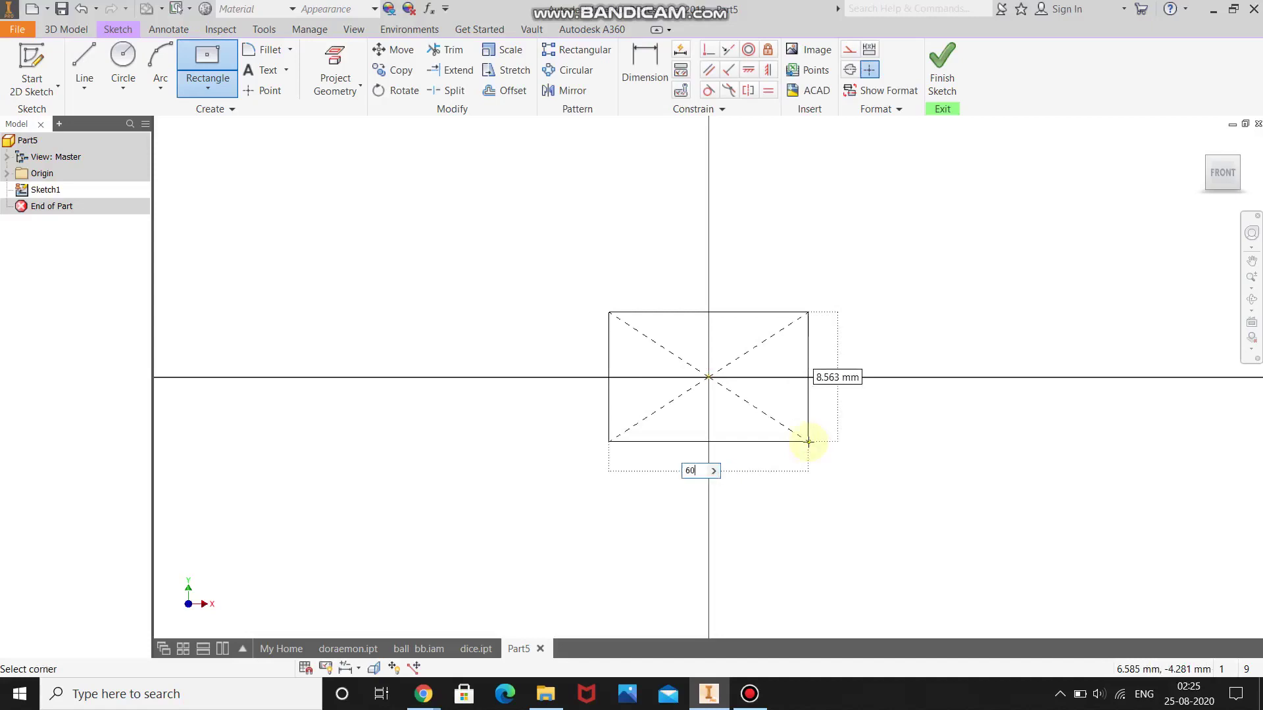
# Draw a 60 mm by 60 mm centre-point rectangle on the sketch origin.
pyautogui.write('60')
pyautogui.press('Tab')
pyautogui.write('6')
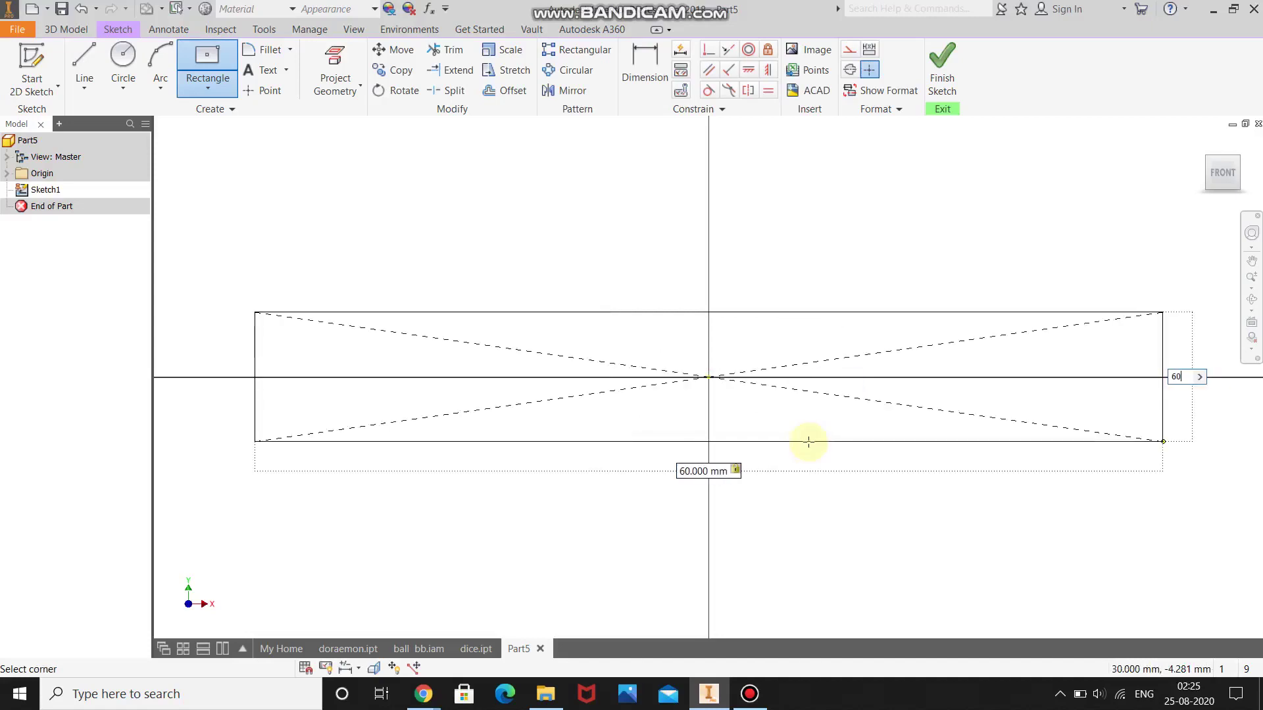
pyautogui.press('Return')
pyautogui.scroll(-5, 736, 456)
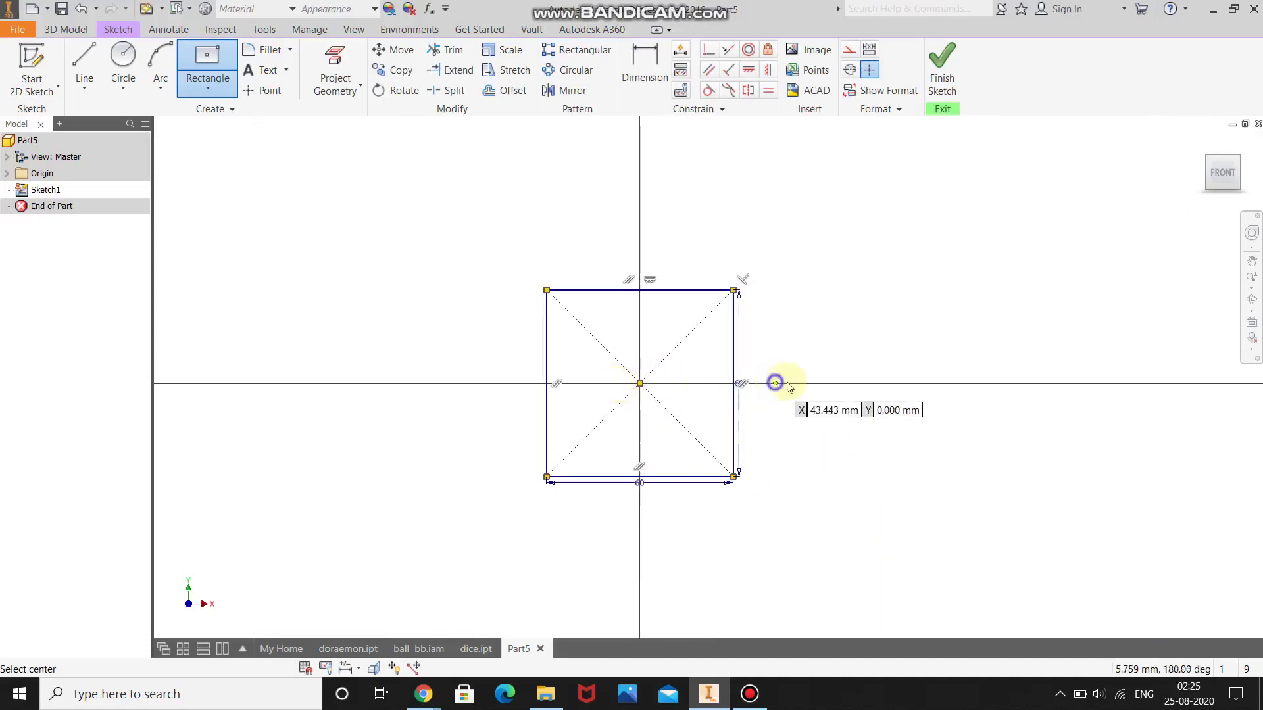
# Finish the sketch and extrude the square profile 60 mm into a solid cube.
pyautogui.click(954, 89)
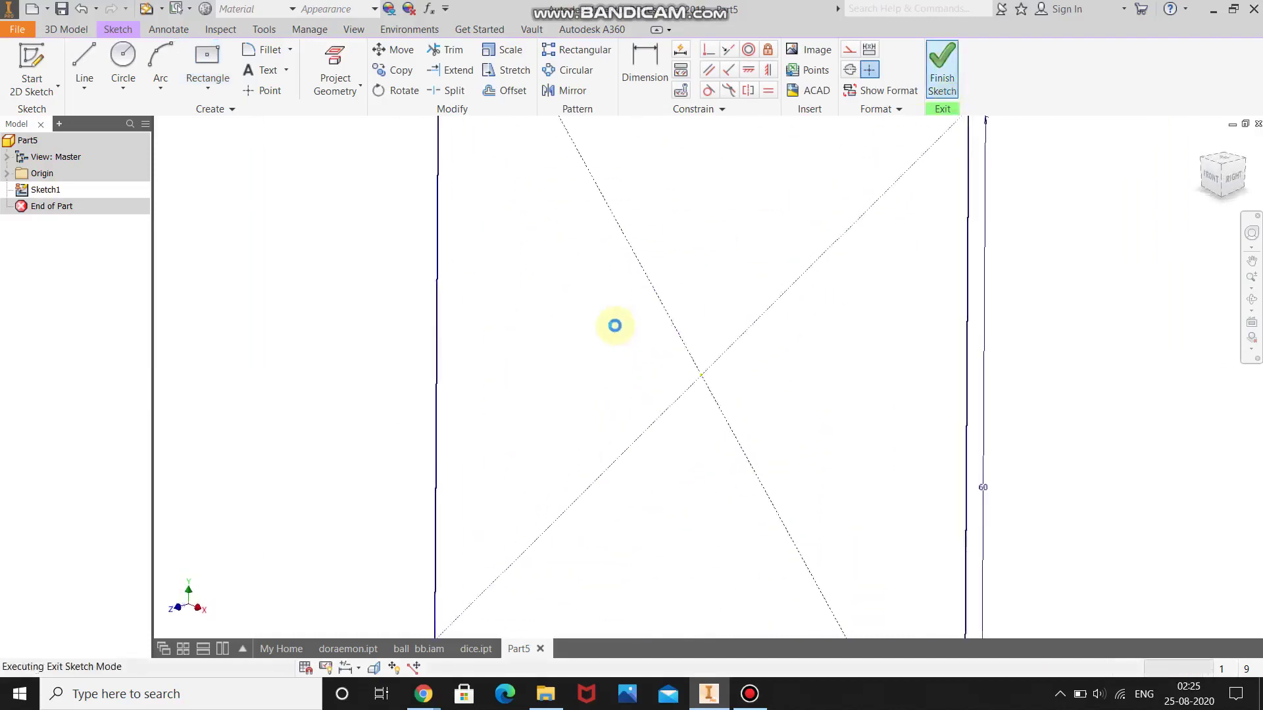
pyautogui.click(85, 66)
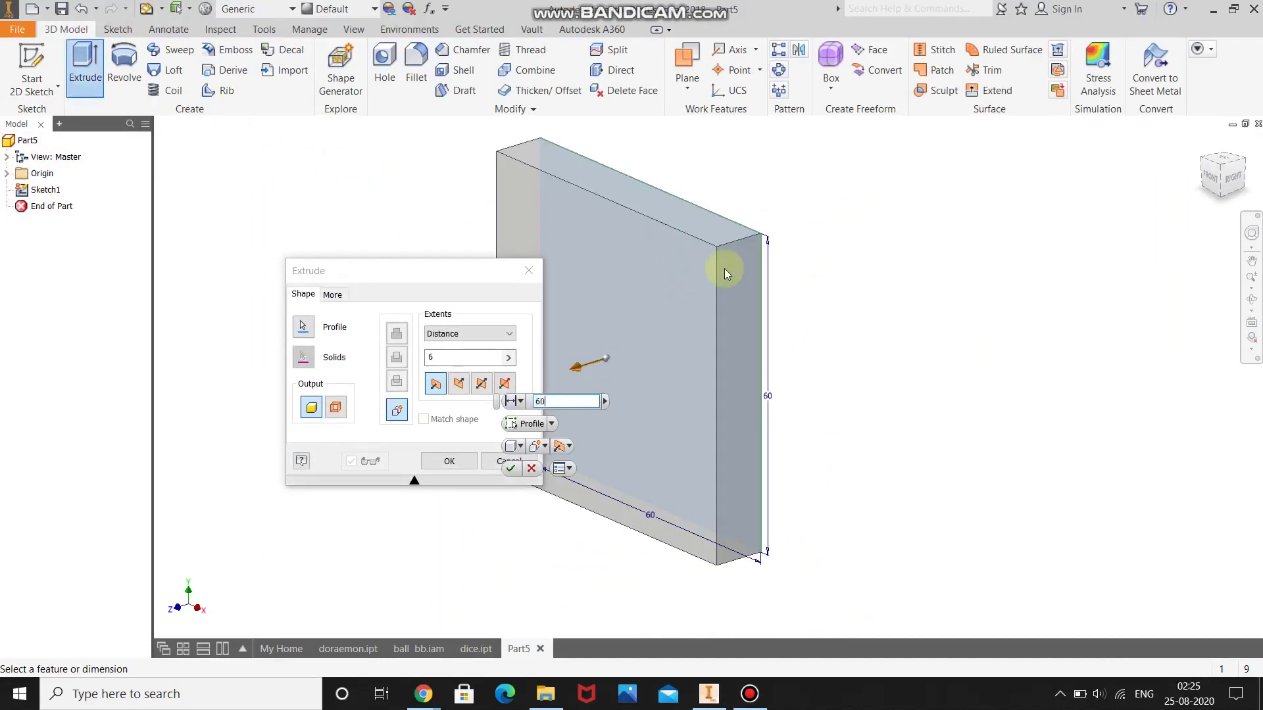
pyautogui.click(450, 462)
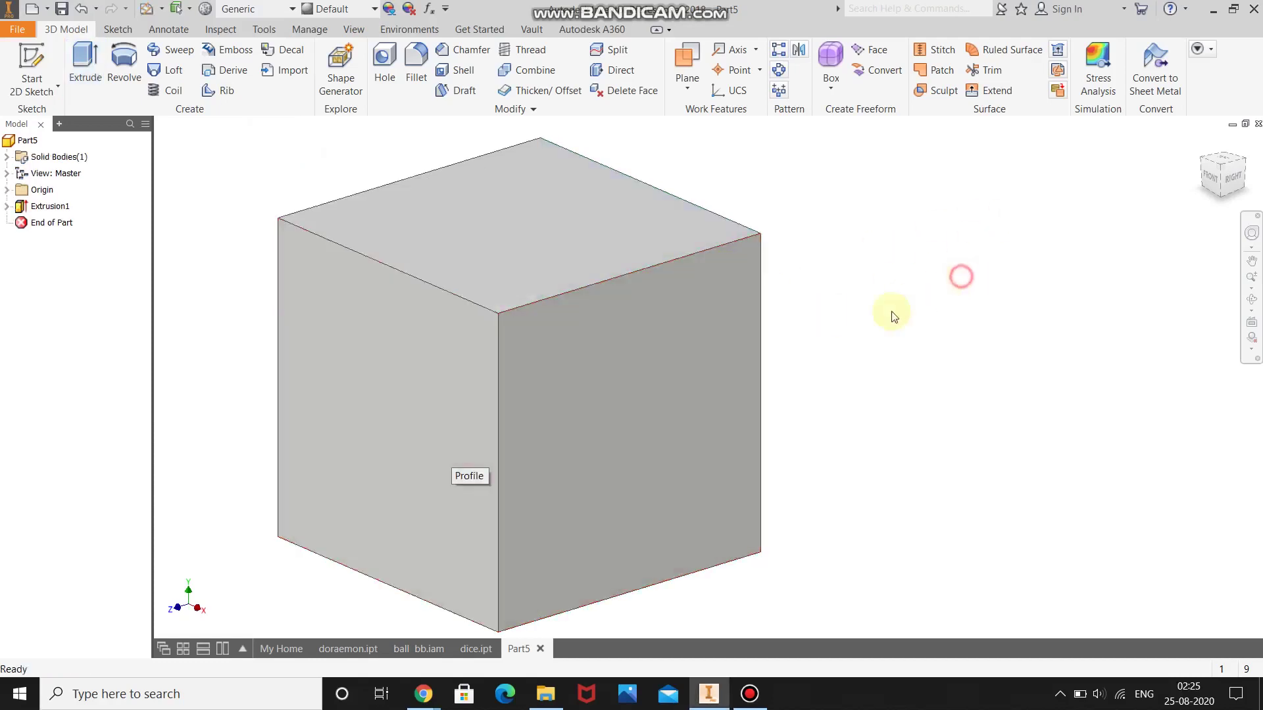
# Start a sketch on the cube's right face and project the face's bottom edge and right-hand vertical edge into it.
pyautogui.click(757, 352)
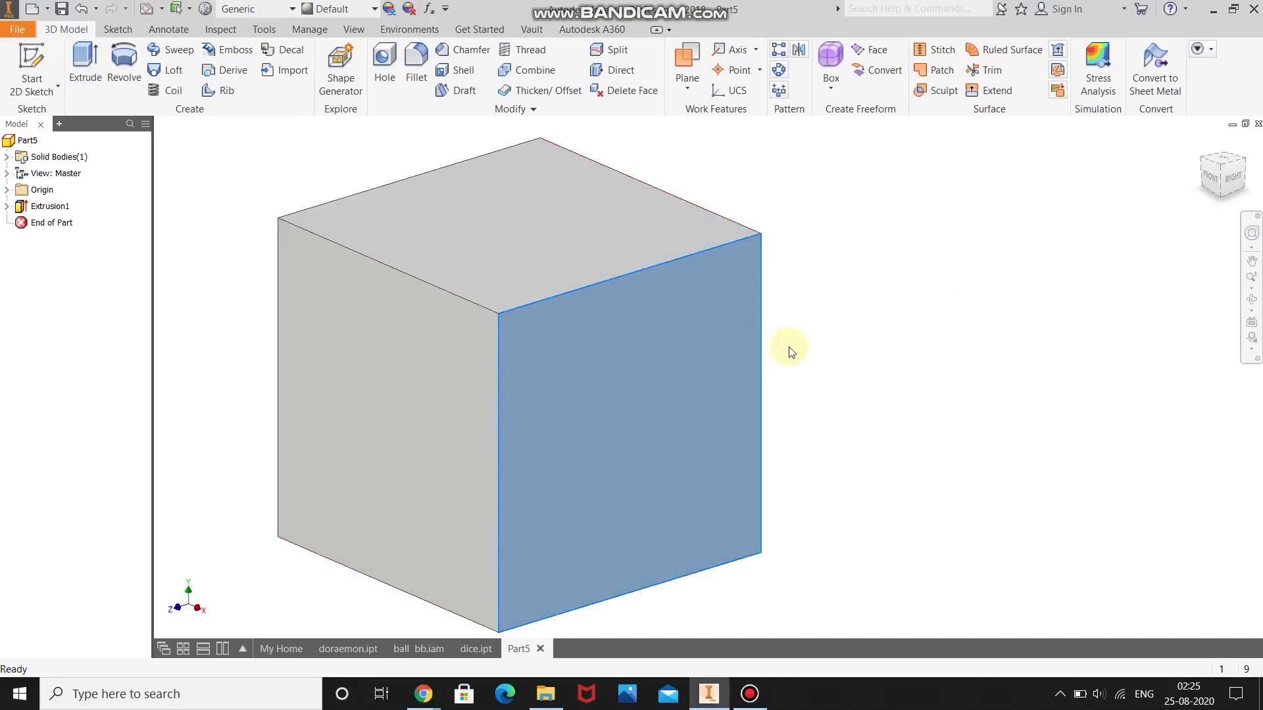
pyautogui.press('s')
pyautogui.scroll(3, 801, 322)
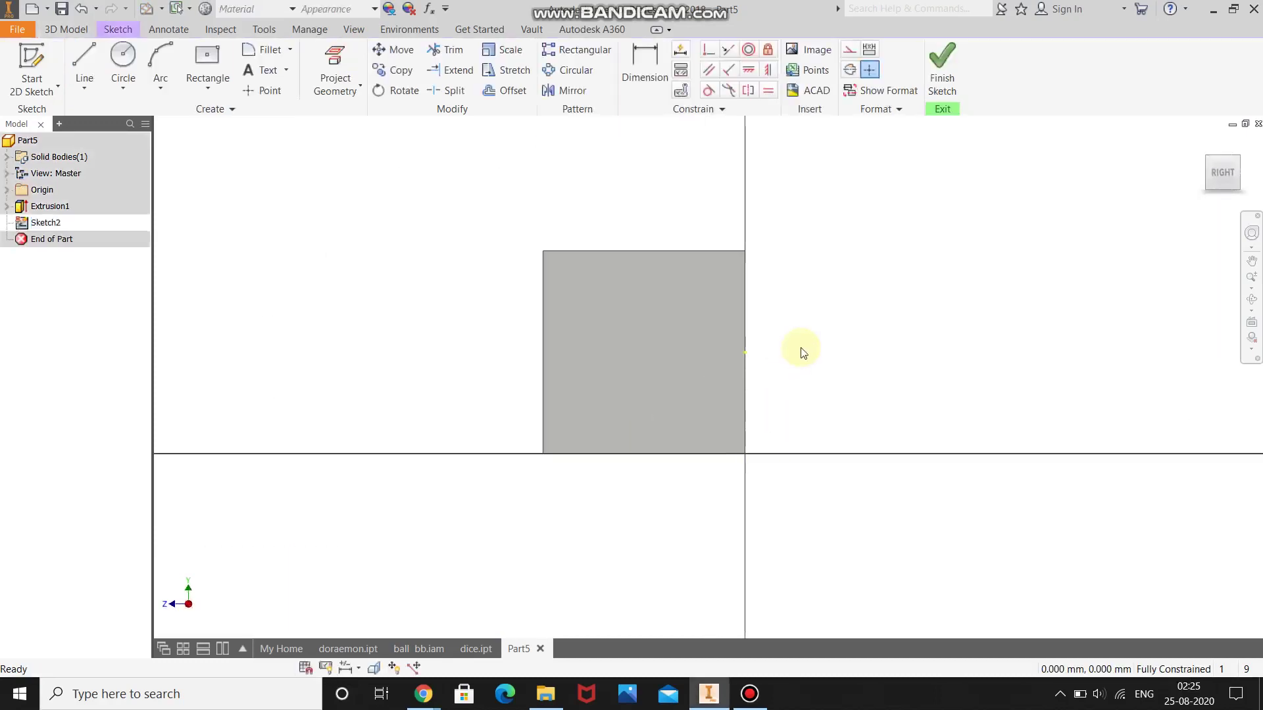
pyautogui.click(123, 63)
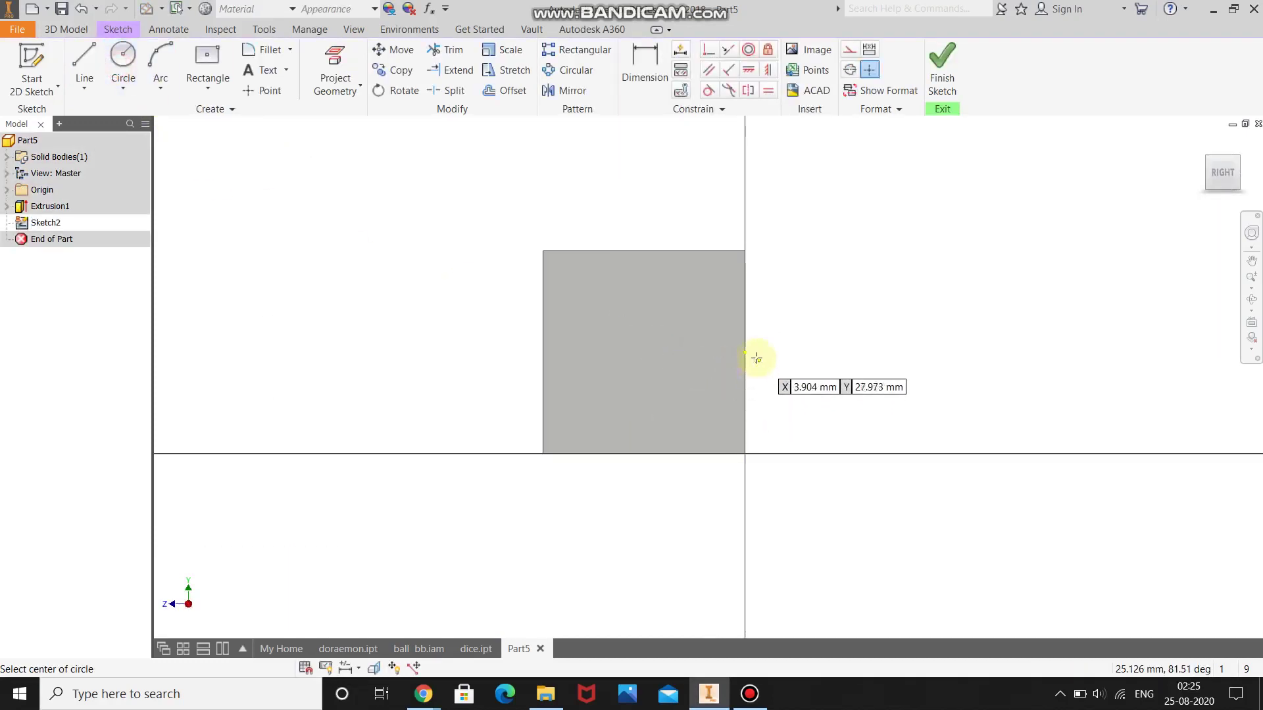
pyautogui.click(335, 66)
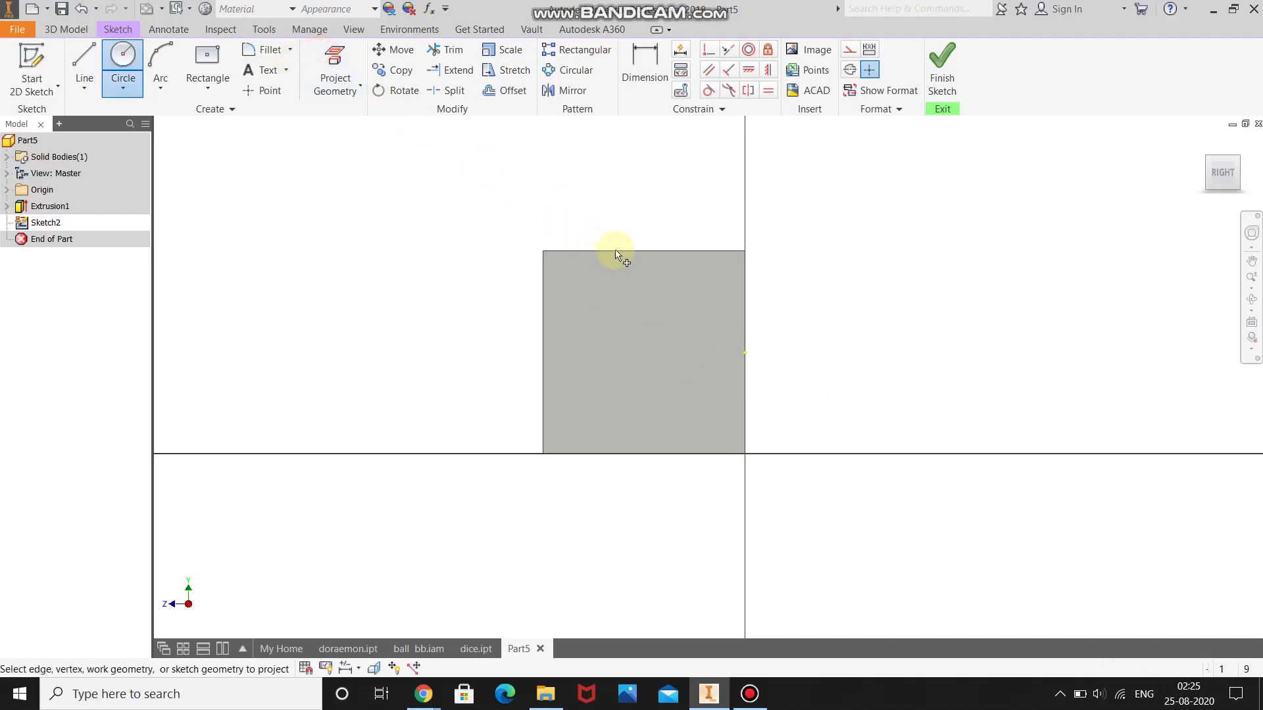
pyautogui.click(583, 453)
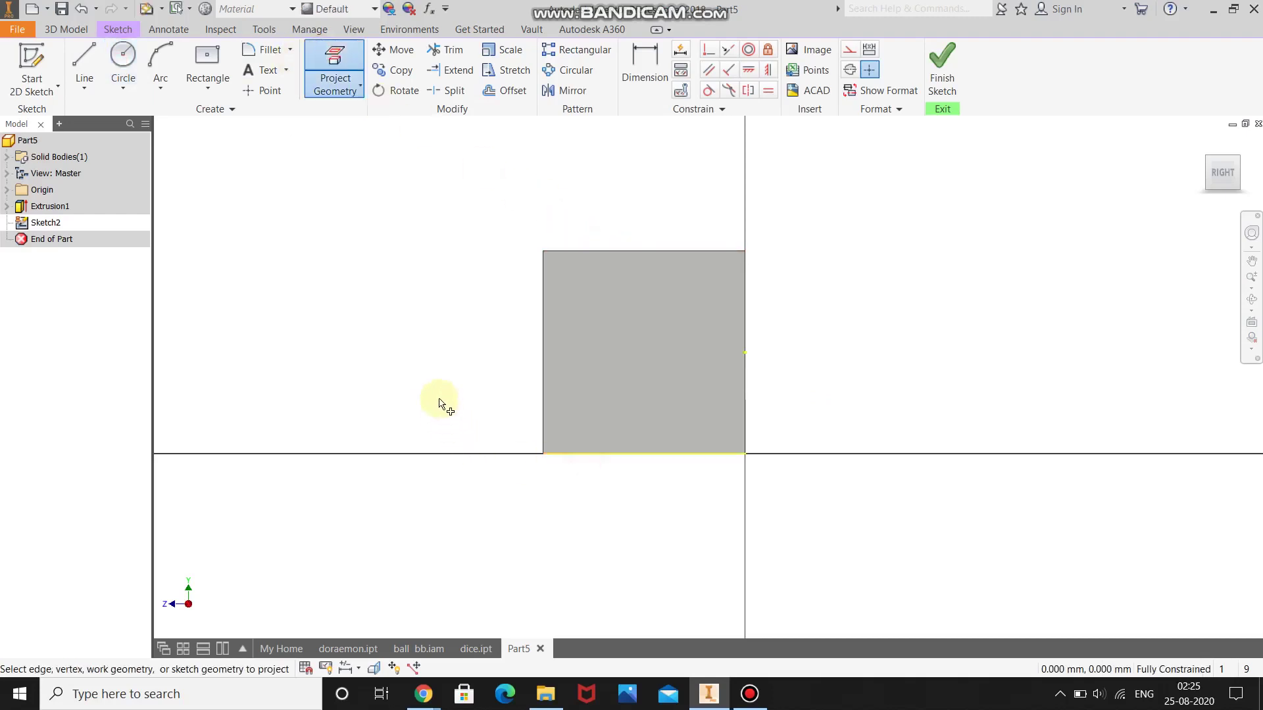
pyautogui.click(747, 376)
# Draw a 5 mm diameter circle at the centre of the right face.
pyautogui.press('c')
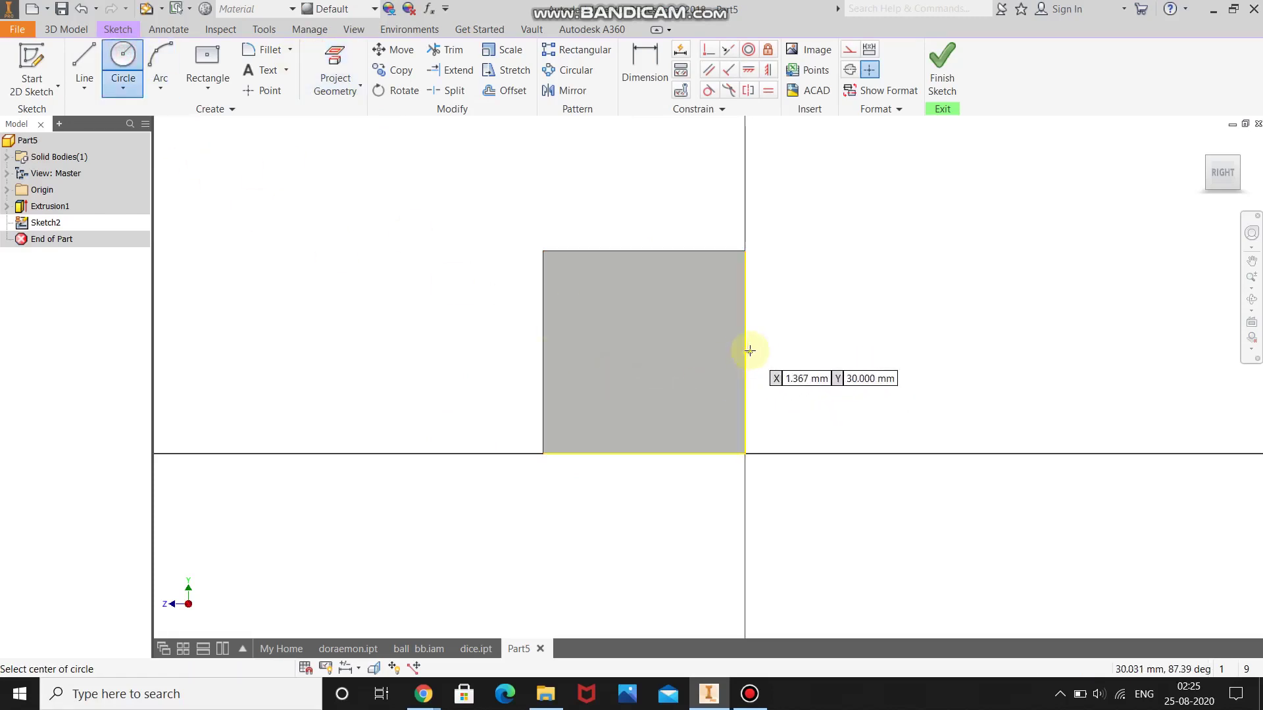
pyautogui.click(646, 354)
pyautogui.press('Return')
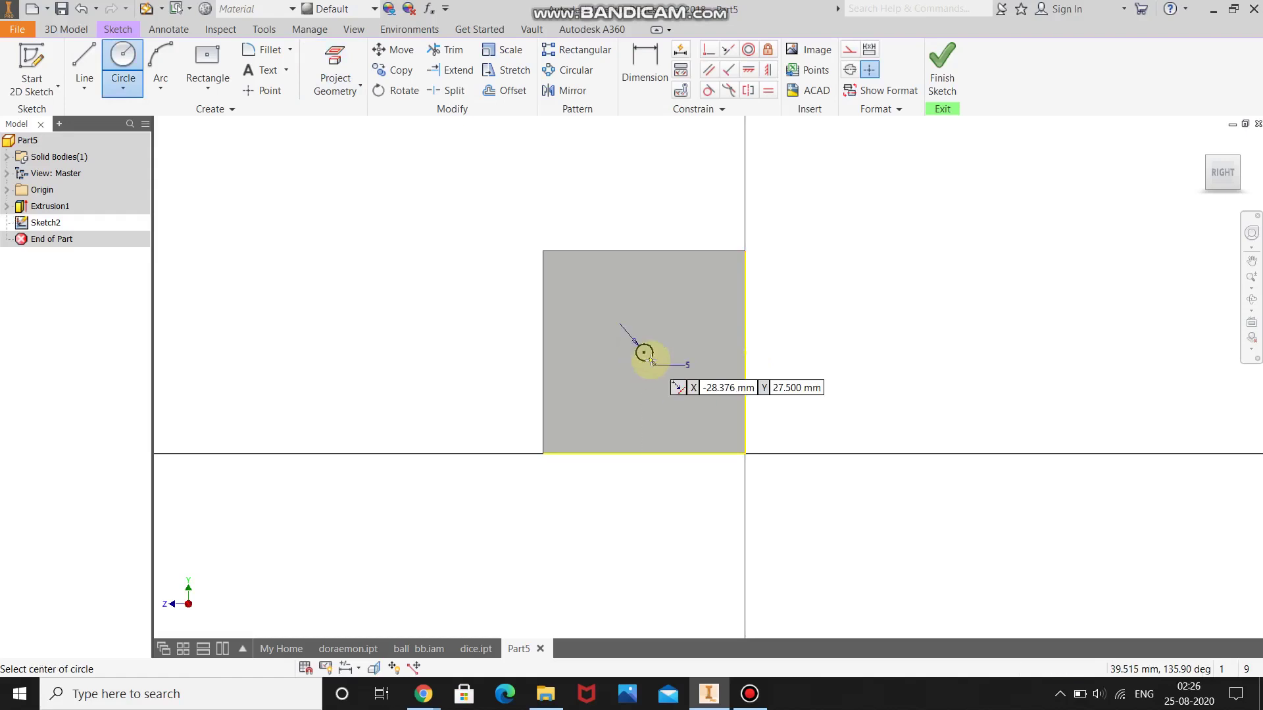
# Finish the sketch and cut the 5 mm circle 3 mm deep into the right face with Extrude.
pyautogui.click(929, 68)
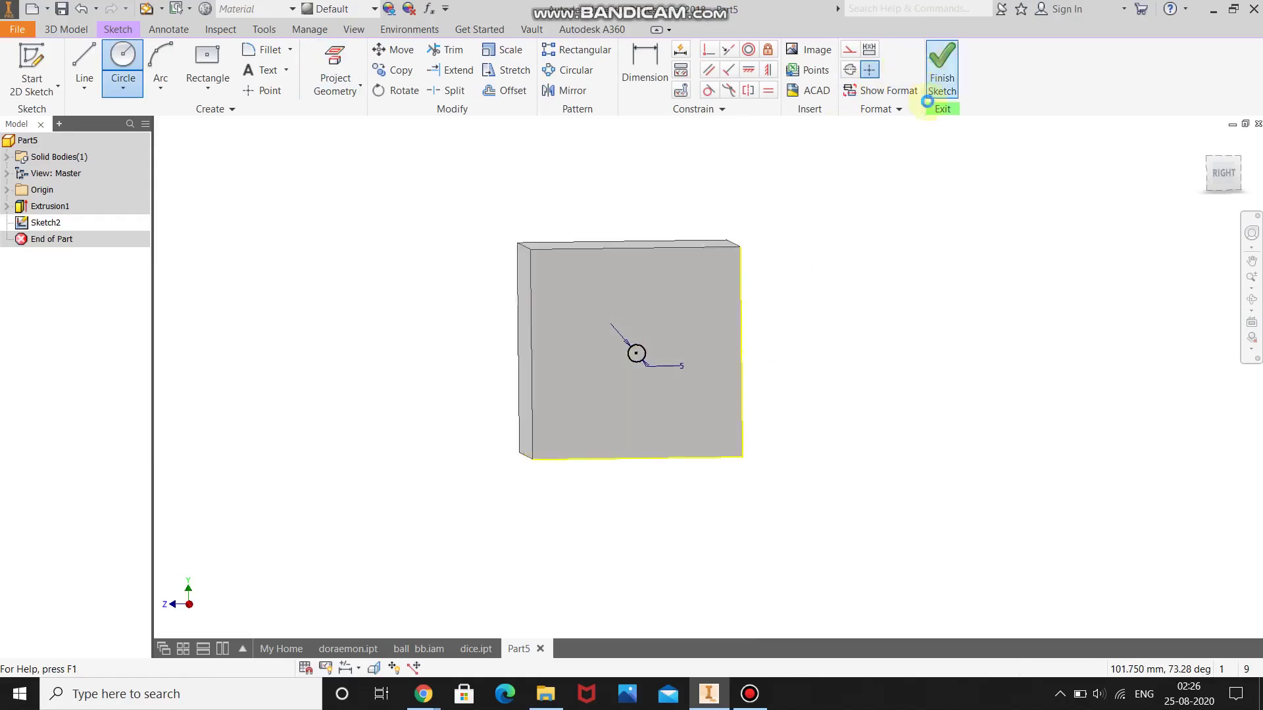
pyautogui.click(100, 71)
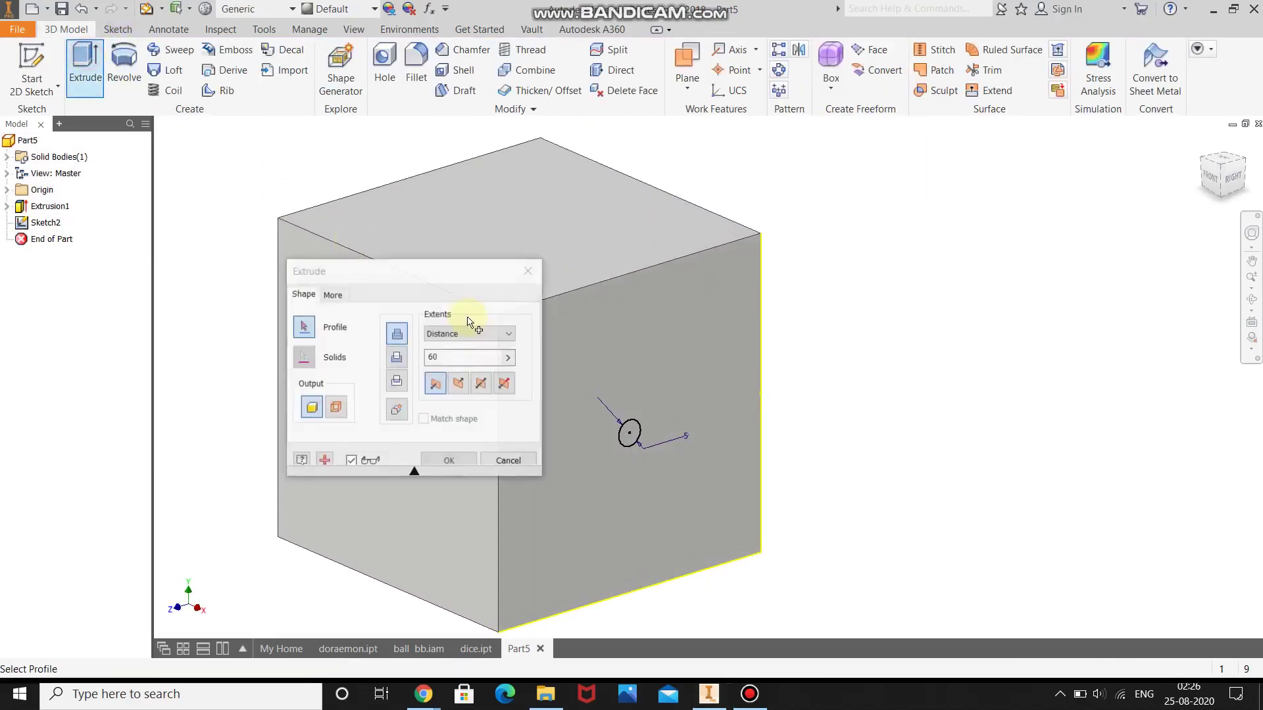
pyautogui.click(628, 434)
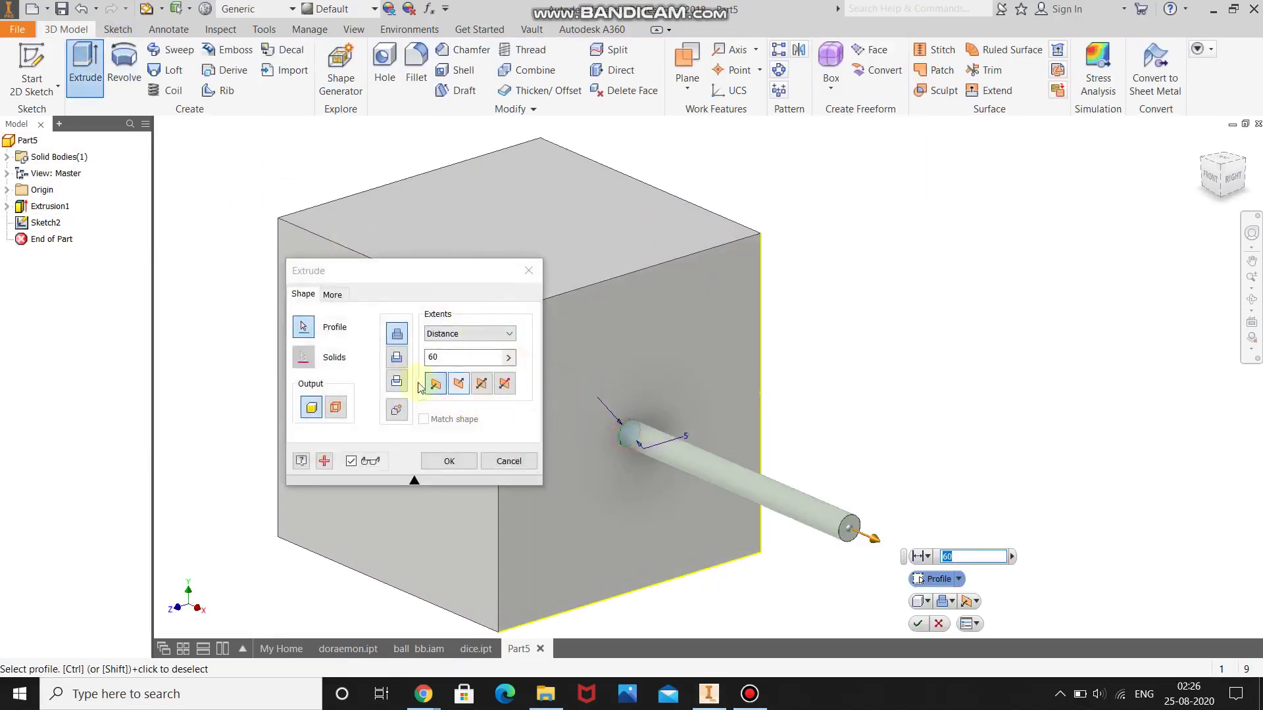
pyautogui.click(453, 357)
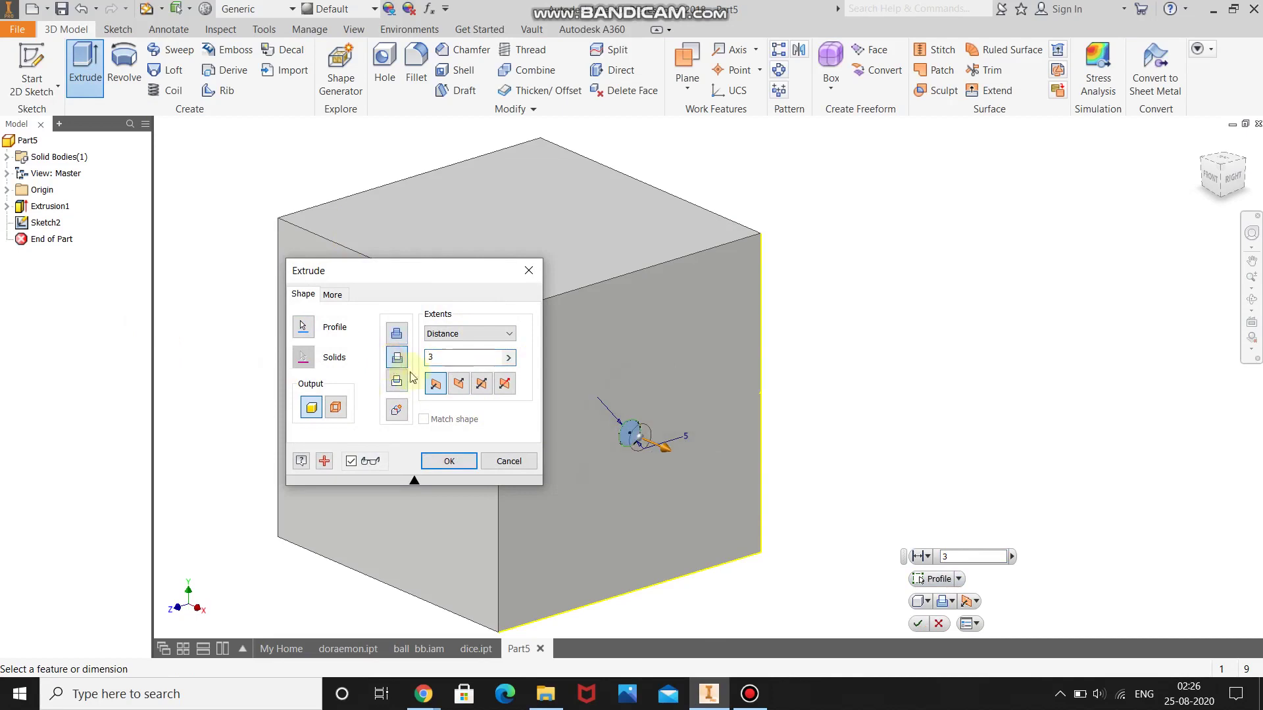
pyautogui.click(449, 461)
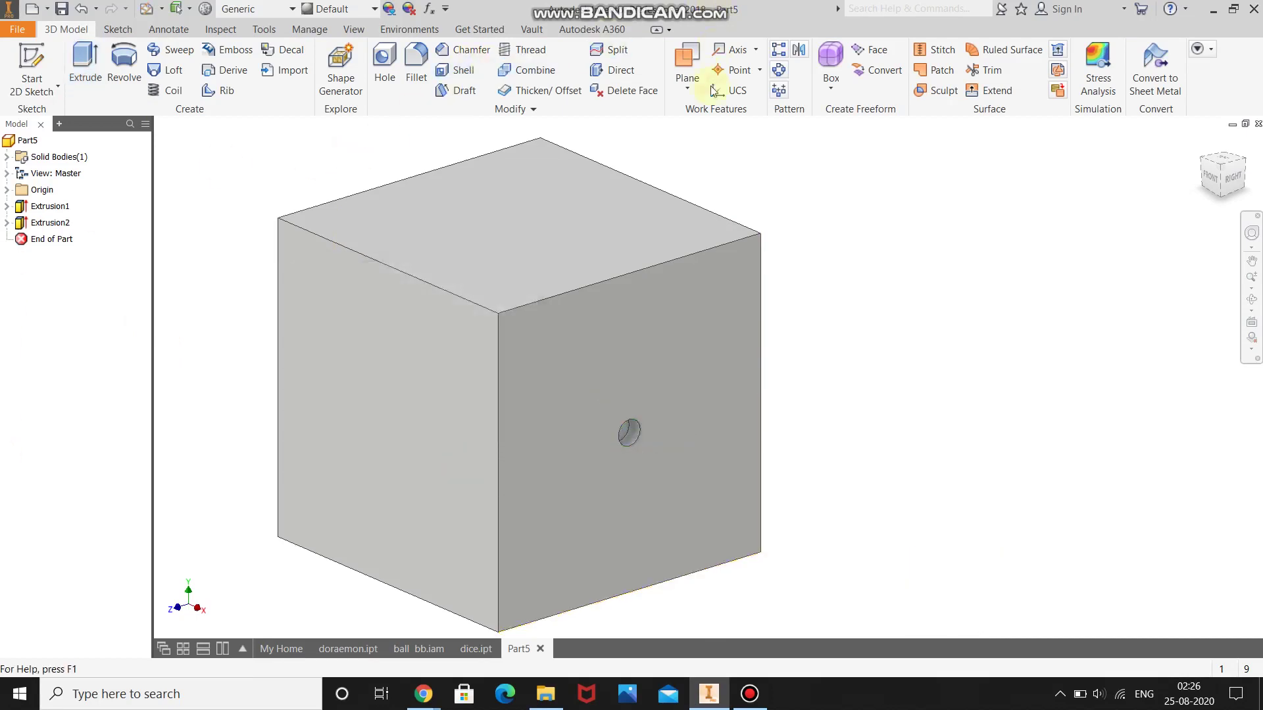
# Start a new sketch on the cube's front face.
pyautogui.click(380, 431)
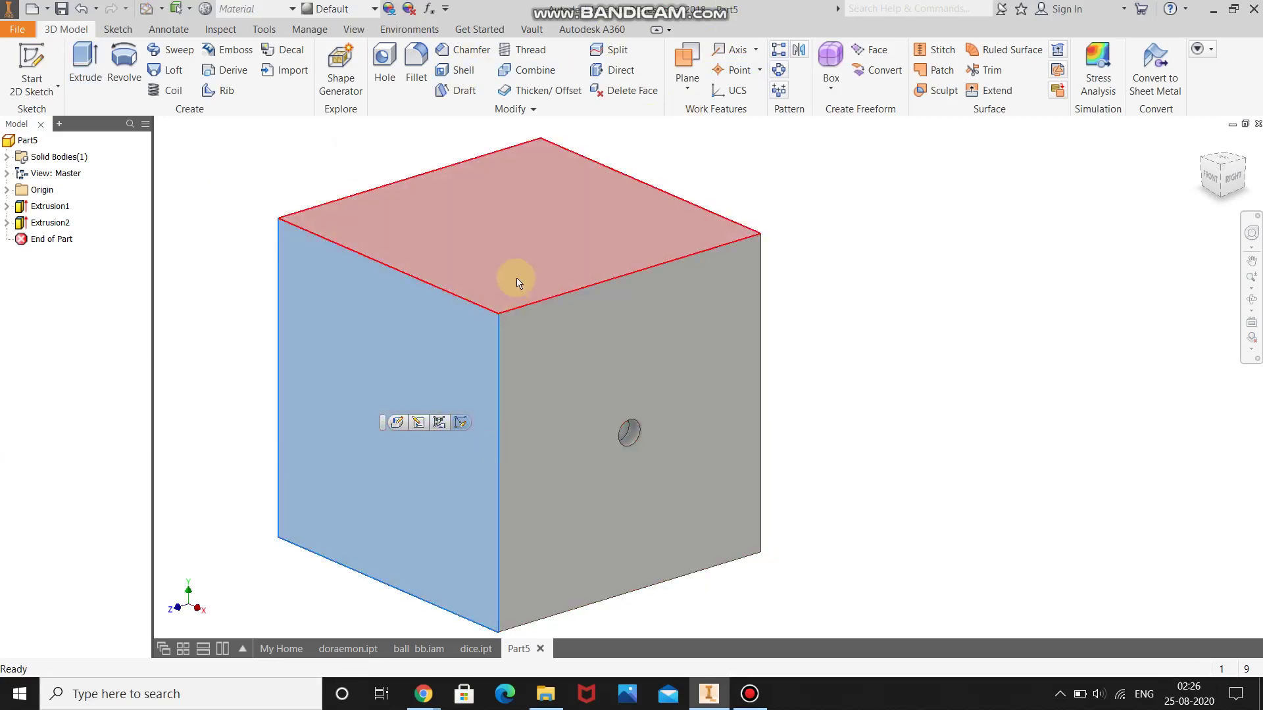
pyautogui.click(459, 424)
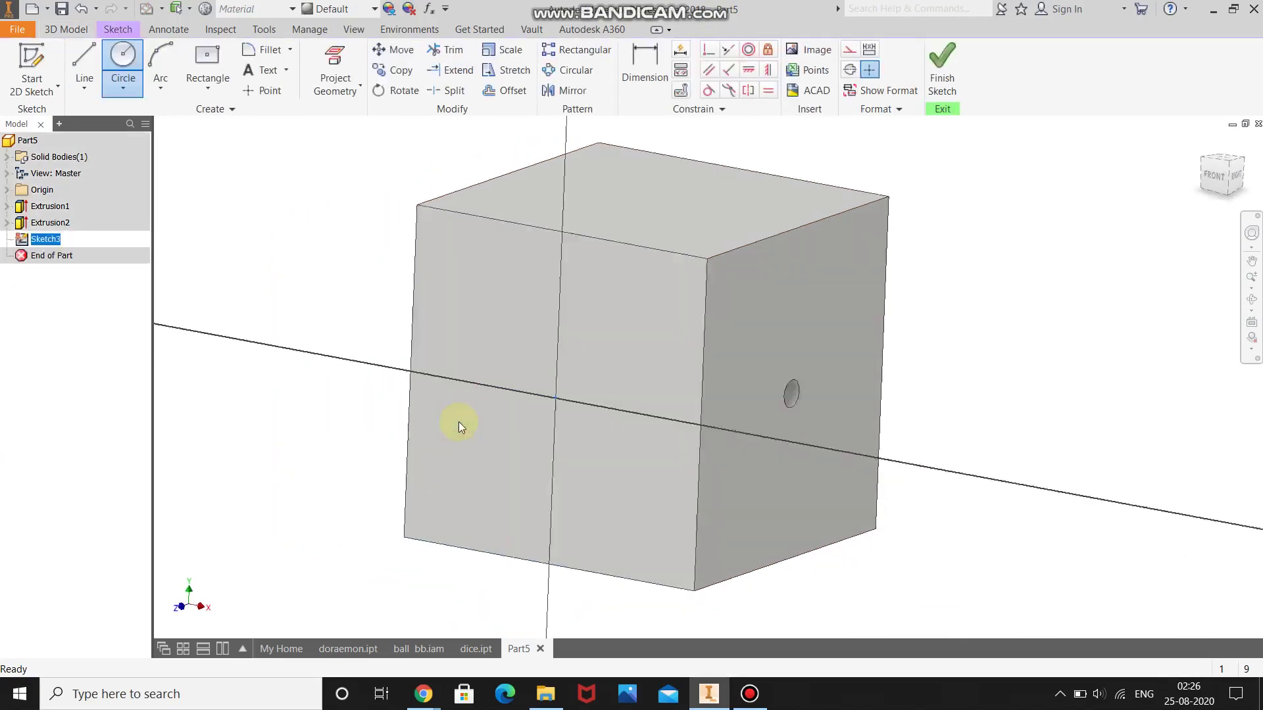
pyautogui.press('l')
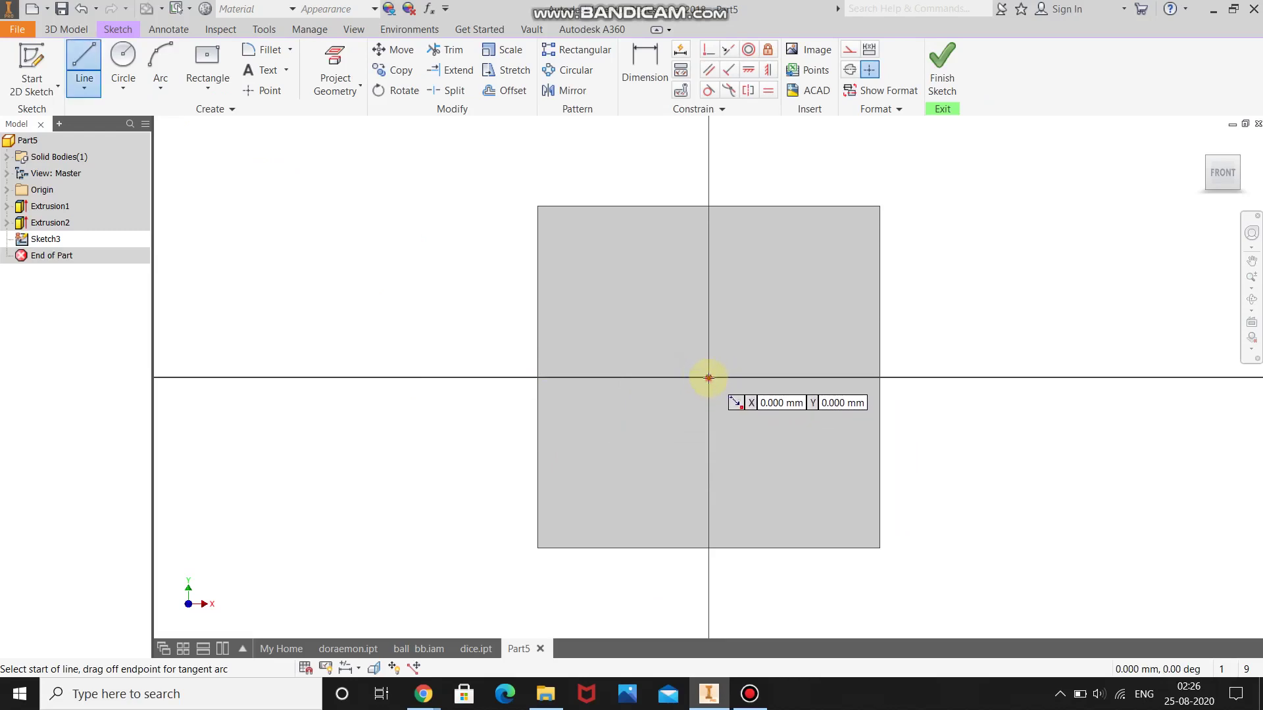
pyautogui.click(709, 378)
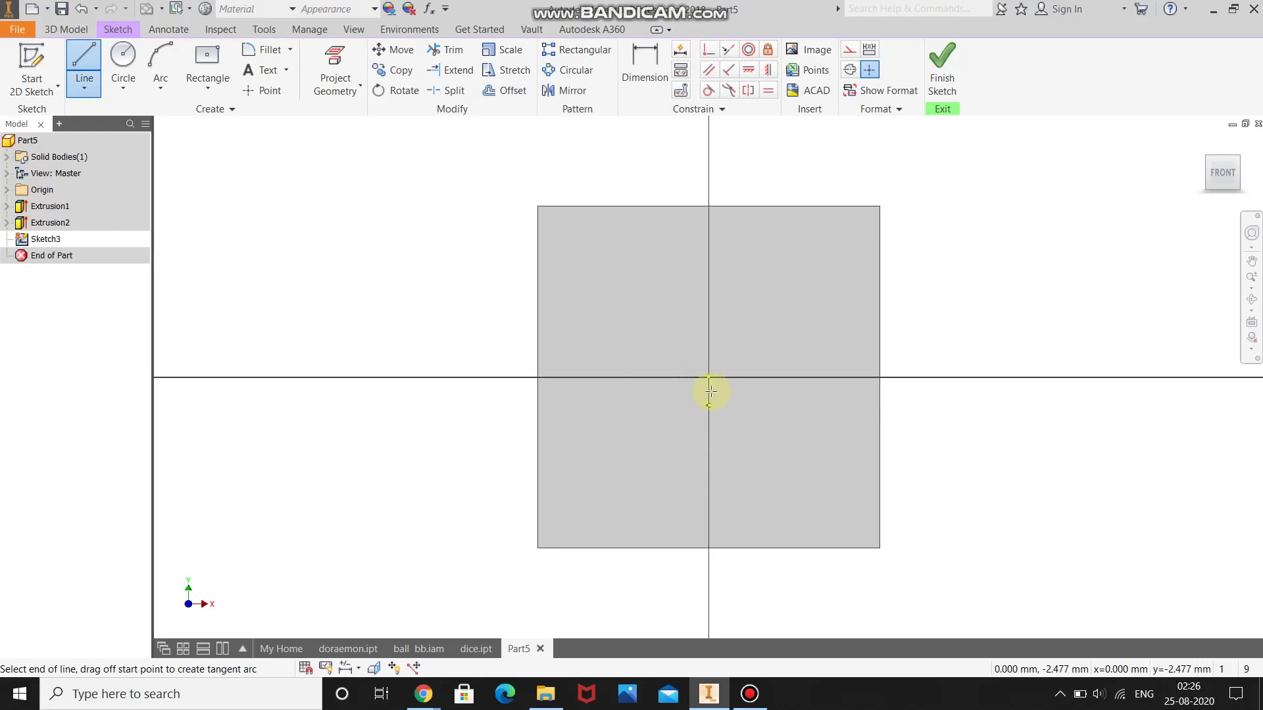
pyautogui.press('Return')
pyautogui.press('Escape')
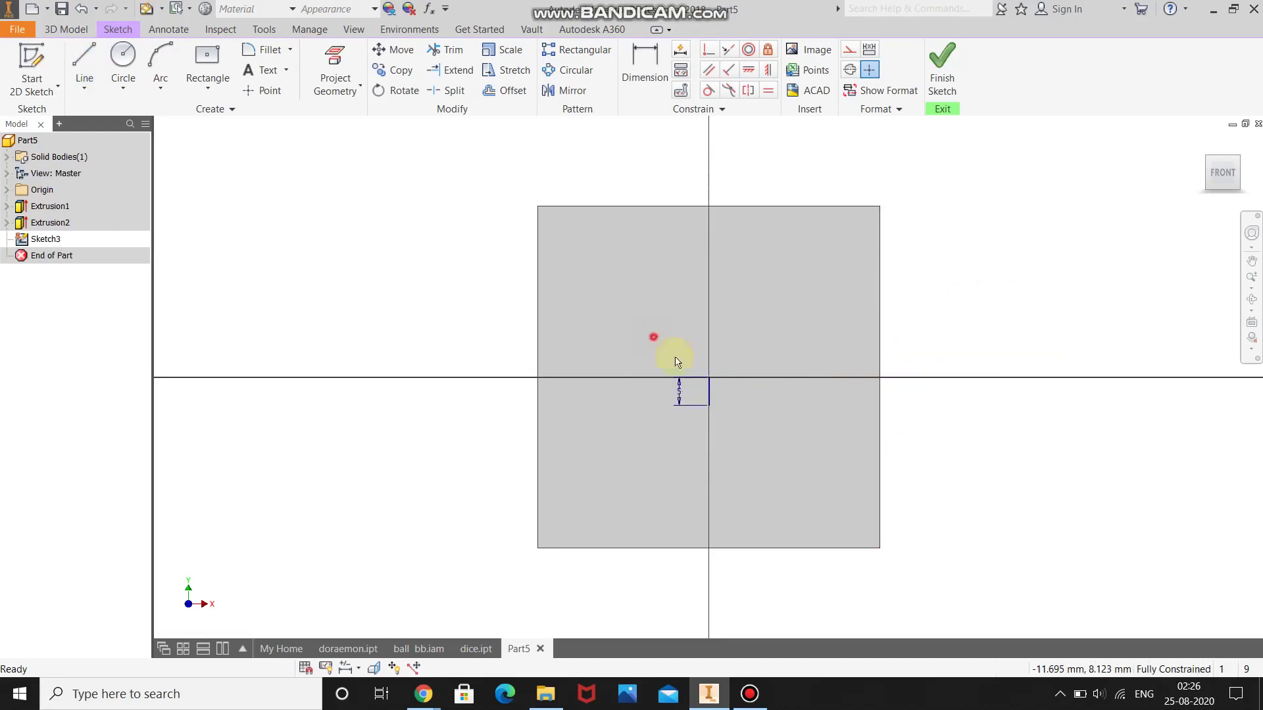
pyautogui.moveTo(654, 337); pyautogui.dragTo(771, 462)
pyautogui.press('Delete')
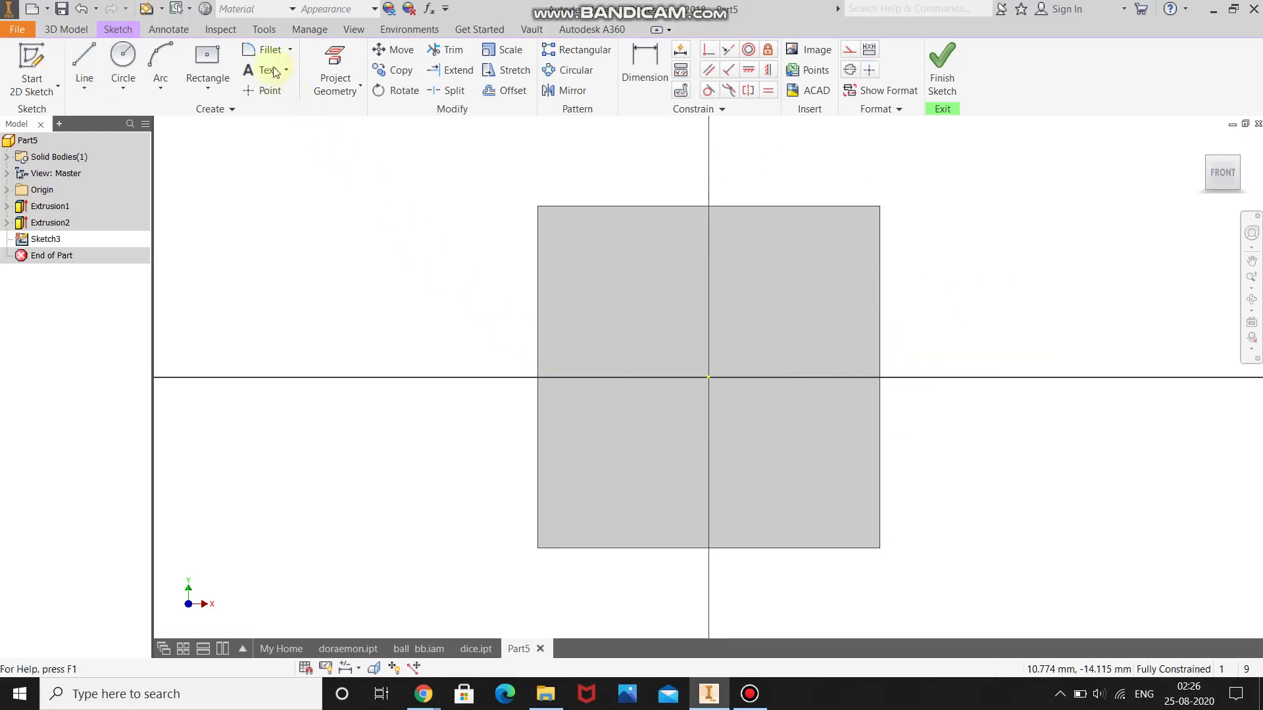
# Draw a 5 mm diameter circle on the origin at the centre of the front face.
pyautogui.click(123, 62)
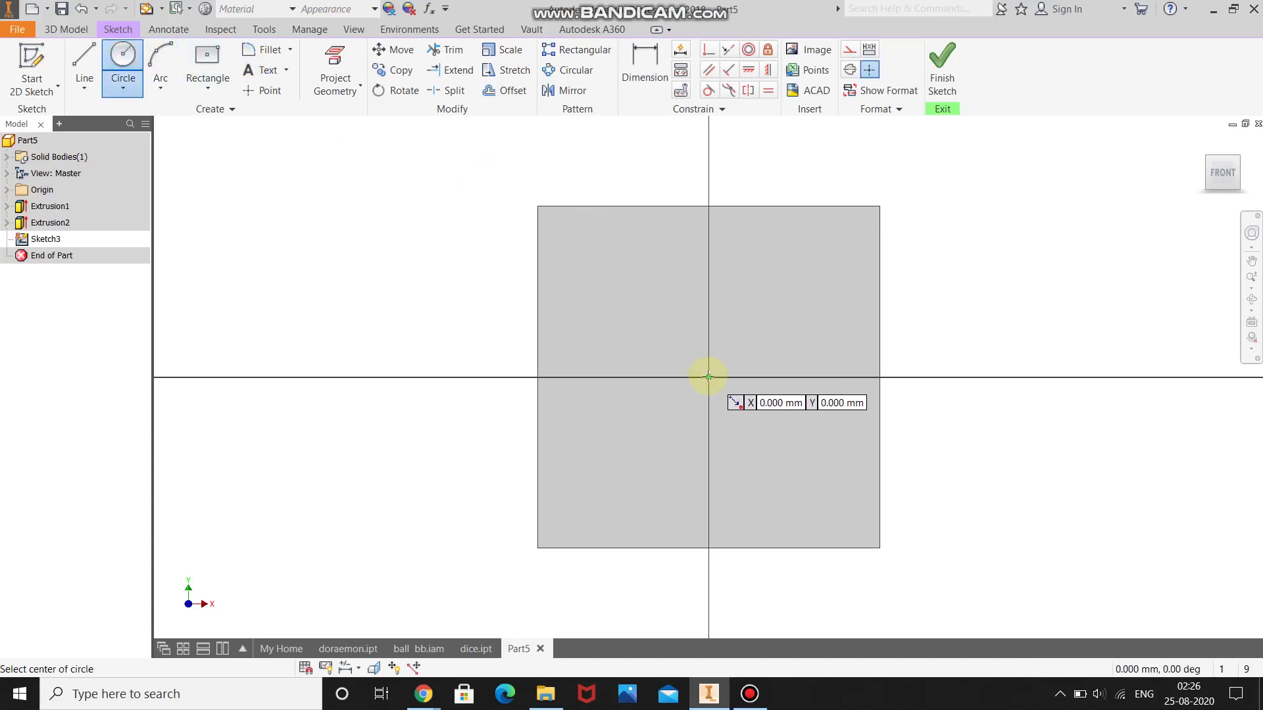
pyautogui.click(708, 377)
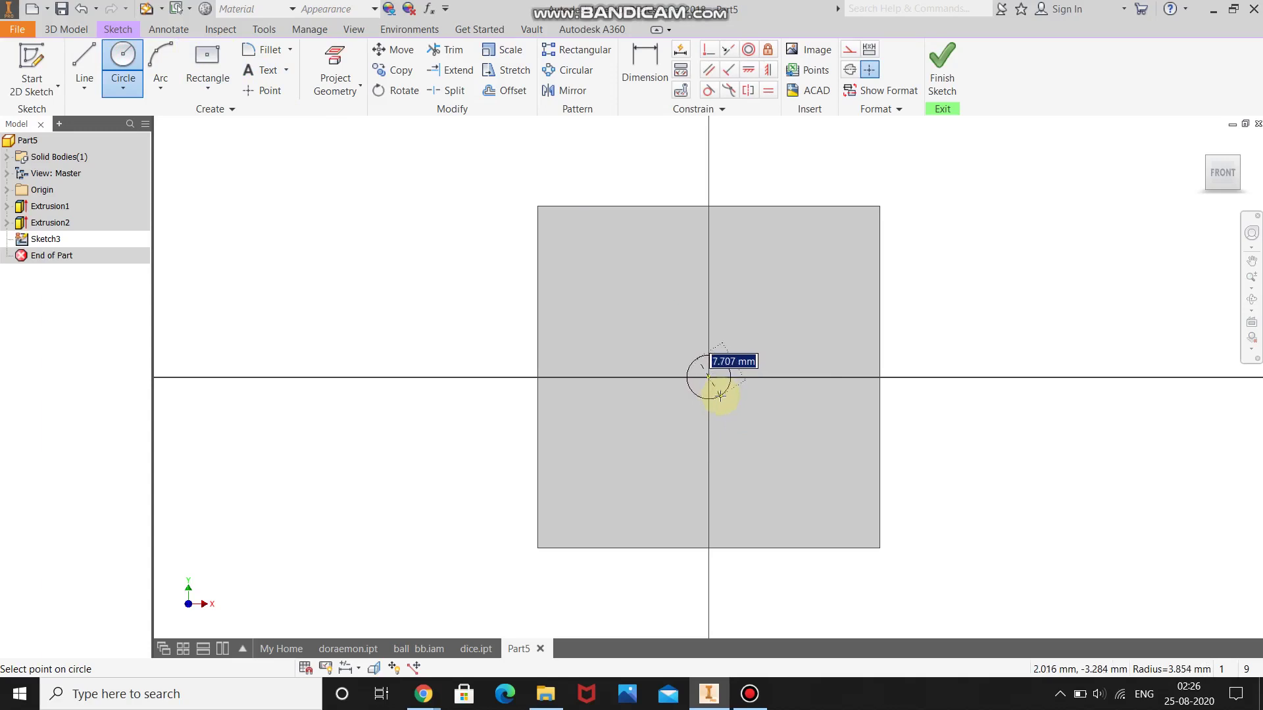
pyautogui.press('Return')
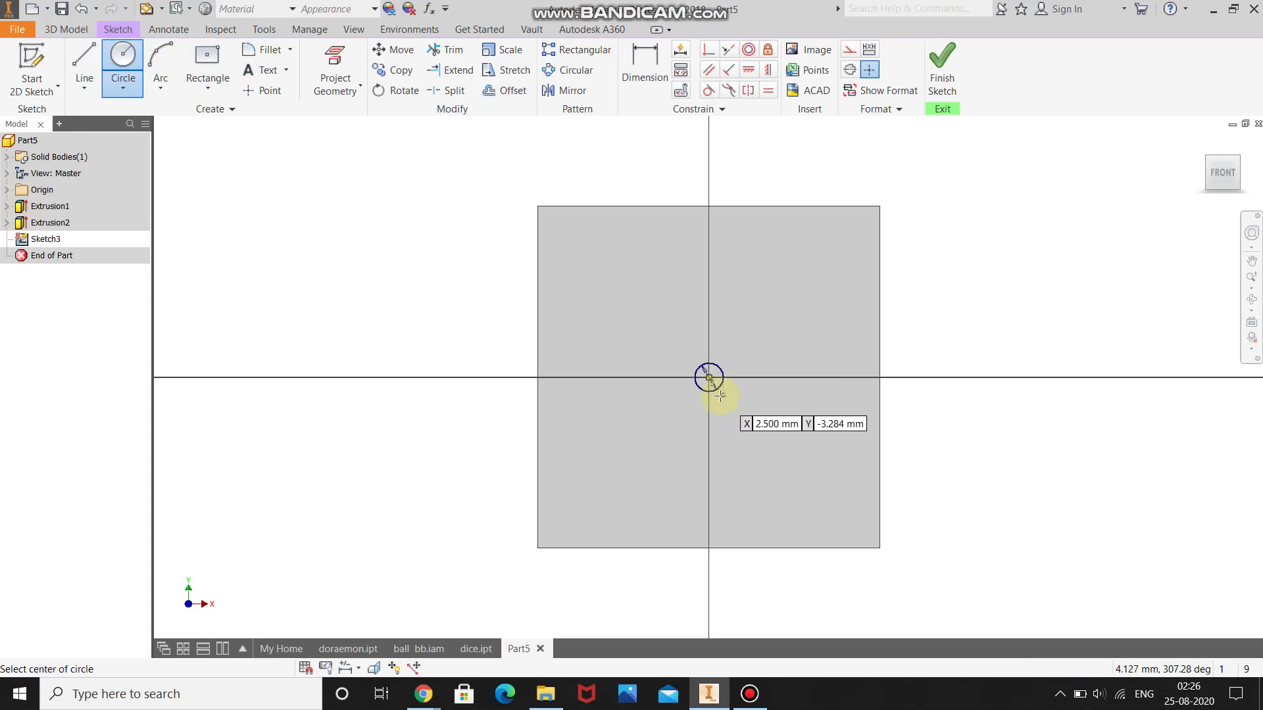
pyautogui.rightClick(759, 300)
pyautogui.click(880, 306)
# Draw a diagonal line from the front face's upper right corner to its lower left corner and convert it to a centerline.
pyautogui.press('l')
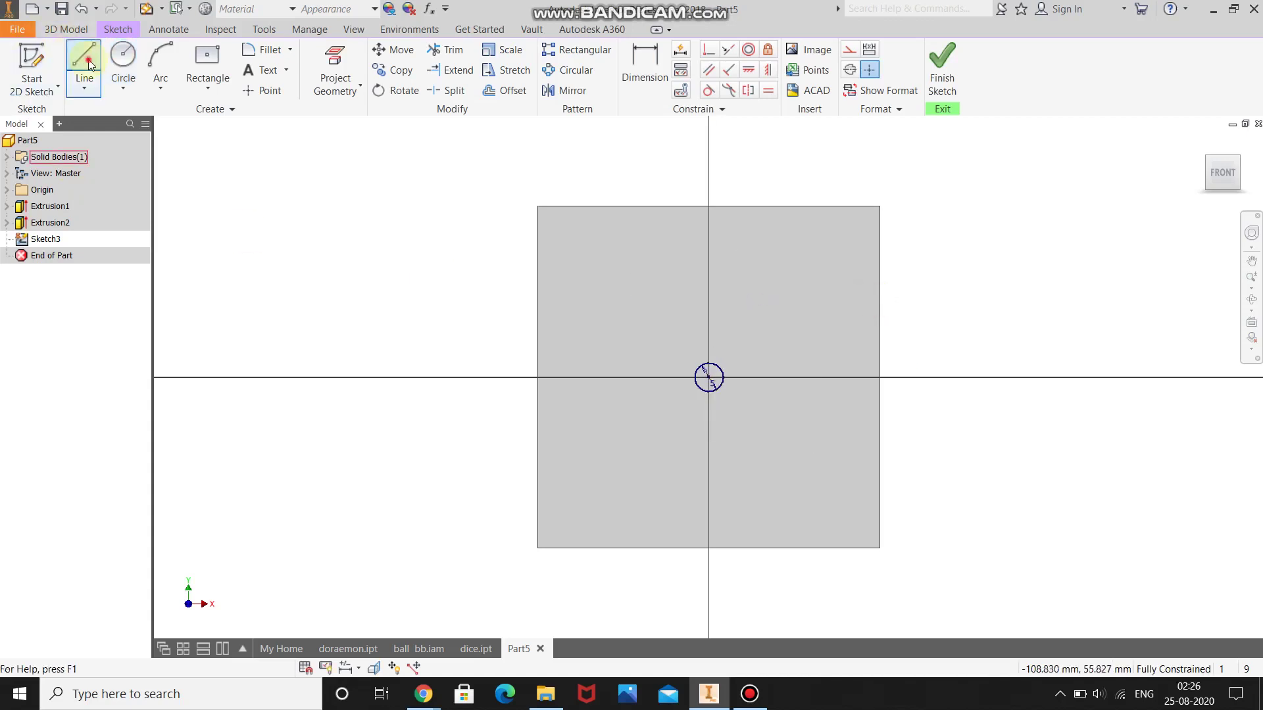
pyautogui.click(880, 206)
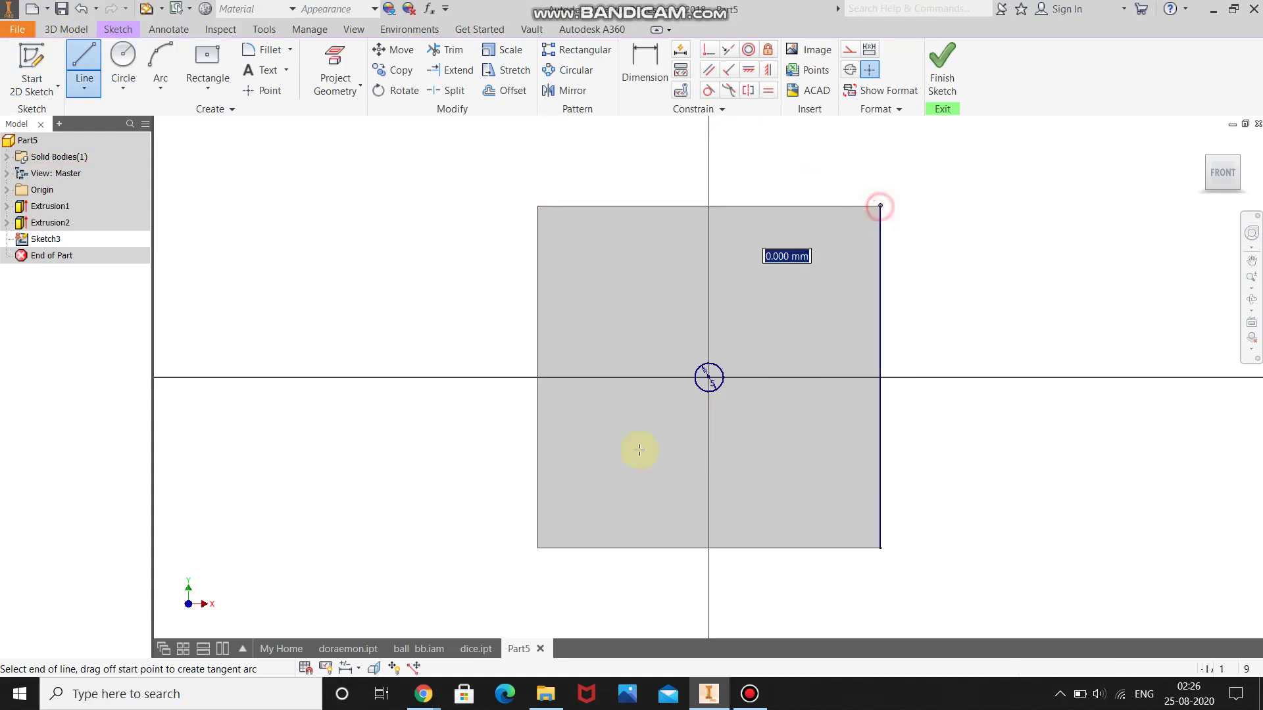
pyautogui.click(538, 547)
pyautogui.press('Escape')
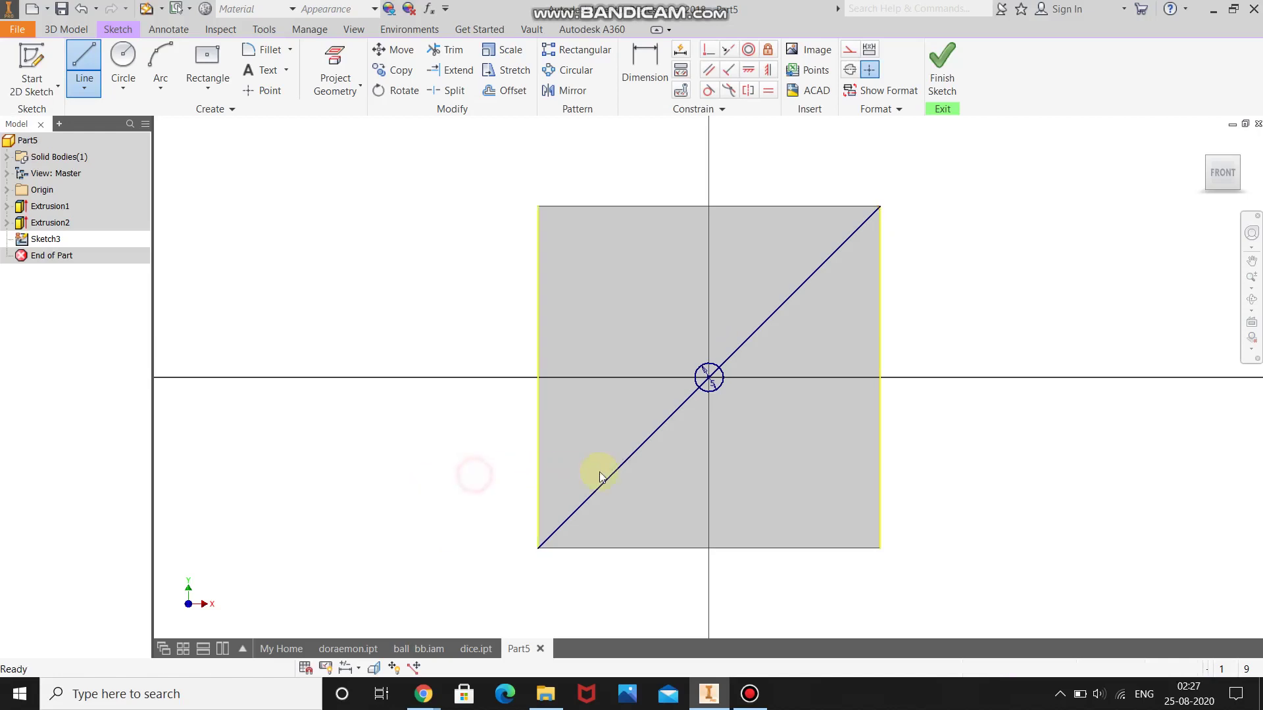
pyautogui.press('Escape')
pyautogui.click(603, 479)
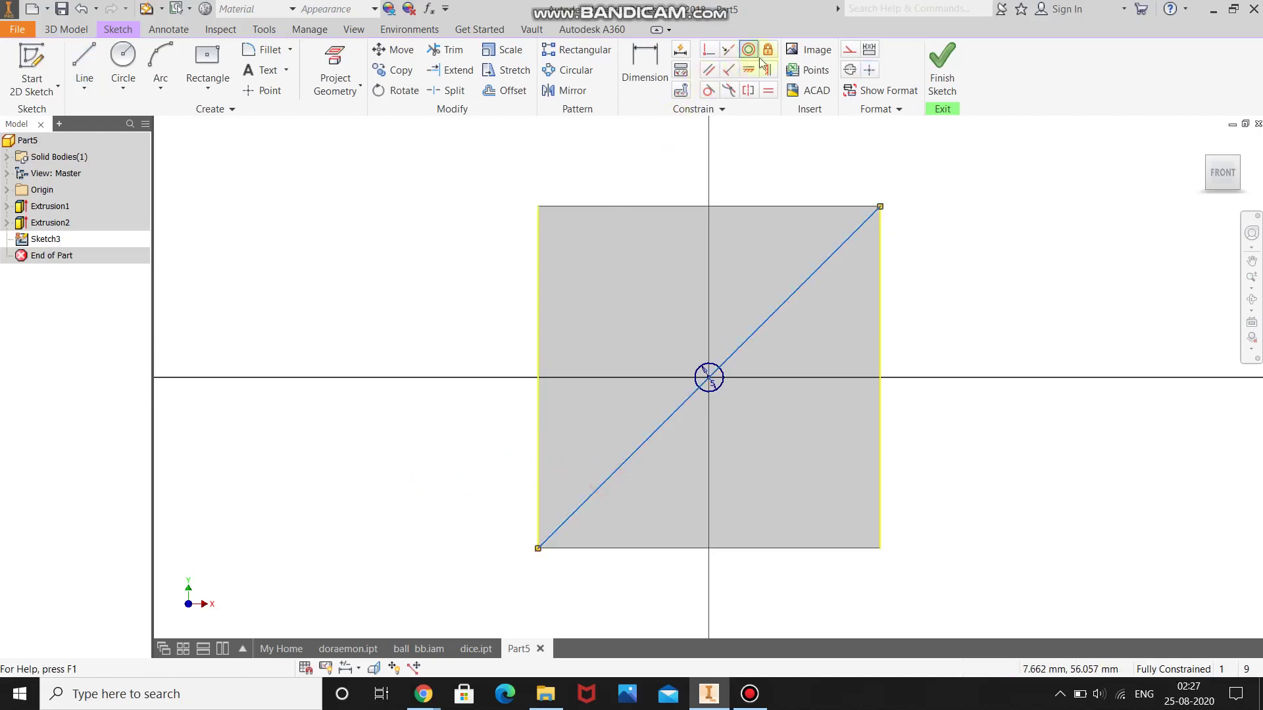
pyautogui.click(847, 70)
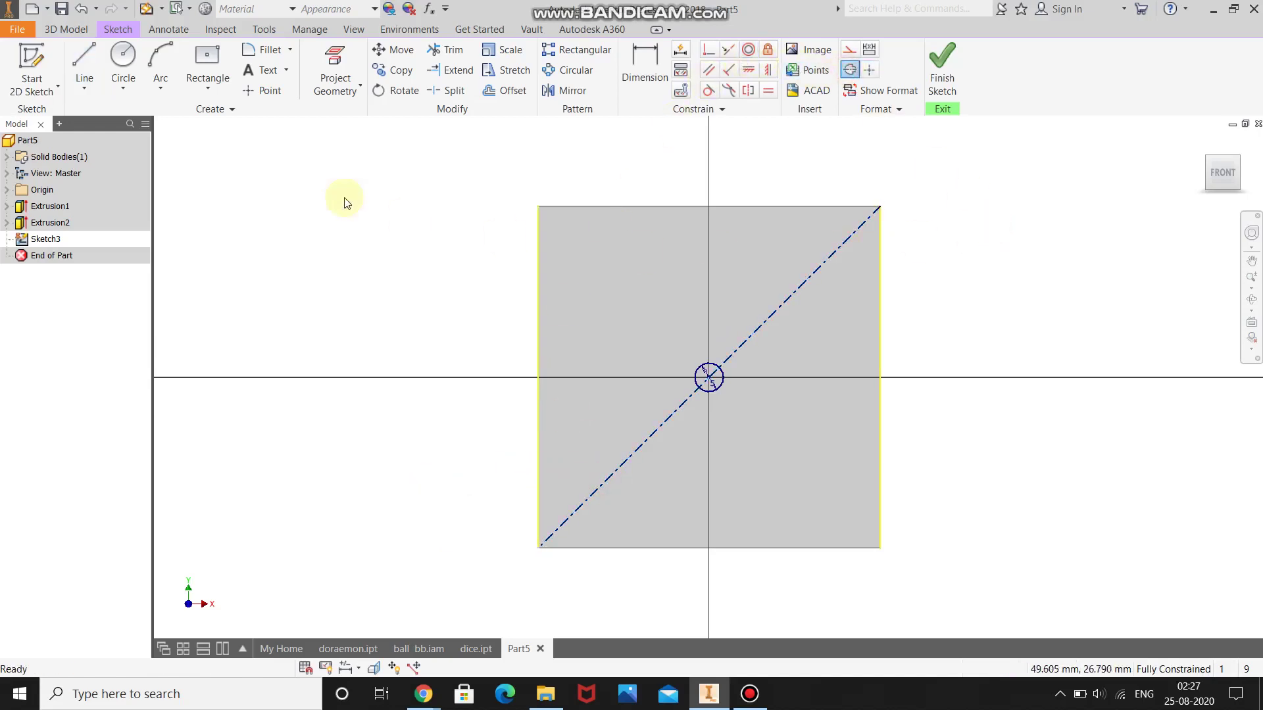
# Draw a 5 mm diameter circle on the diagonal centerline, centred at X 10 mm, Y 10 mm.
pyautogui.click(123, 56)
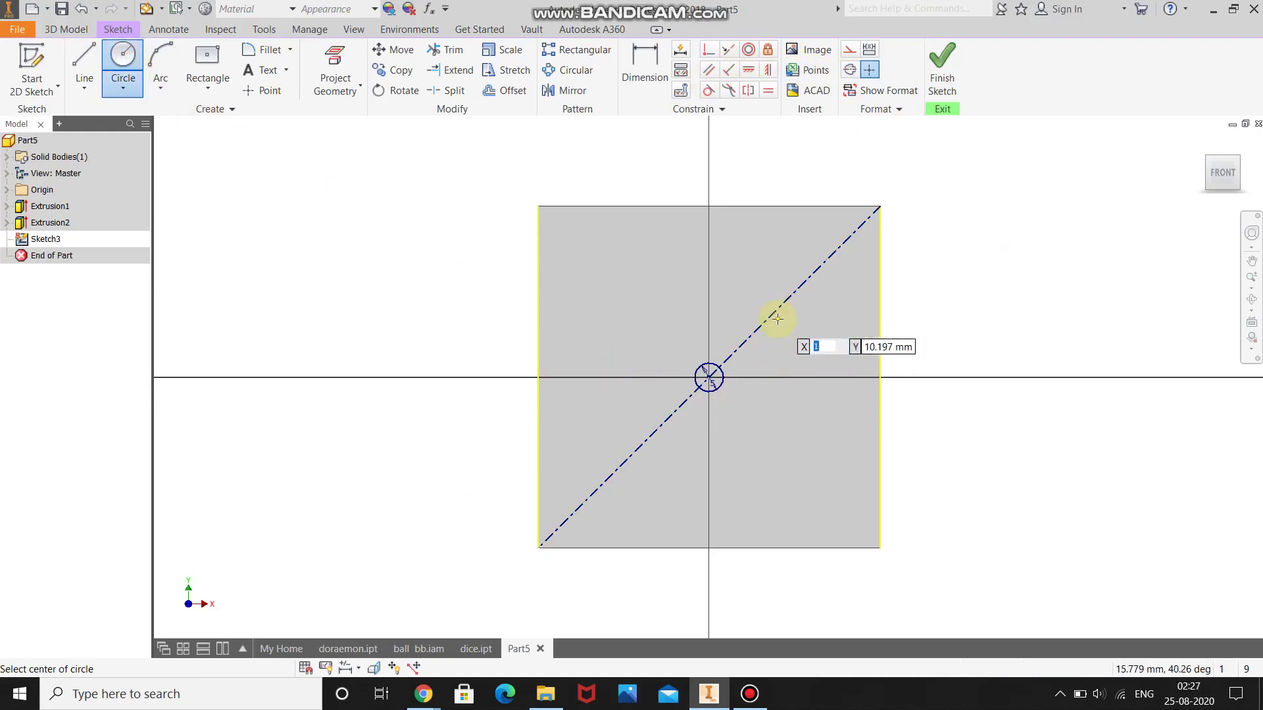
pyautogui.write('0')
pyautogui.press('Tab')
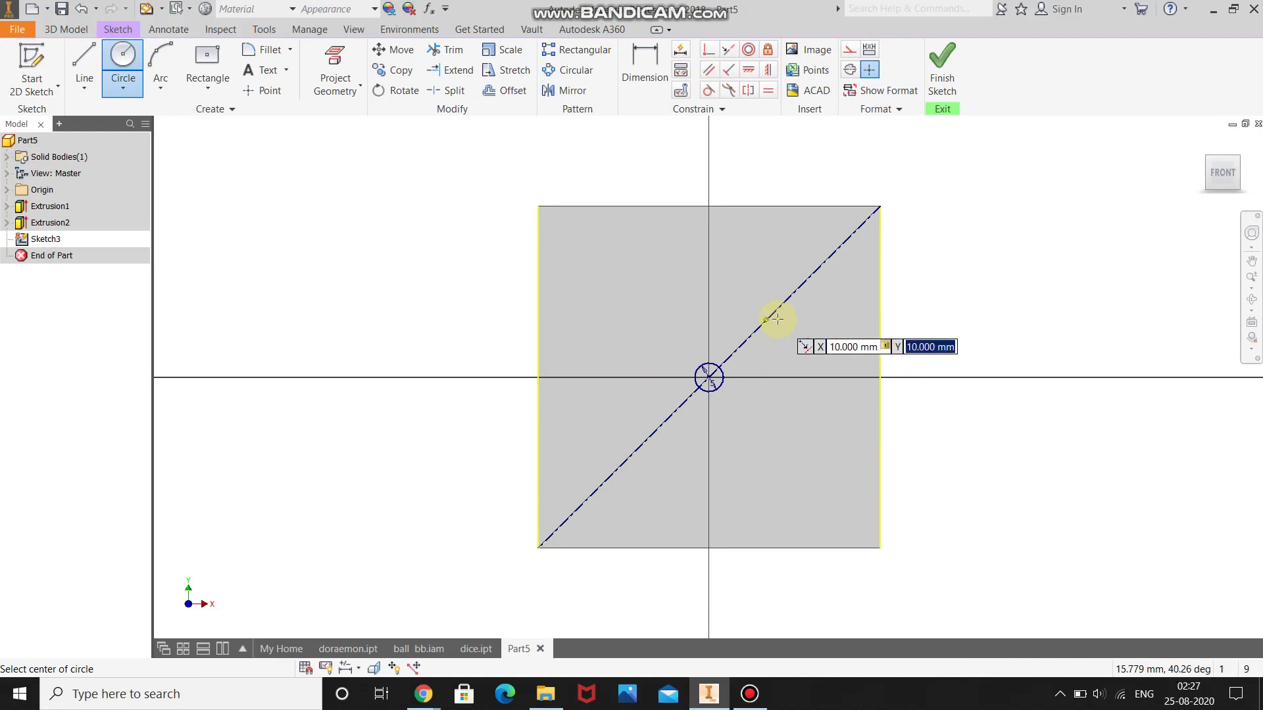
pyautogui.click(813, 323)
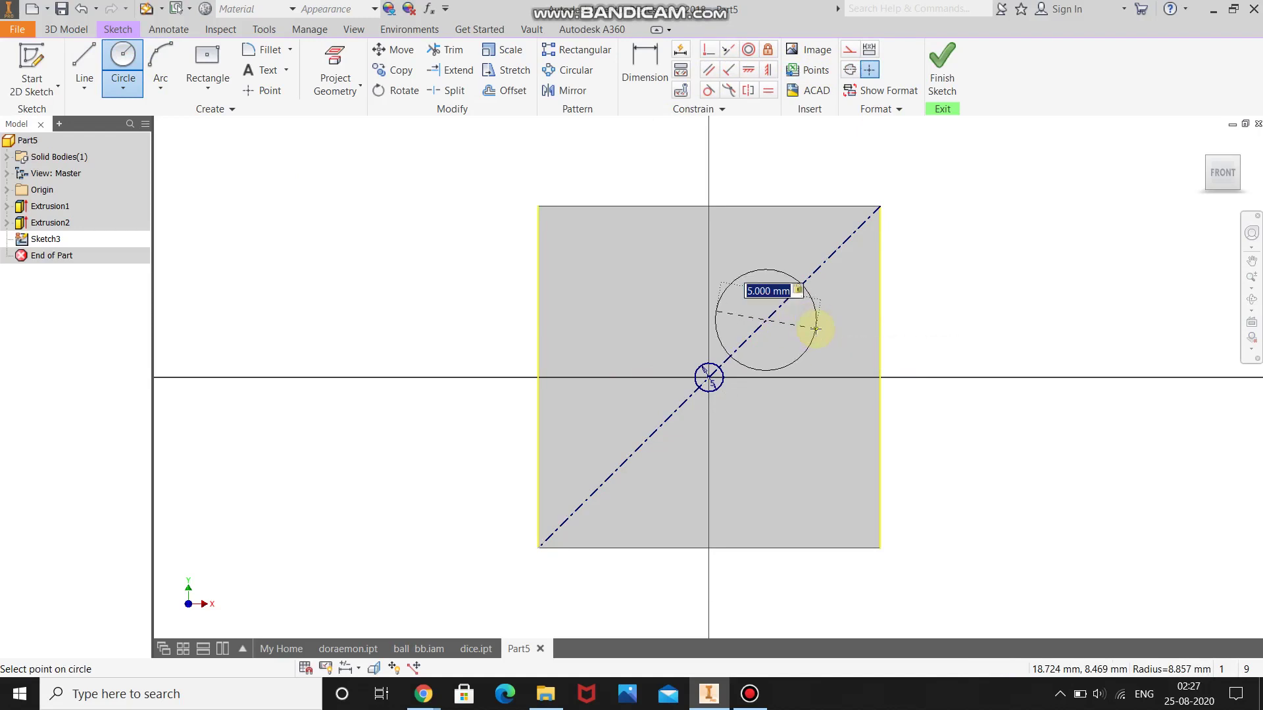
pyautogui.click(816, 328)
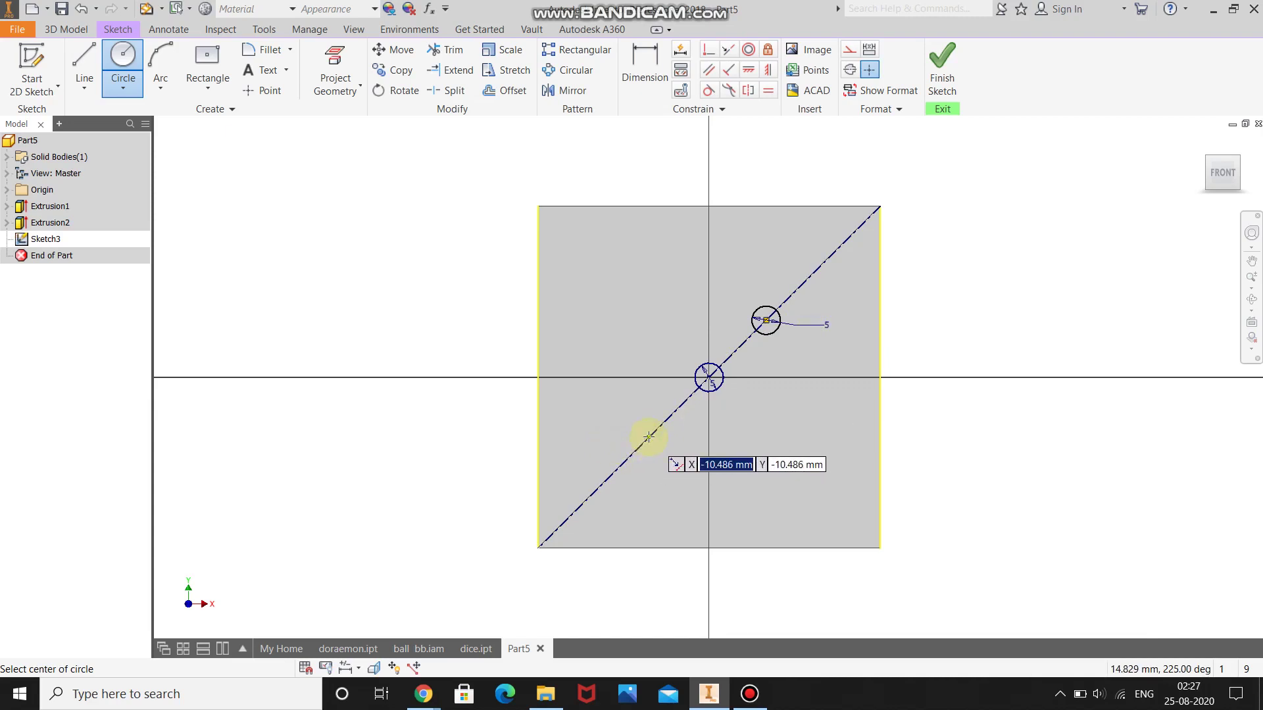
# Draw a 5 mm diameter circle on the diagonal centerline, centred at X -10 mm, Y -10 mm, and finish the sketch.
pyautogui.write('-1')
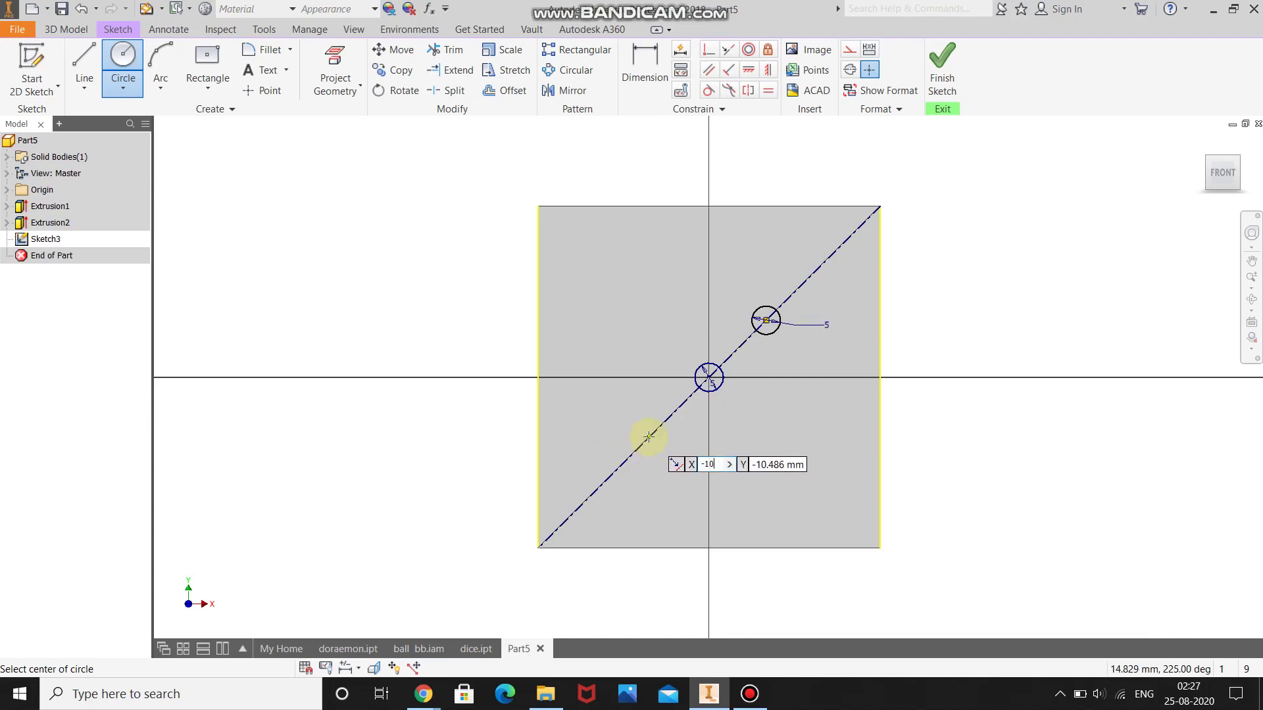
pyautogui.write('0')
pyautogui.press('Tab')
pyautogui.click(652, 434)
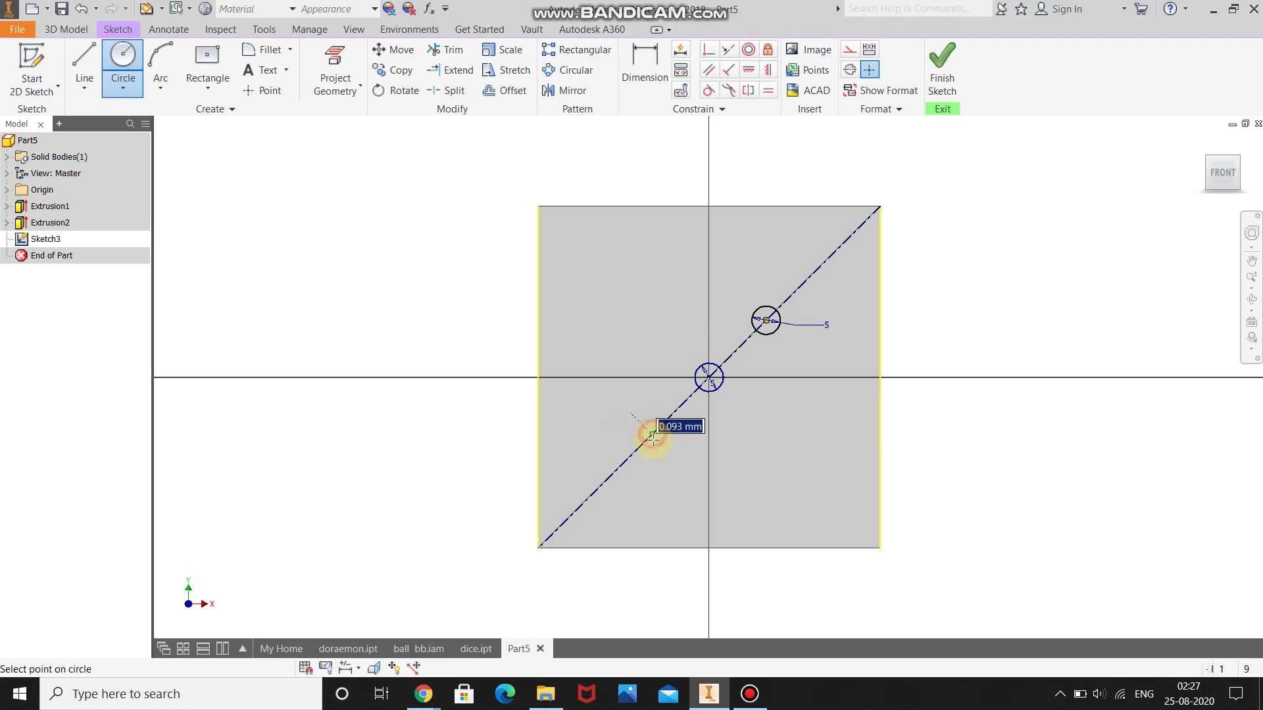
pyautogui.write('5')
pyautogui.press('Return')
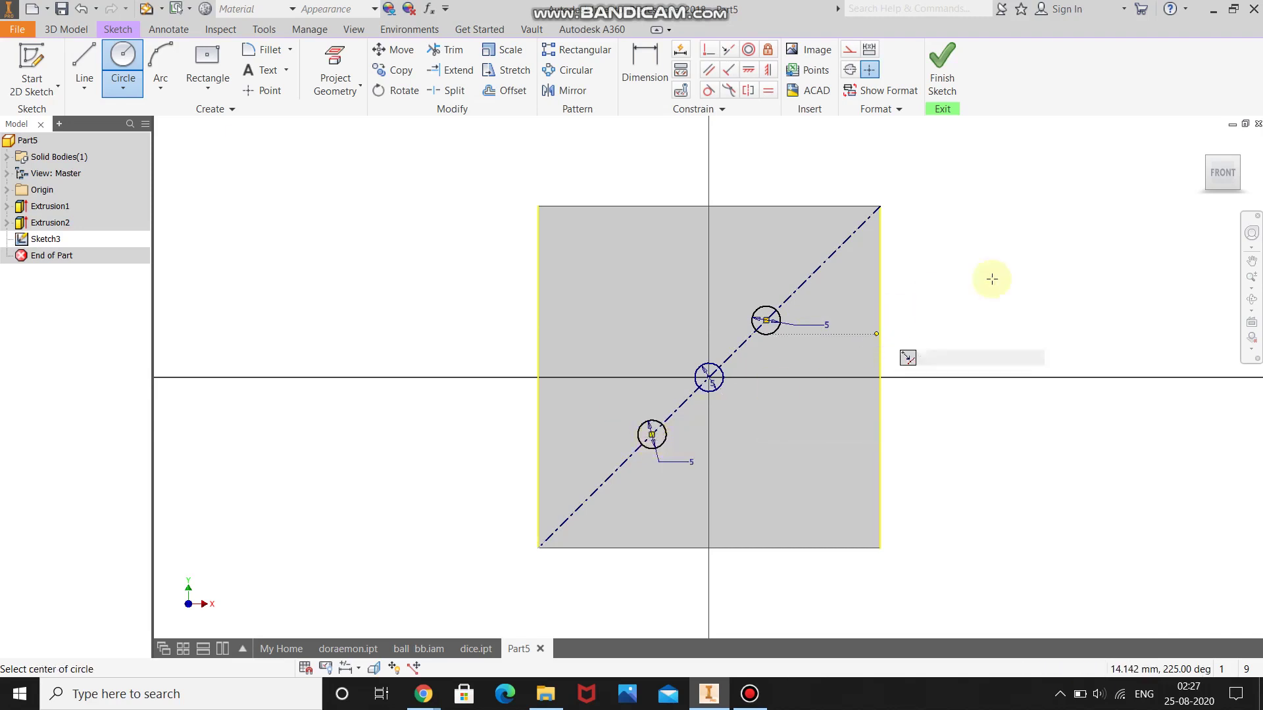
pyautogui.rightClick(992, 277)
pyautogui.click(1036, 280)
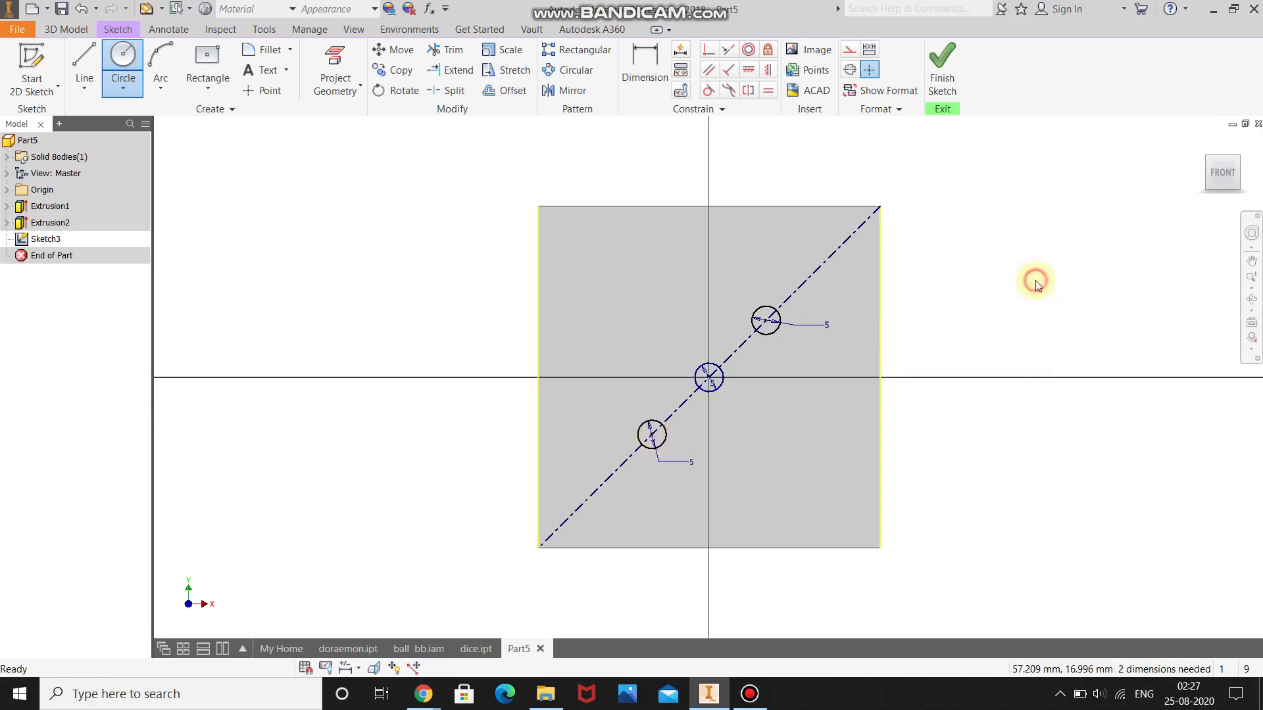
pyautogui.click(951, 84)
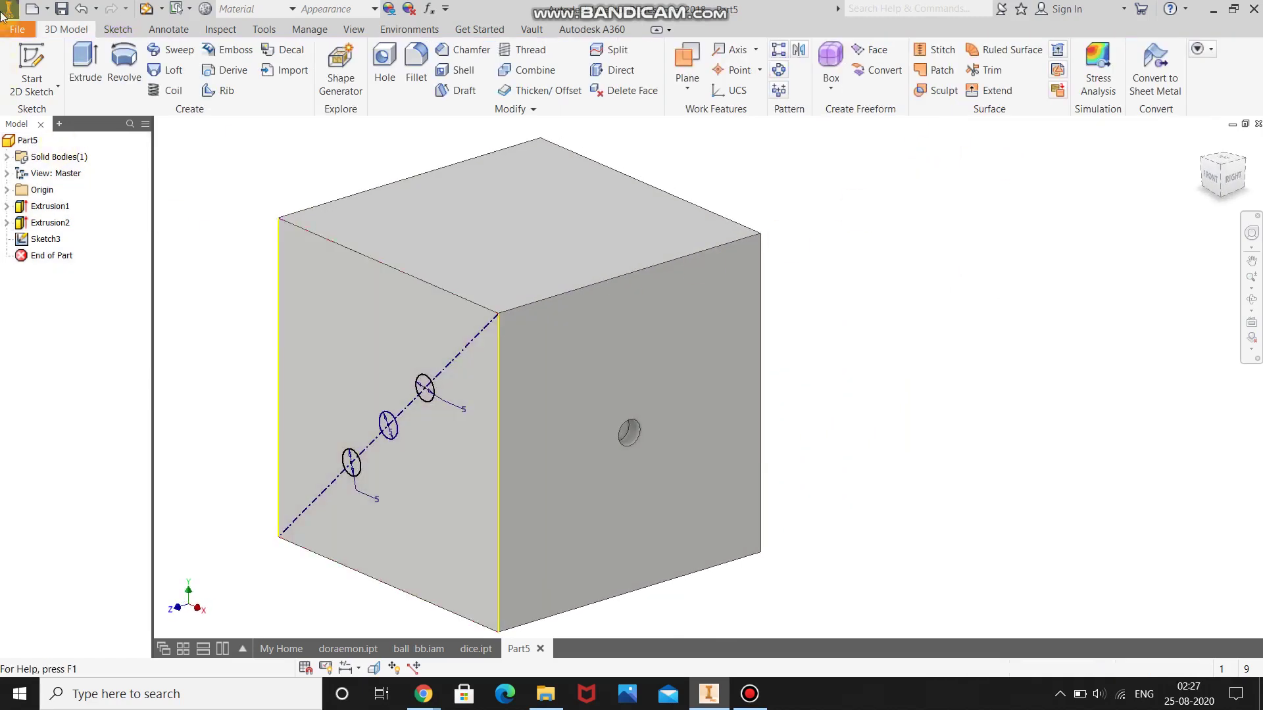
# Extrude the three front-face circles as a cut 3 mm deep into the cube.
pyautogui.click(72, 52)
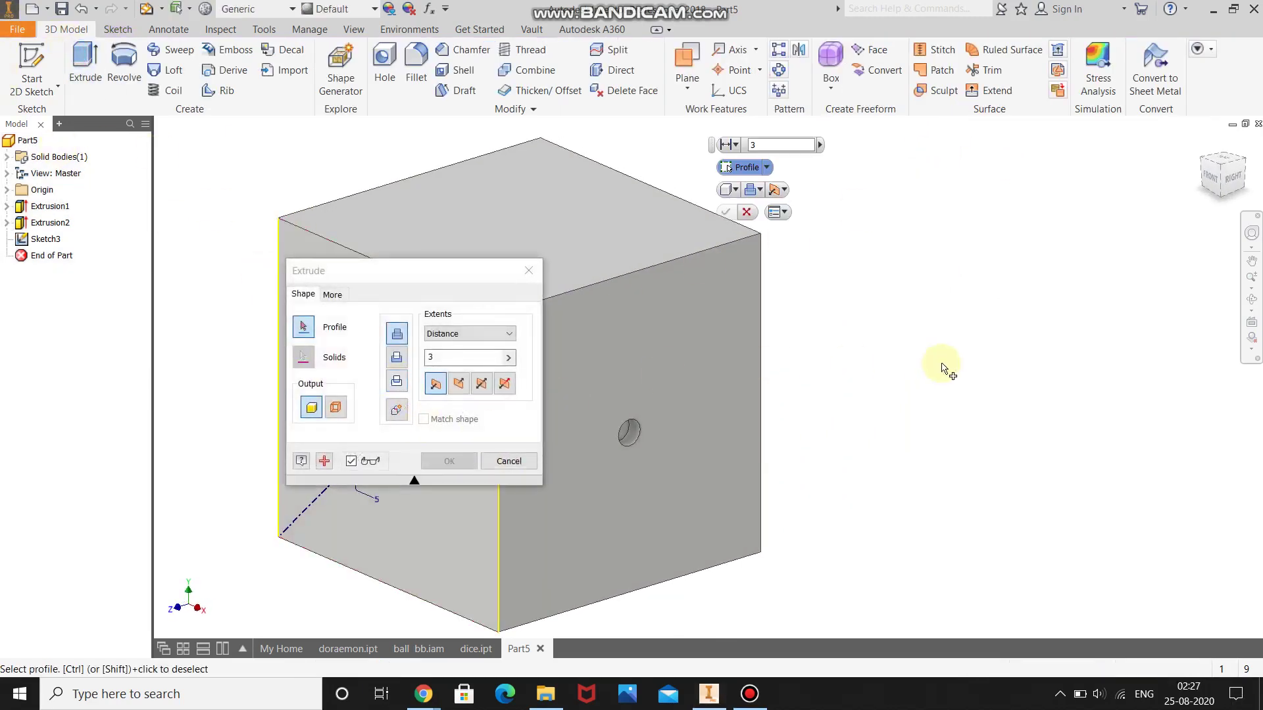
pyautogui.scroll(5, 941, 362)
pyautogui.scroll(-5, 730, 389)
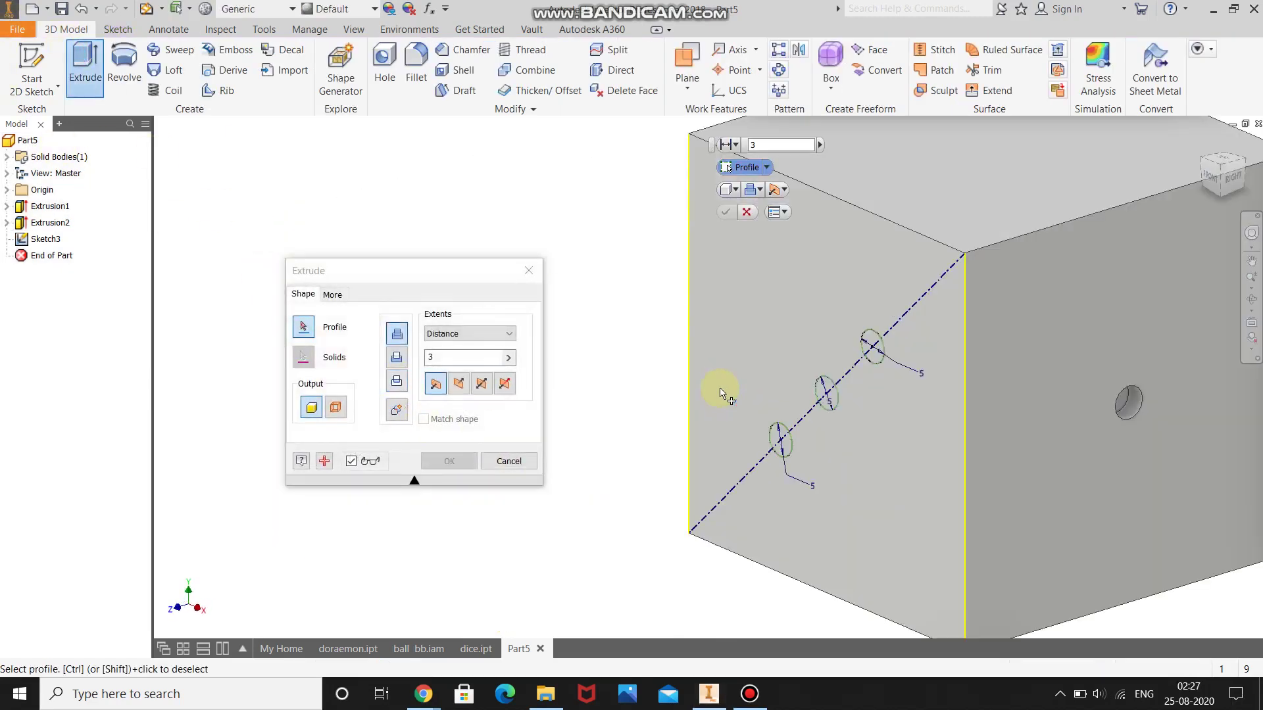
pyautogui.click(787, 448)
pyautogui.click(828, 393)
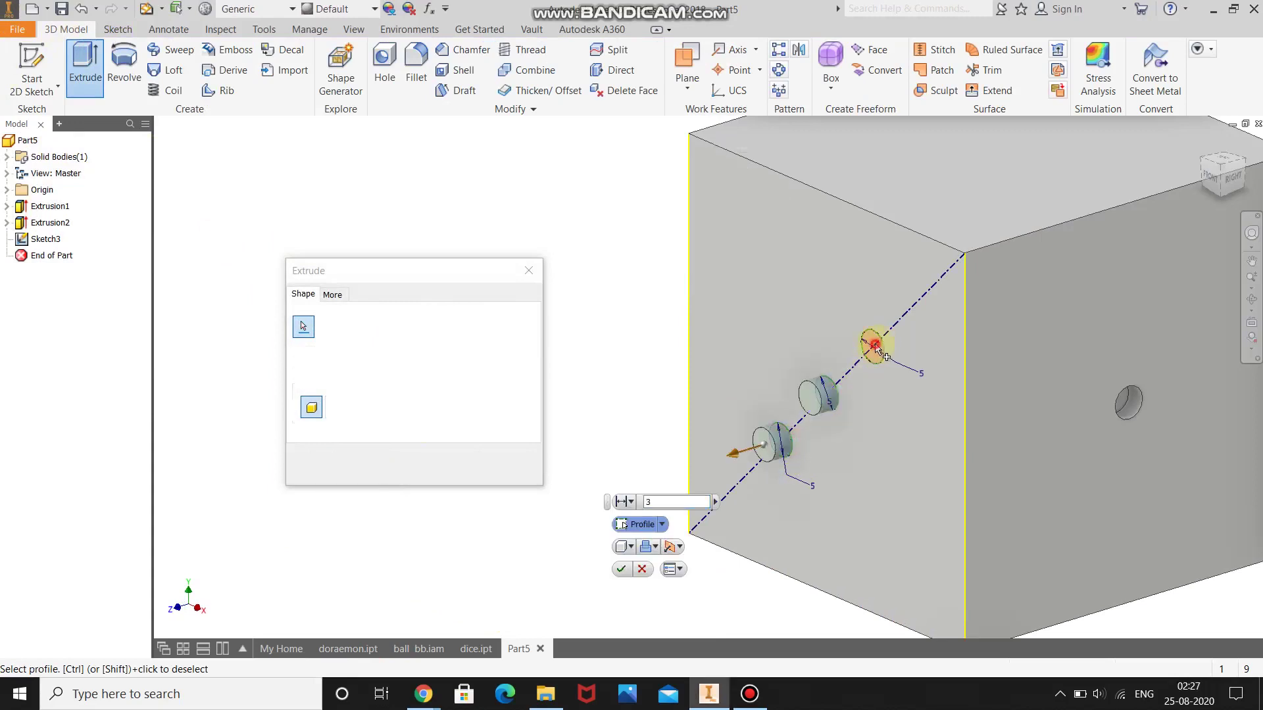
pyautogui.click(875, 346)
pyautogui.click(456, 359)
pyautogui.click(398, 359)
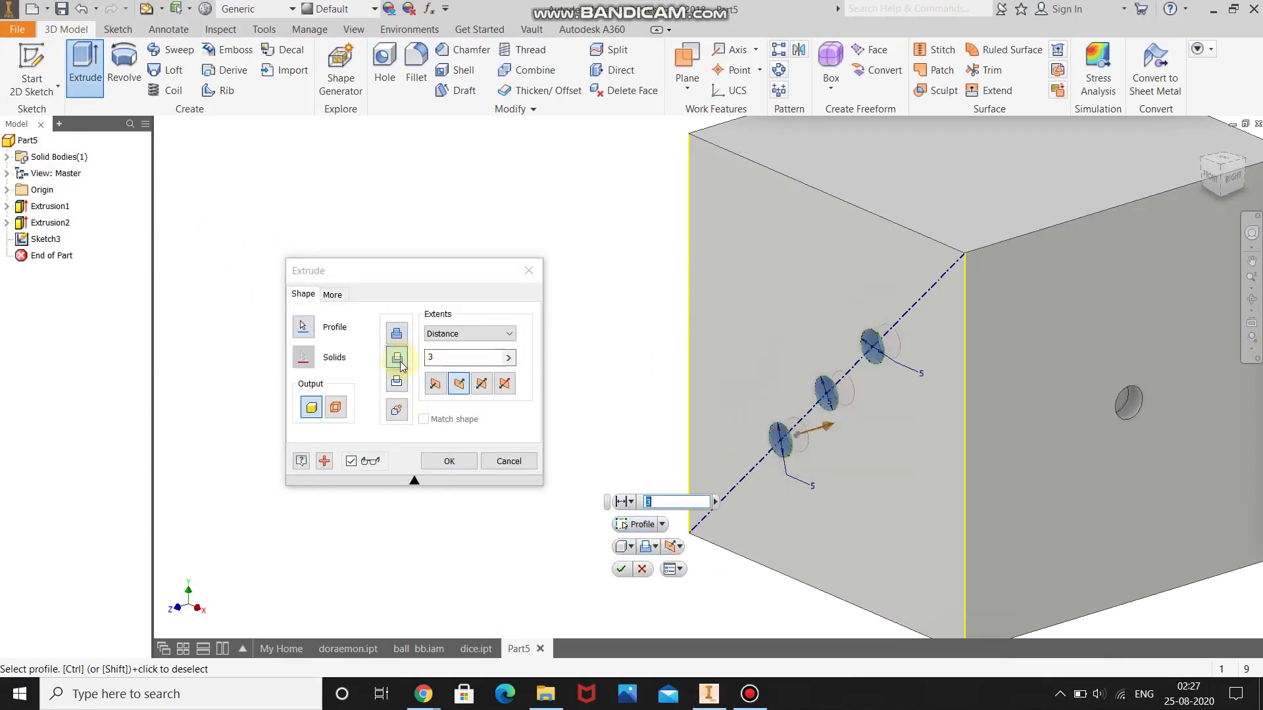
pyautogui.click(448, 457)
pyautogui.scroll(3, 494, 465)
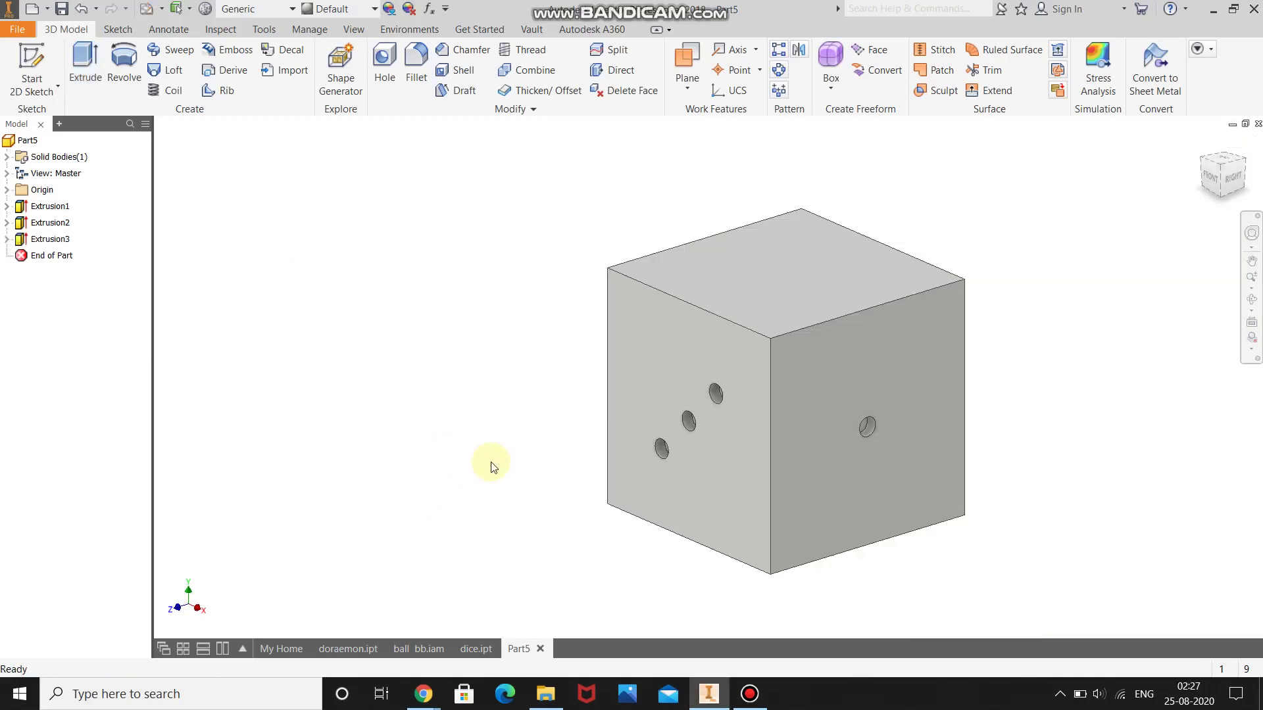
# Start a new sketch on the cube's back face.
pyautogui.click(1251, 297)
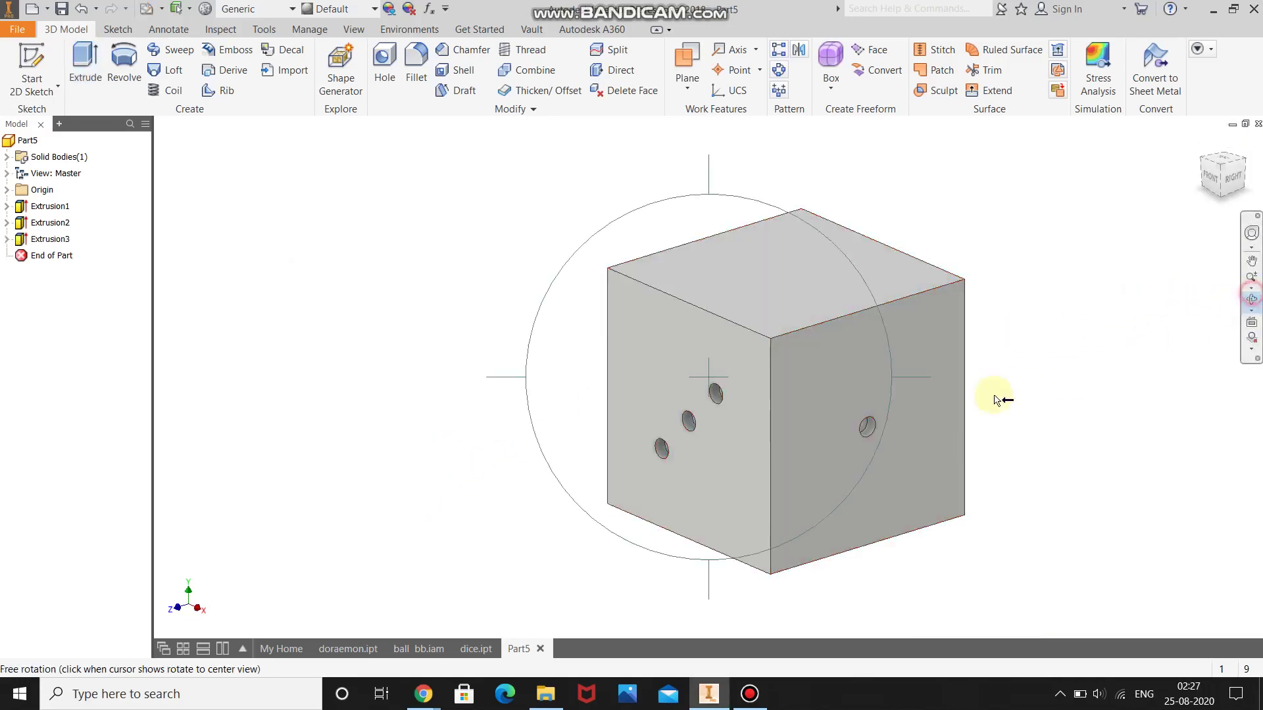
pyautogui.moveTo(790, 409); pyautogui.dragTo(725, 421)
pyautogui.rightClick(725, 420)
pyautogui.press('Escape')
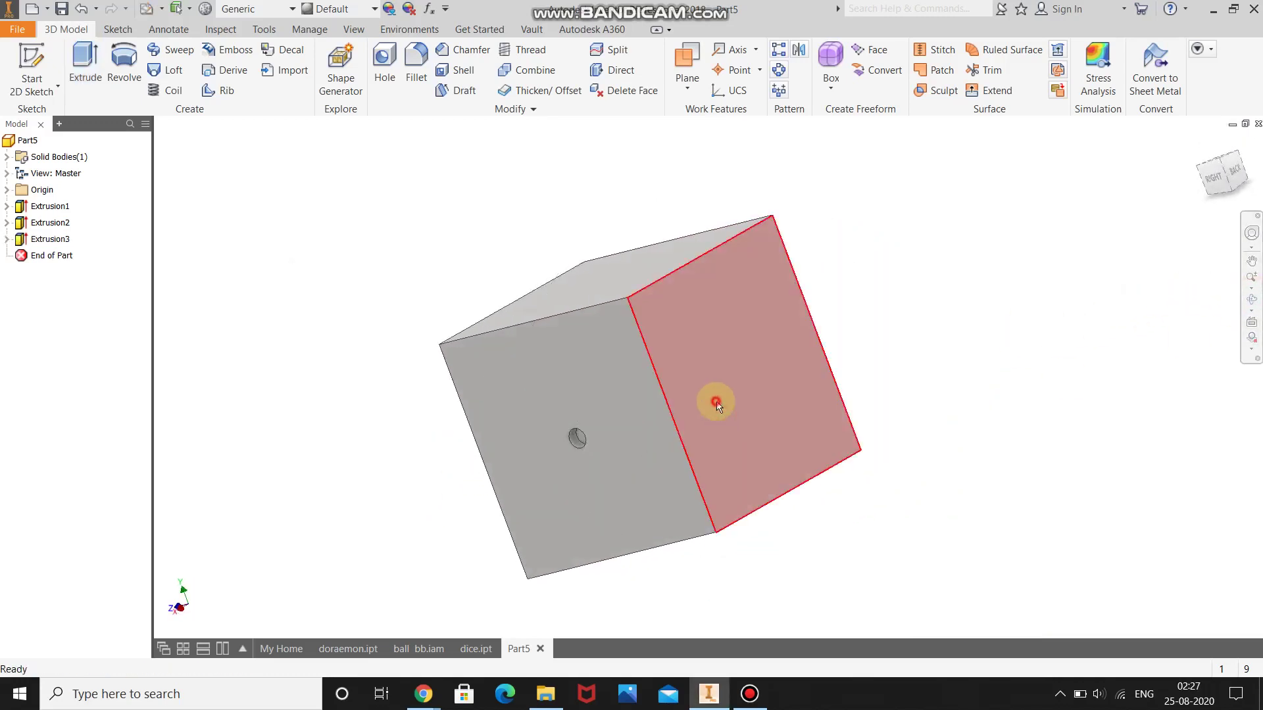
pyautogui.click(714, 403)
pyautogui.click(777, 392)
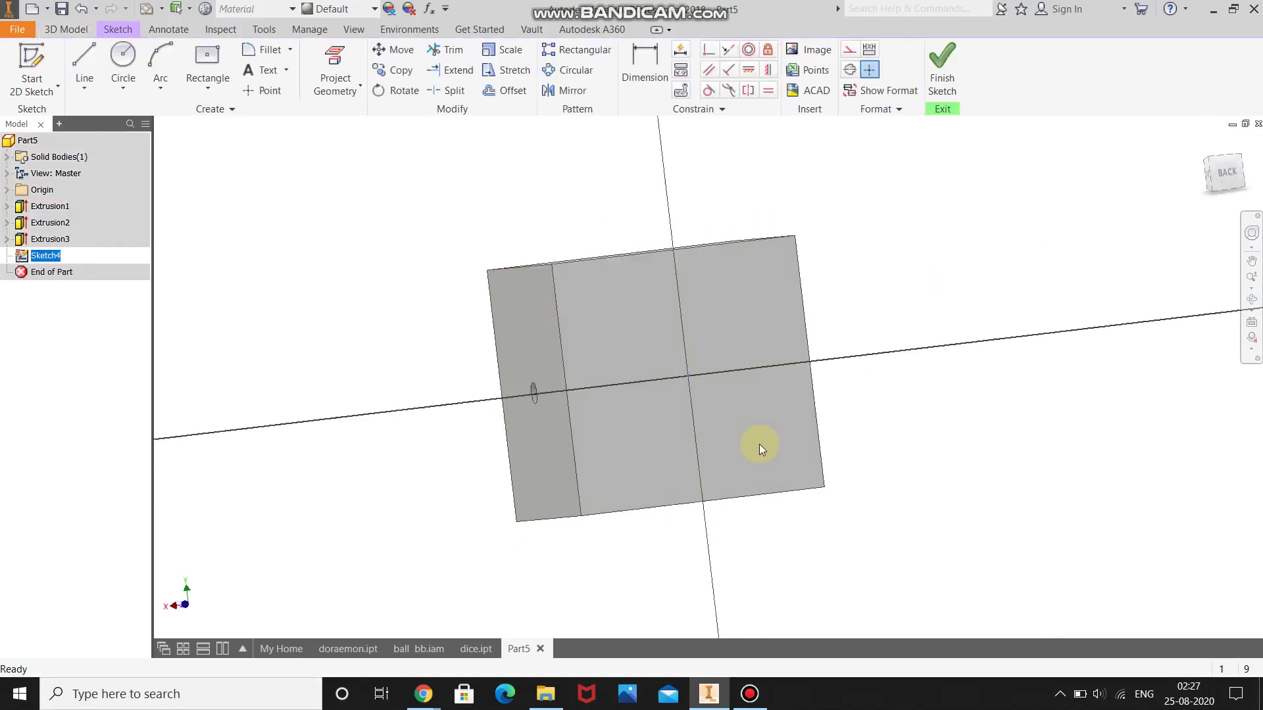
# Draw a diagonal line from the back face's lower left corner to its upper right corner and convert it to a centerline.
pyautogui.click(85, 66)
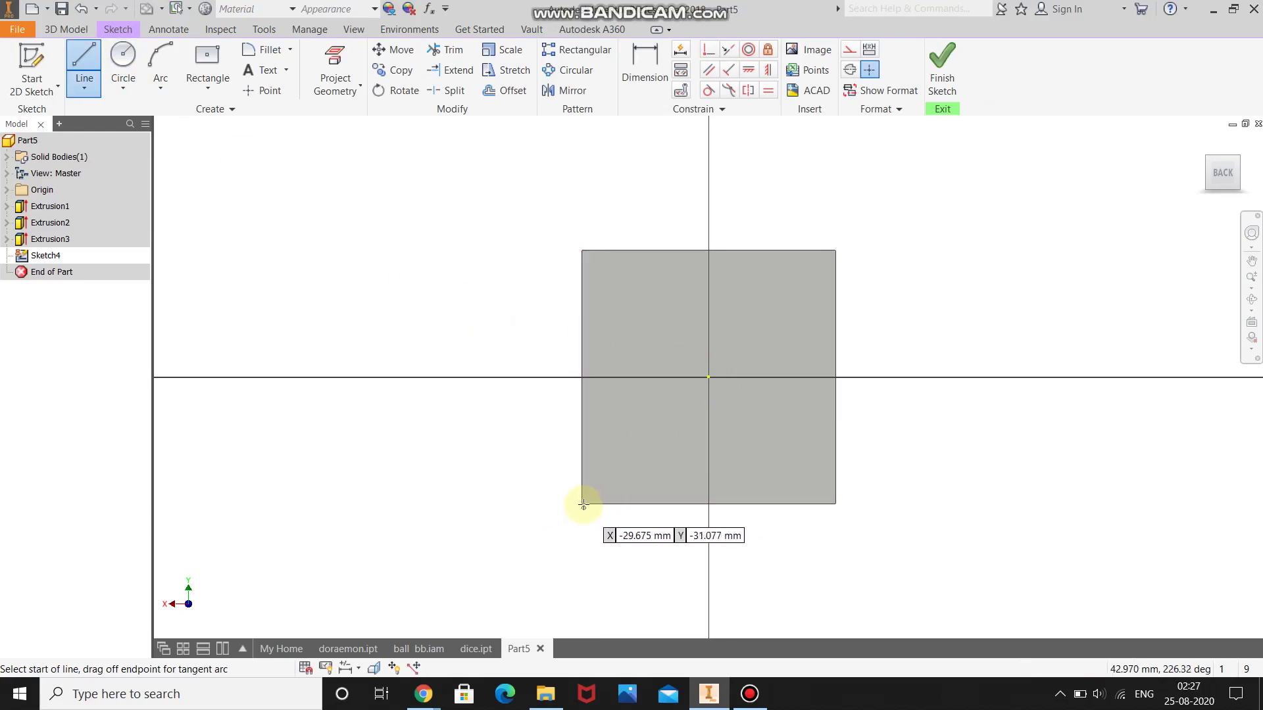
pyautogui.scroll(3, 583, 504)
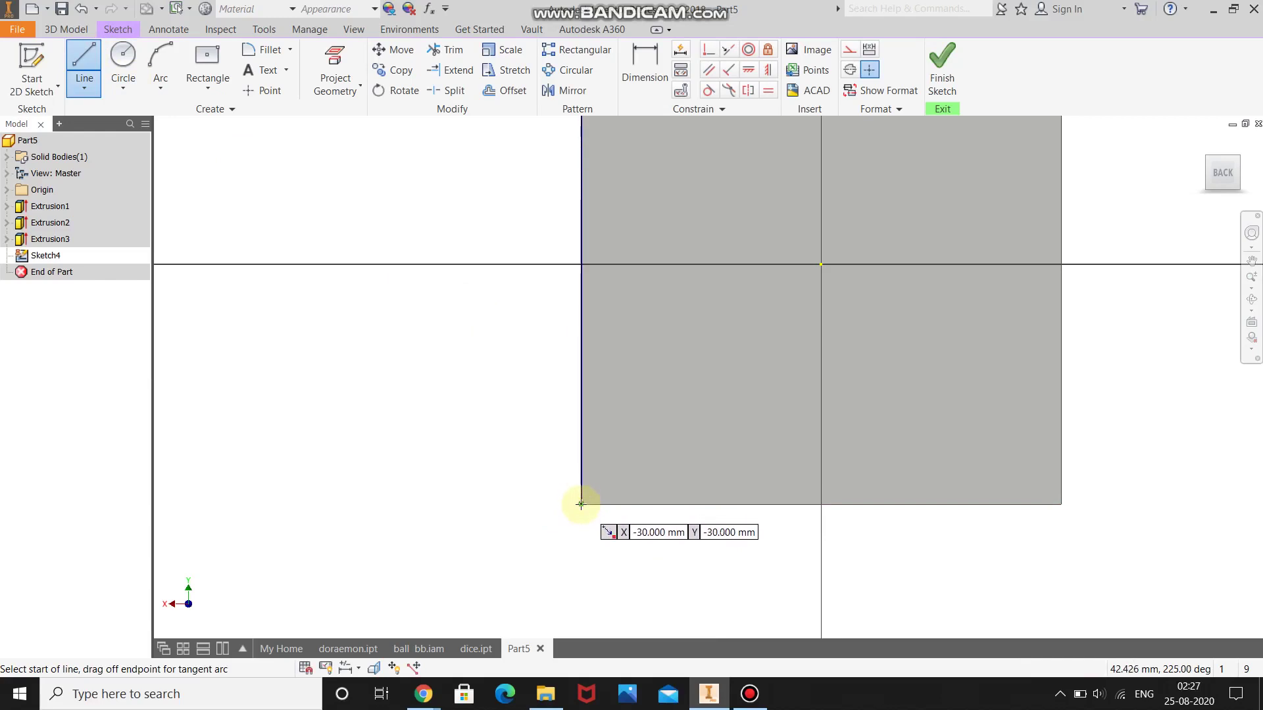
pyautogui.click(581, 497)
pyautogui.scroll(-4, 564, 524)
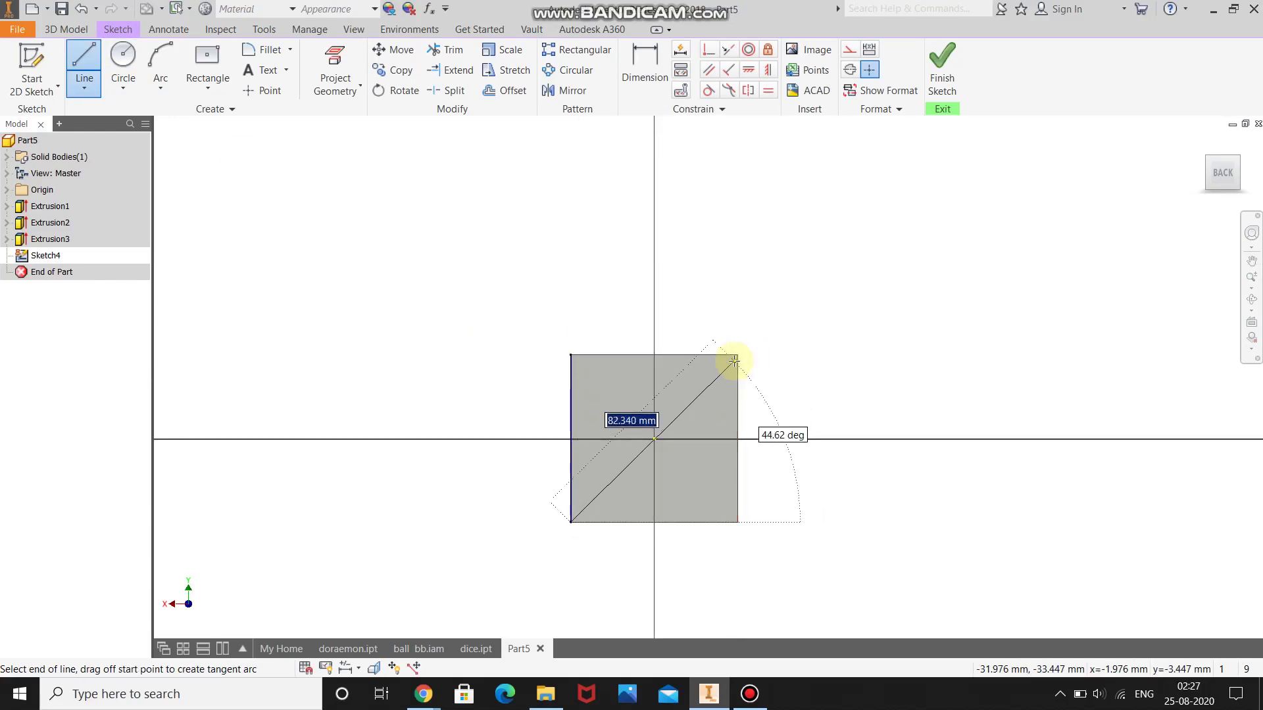
pyautogui.scroll(2, 734, 359)
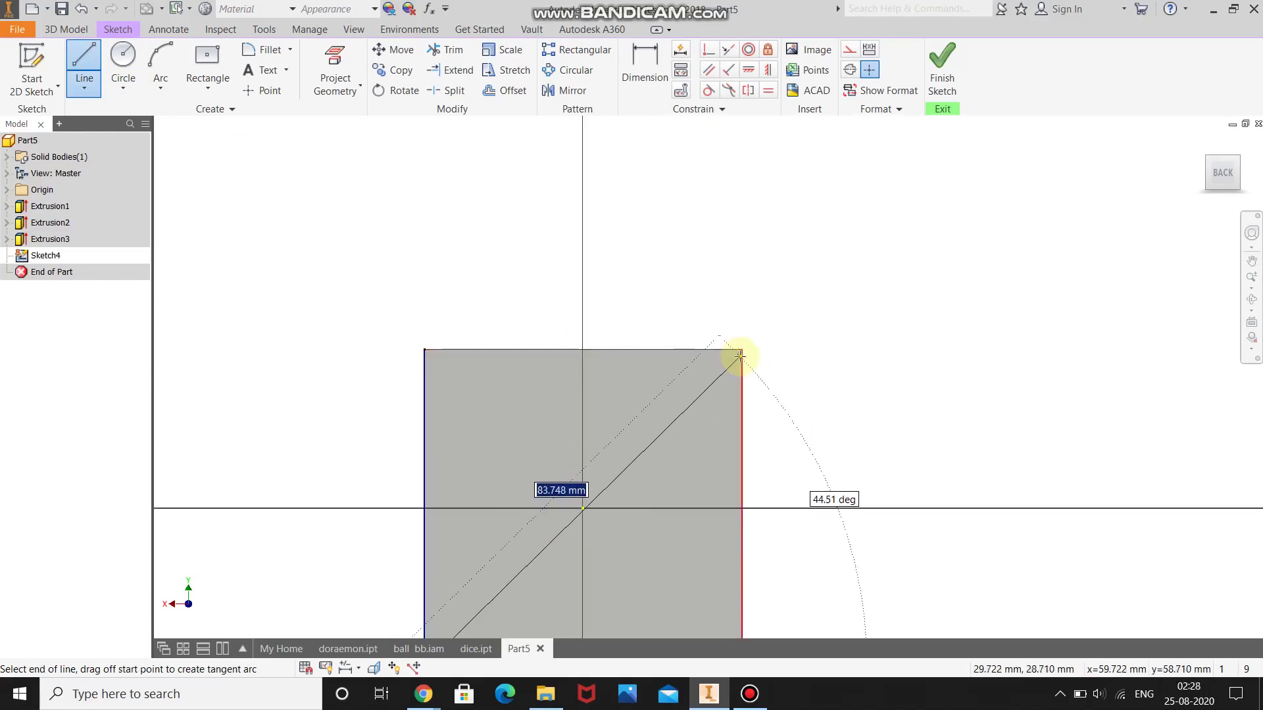
pyautogui.click(741, 351)
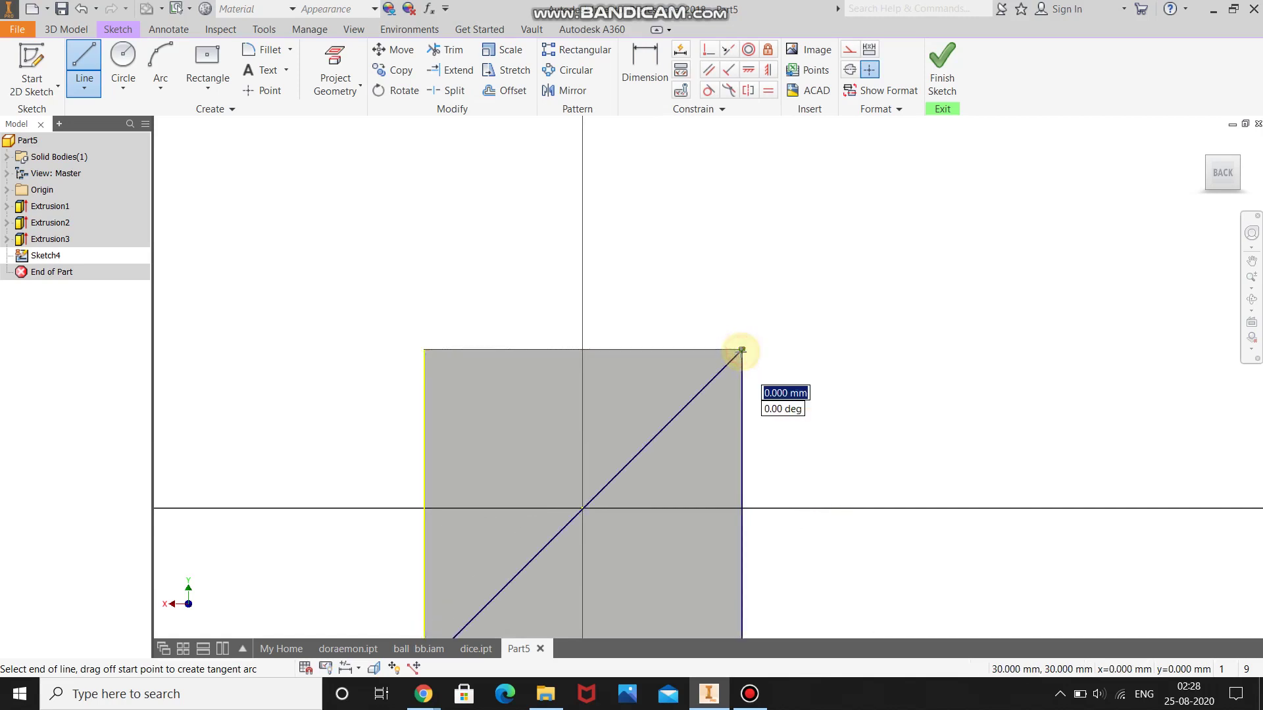
pyautogui.scroll(-2, 740, 351)
pyautogui.click(867, 370)
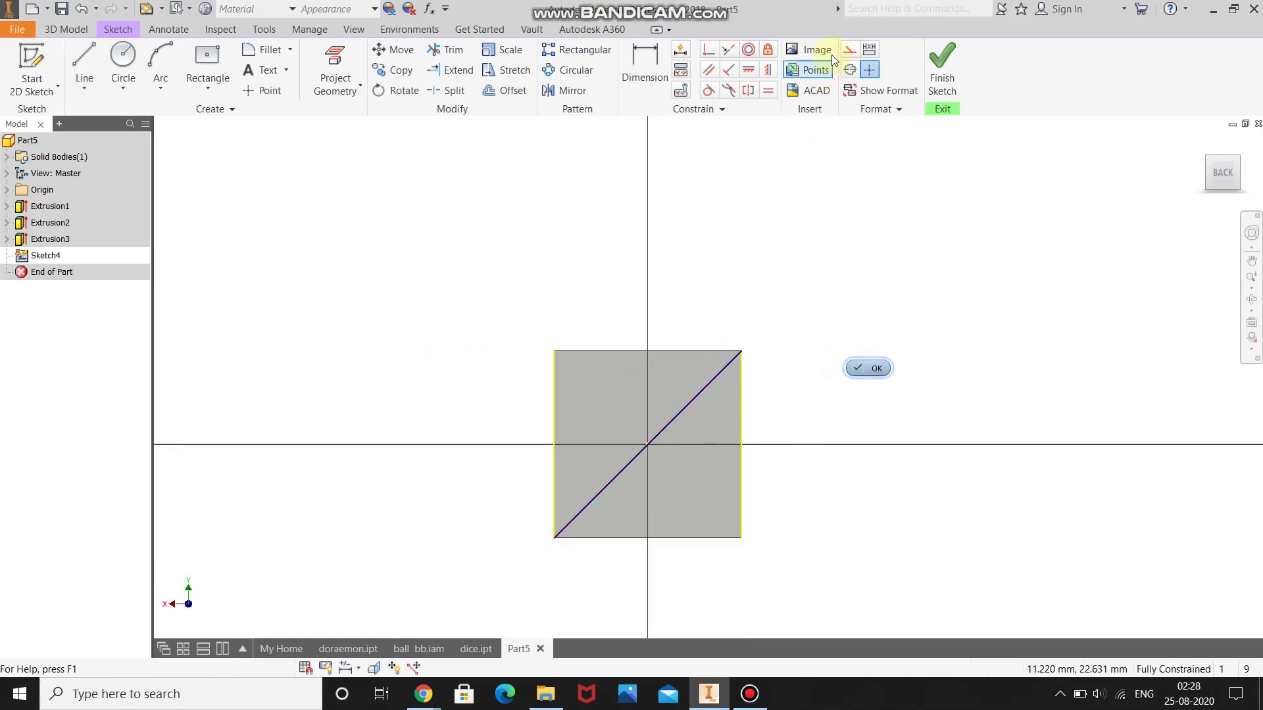
pyautogui.click(728, 370)
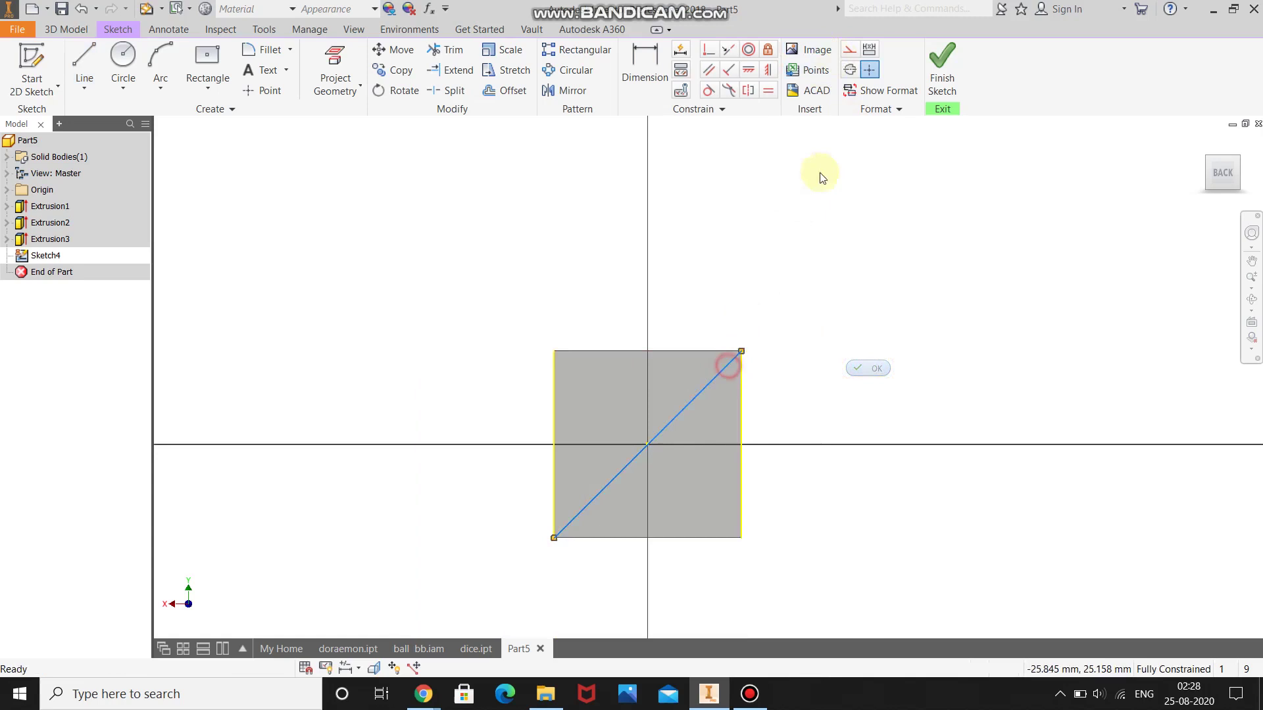
pyautogui.click(850, 69)
# Draw a 5 mm diameter circle on the back face's diagonal, centred at X -10 mm, Y -10 mm.
pyautogui.scroll(3, 667, 514)
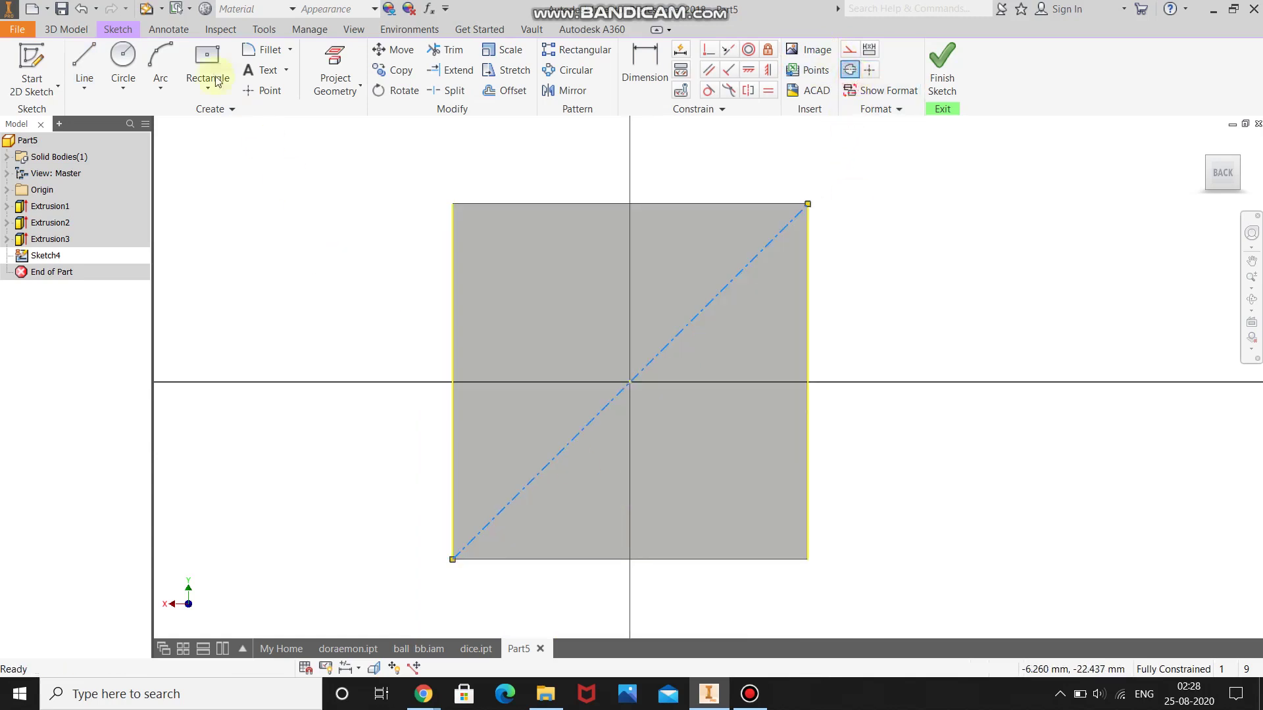
pyautogui.click(123, 66)
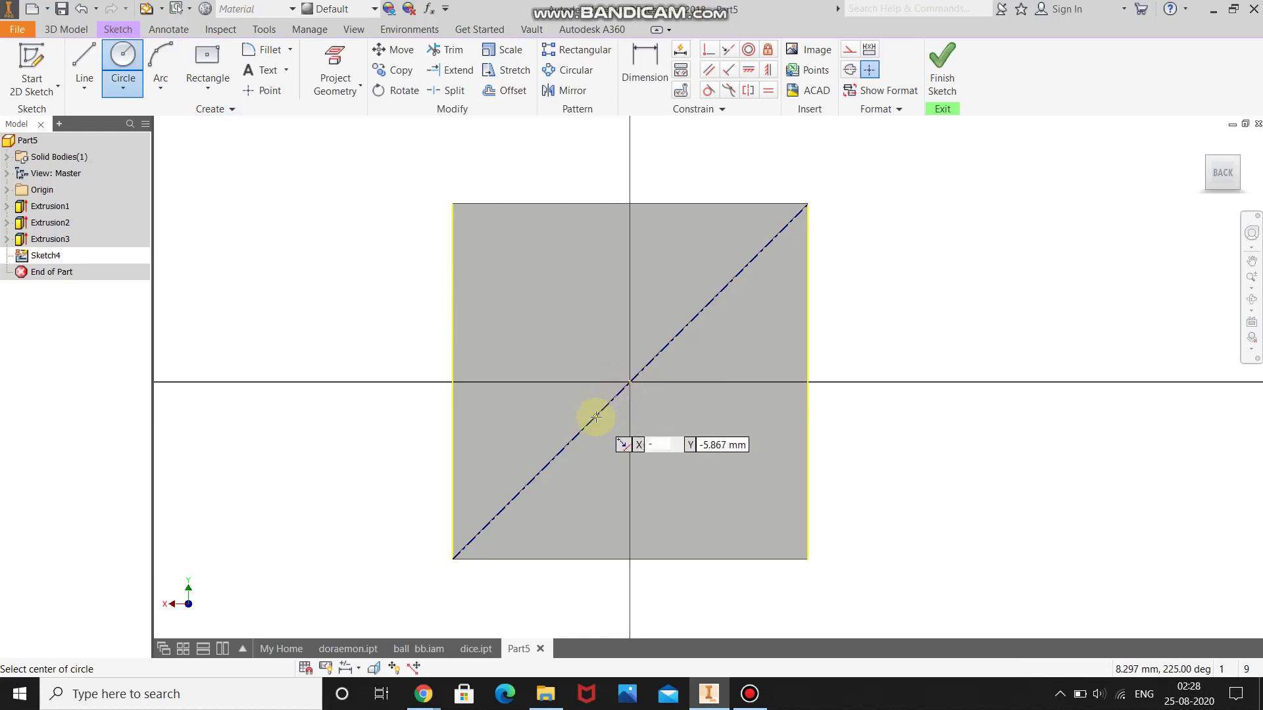
pyautogui.write('-10')
pyautogui.press('Tab')
pyautogui.write('1')
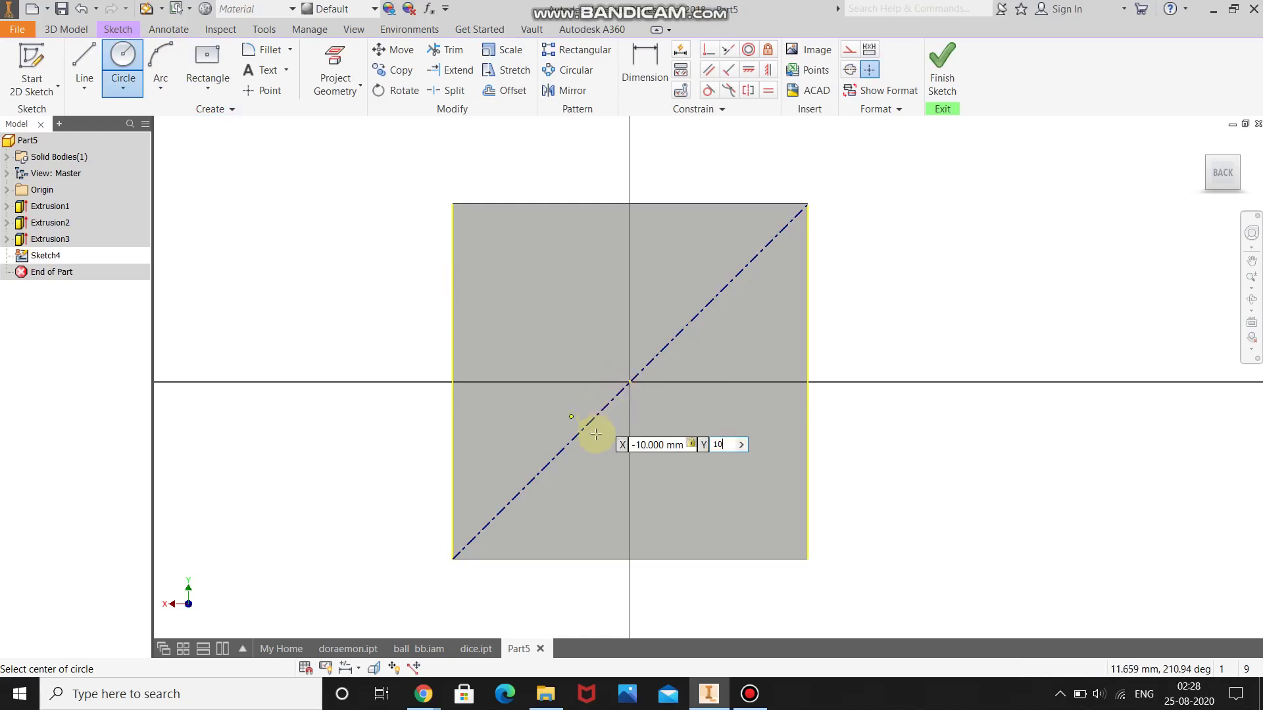
pyautogui.press('Tab')
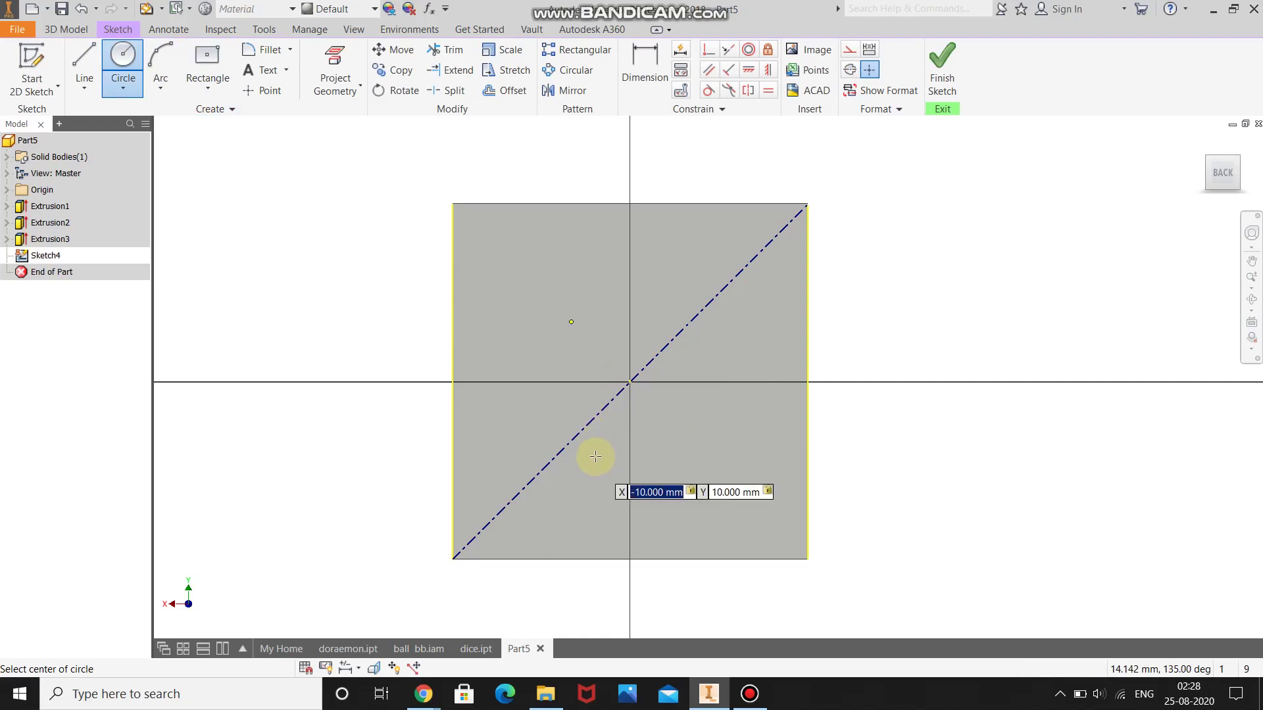
pyautogui.press('Tab')
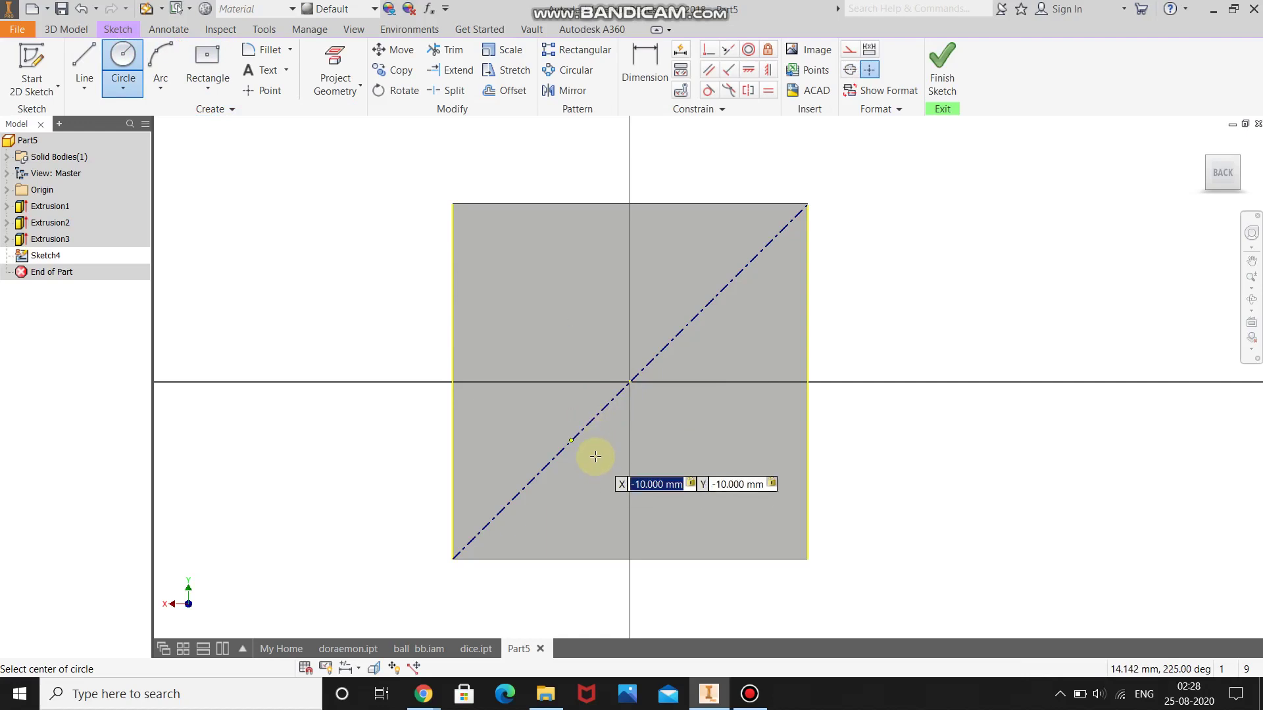
pyautogui.click(595, 457)
pyautogui.write('5')
pyautogui.press('Return')
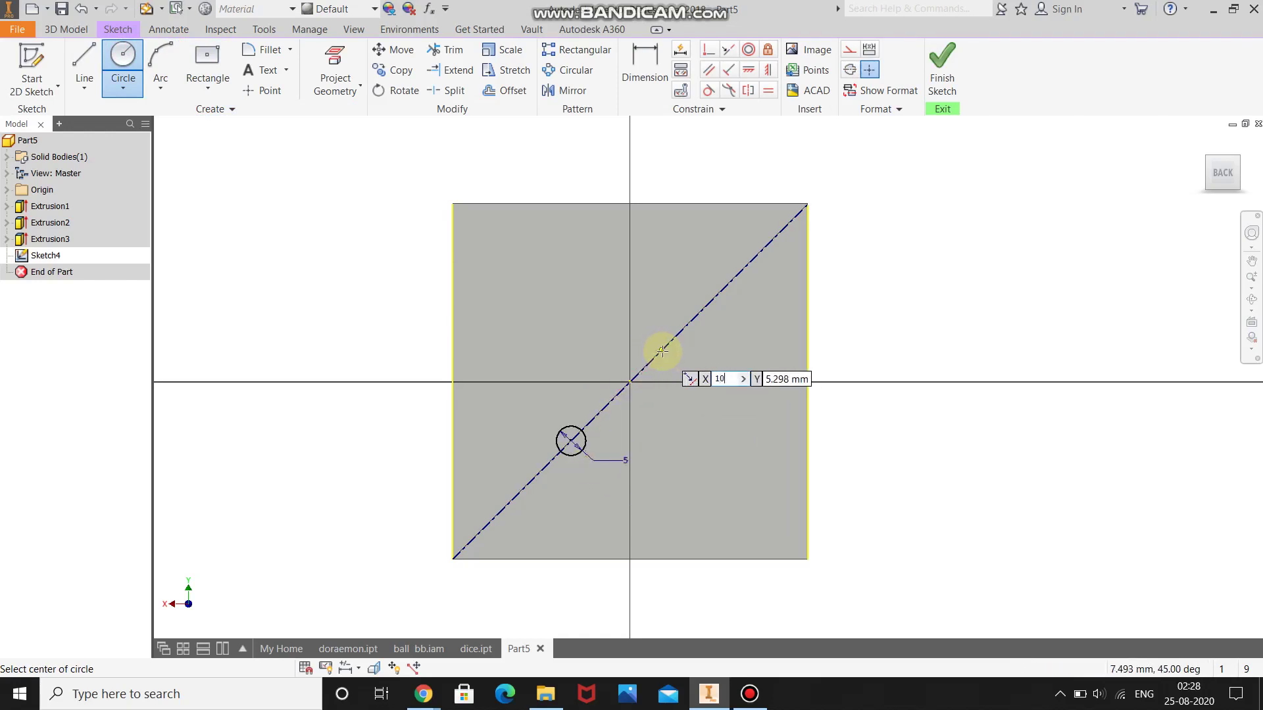
# Draw a second 5 mm diameter circle on the back face's diagonal at X 10 mm, Y 10 mm, and finish the sketch.
pyautogui.press('Tab')
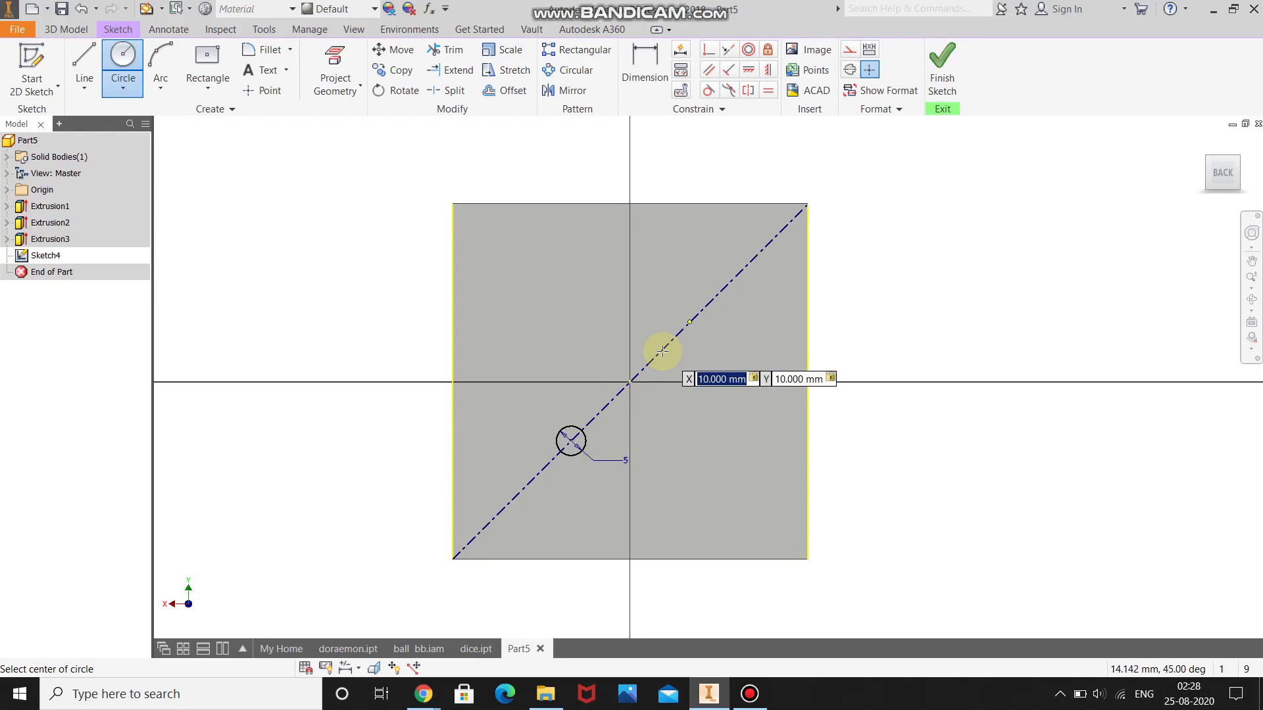
pyautogui.press('Return')
pyautogui.write('5')
pyautogui.press('Return')
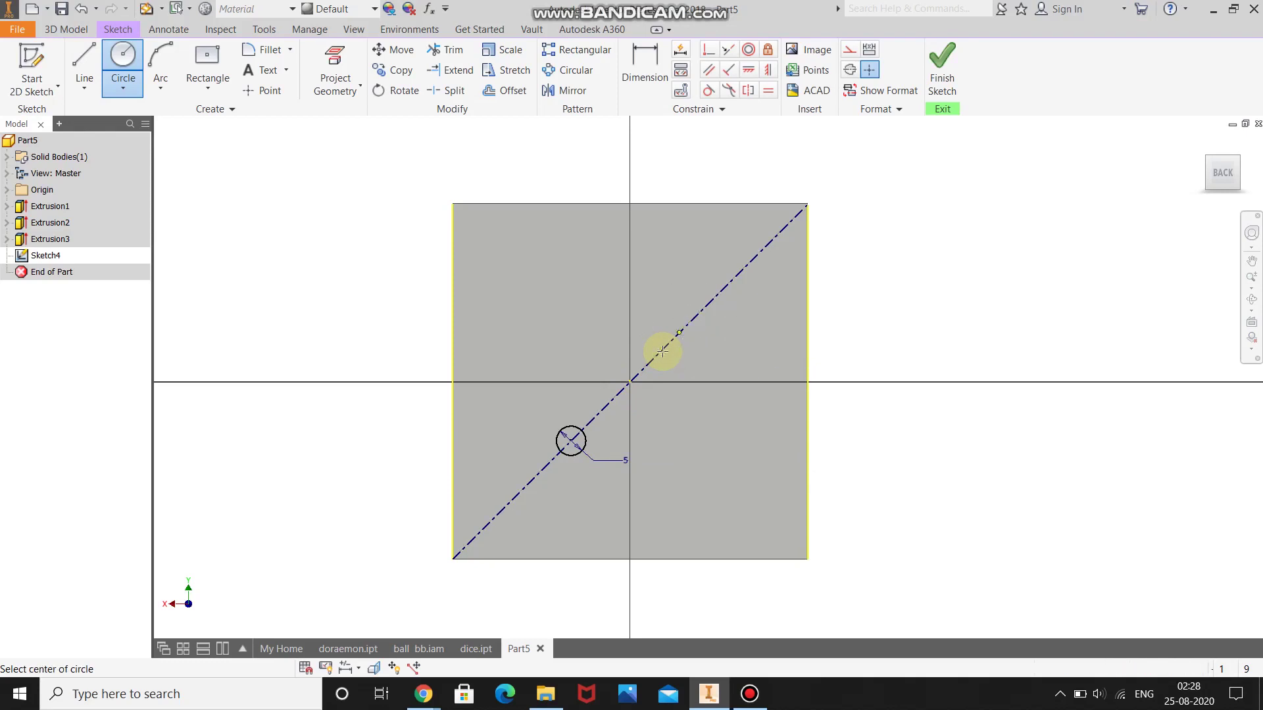
pyautogui.rightClick(962, 301)
pyautogui.click(999, 303)
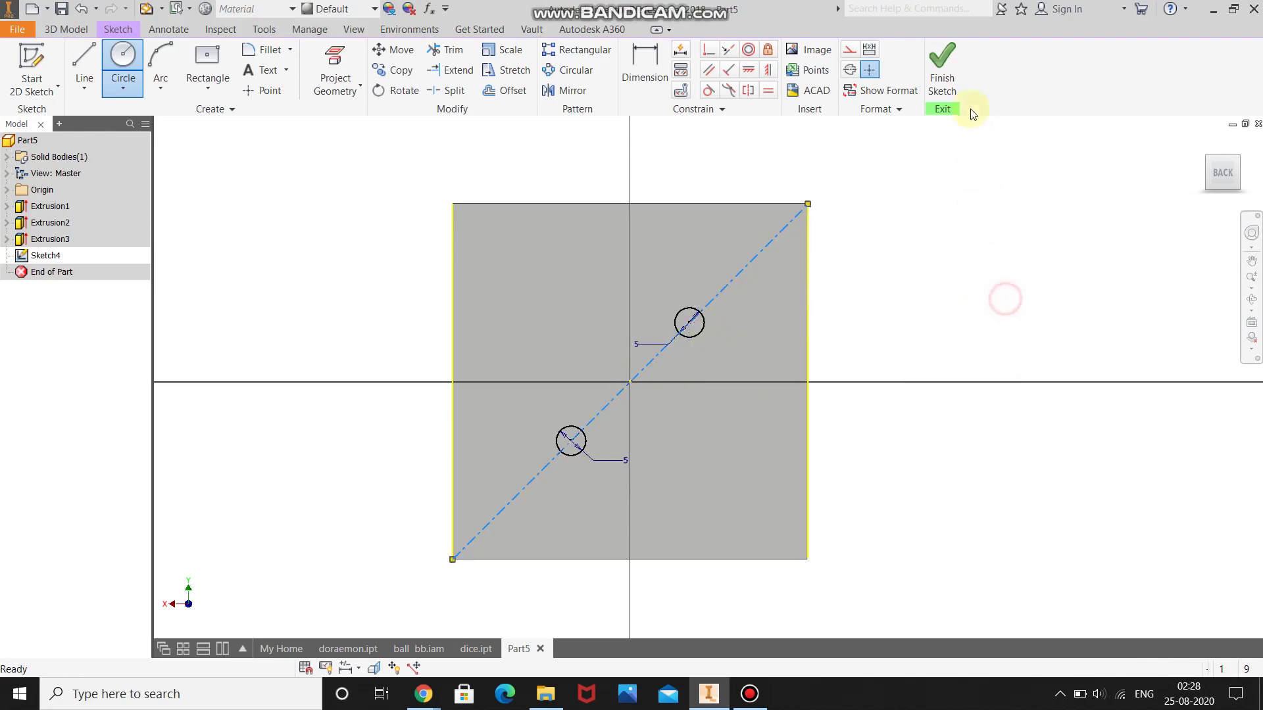
pyautogui.click(940, 63)
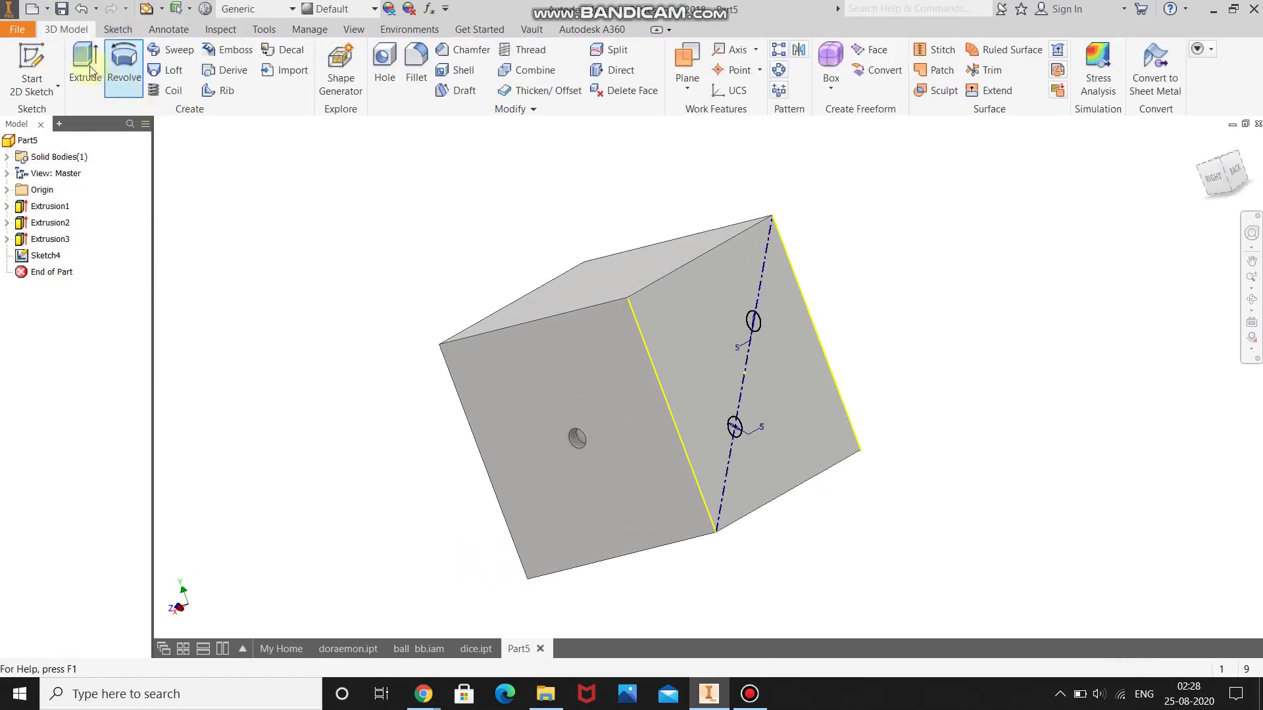
# Extrude the two back-face circles as a cut 3 mm deep into the cube.
pyautogui.click(85, 66)
pyautogui.click(750, 323)
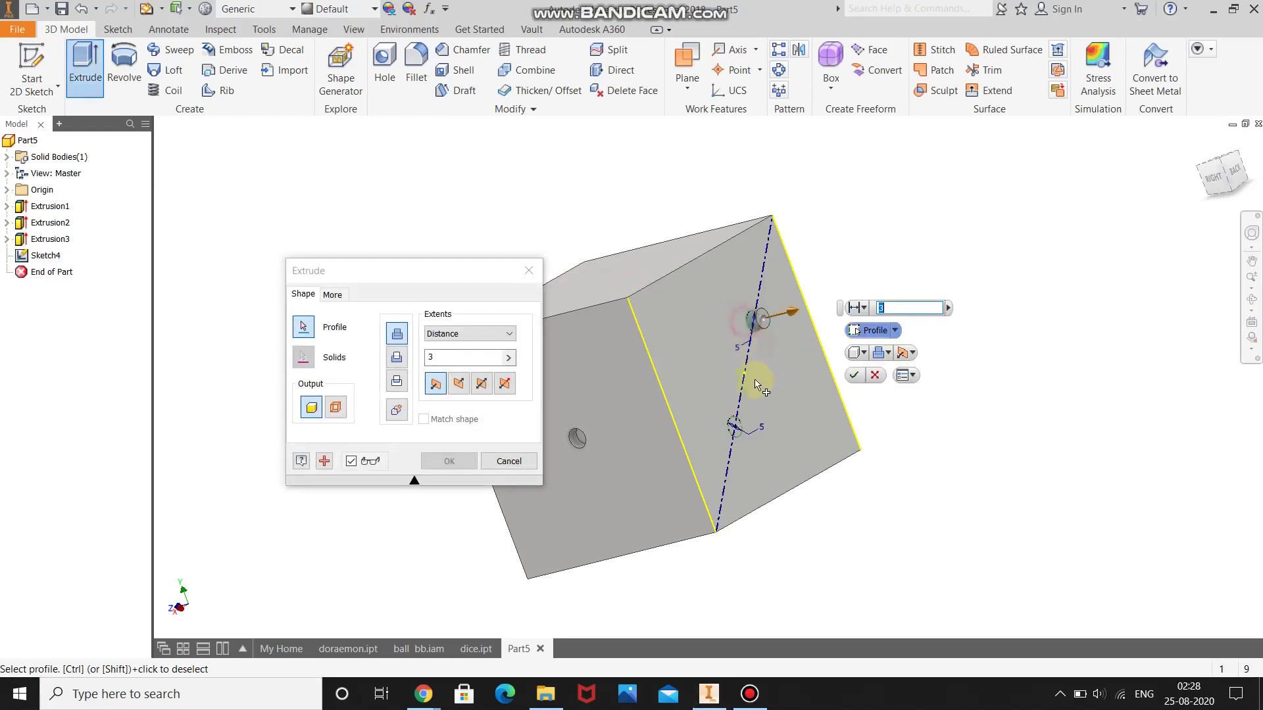
pyautogui.click(738, 433)
pyautogui.click(397, 358)
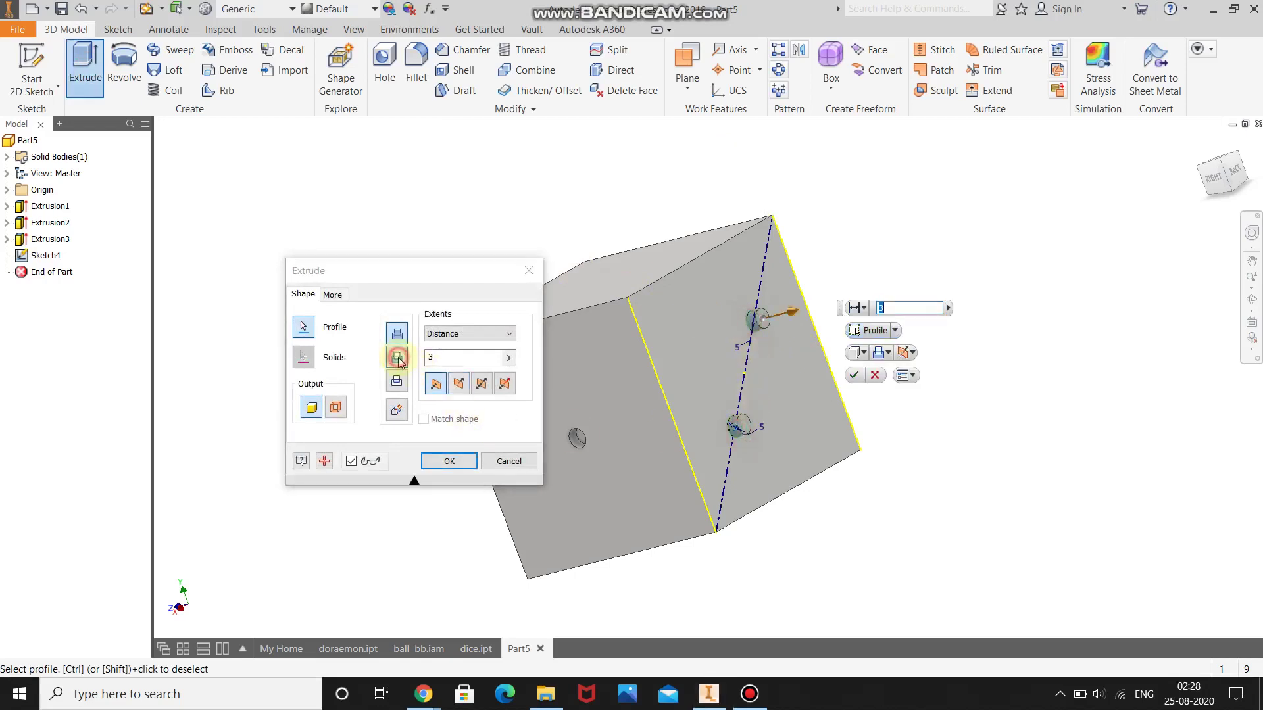
pyautogui.click(447, 463)
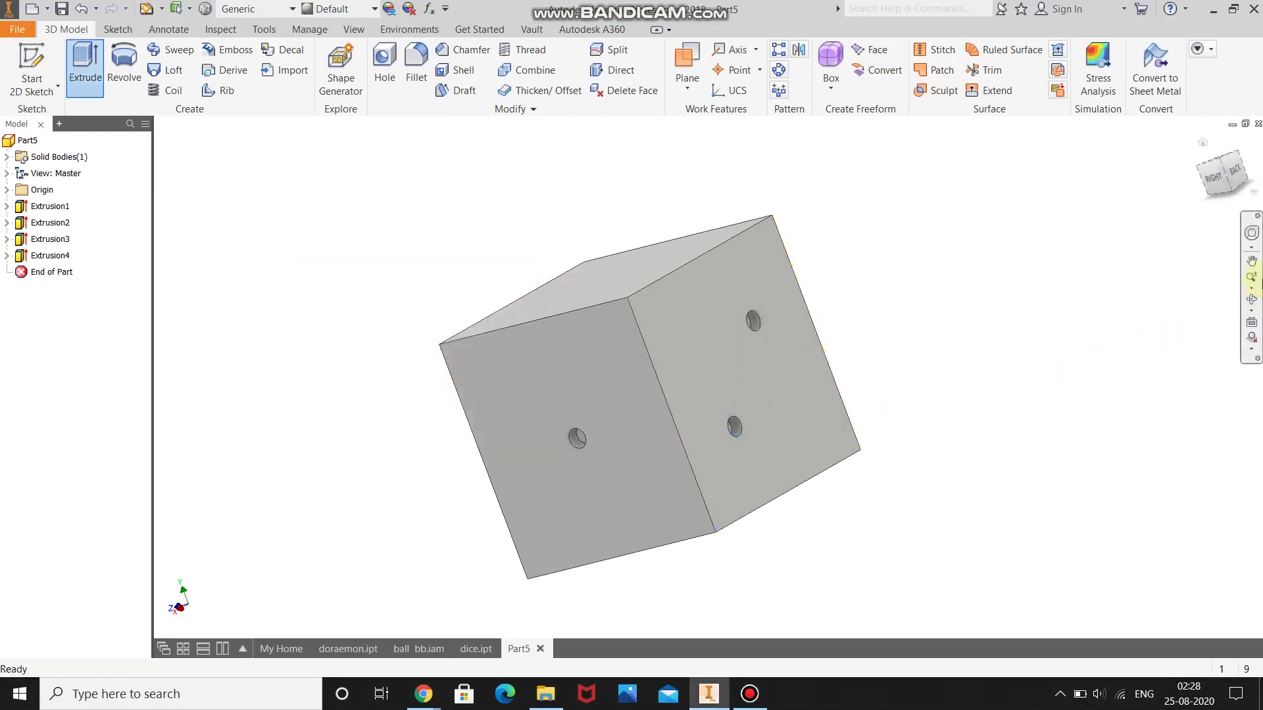
# Start a new sketch on the cube's blank left face.
pyautogui.click(1252, 298)
pyautogui.moveTo(684, 357); pyautogui.dragTo(564, 371)
pyautogui.rightClick(586, 373)
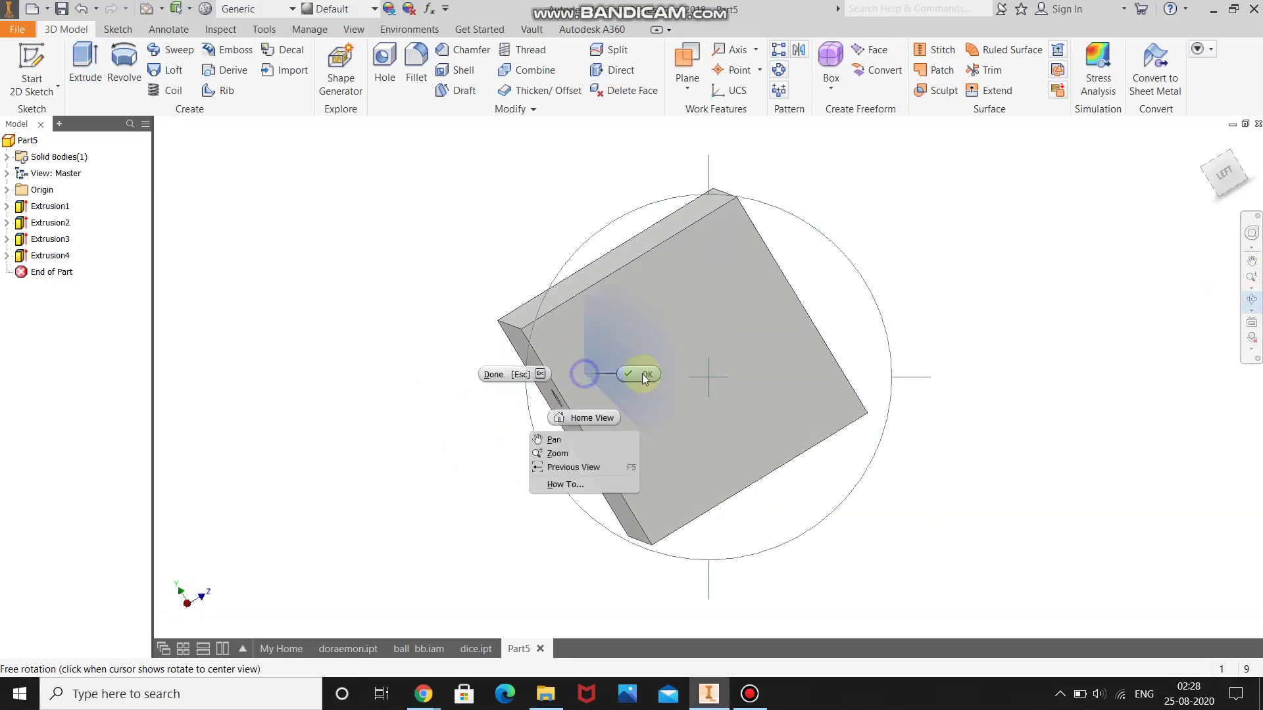
pyautogui.press('Escape')
pyautogui.click(638, 362)
pyautogui.click(719, 356)
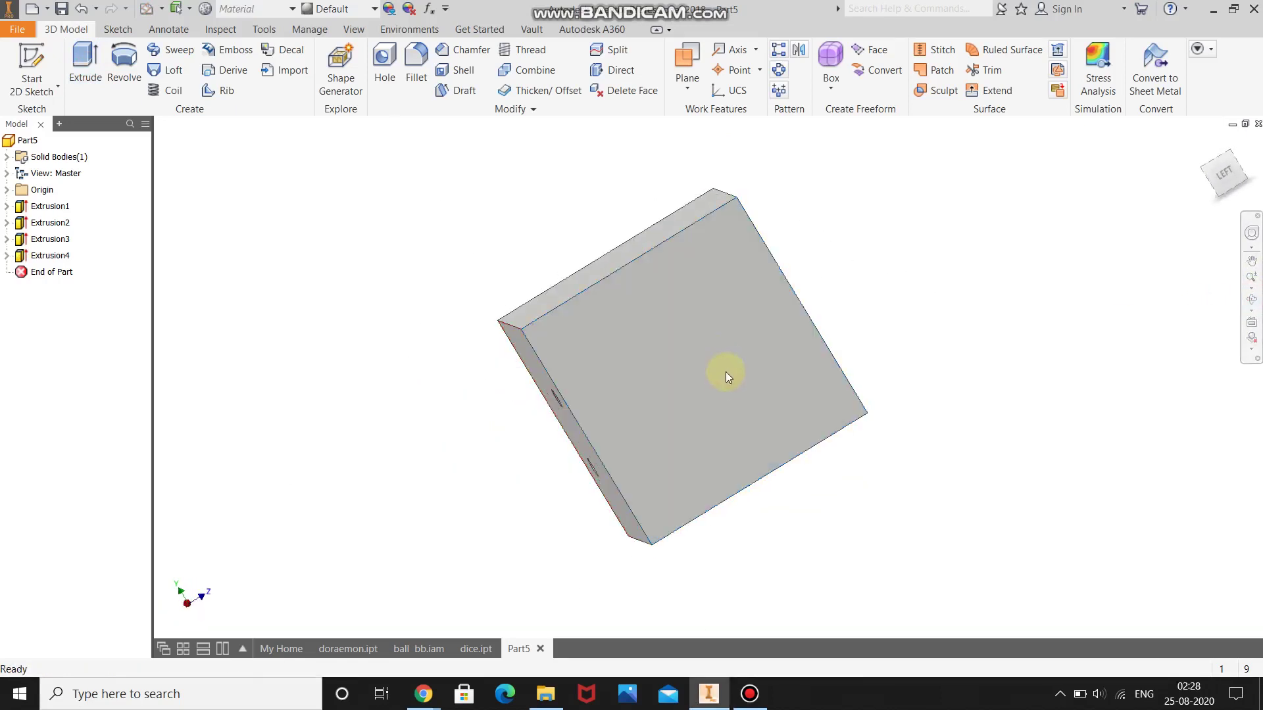
# Draw a 5 mm diameter circle on the left face, centred at X 20 mm, Y 40 mm.
pyautogui.click(120, 63)
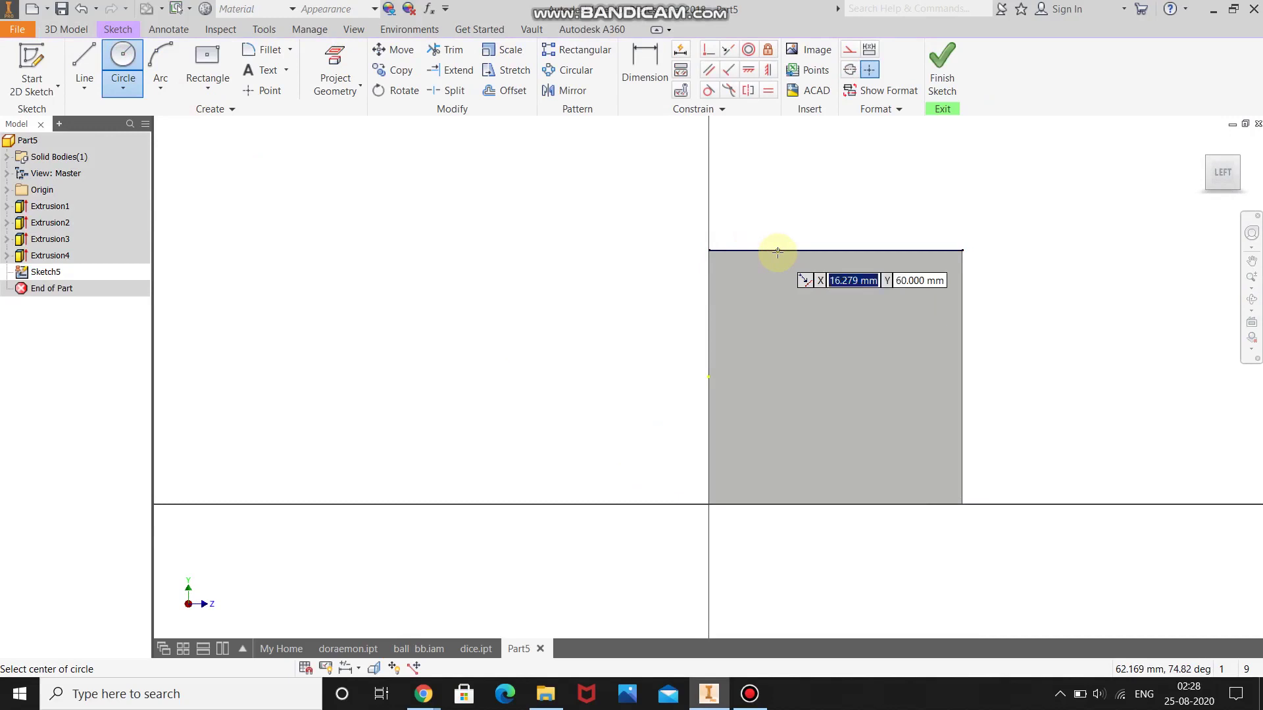
pyautogui.write('20')
pyautogui.press('Tab')
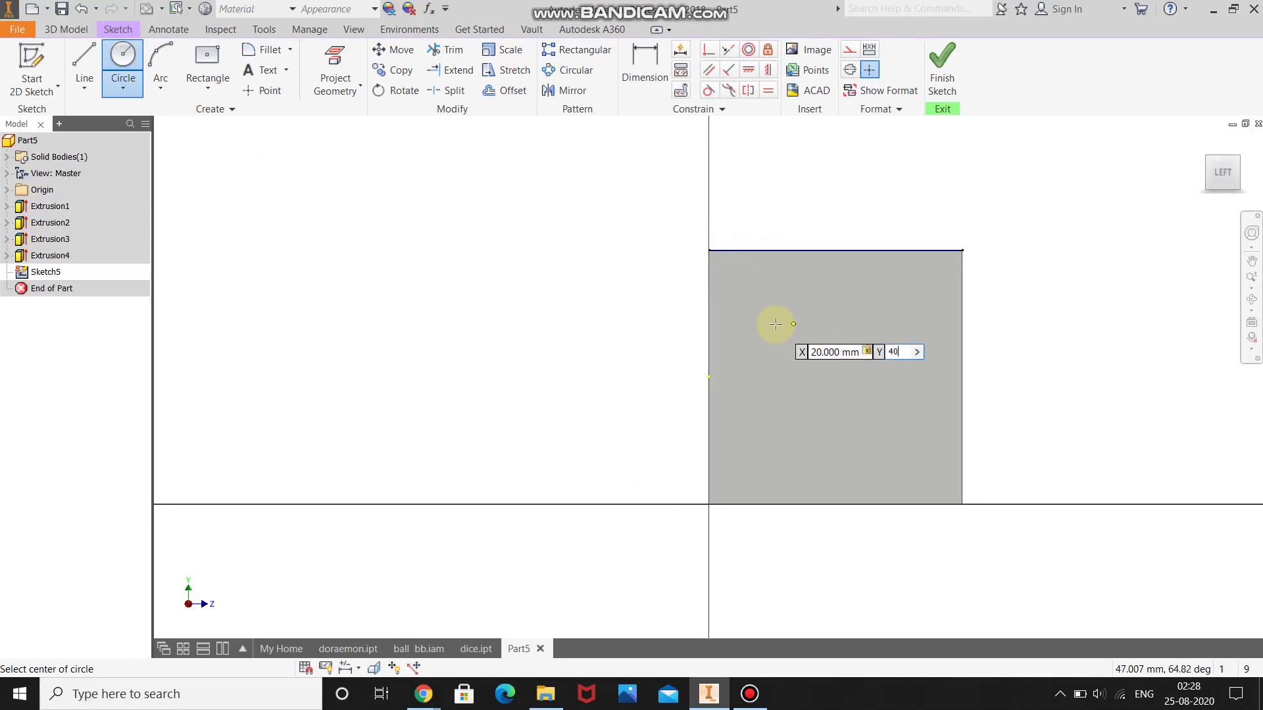
pyautogui.write('40')
pyautogui.press('Tab')
pyautogui.press('Return')
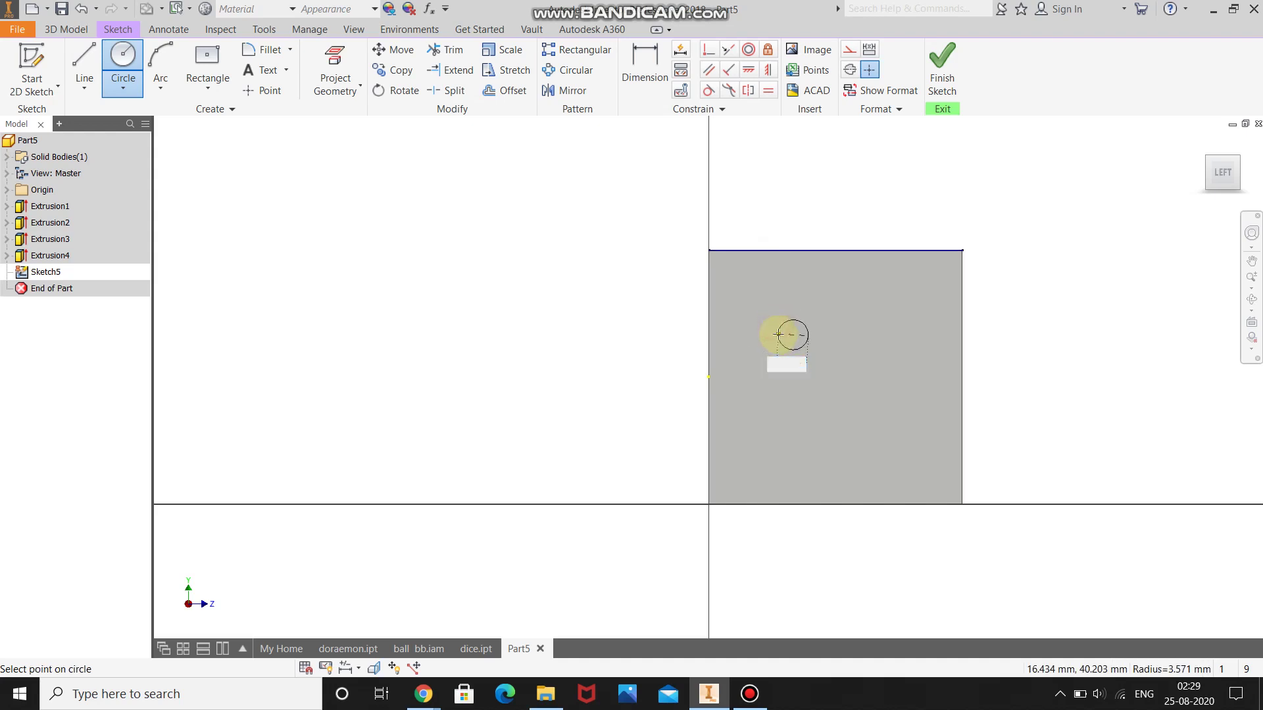
pyautogui.write('5')
pyautogui.press('Return')
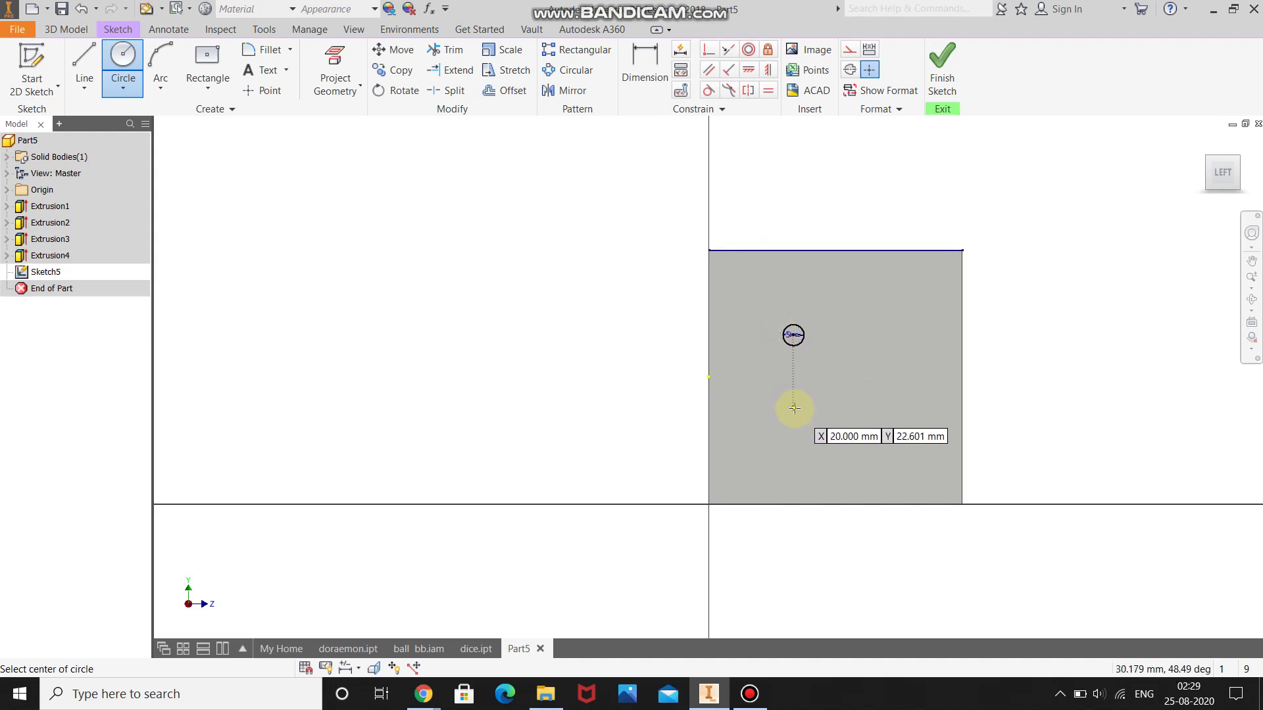
# Draw a second 5 mm diameter circle on the left face at X 20 mm, Y 20 mm, and finish the sketch.
pyautogui.write('20')
pyautogui.press('Tab')
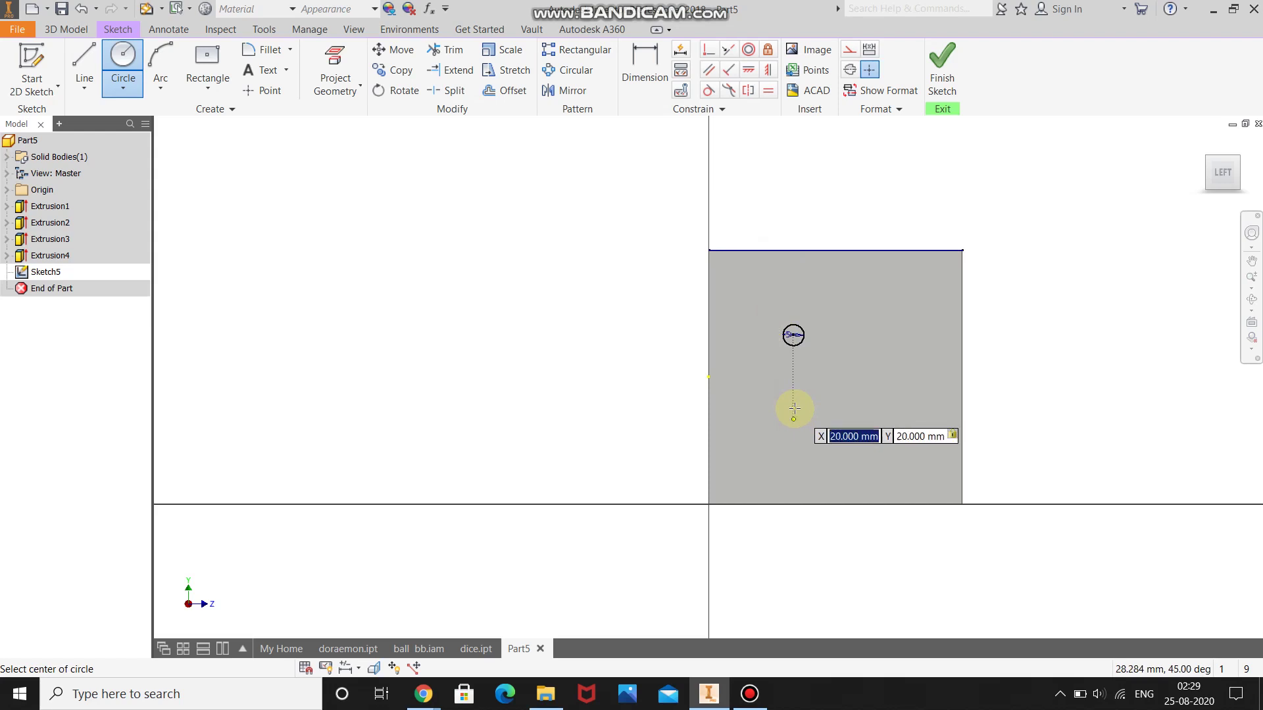
pyautogui.press('Return')
pyautogui.press('Return')
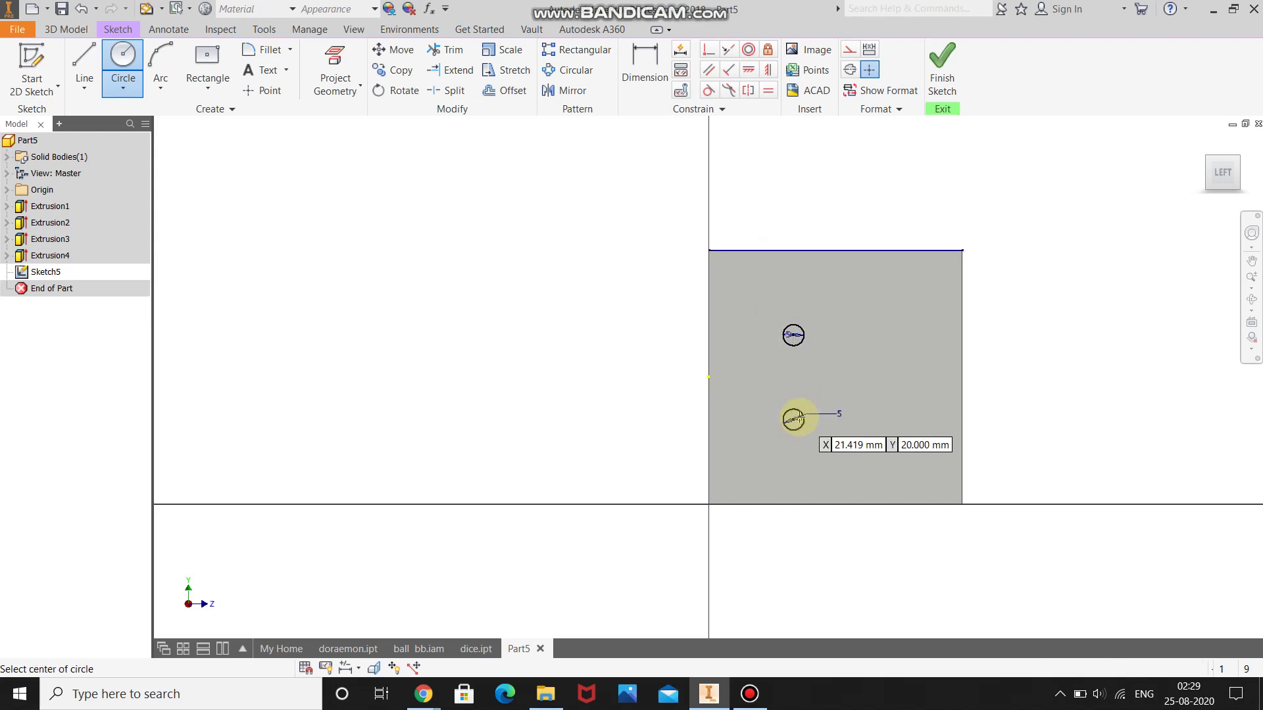
pyautogui.rightClick(934, 349)
pyautogui.click(930, 305)
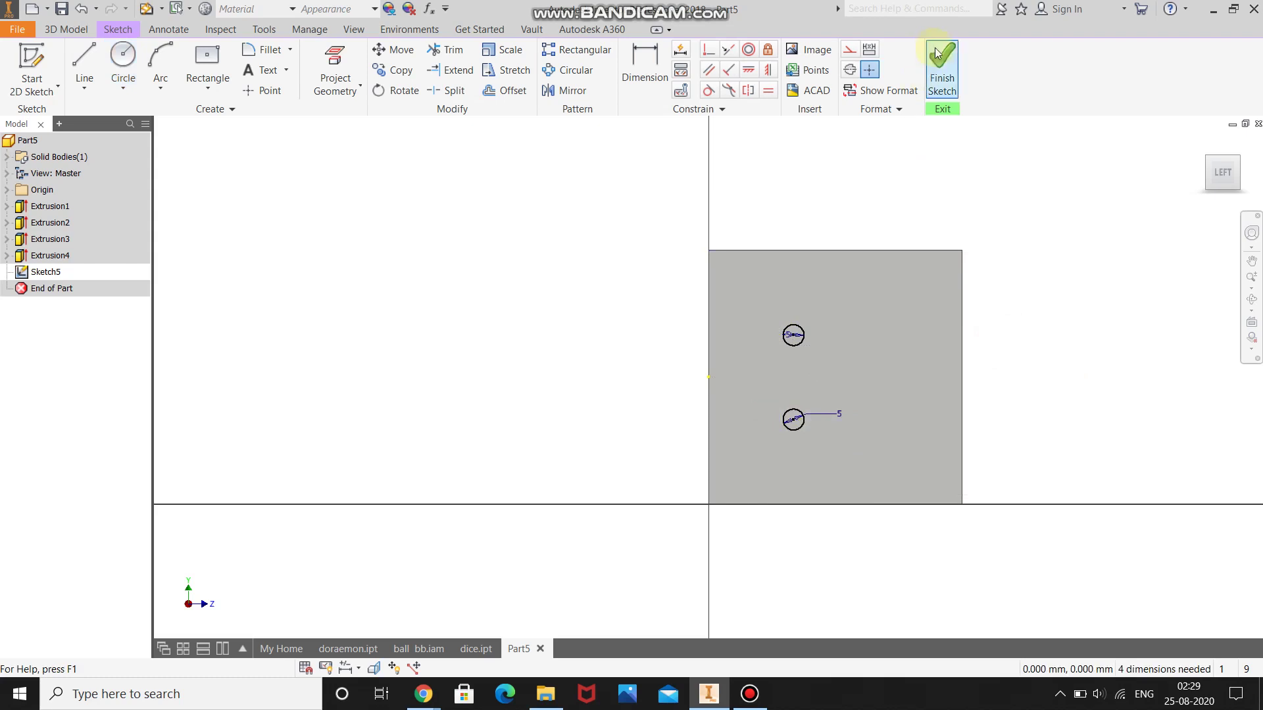
pyautogui.click(941, 73)
# Extrude the two left-face circles as a cut 3 mm deep into the cube.
pyautogui.click(77, 58)
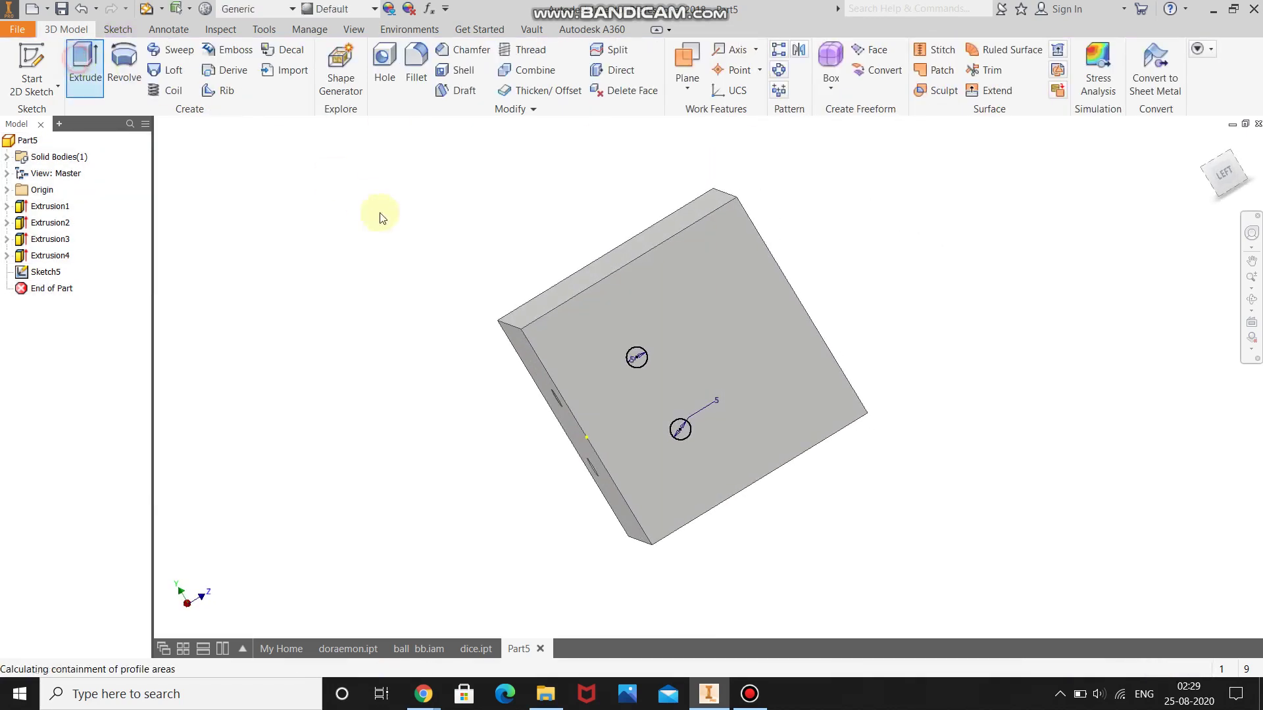
pyautogui.click(636, 358)
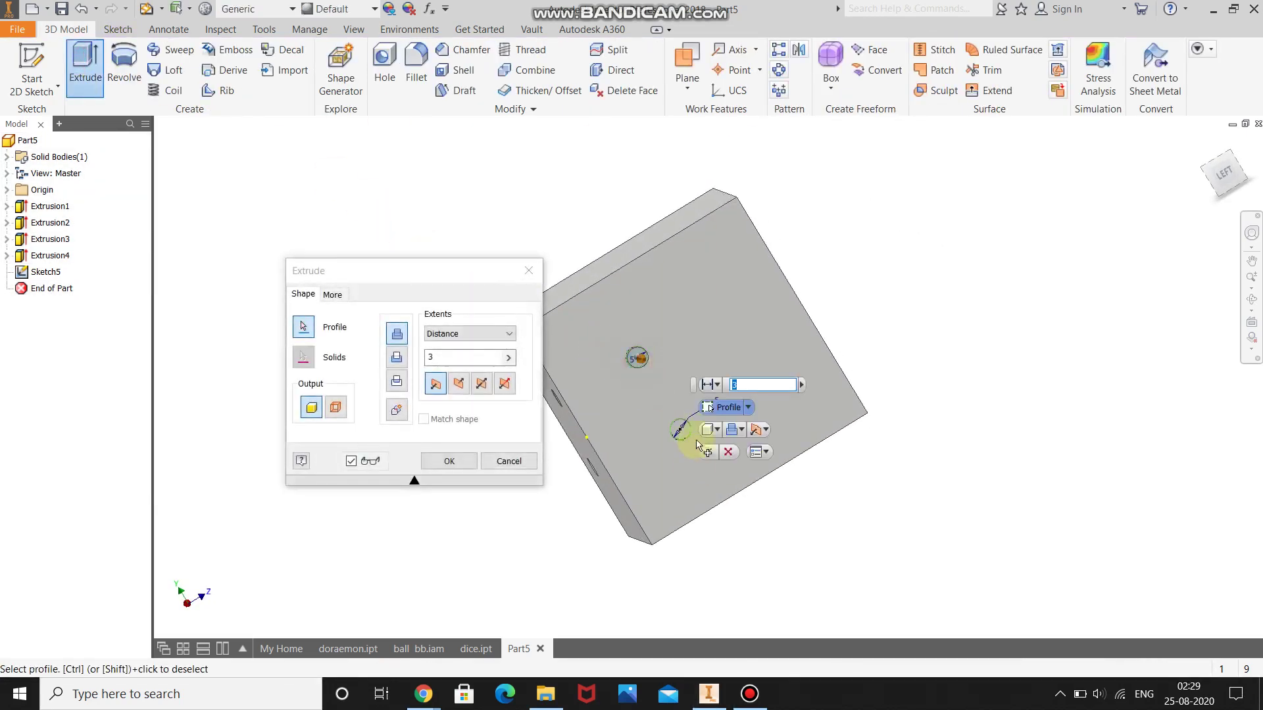
pyautogui.click(397, 353)
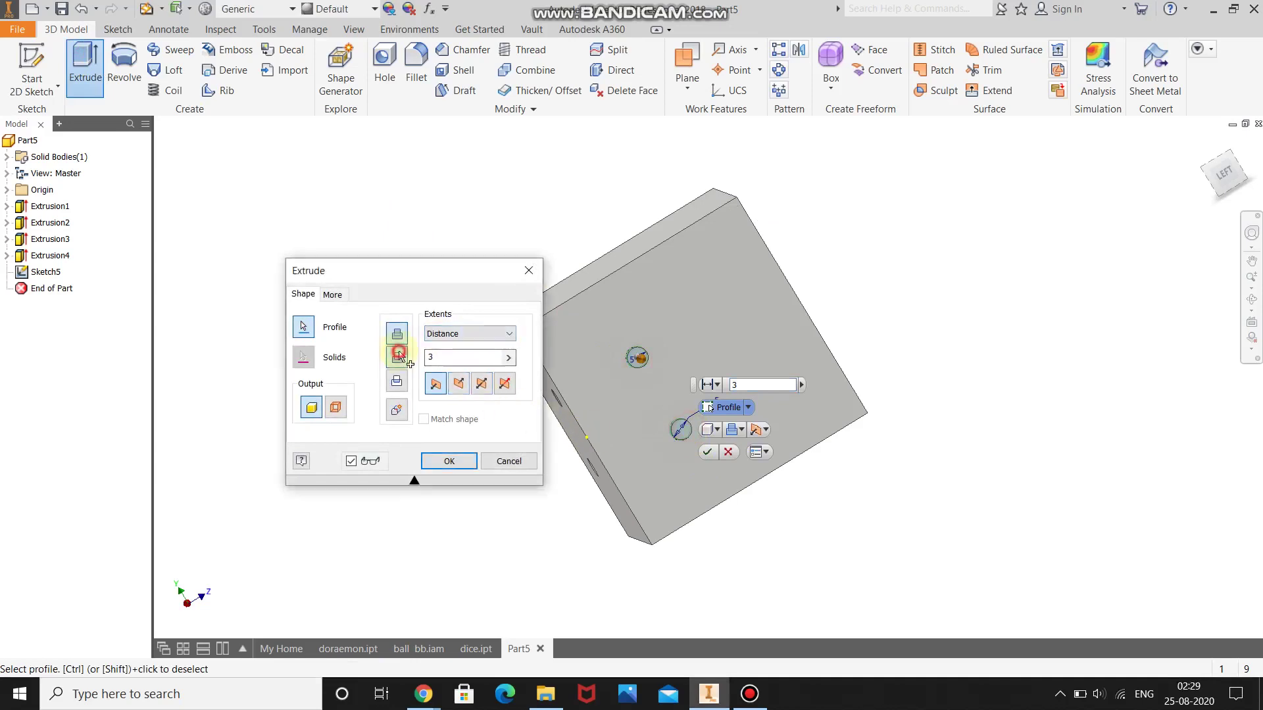
pyautogui.click(444, 453)
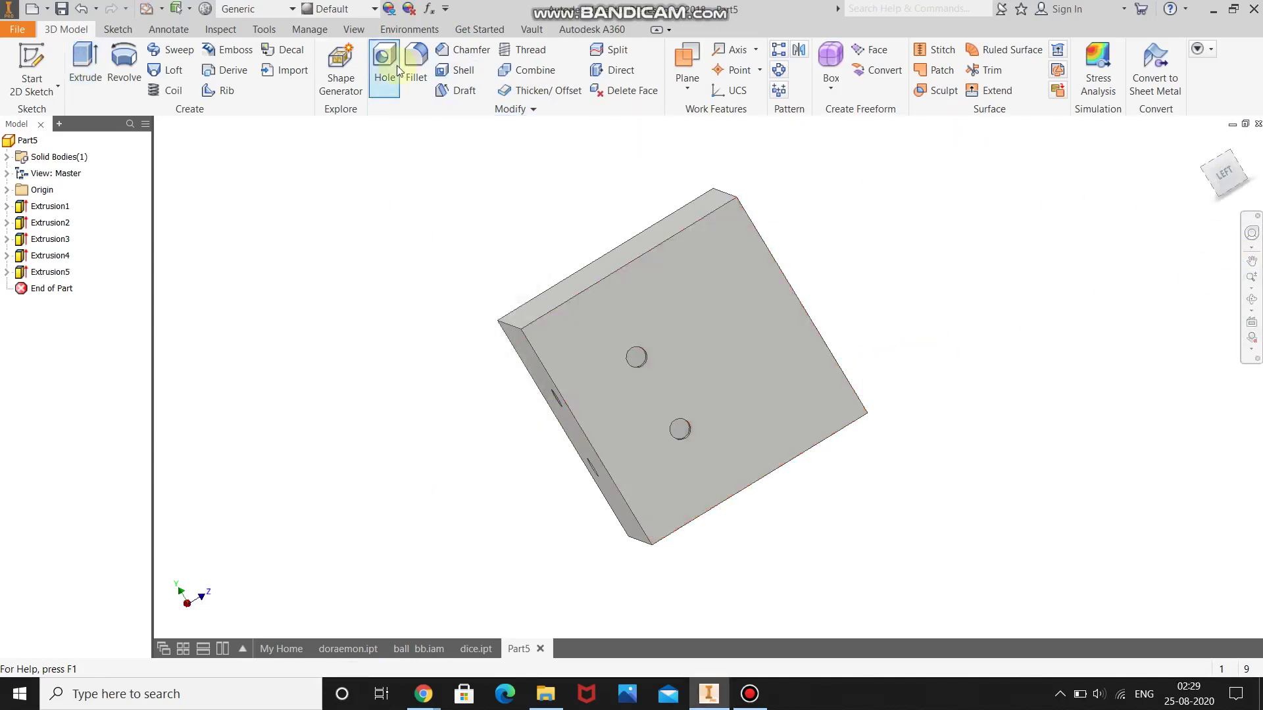
# Set up a rectangular pattern of the left-face pip cut with the origin's Z axis as its first direction.
pyautogui.click(783, 52)
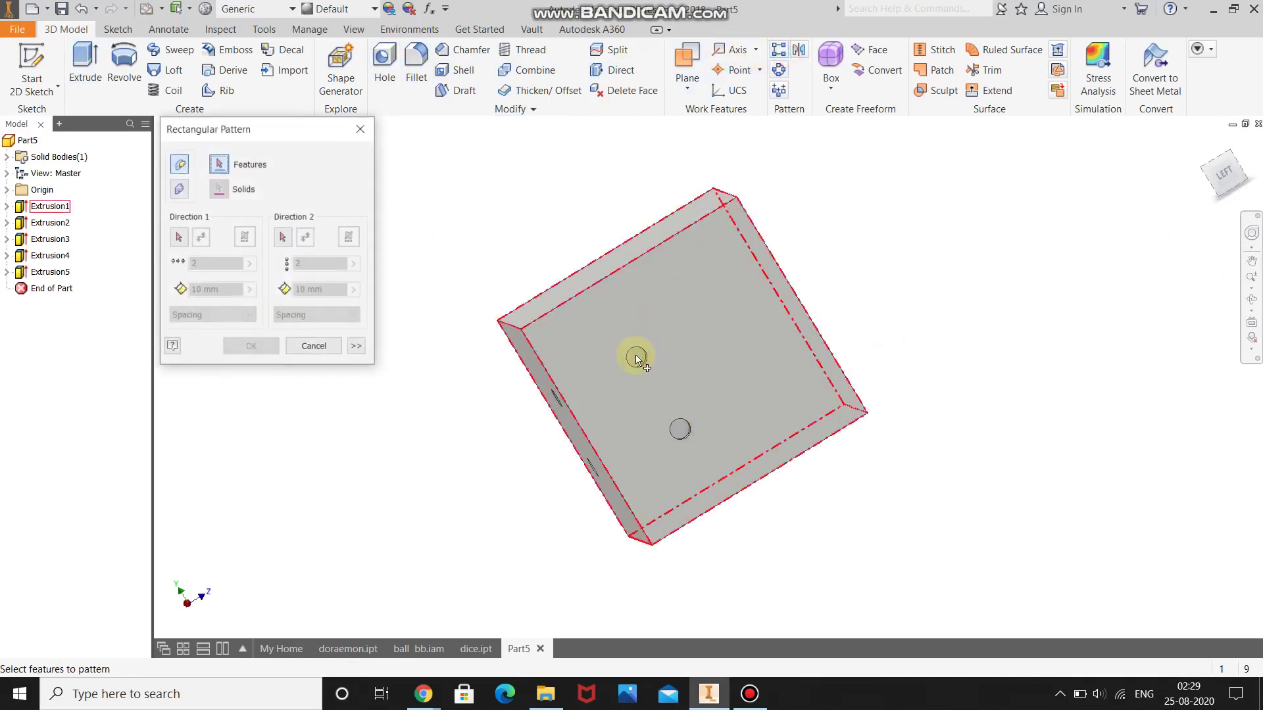
pyautogui.click(635, 358)
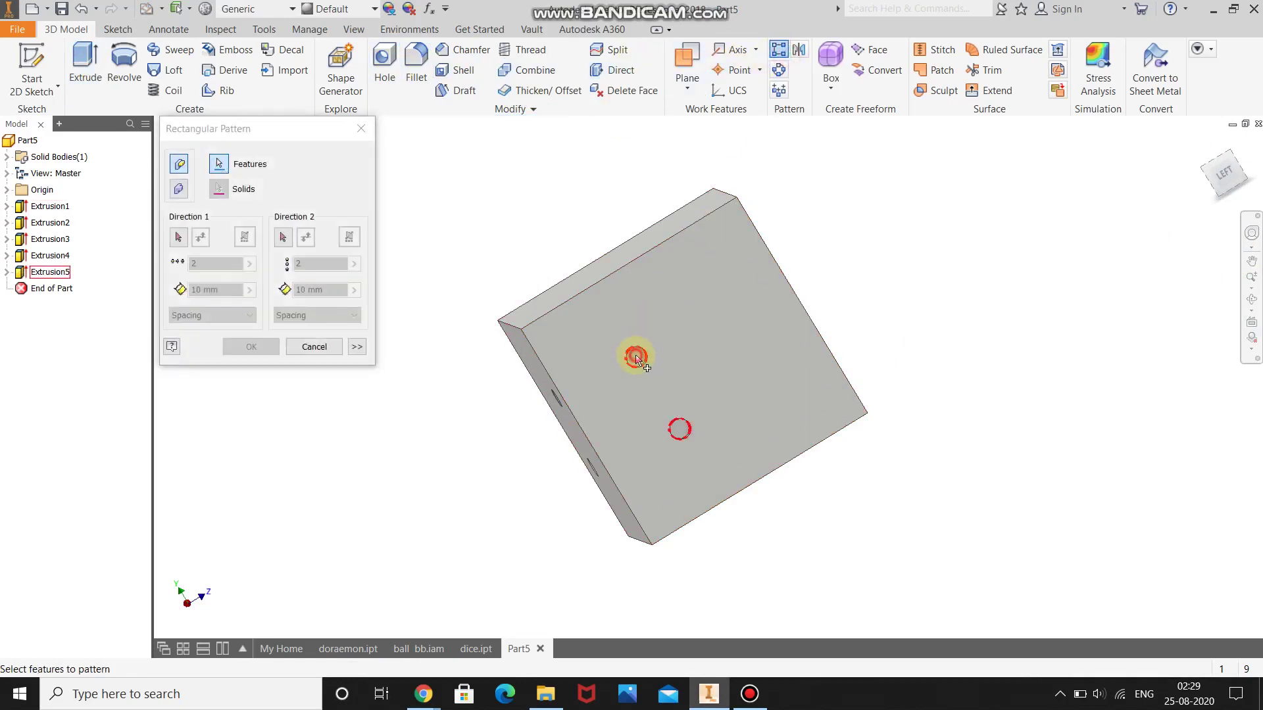
pyautogui.click(184, 238)
pyautogui.click(7, 190)
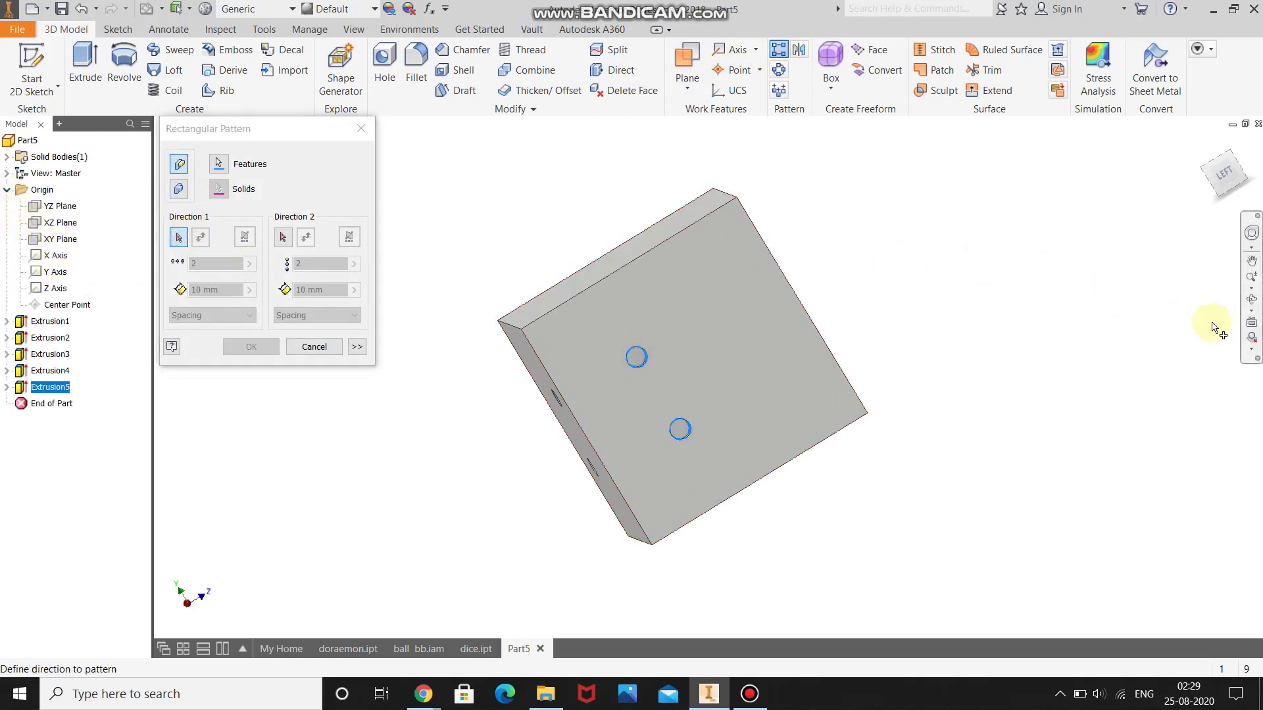
pyautogui.click(1251, 299)
pyautogui.moveTo(584, 361); pyautogui.dragTo(631, 326)
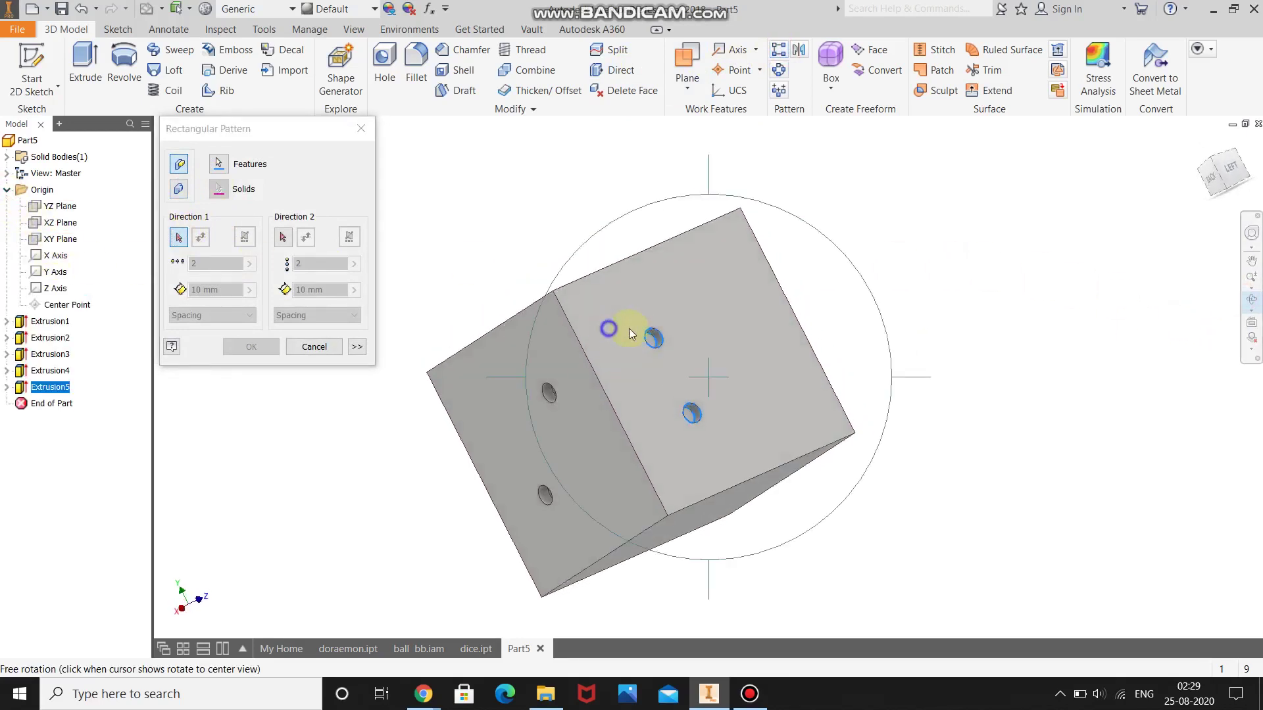
pyautogui.press('Escape')
pyautogui.click(178, 238)
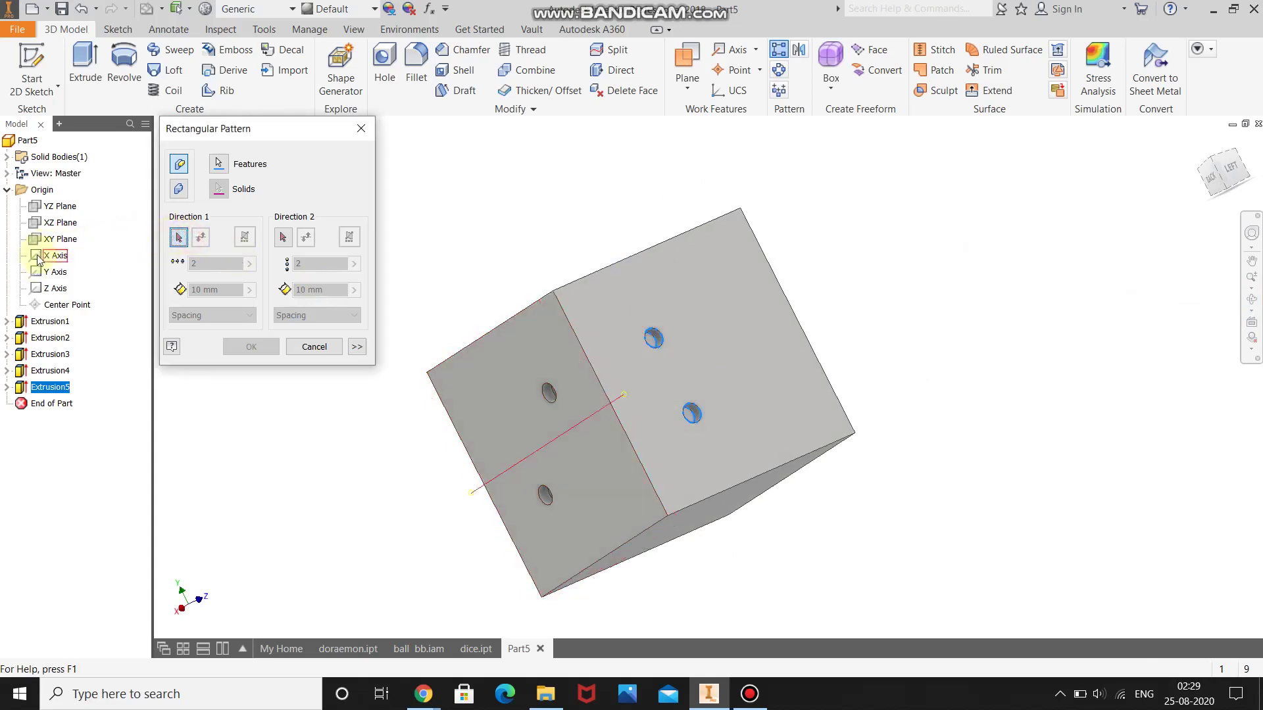
pyautogui.click(50, 289)
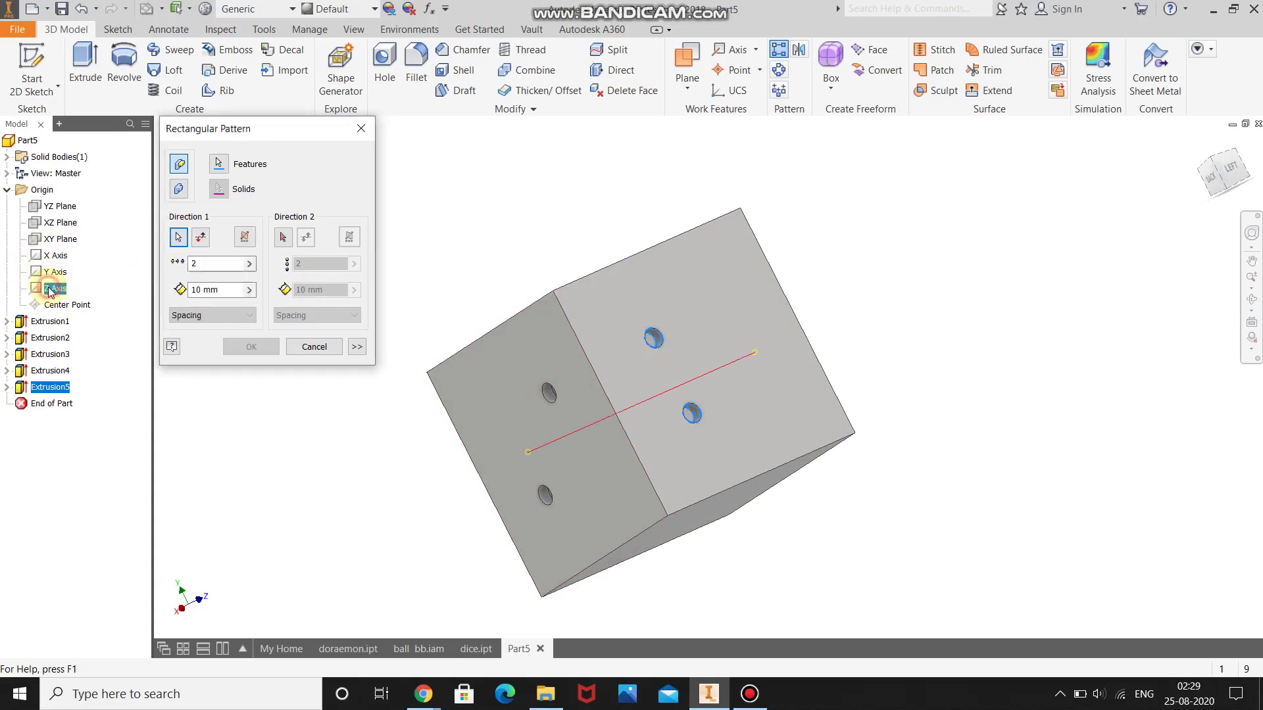
# Set the pattern spacing to 20 mm with 2 instances and create the pattern.
pyautogui.doubleClick(200, 289)
pyautogui.press('BackSpace')
pyautogui.write('2')
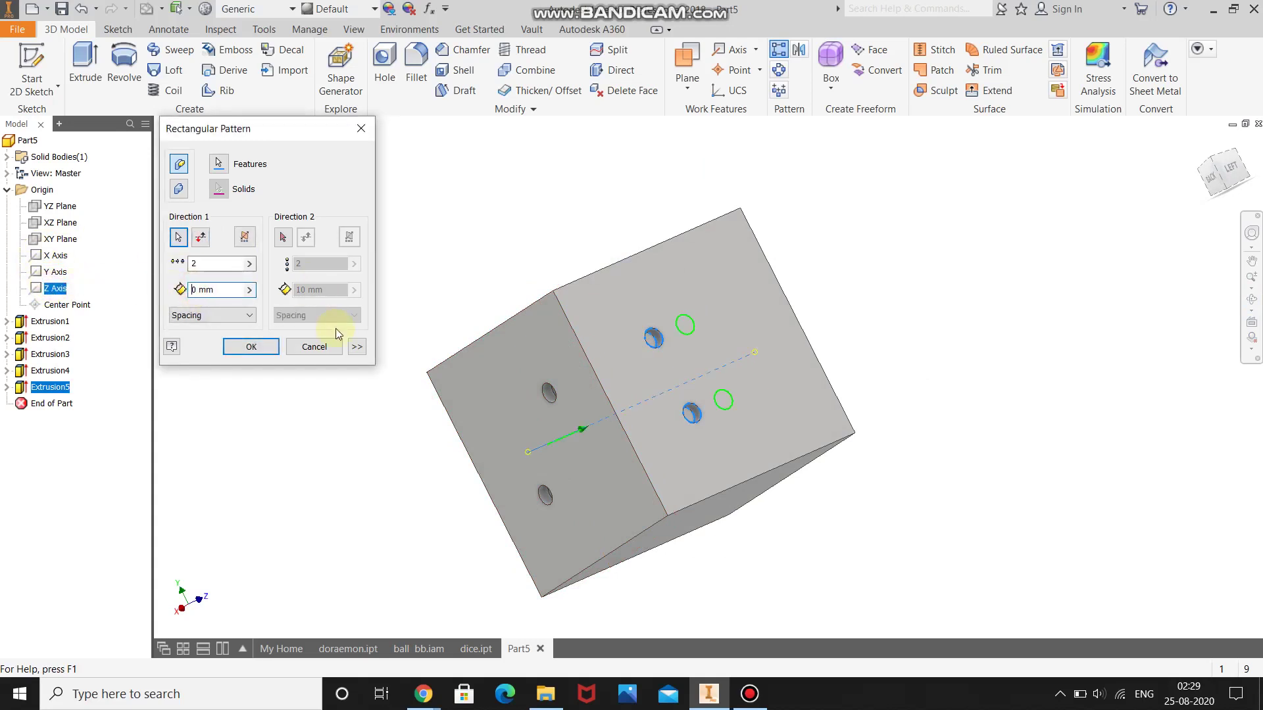
pyautogui.click(265, 347)
# Start a new sketch on the cube's blank bottom face.
pyautogui.click(1251, 299)
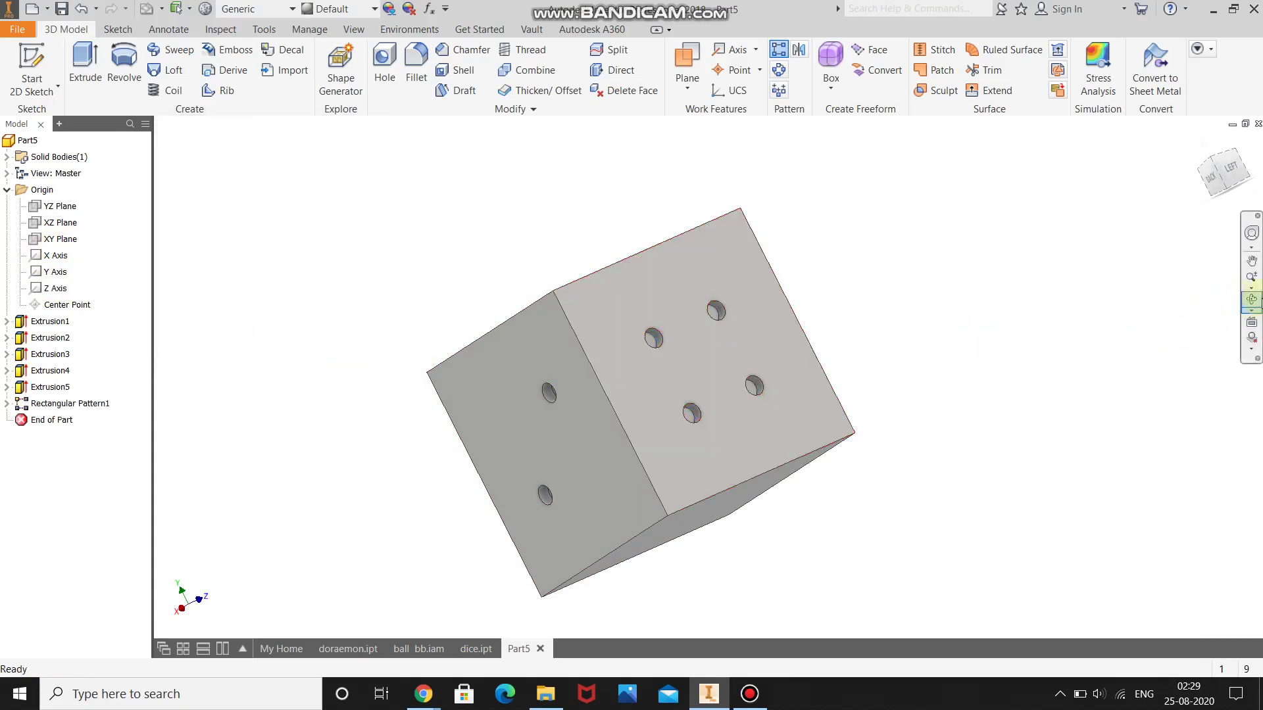
pyautogui.moveTo(880, 385); pyautogui.dragTo(699, 437)
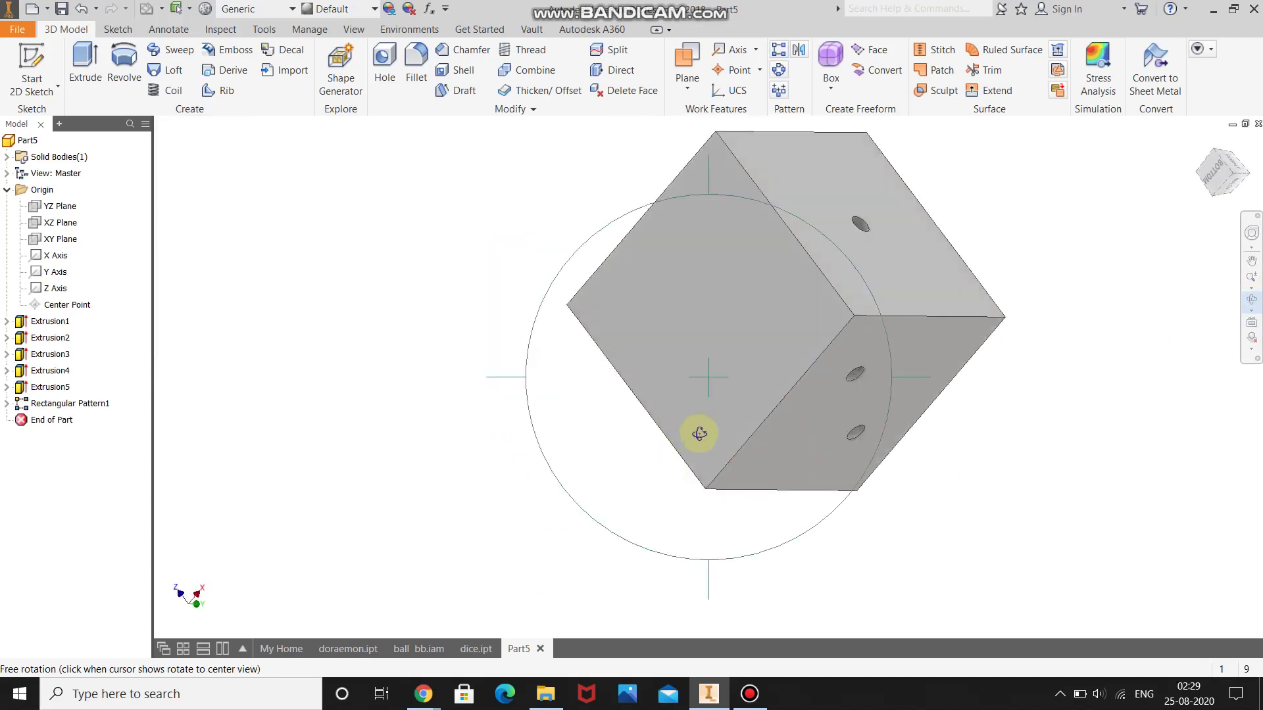
pyautogui.rightClick(722, 402)
pyautogui.click(768, 404)
pyautogui.click(727, 341)
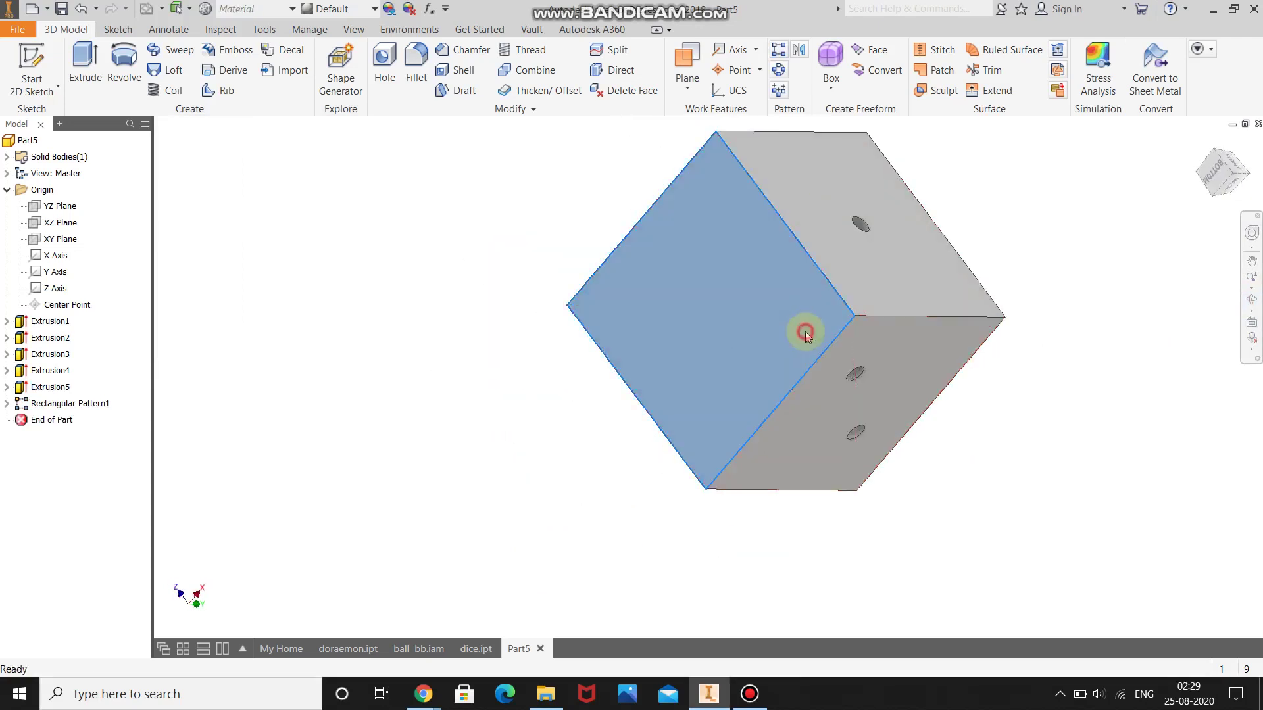
pyautogui.click(805, 332)
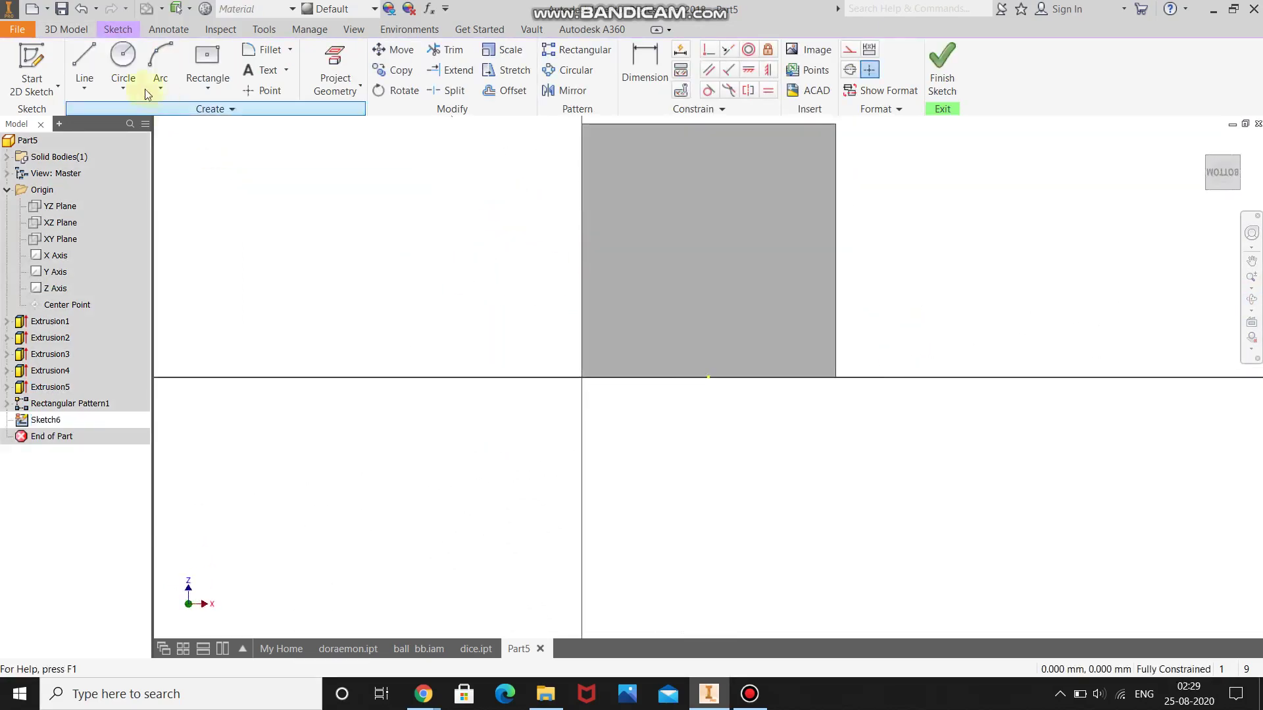
# Draw a diagonal line across the bottom face from its upper-right corner to its lower-left corner.
pyautogui.click(84, 66)
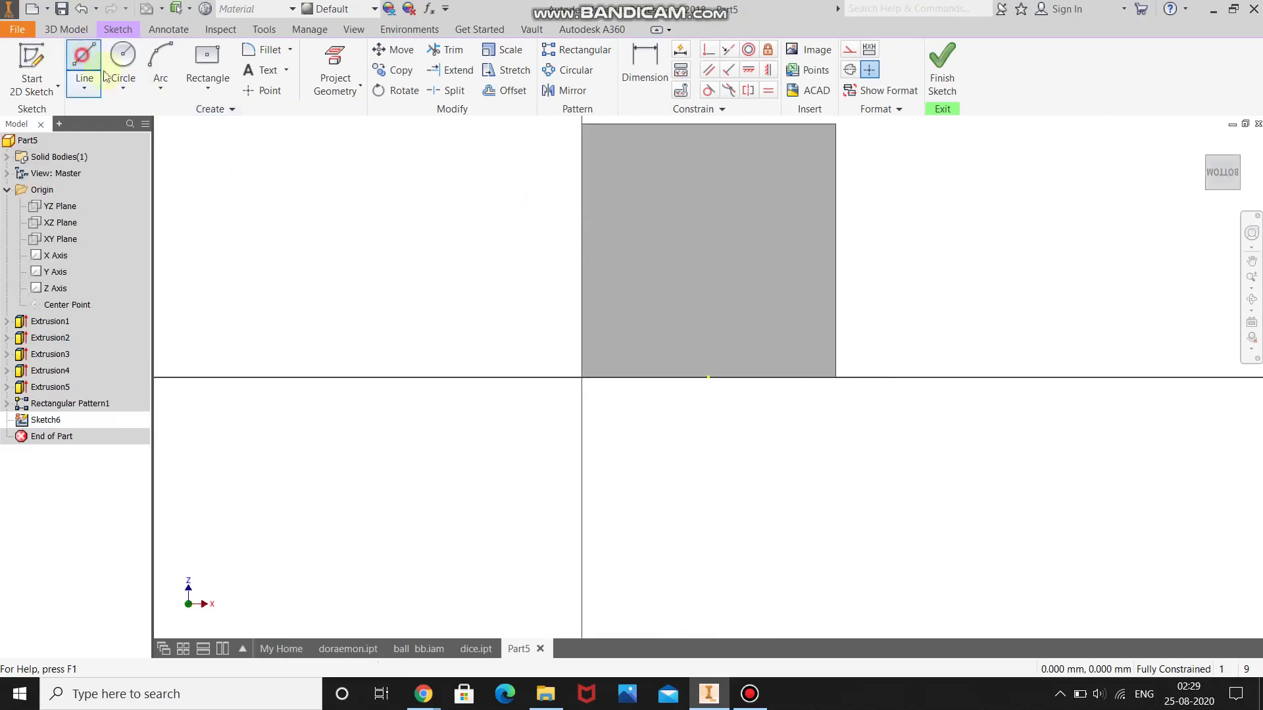
pyautogui.click(834, 124)
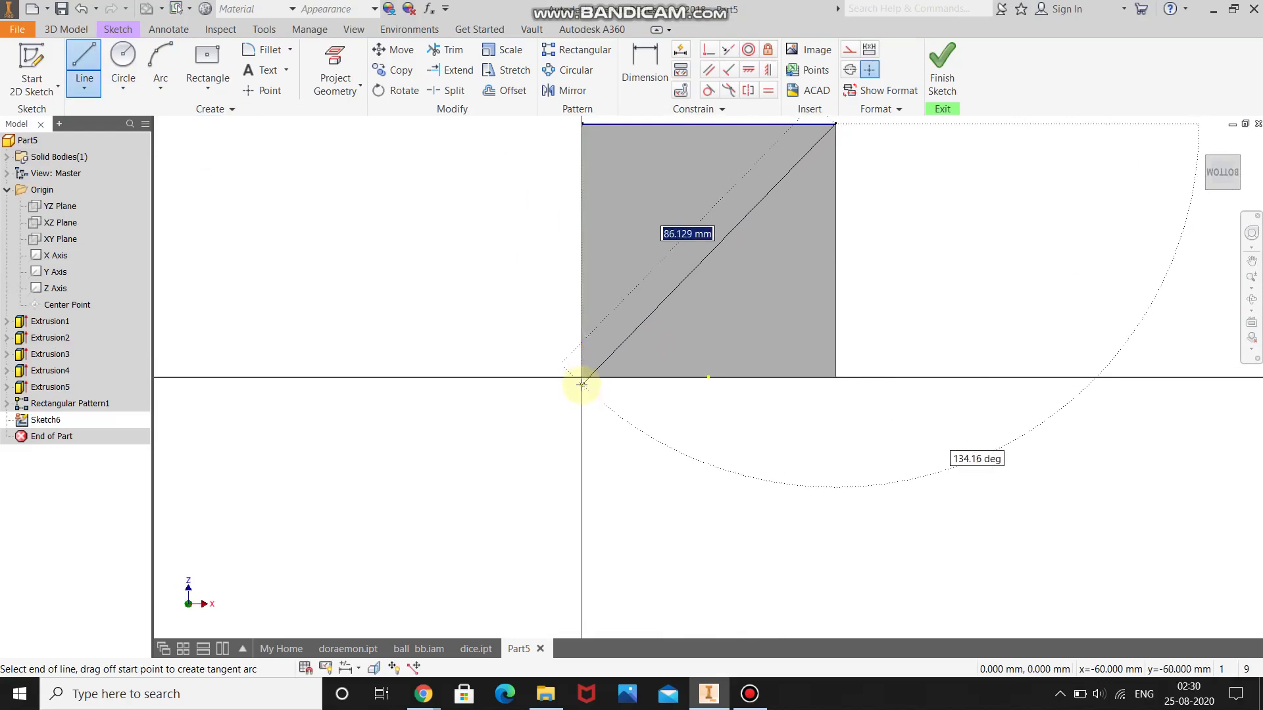
pyautogui.scroll(2, 582, 381)
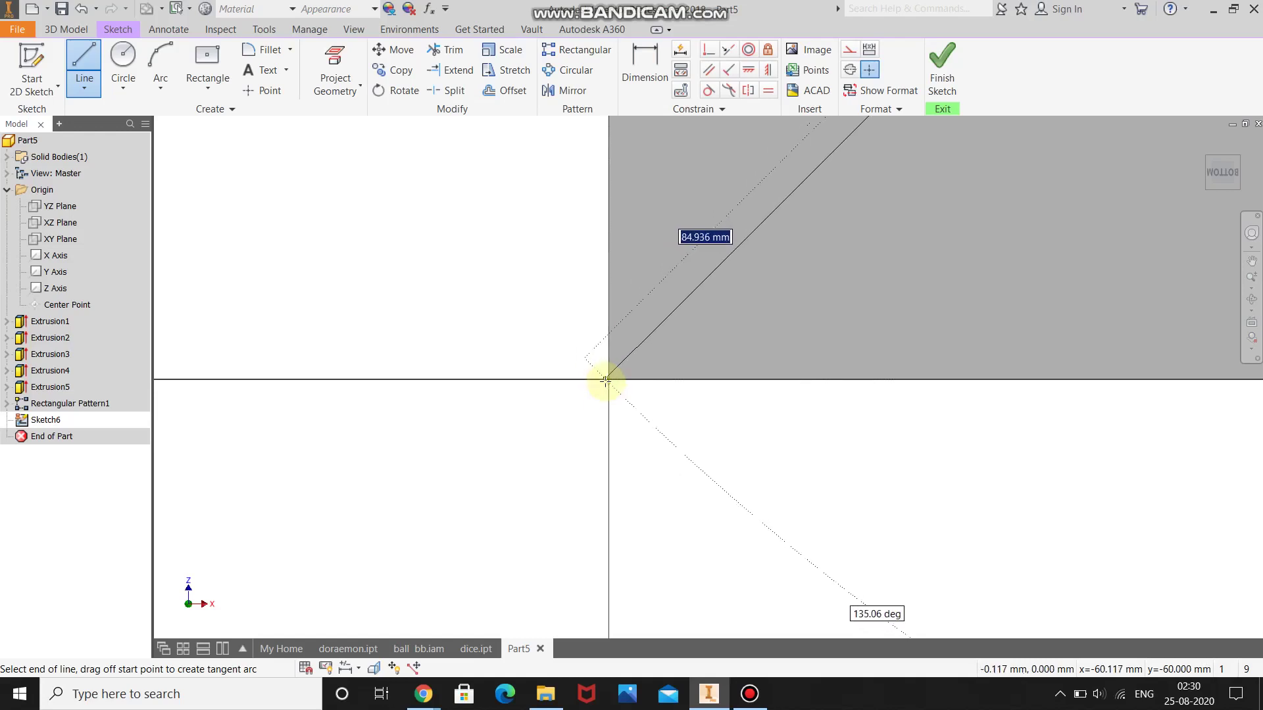
pyautogui.click(607, 380)
pyautogui.rightClick(663, 359)
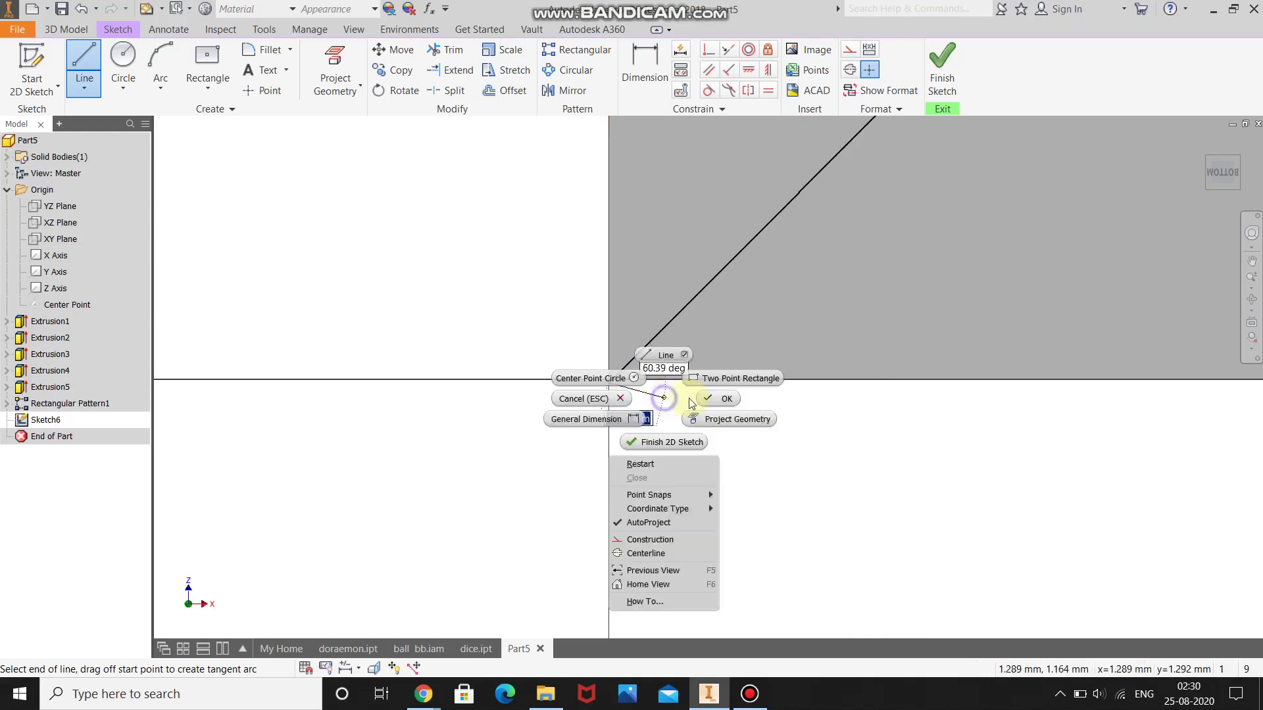
pyautogui.press('Escape')
pyautogui.rightClick(653, 221)
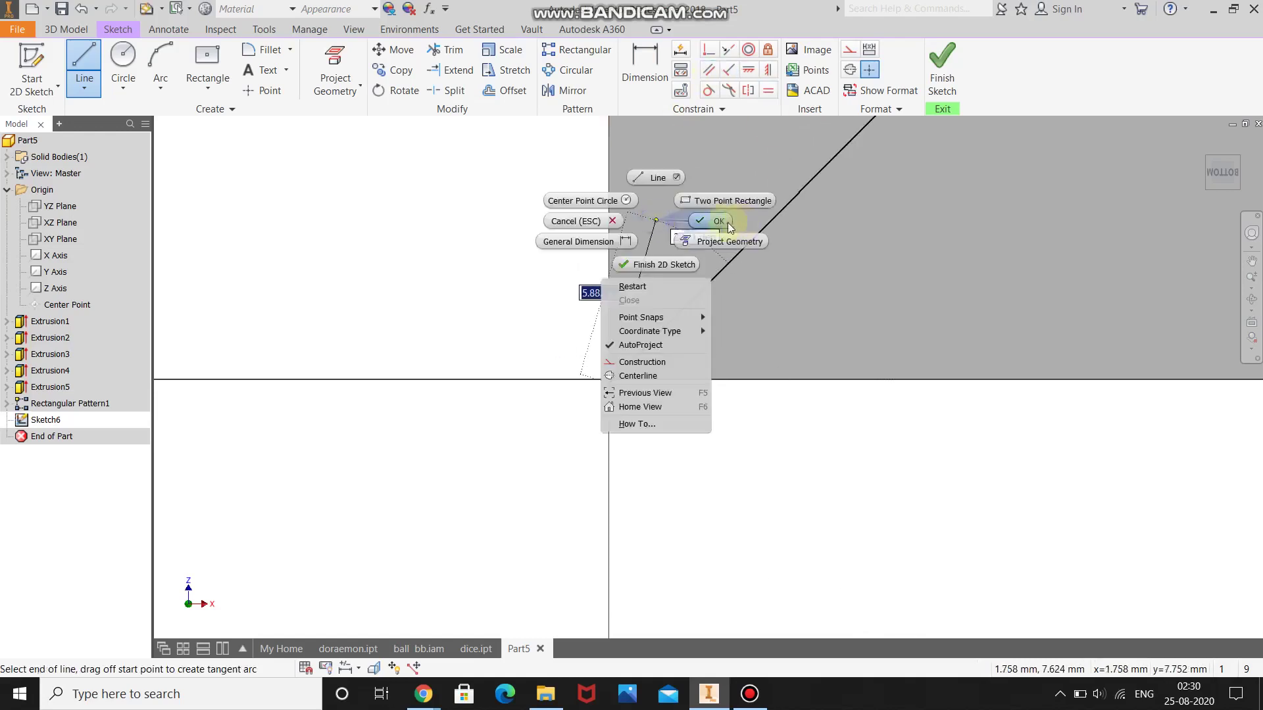
pyautogui.click(725, 222)
# Constrain the diagonal line coincident with the bottom face's lower-left corner point.
pyautogui.click(709, 49)
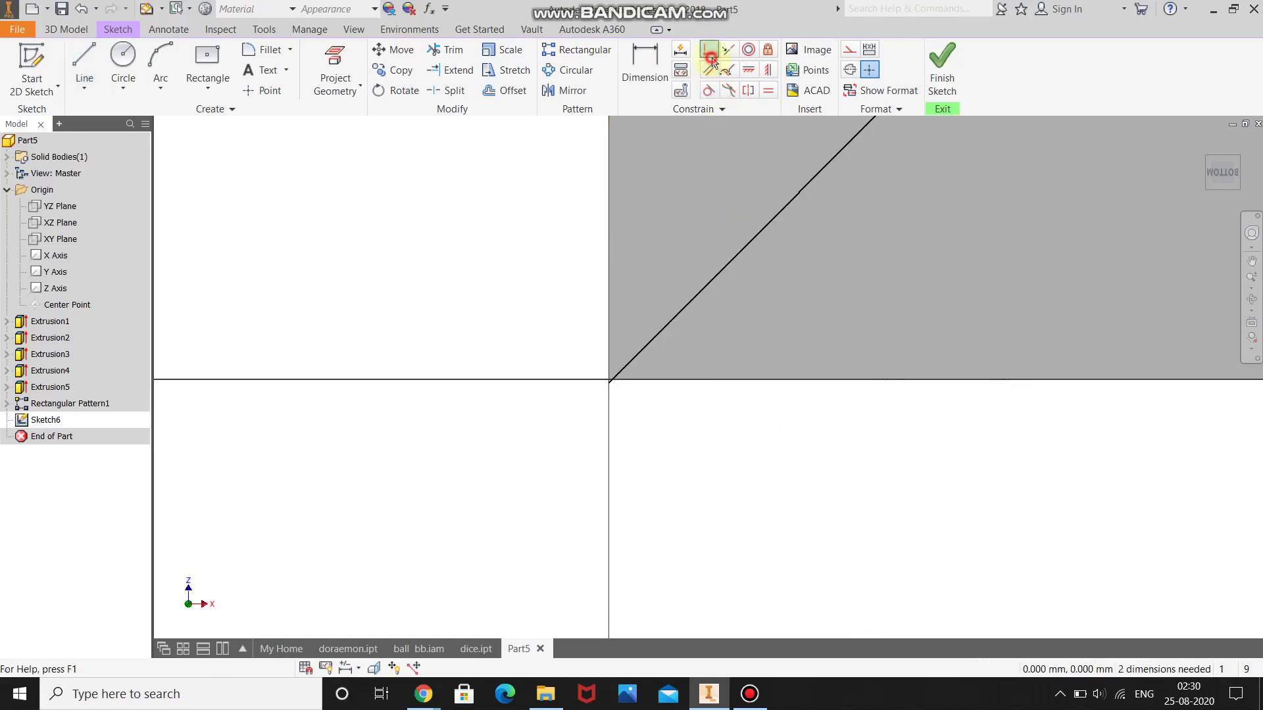
pyautogui.click(680, 314)
pyautogui.click(609, 383)
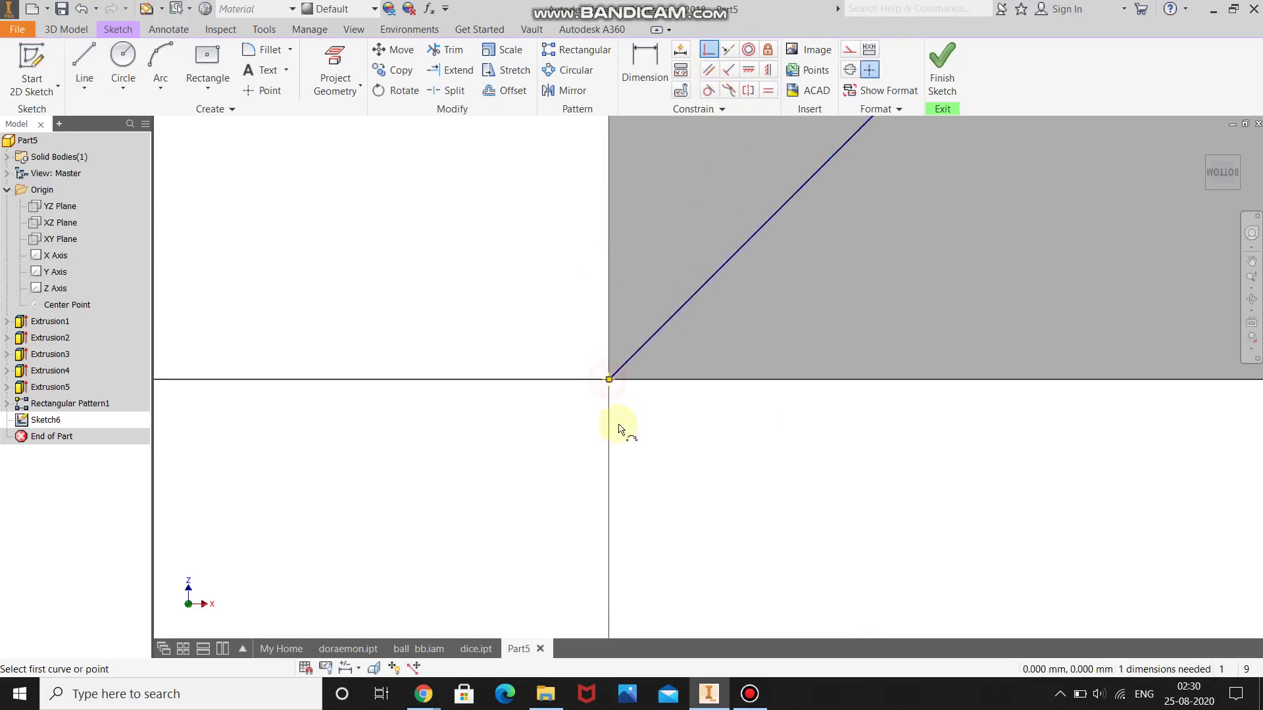
pyautogui.rightClick(634, 445)
pyautogui.click(671, 446)
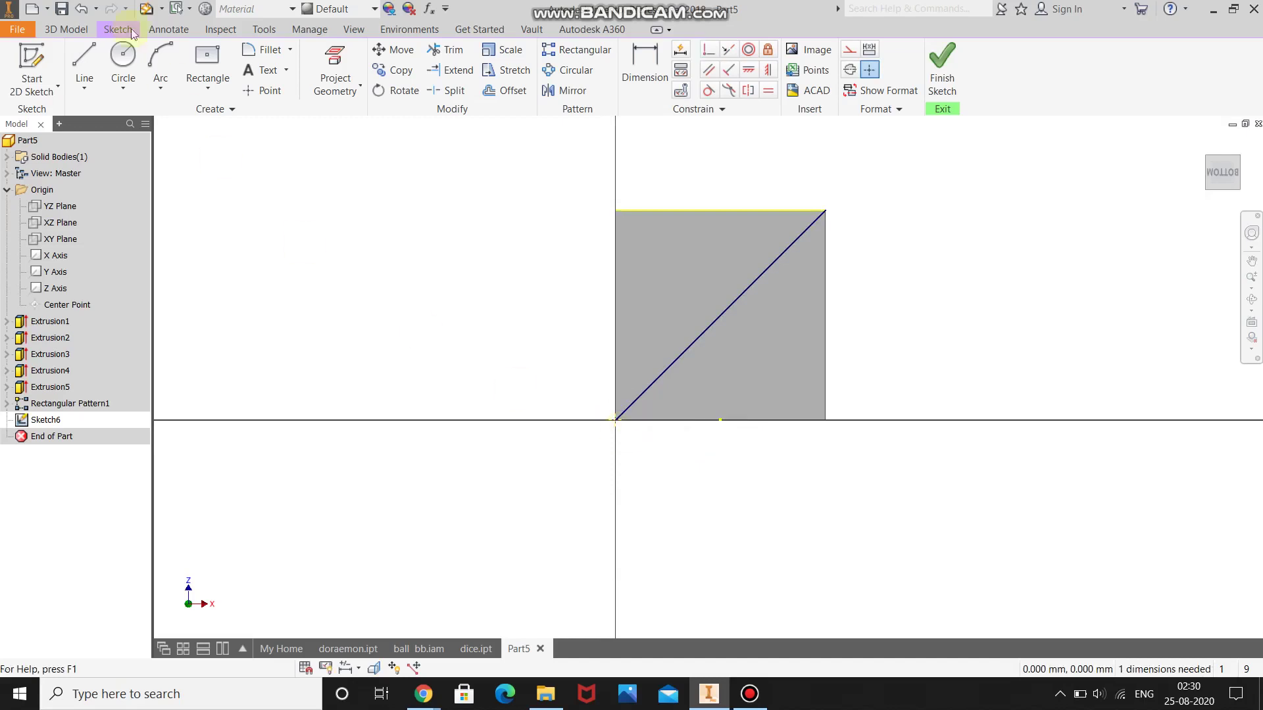
# Draw a second line crossing the first diagonal, running from beyond the face's upper-left corner to beyond its lower-right corner.
pyautogui.click(84, 65)
pyautogui.click(605, 198)
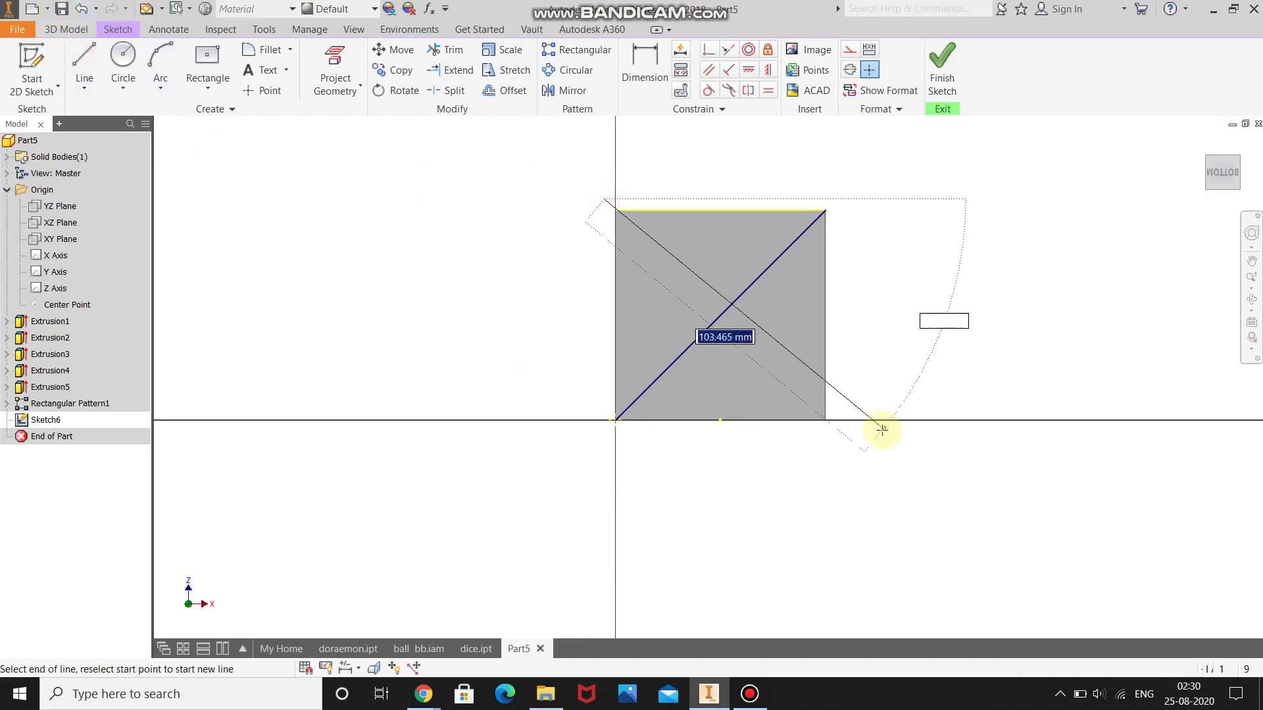
pyautogui.click(877, 447)
pyautogui.press('Escape')
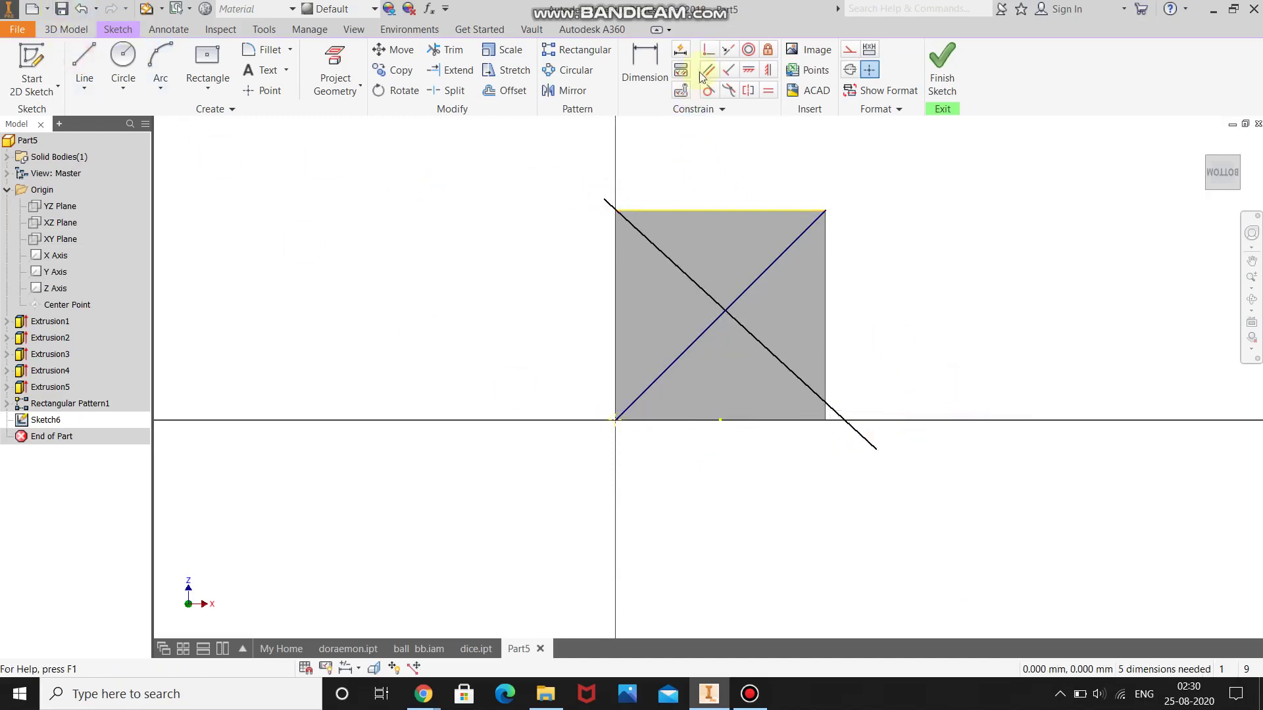
# Constrain the second diagonal line coincident with the bottom face's upper-left corner point.
pyautogui.click(708, 57)
pyautogui.scroll(5, 618, 209)
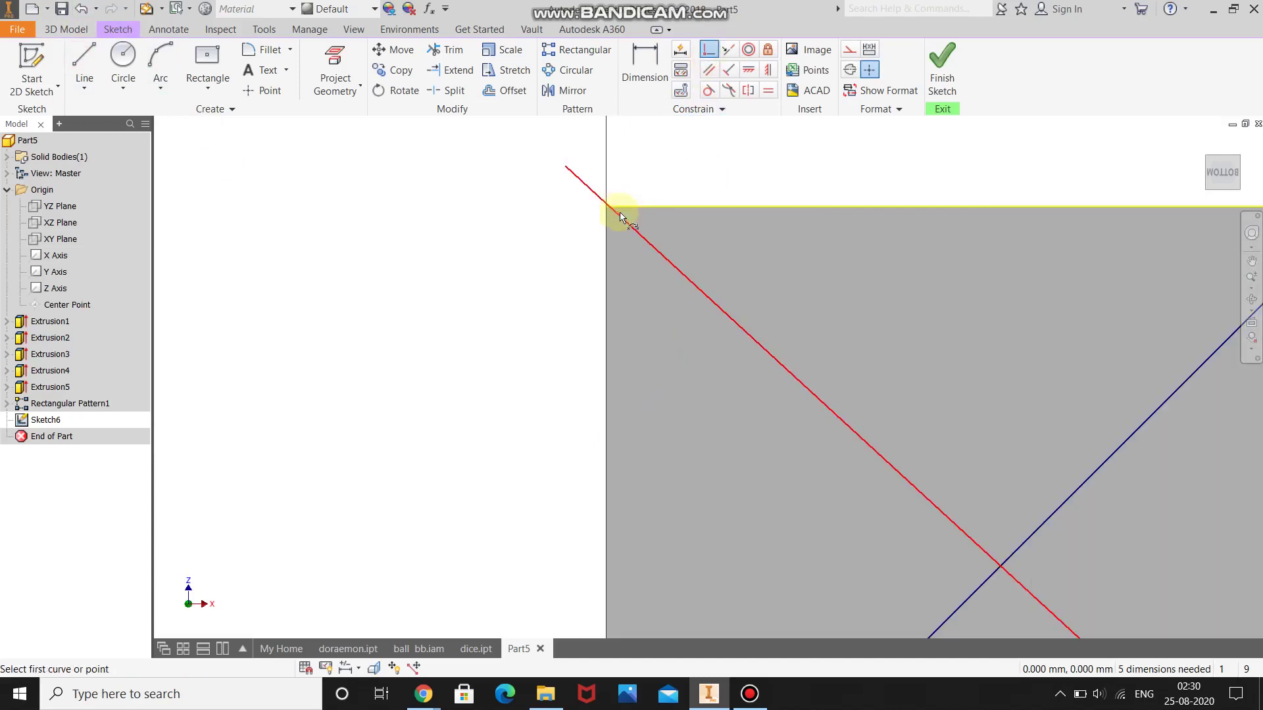
pyautogui.click(621, 217)
pyautogui.click(605, 212)
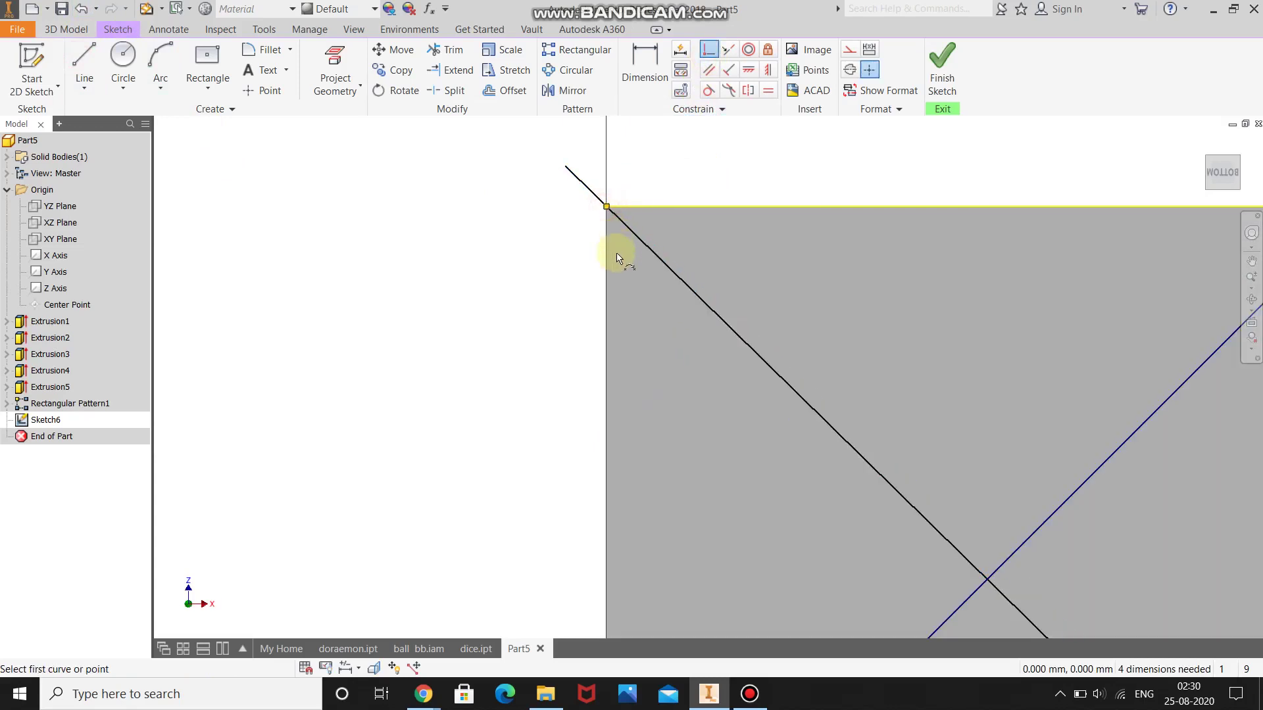
# Constrain the second diagonal line coincident with the bottom face's lower-right corner point.
pyautogui.scroll(-5, 614, 256)
pyautogui.scroll(4, 724, 388)
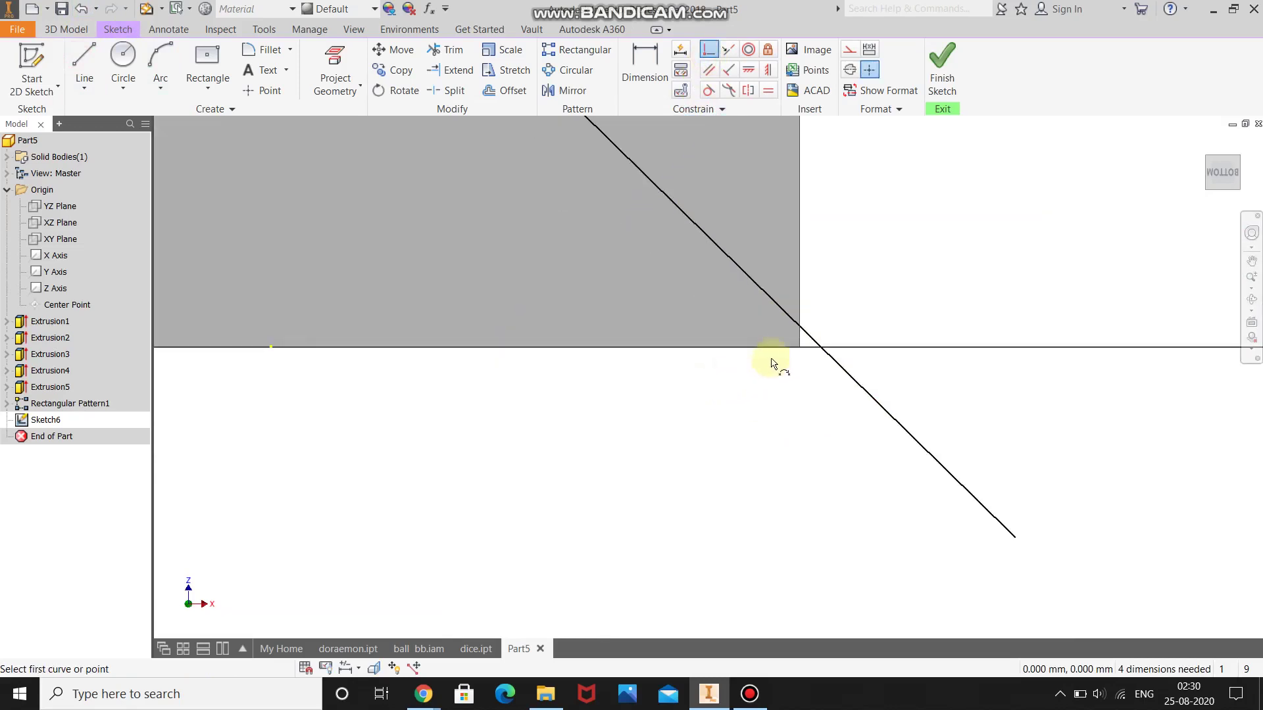
pyautogui.click(821, 359)
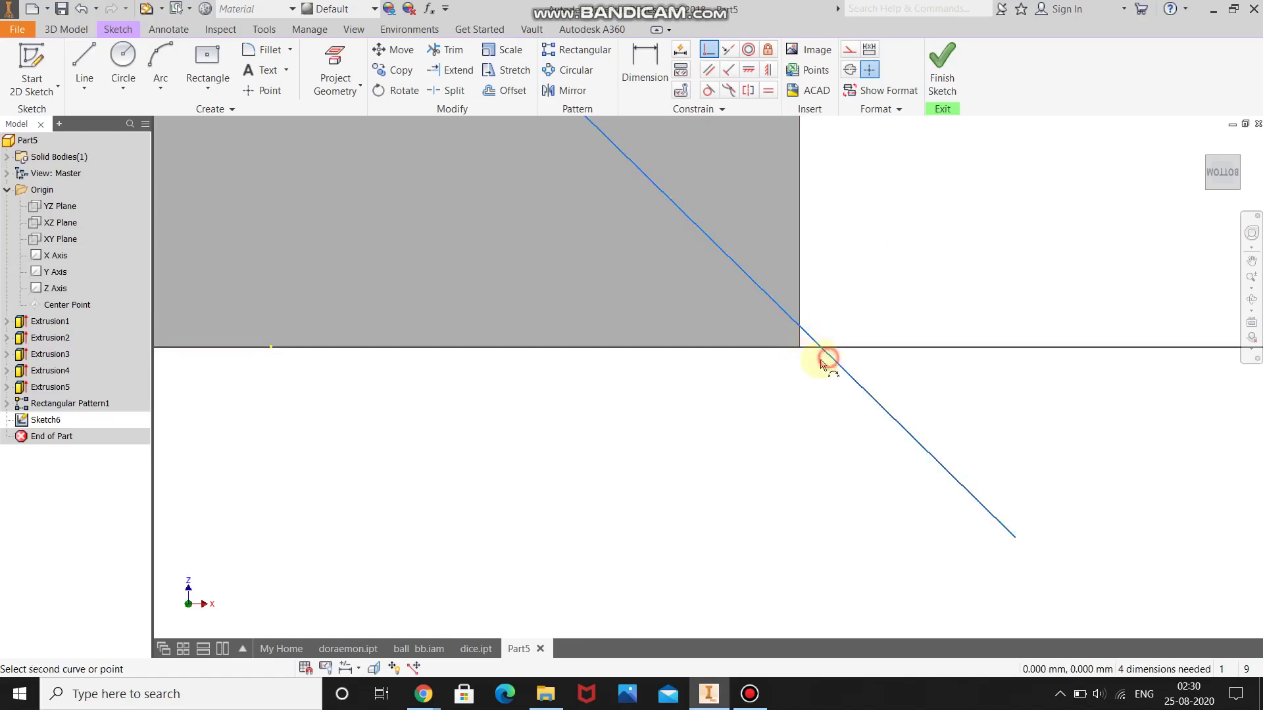
pyautogui.click(800, 349)
pyautogui.scroll(-4, 783, 395)
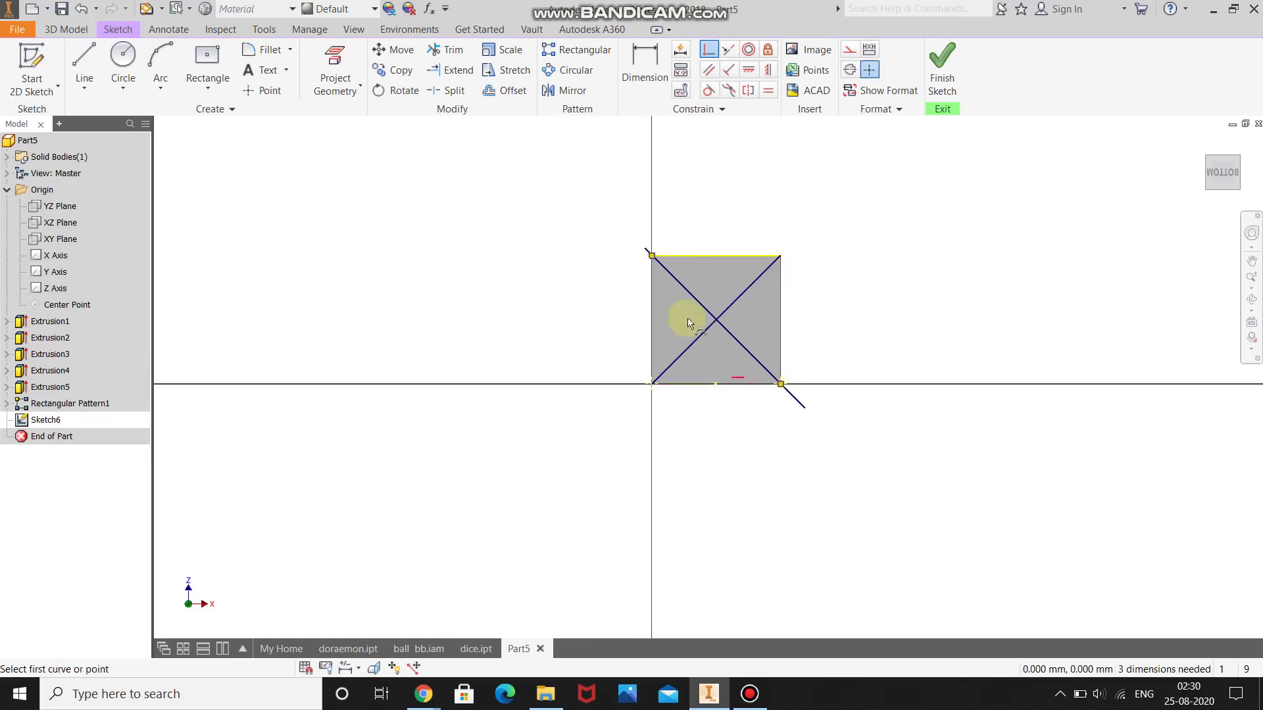
pyautogui.scroll(4, 678, 277)
pyautogui.rightClick(674, 222)
pyautogui.click(738, 224)
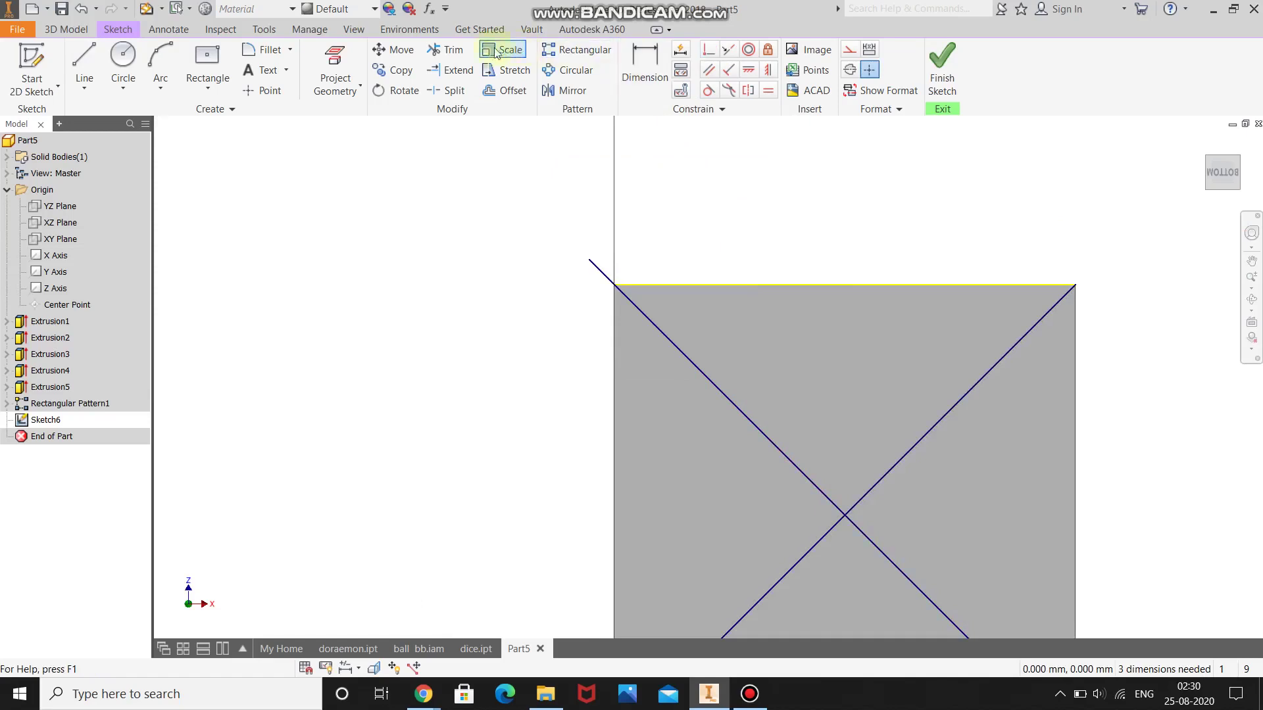
# Trim the part of the second diagonal that overhangs the face's upper-left corner.
pyautogui.click(465, 60)
pyautogui.click(601, 271)
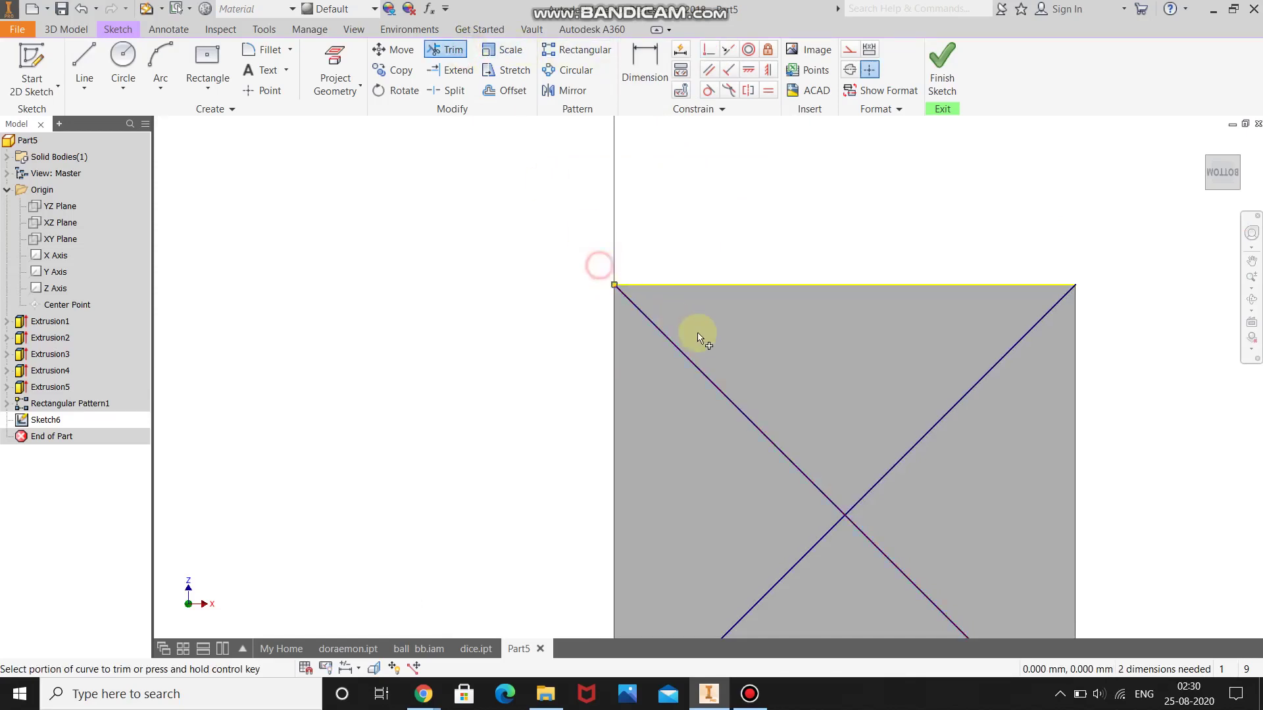
pyautogui.scroll(-3, 697, 333)
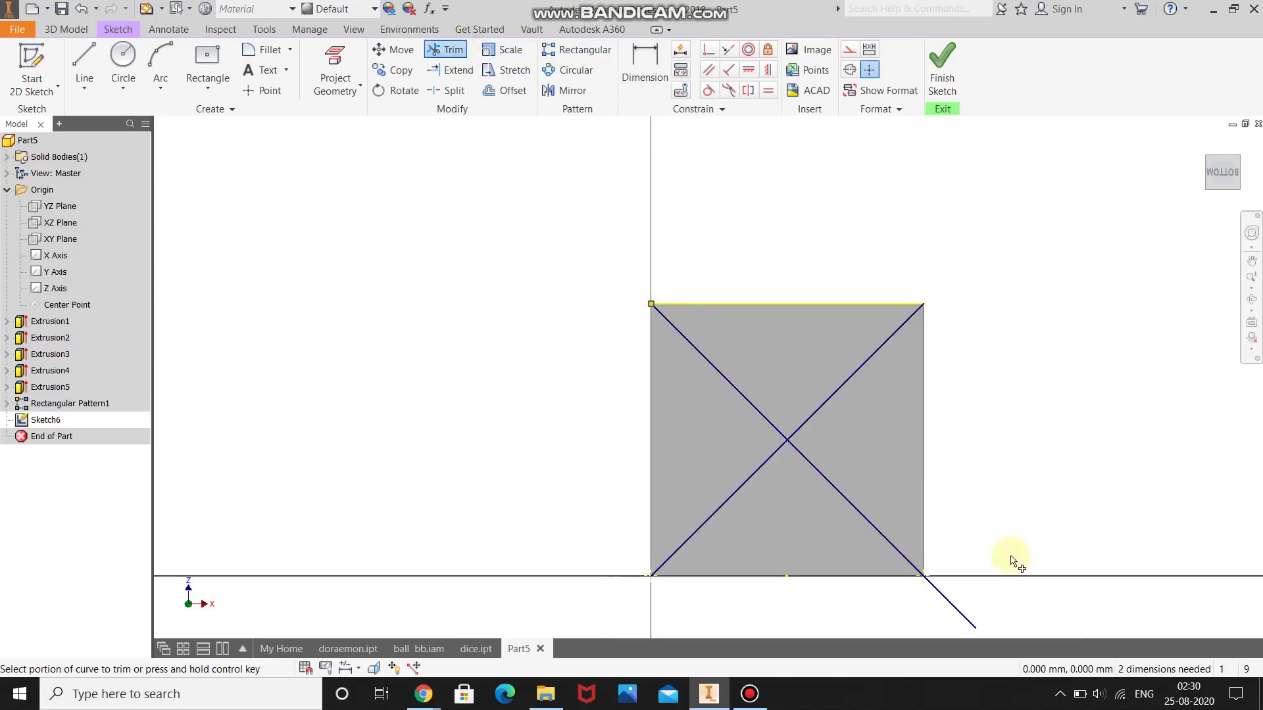
# Try to trim the second diagonal's overhang at the face's lower-right corner, and undo that trim.
pyautogui.click(947, 601)
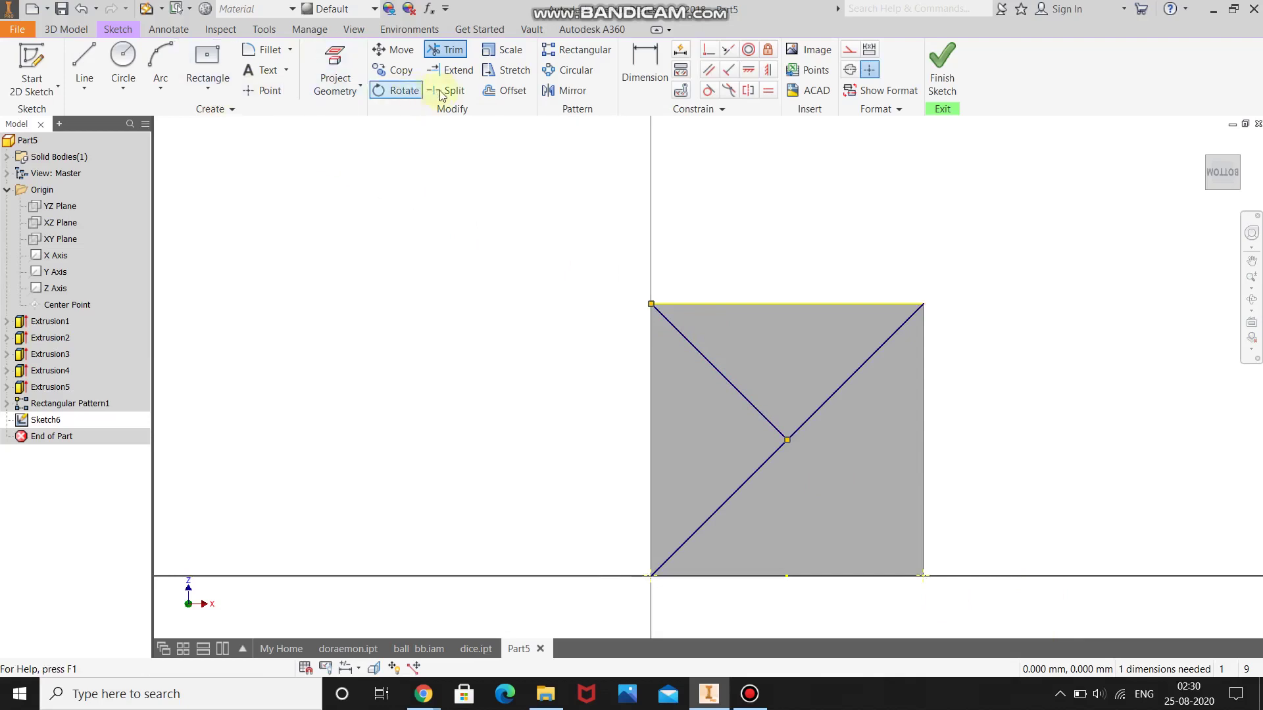
pyautogui.click(452, 70)
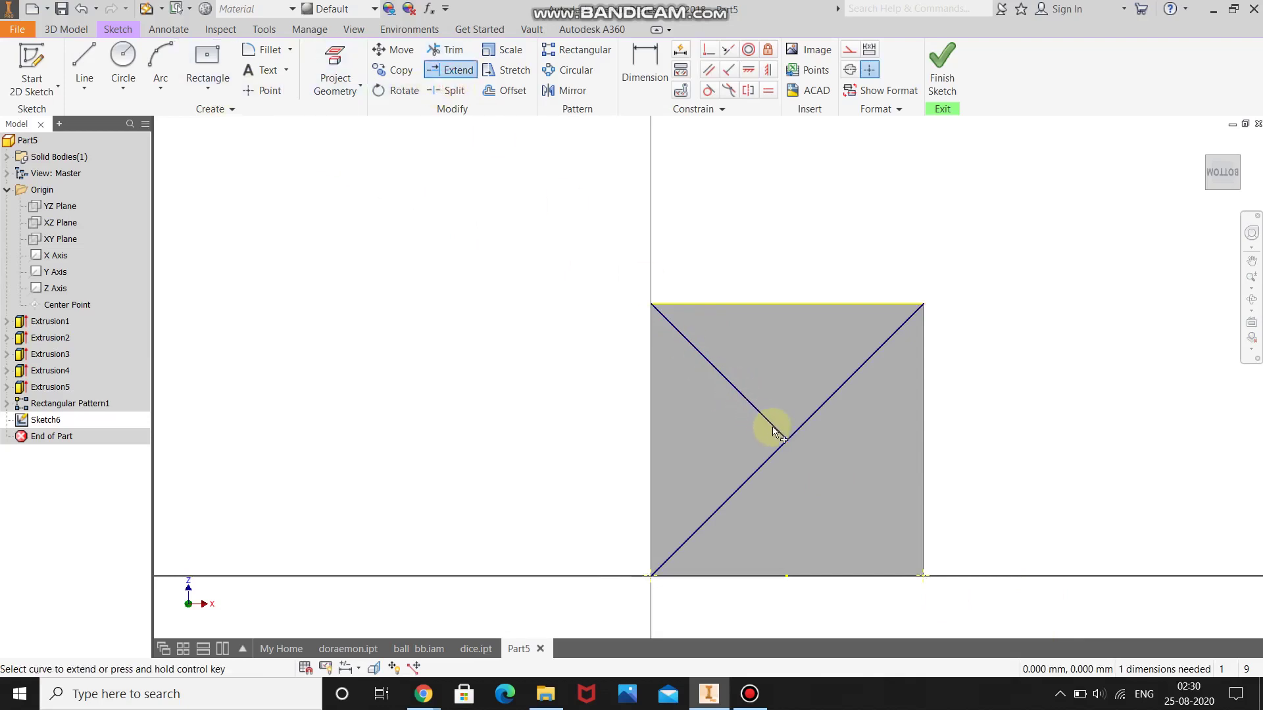
pyautogui.rightClick(519, 363)
pyautogui.click(582, 365)
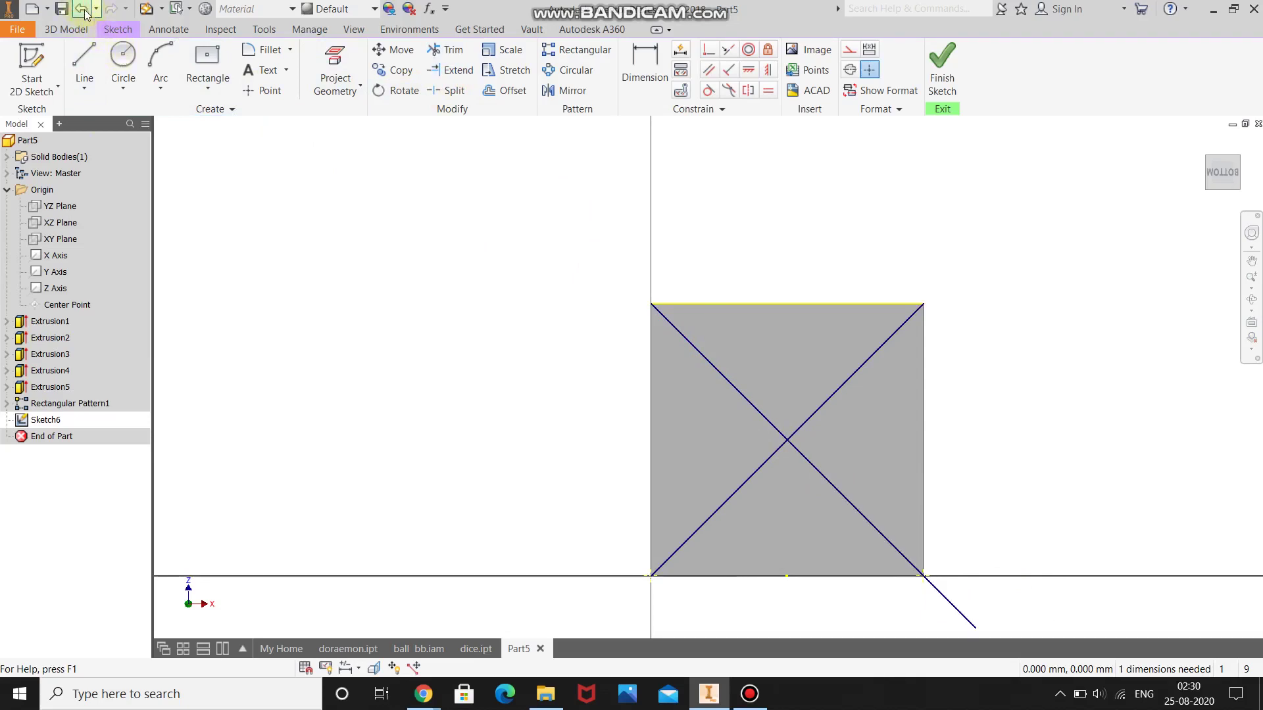
pyautogui.click(210, 109)
pyautogui.click(516, 493)
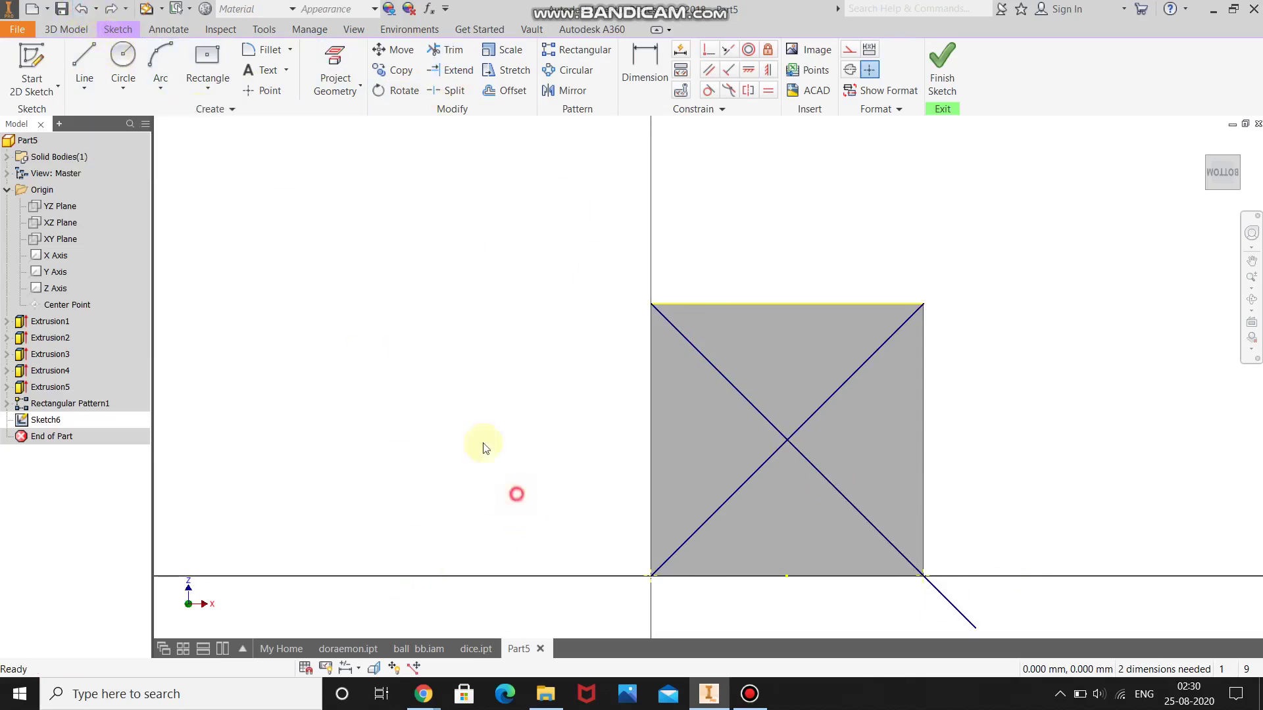
# Change both diagonal lines of the bottom face sketch into centerlines.
pyautogui.click(123, 61)
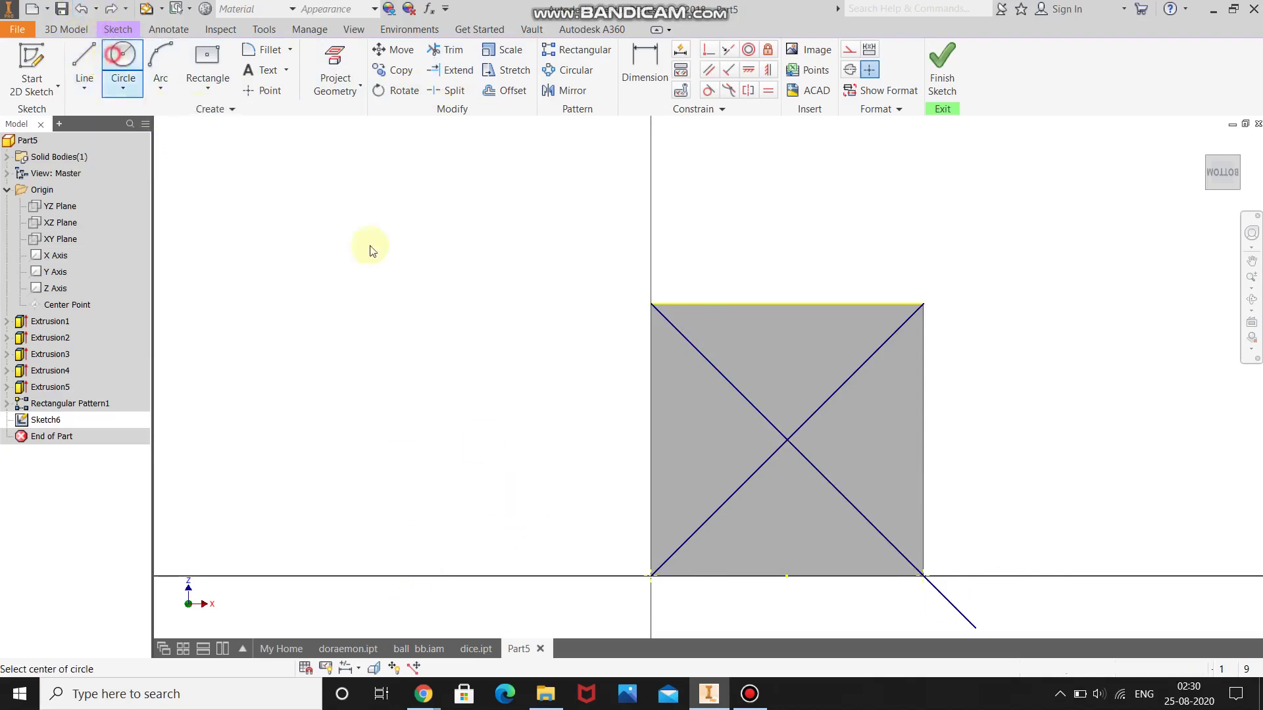
pyautogui.click(800, 227)
pyautogui.click(850, 70)
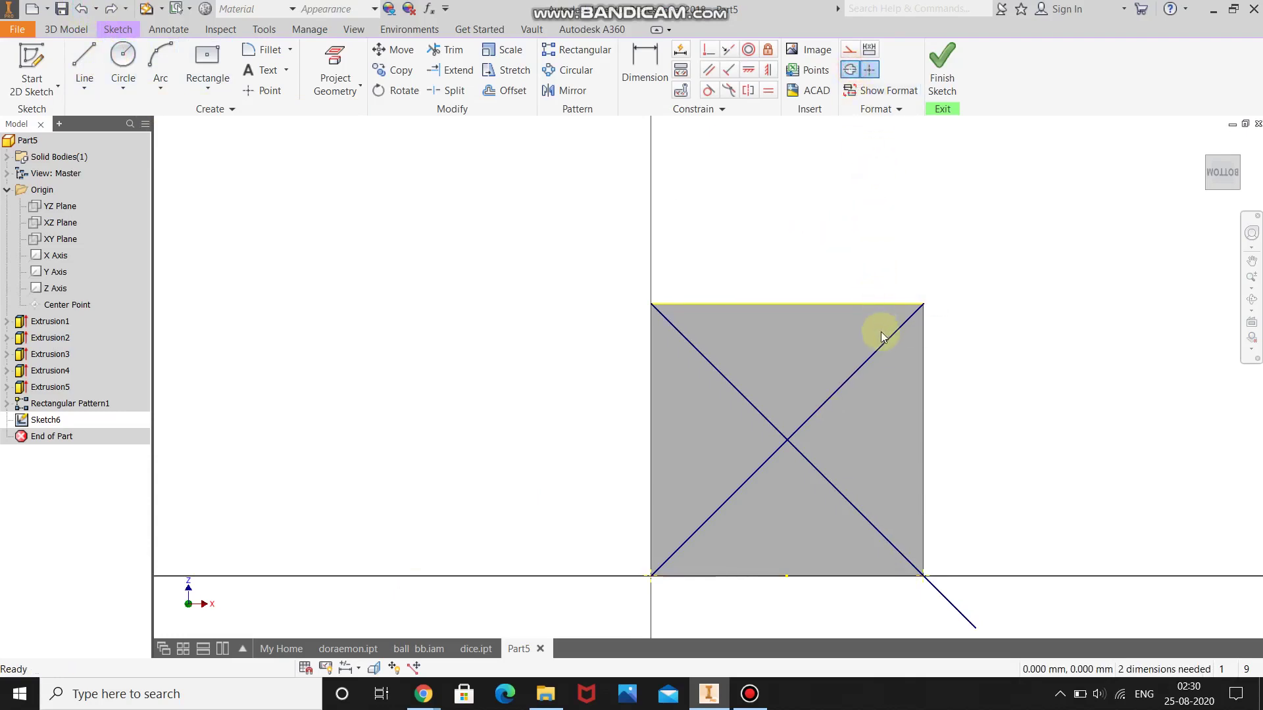
pyautogui.click(881, 348)
pyautogui.click(881, 348)
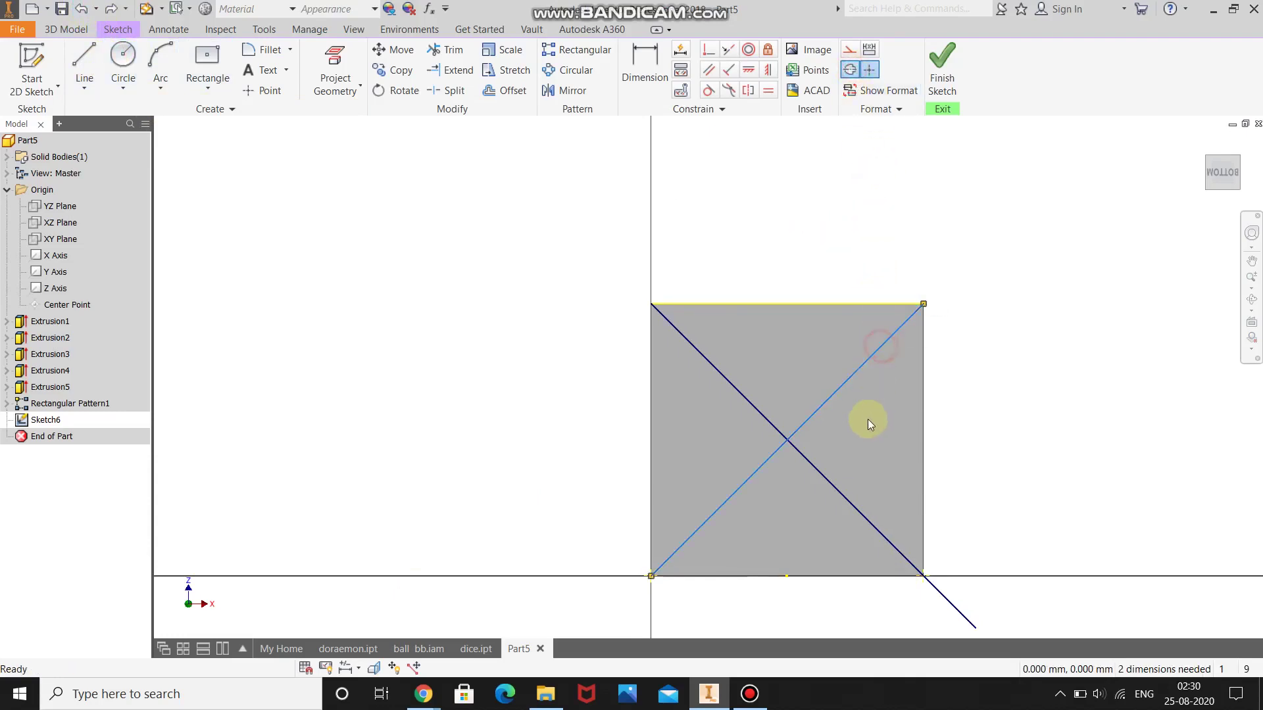
pyautogui.click(840, 491)
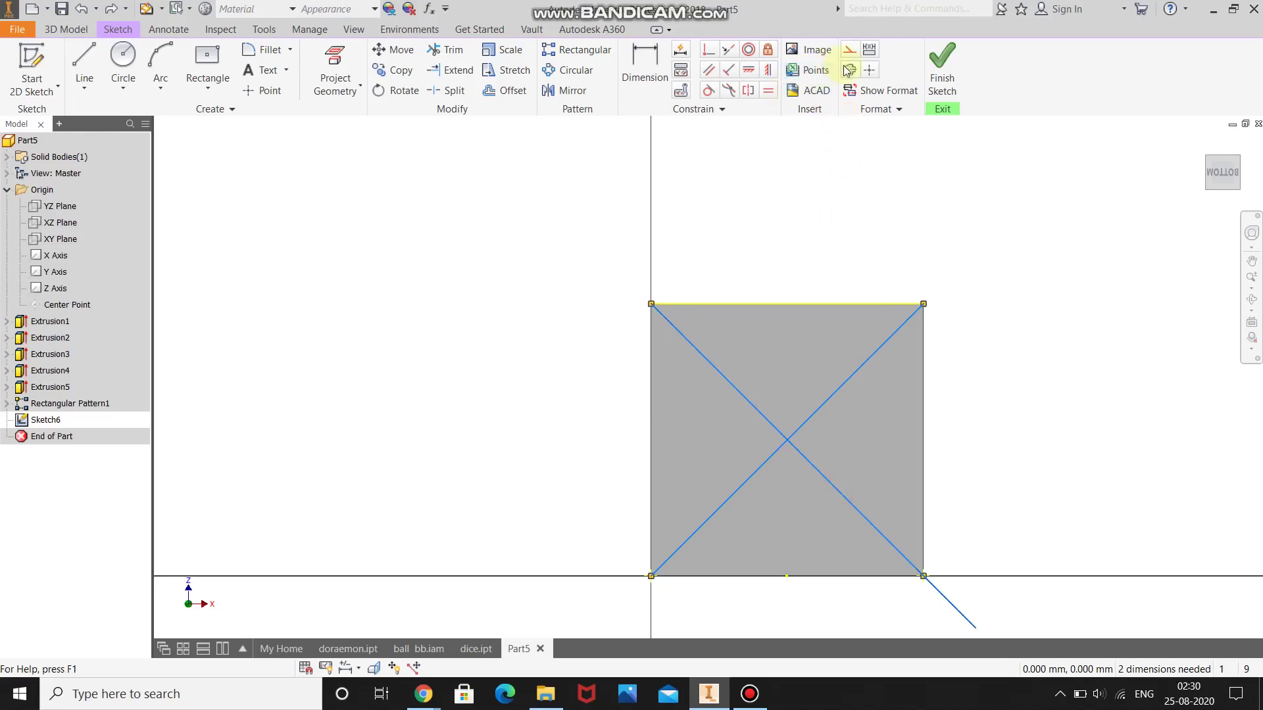
pyautogui.click(816, 234)
# Draw a 5 mm diameter circle centred on the intersection of the two diagonals.
pyautogui.click(123, 56)
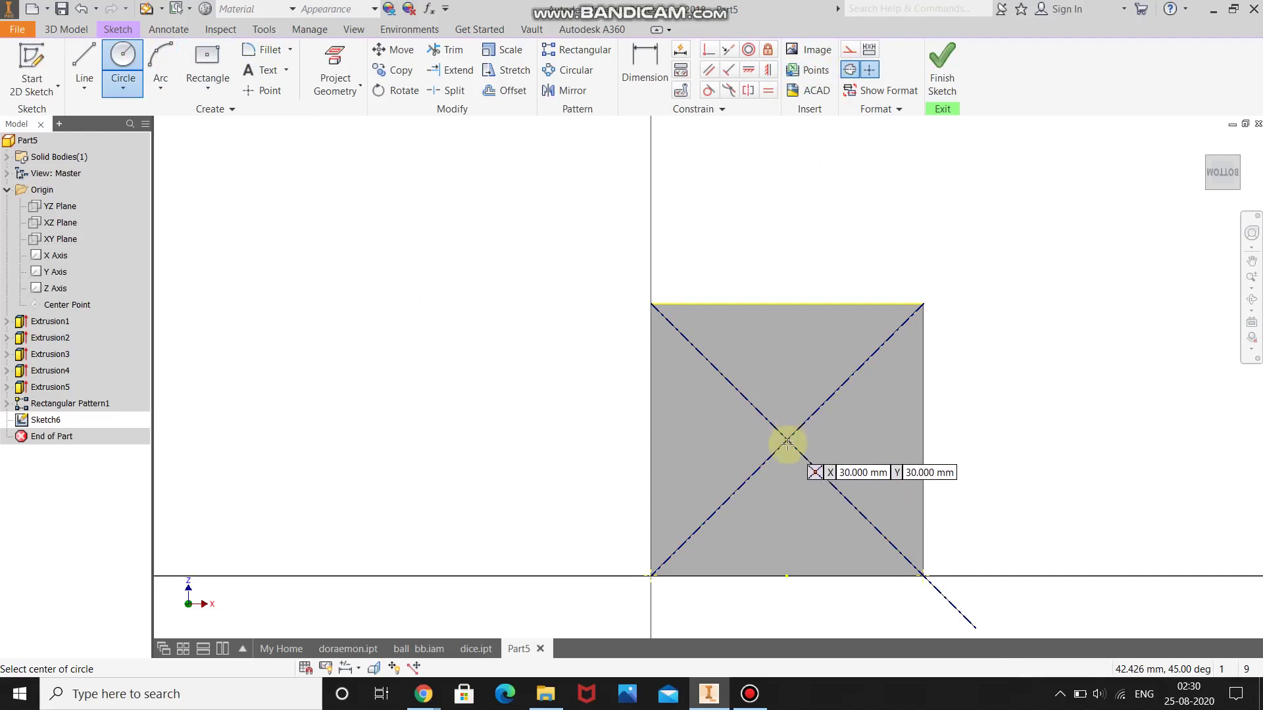
pyautogui.scroll(2, 788, 441)
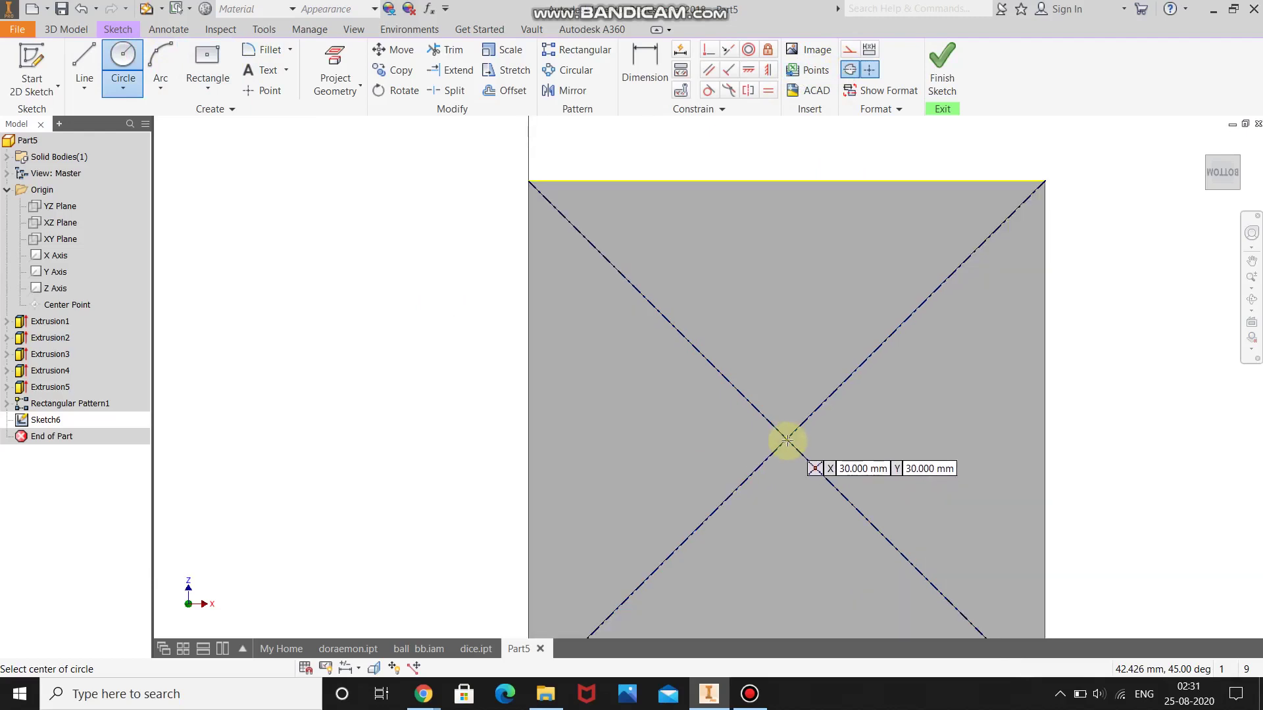
pyautogui.click(787, 440)
pyautogui.write('5')
pyautogui.press('Return')
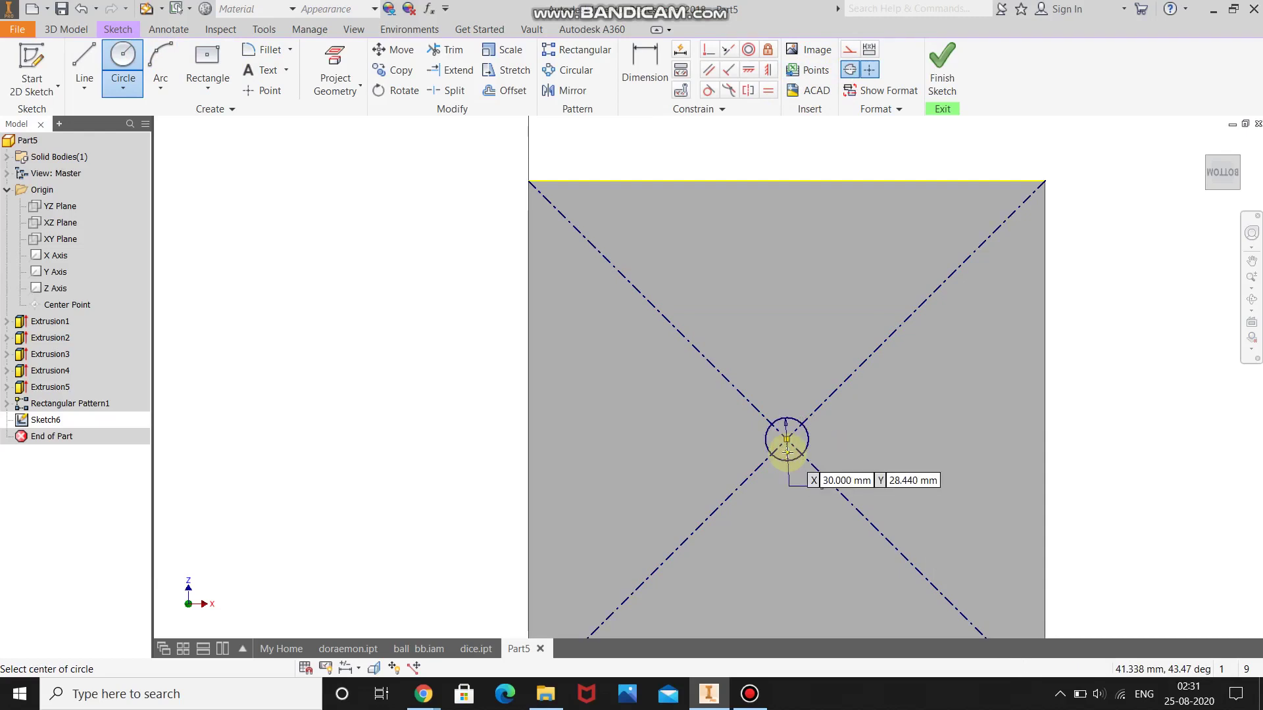
pyautogui.press('Escape')
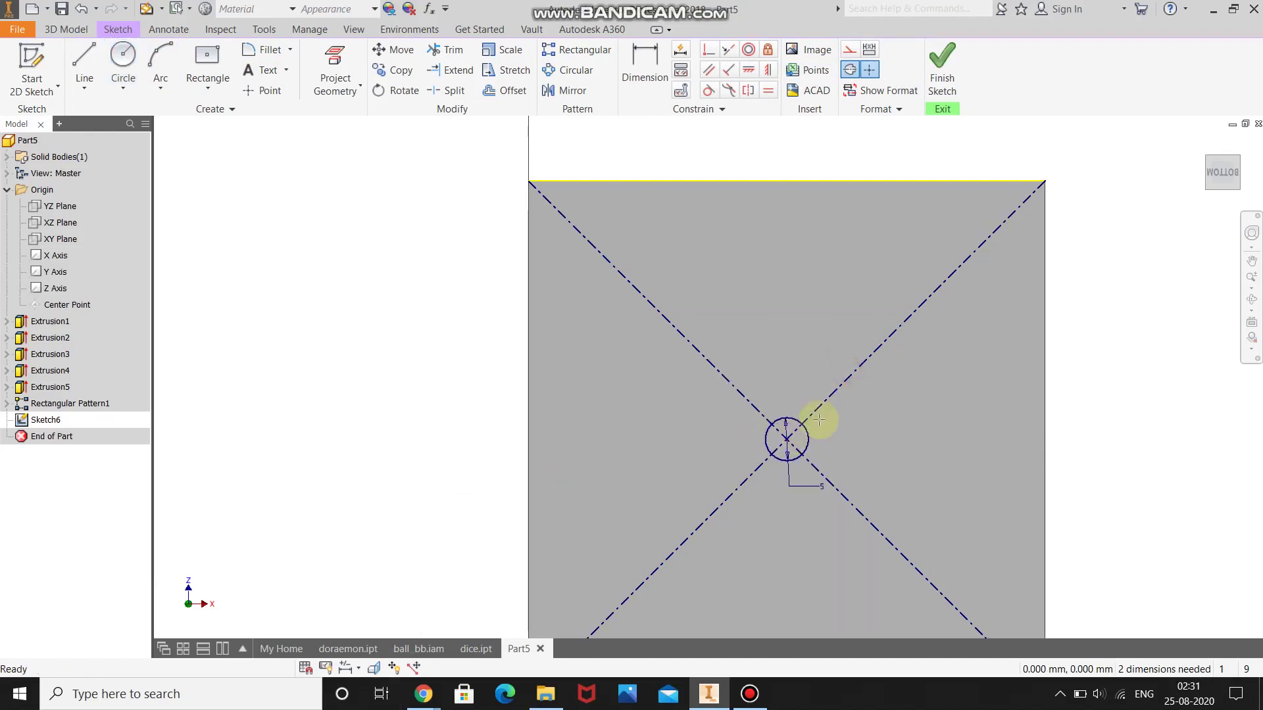
# Draw a 5 mm diameter circle centred at X 40 mm, Y 40 mm on the first diagonal.
pyautogui.press('c')
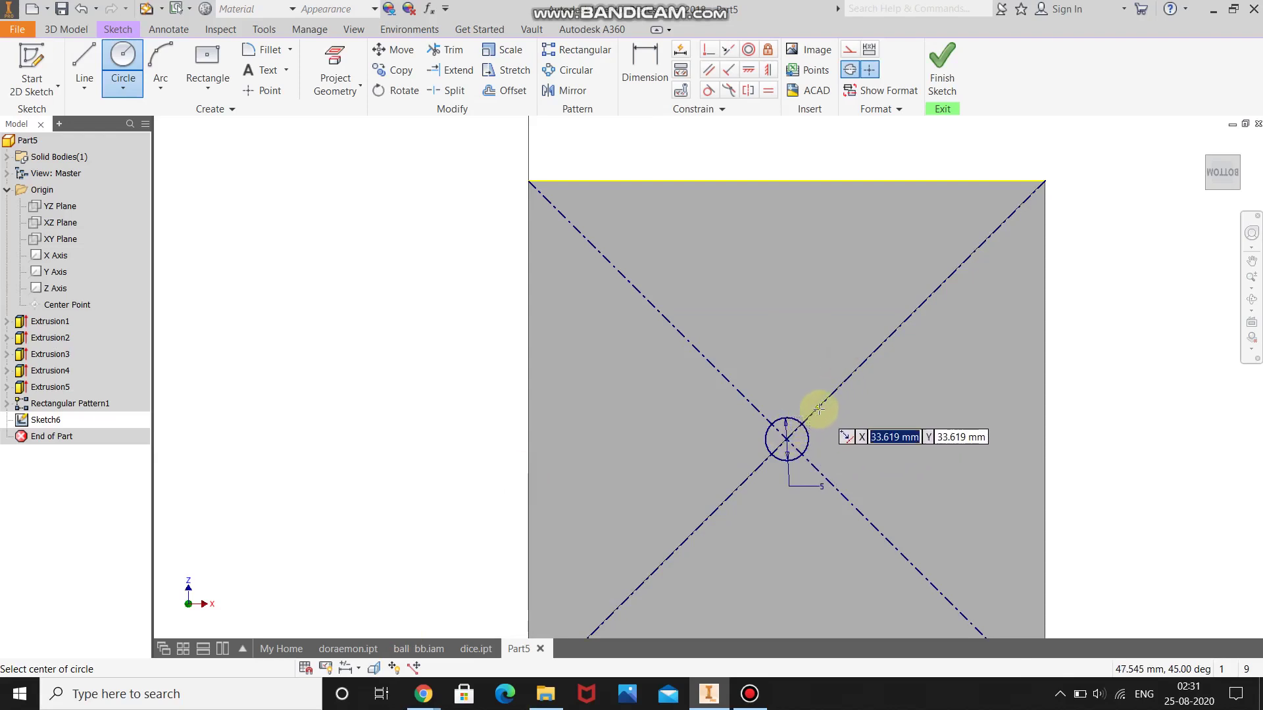
pyautogui.write('40')
pyautogui.press('Tab')
pyautogui.write('40')
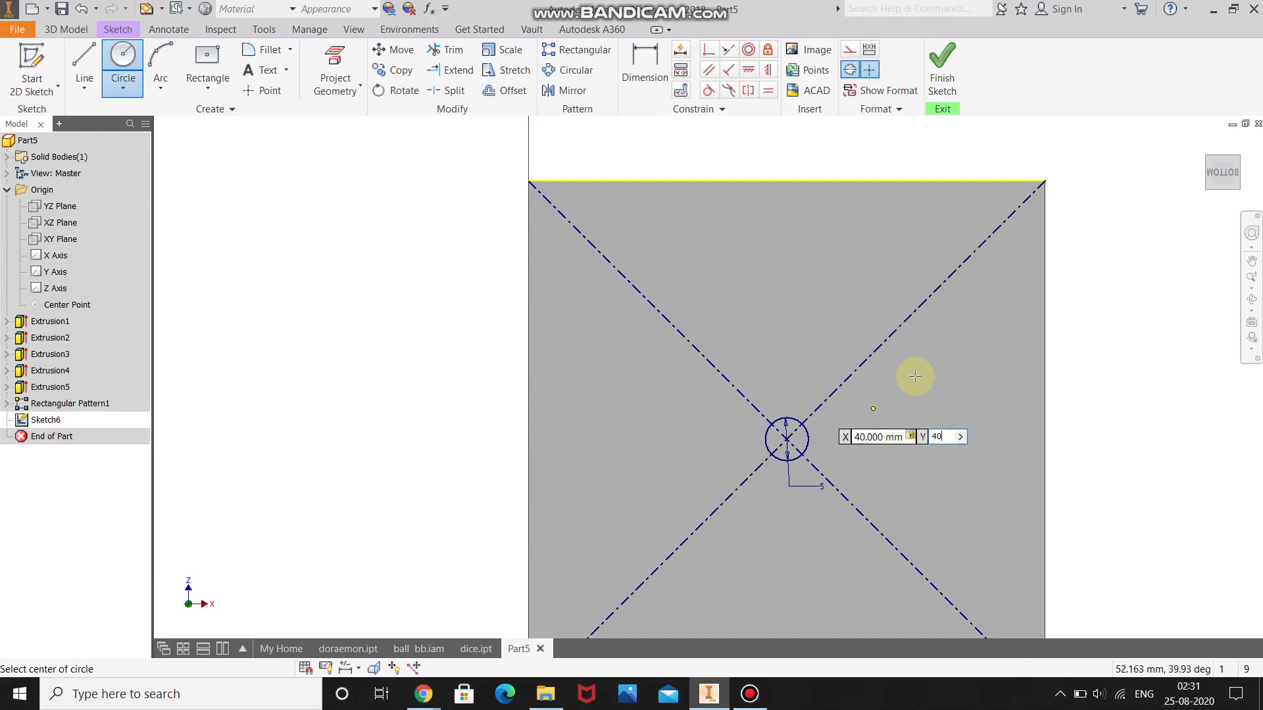
pyautogui.press('Tab')
pyautogui.press('Return')
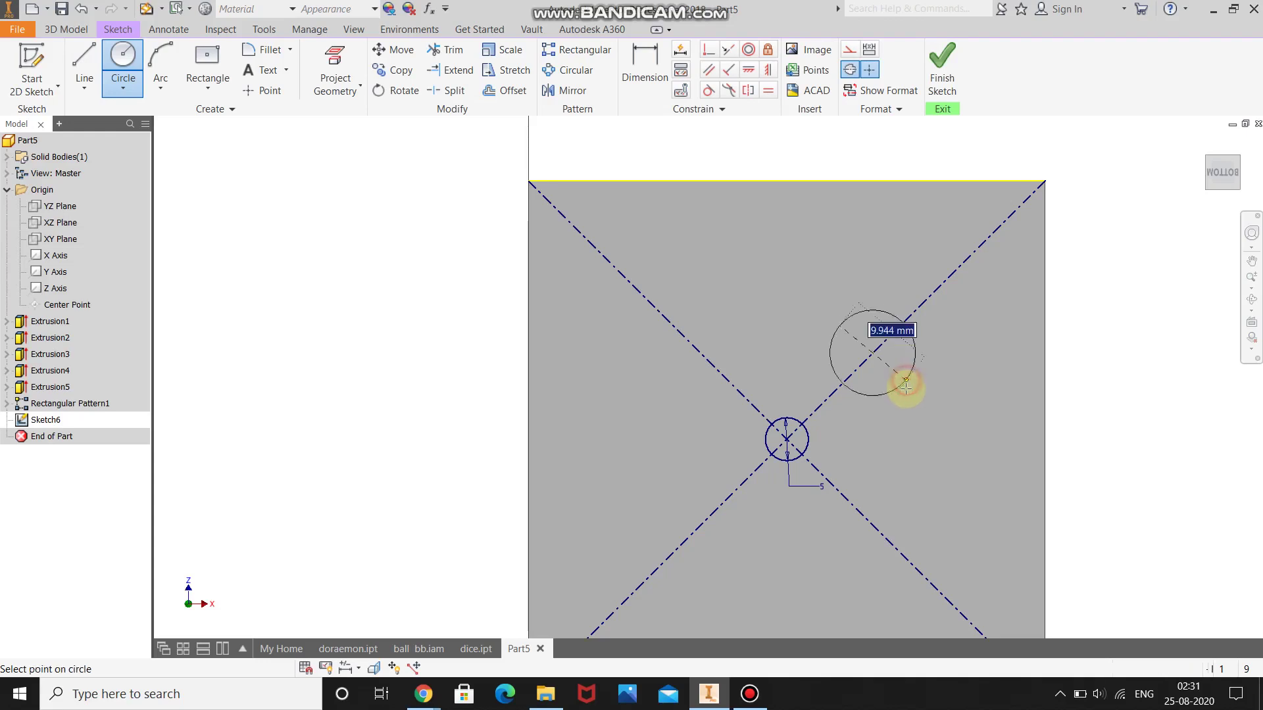
pyautogui.press('Return')
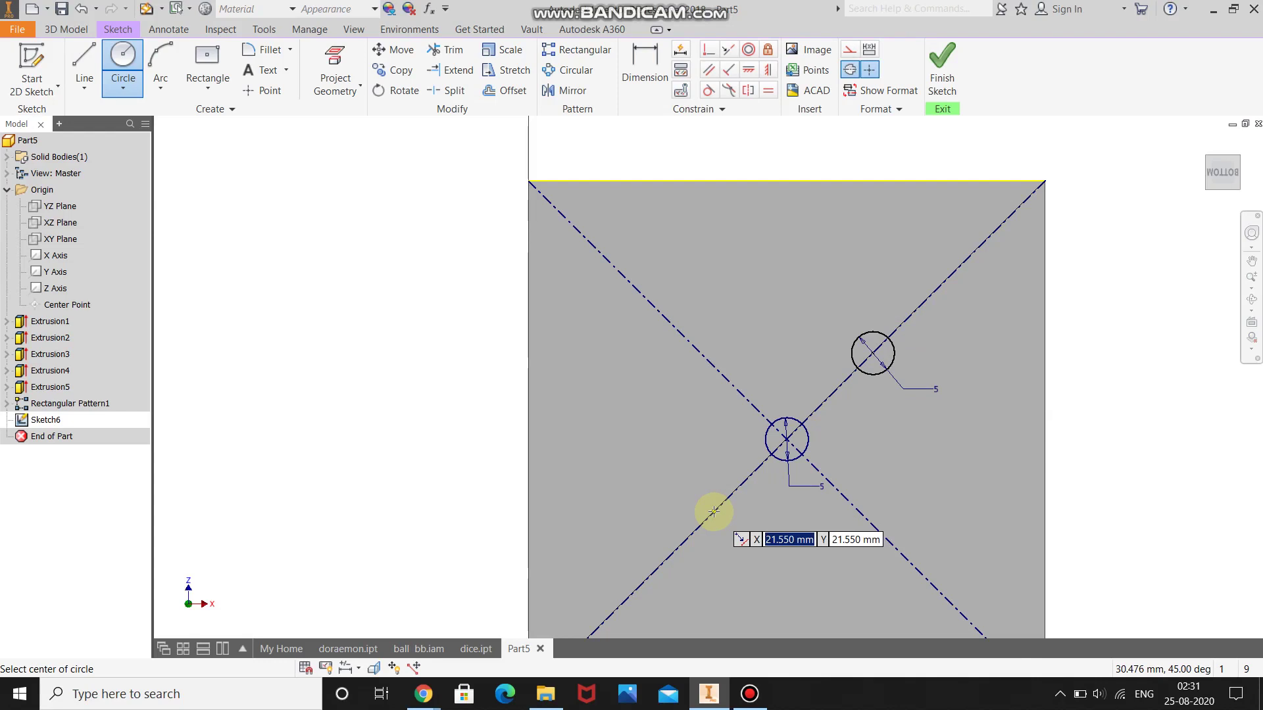
# Draw a 5 mm diameter circle centred at X 20 mm, Y 20 mm on the first diagonal.
pyautogui.write('20')
pyautogui.press('Tab')
pyautogui.write('2')
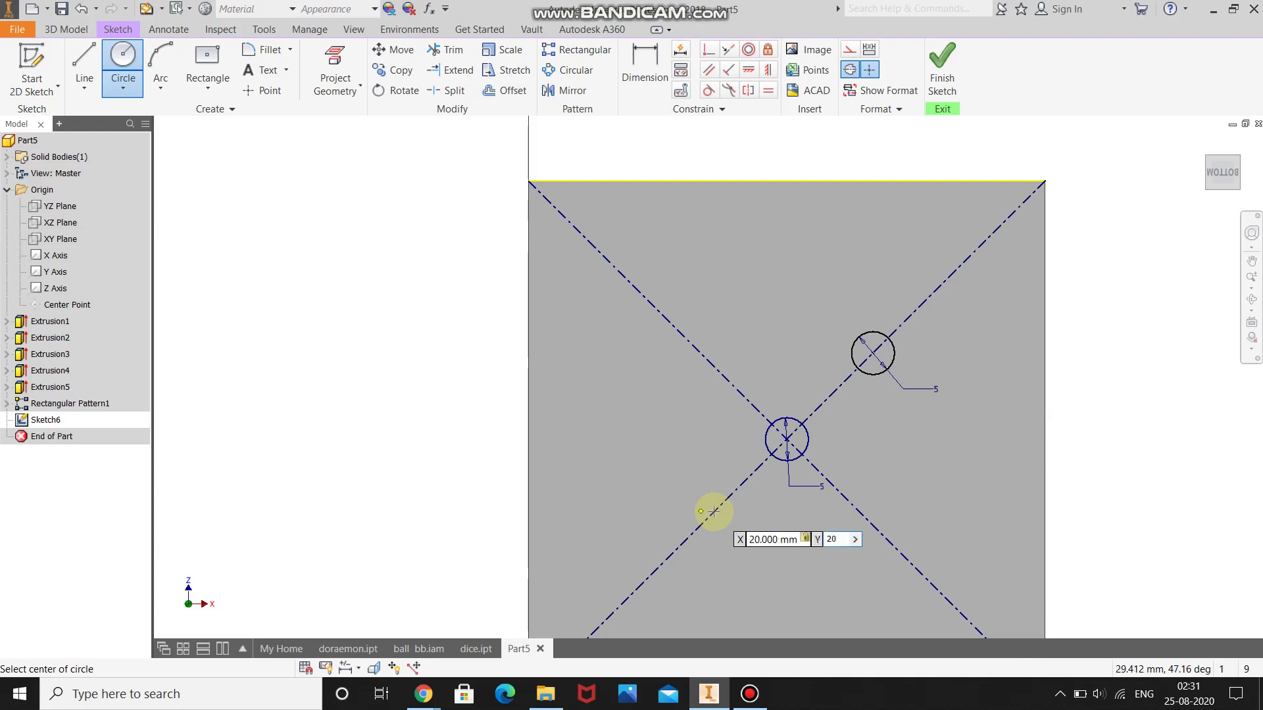
pyautogui.press('Return')
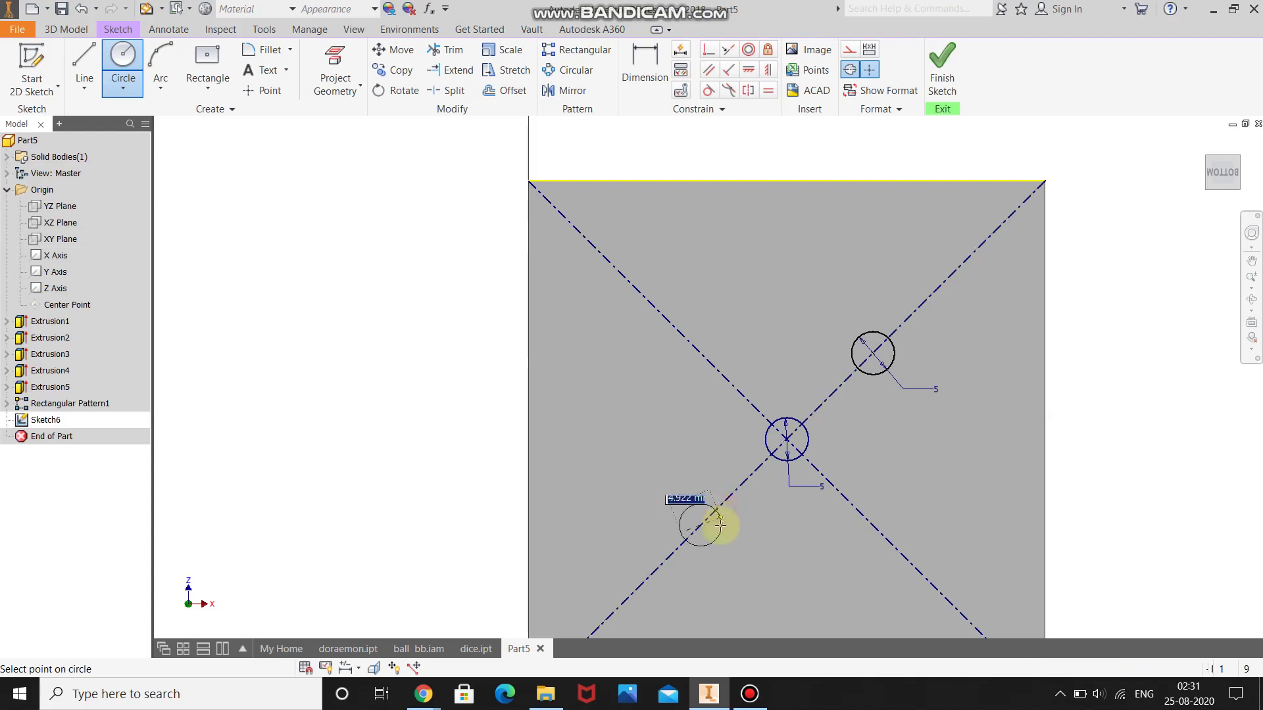
pyautogui.write('5')
pyautogui.press('Return')
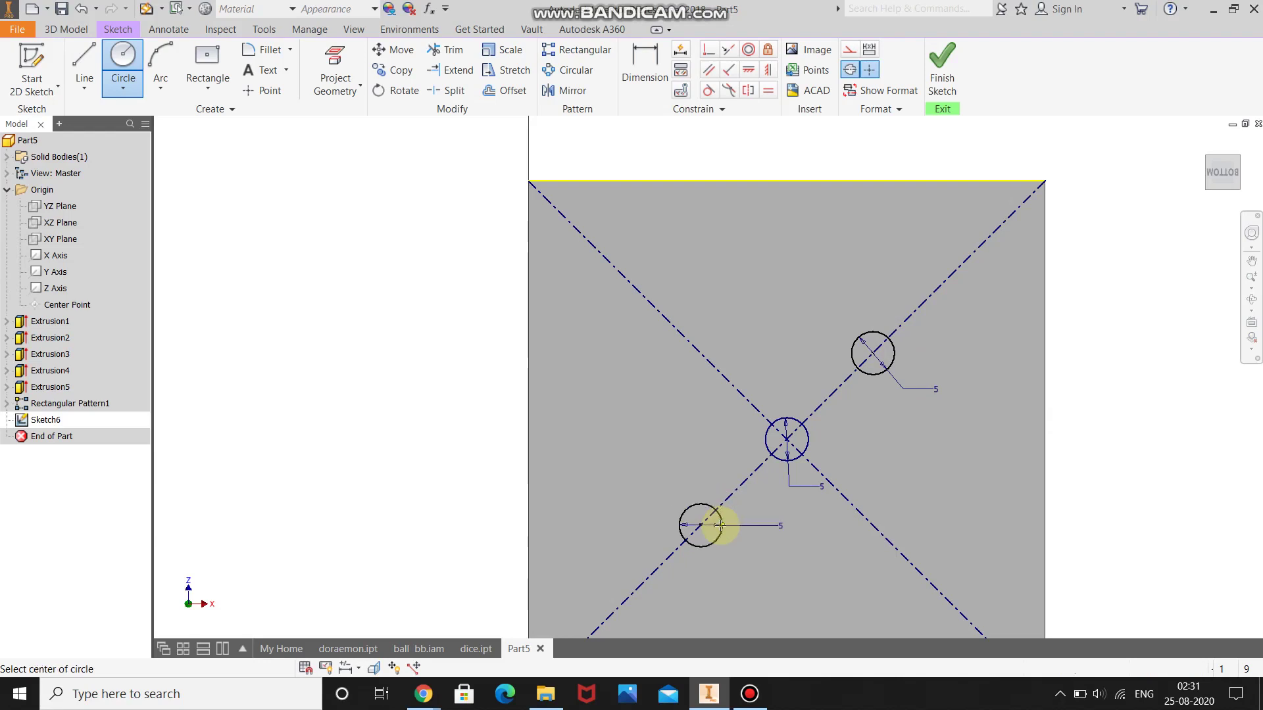
# Draw a 5 mm diameter circle on the second diagonal in the face's upper-left quarter, level with the upper-right circle.
pyautogui.click(702, 352)
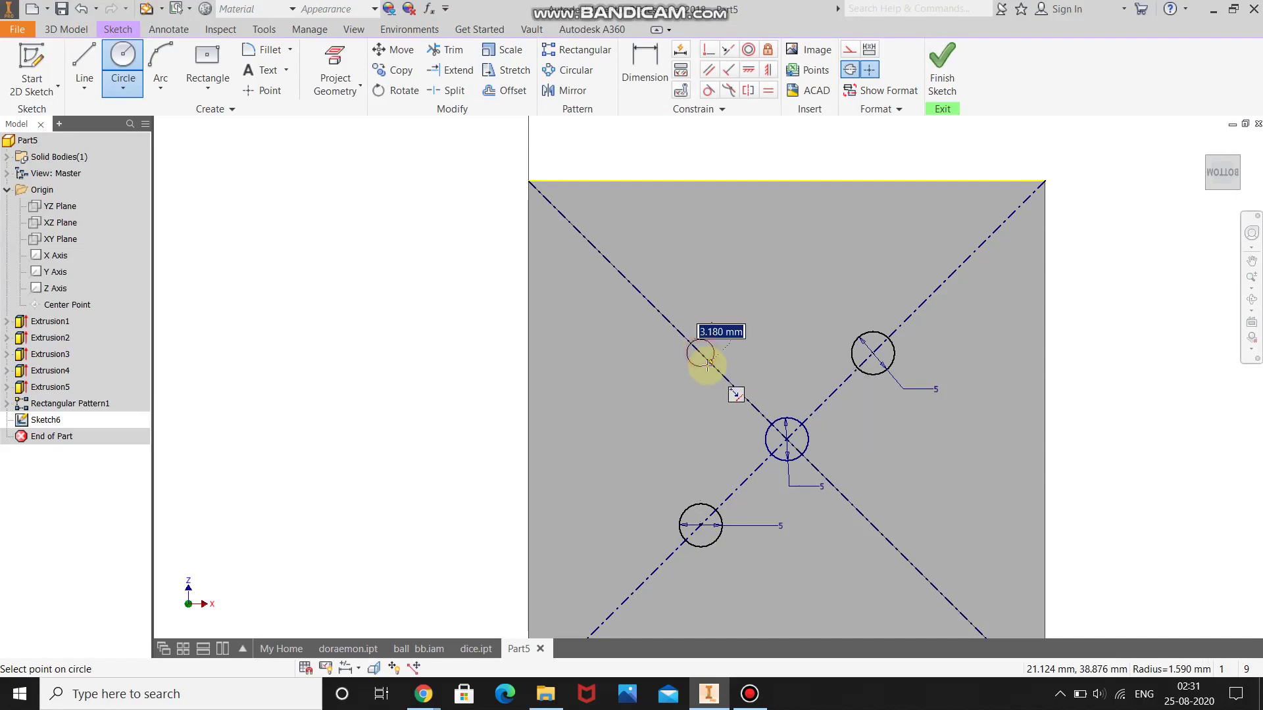
pyautogui.write('5')
pyautogui.press('Return')
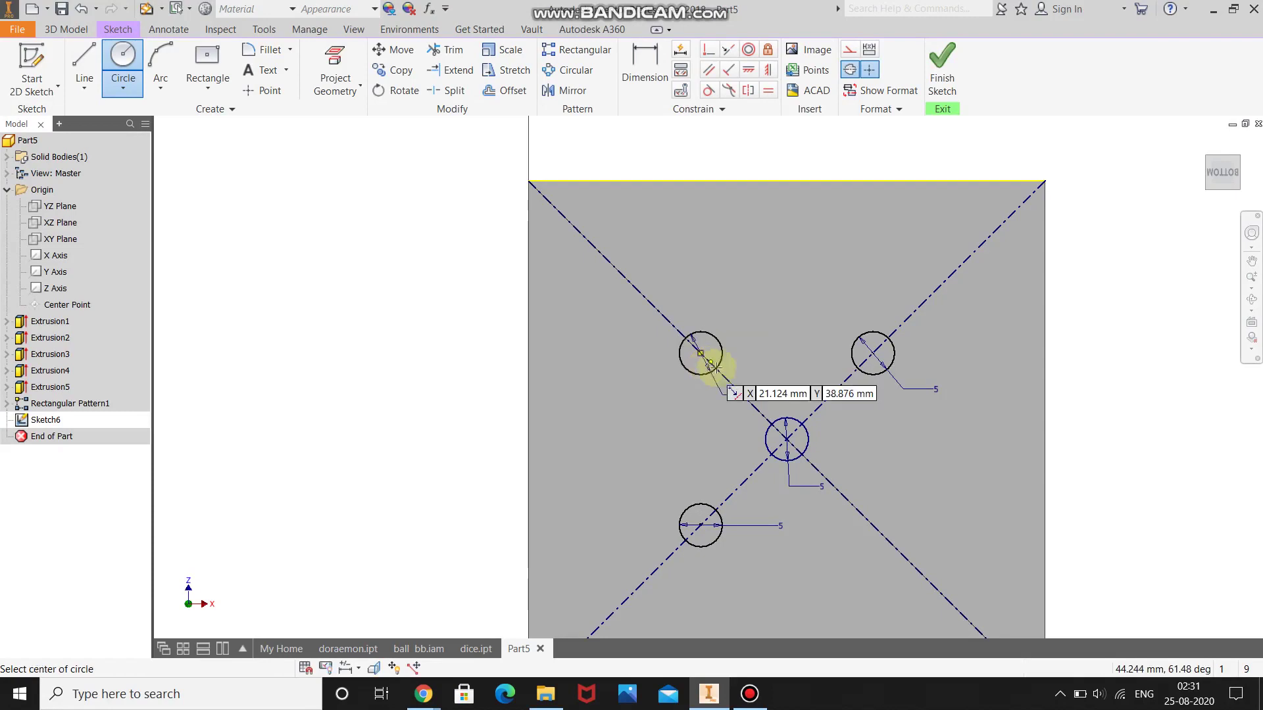
# Draw a 5 mm diameter circle centred at X 40 mm, Y 20 mm on the second diagonal, and finish the sketch.
pyautogui.click(874, 523)
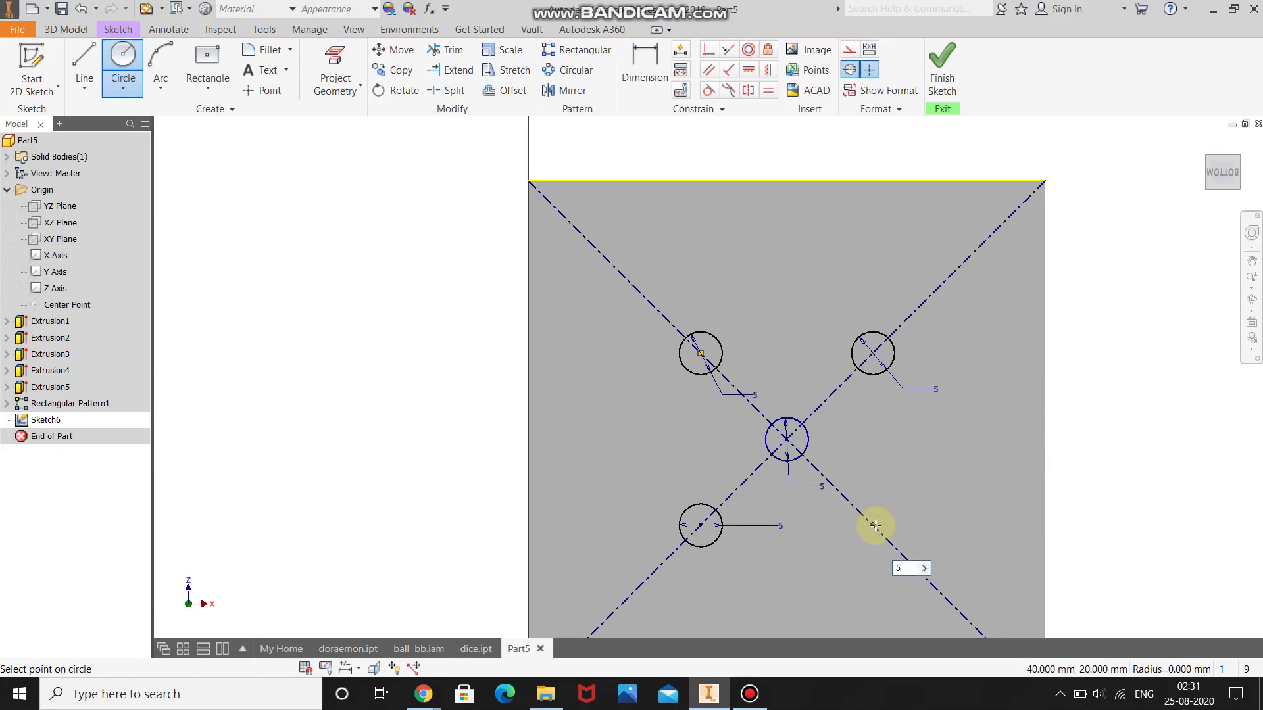
pyautogui.write('5')
pyautogui.press('Return')
pyautogui.rightClick(922, 485)
pyautogui.click(967, 480)
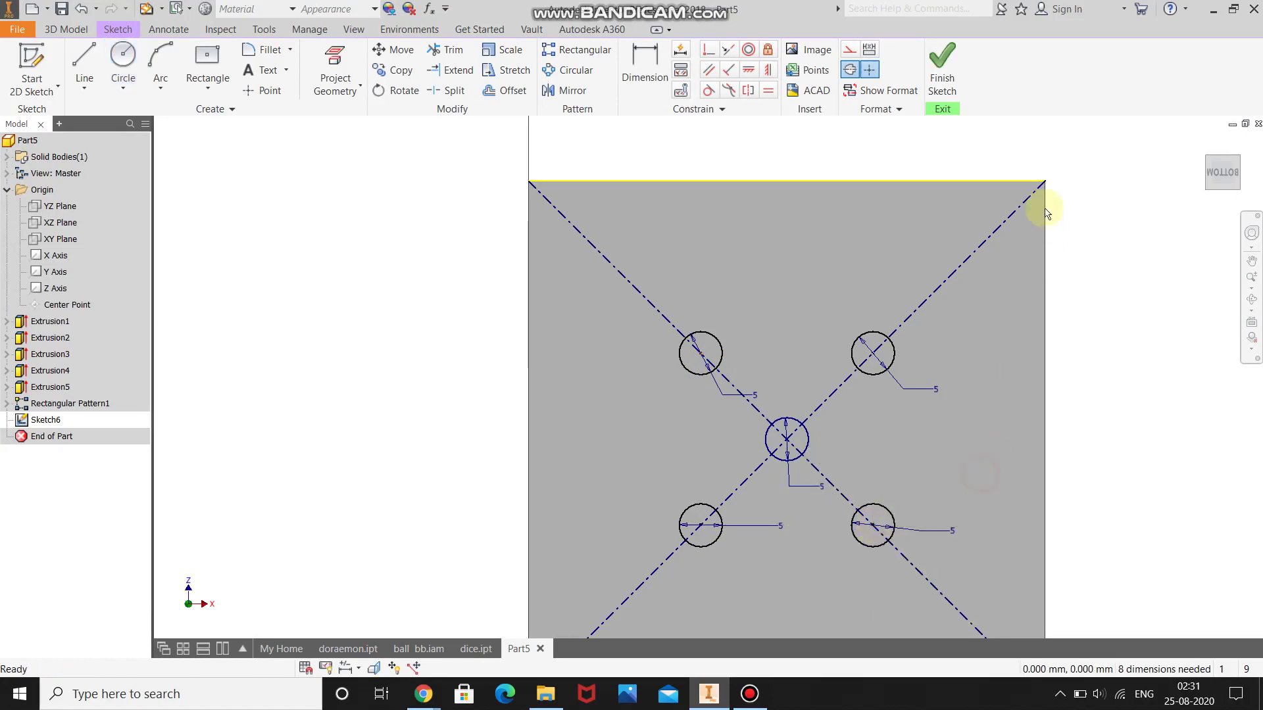
pyautogui.press('F6')
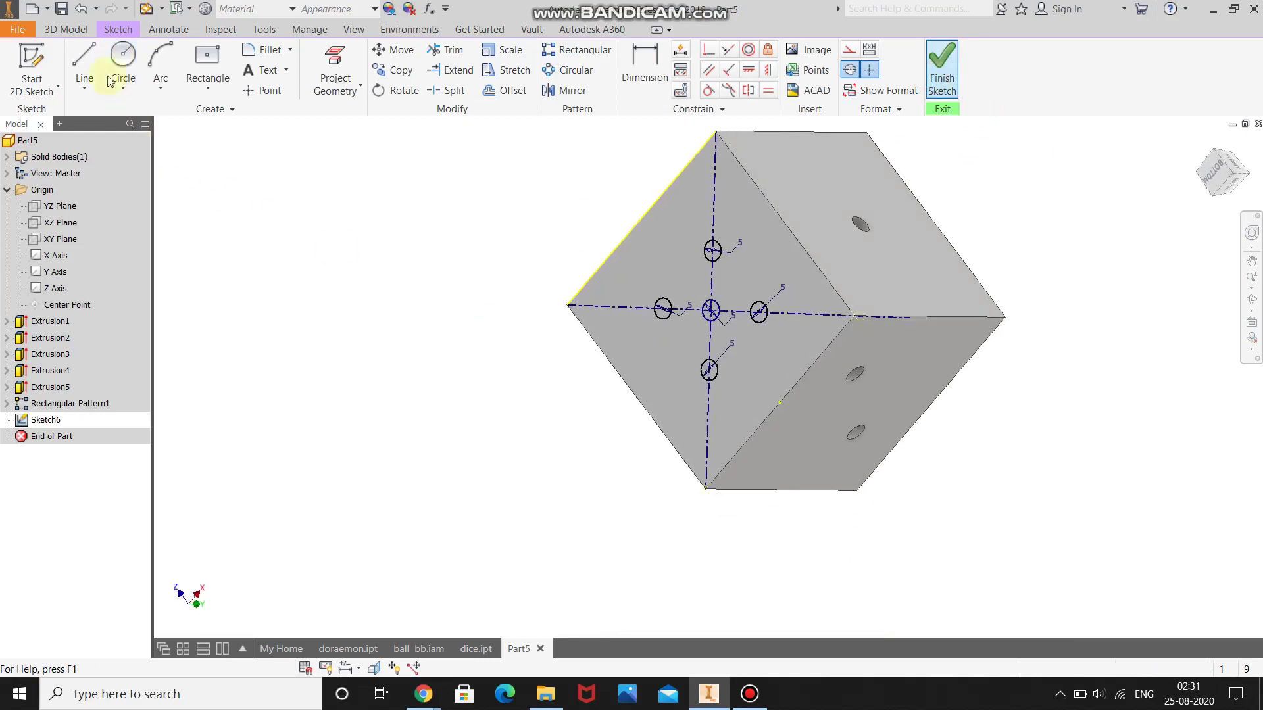
pyautogui.press('e')
pyautogui.scroll(5, 705, 259)
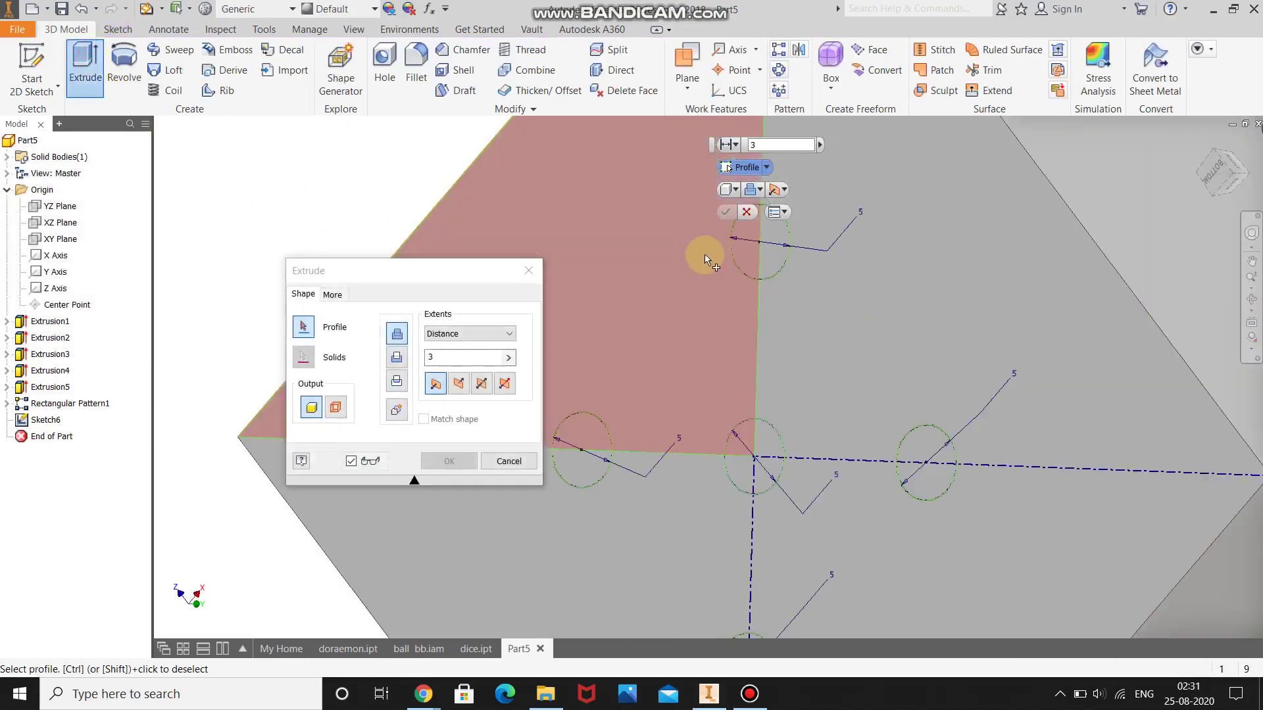
pyautogui.click(753, 259)
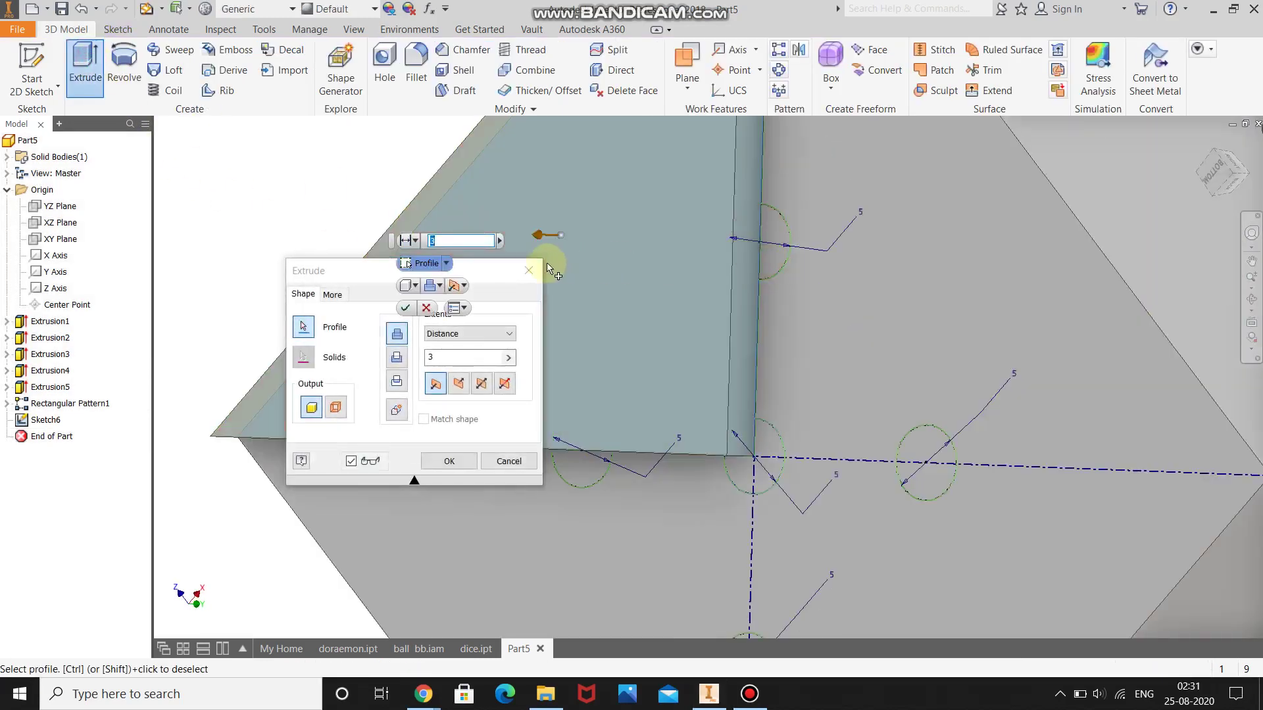
pyautogui.press('Escape')
# Extrude the five circles on the bottom face as a cut 3 mm deep into the cube.
pyautogui.press('e')
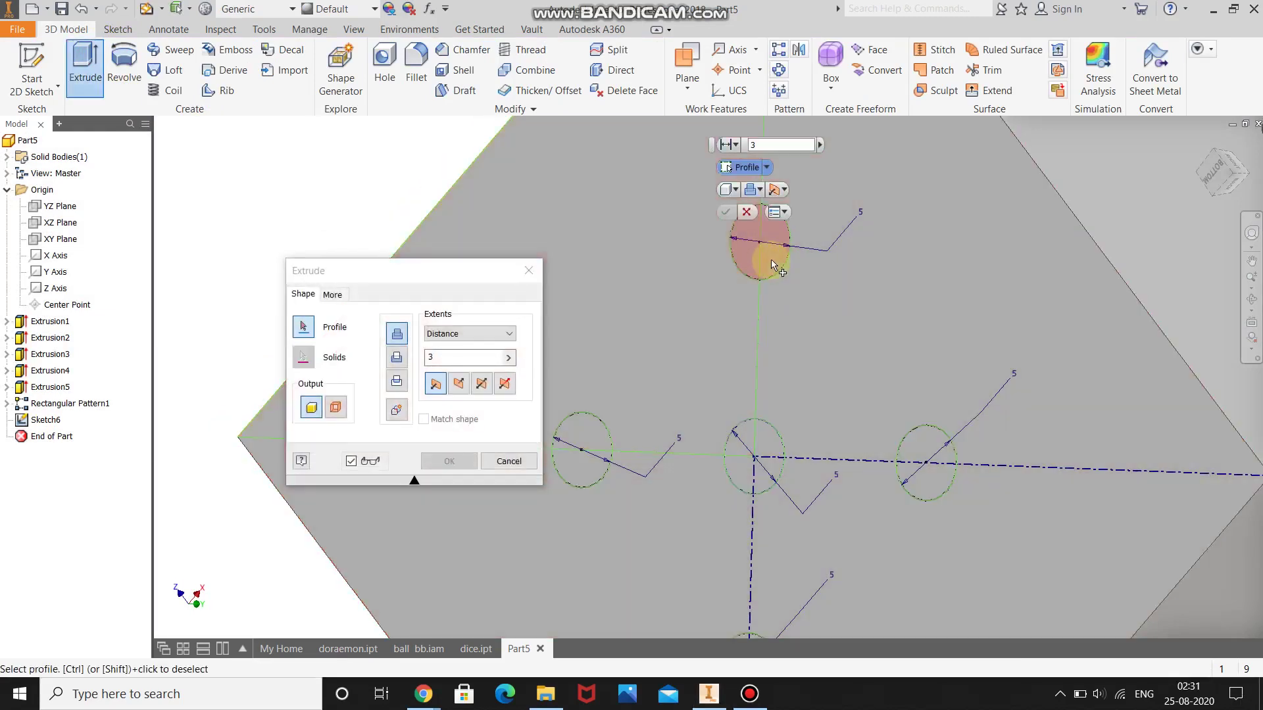
pyautogui.click(756, 259)
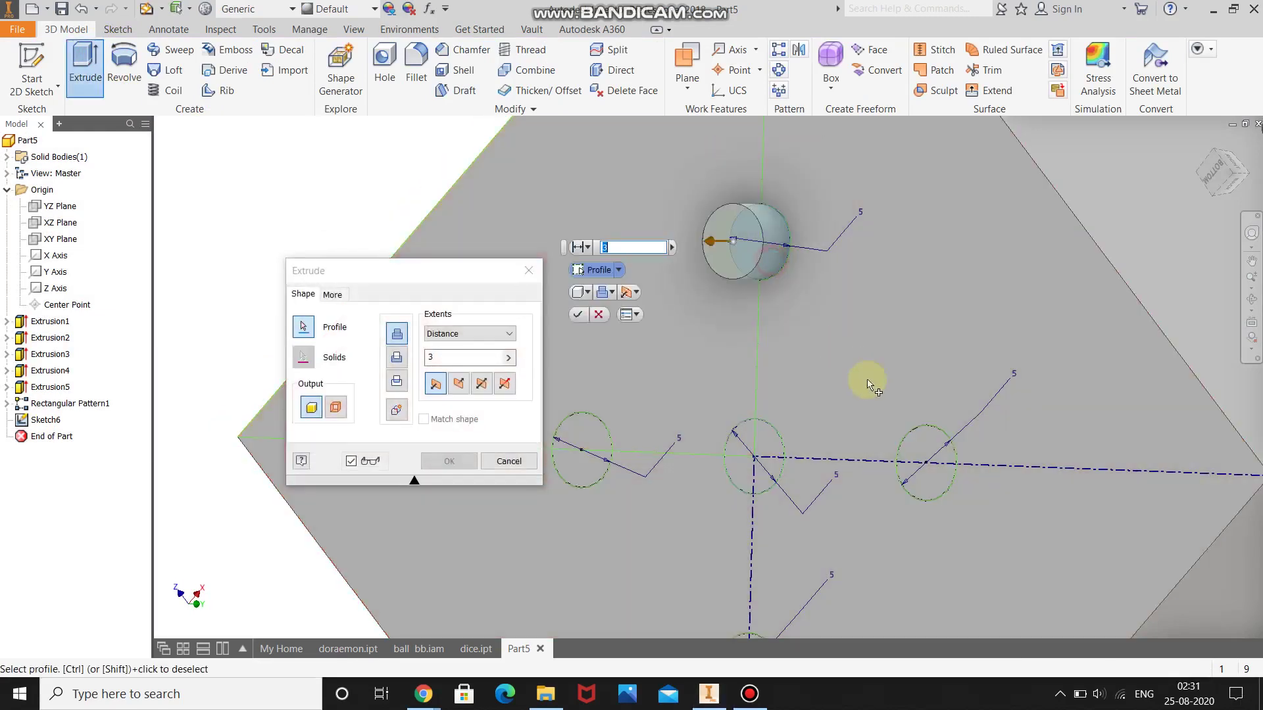
pyautogui.click(923, 450)
pyautogui.click(758, 460)
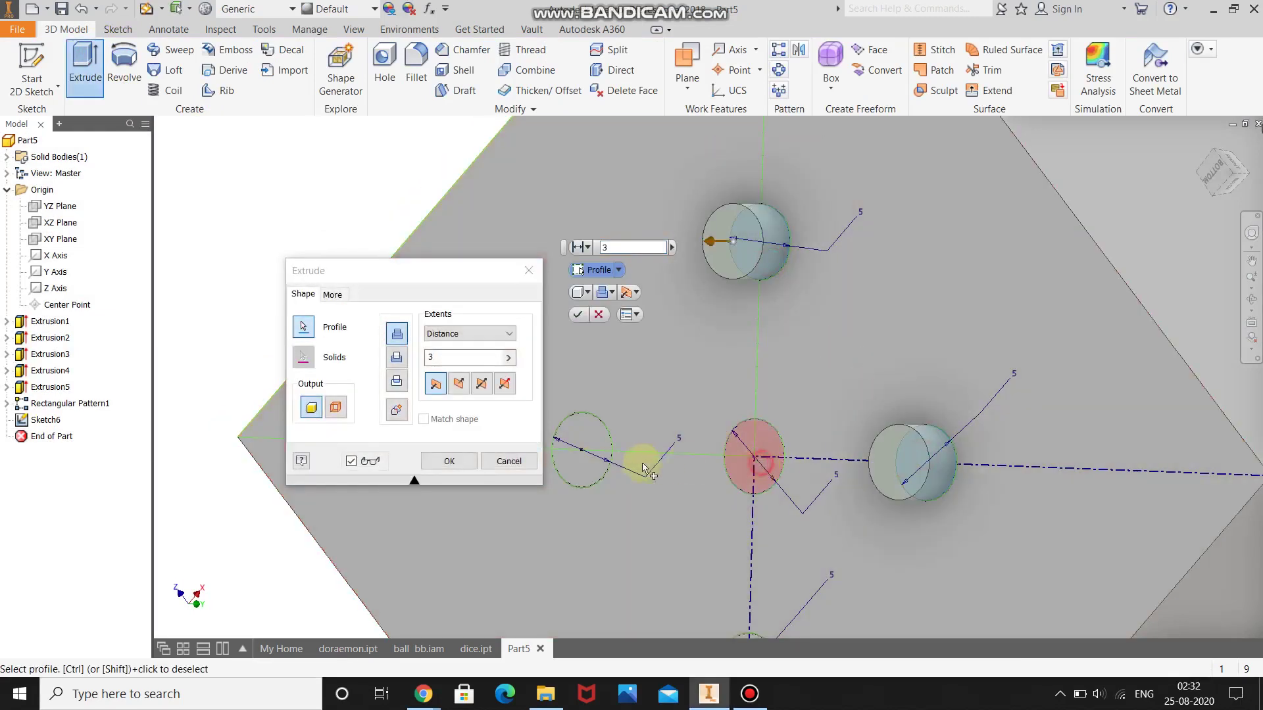
pyautogui.click(590, 456)
pyautogui.scroll(-2, 803, 461)
pyautogui.click(763, 587)
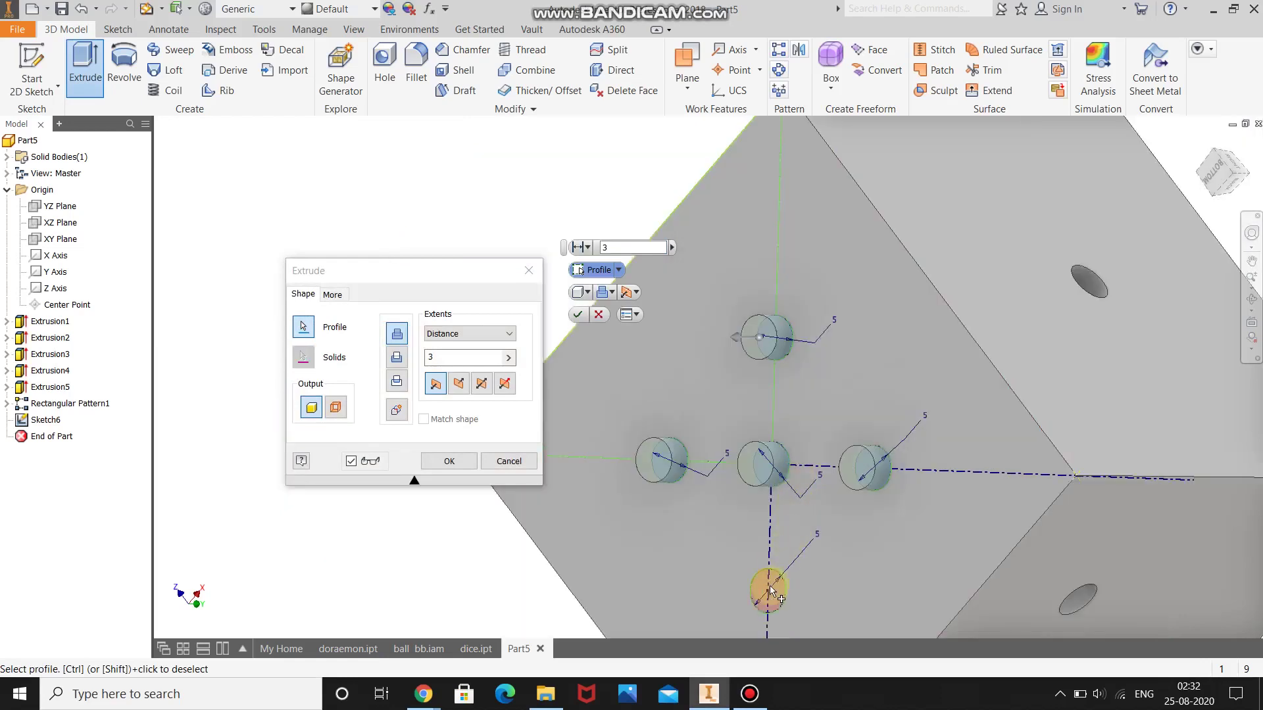
pyautogui.click(397, 356)
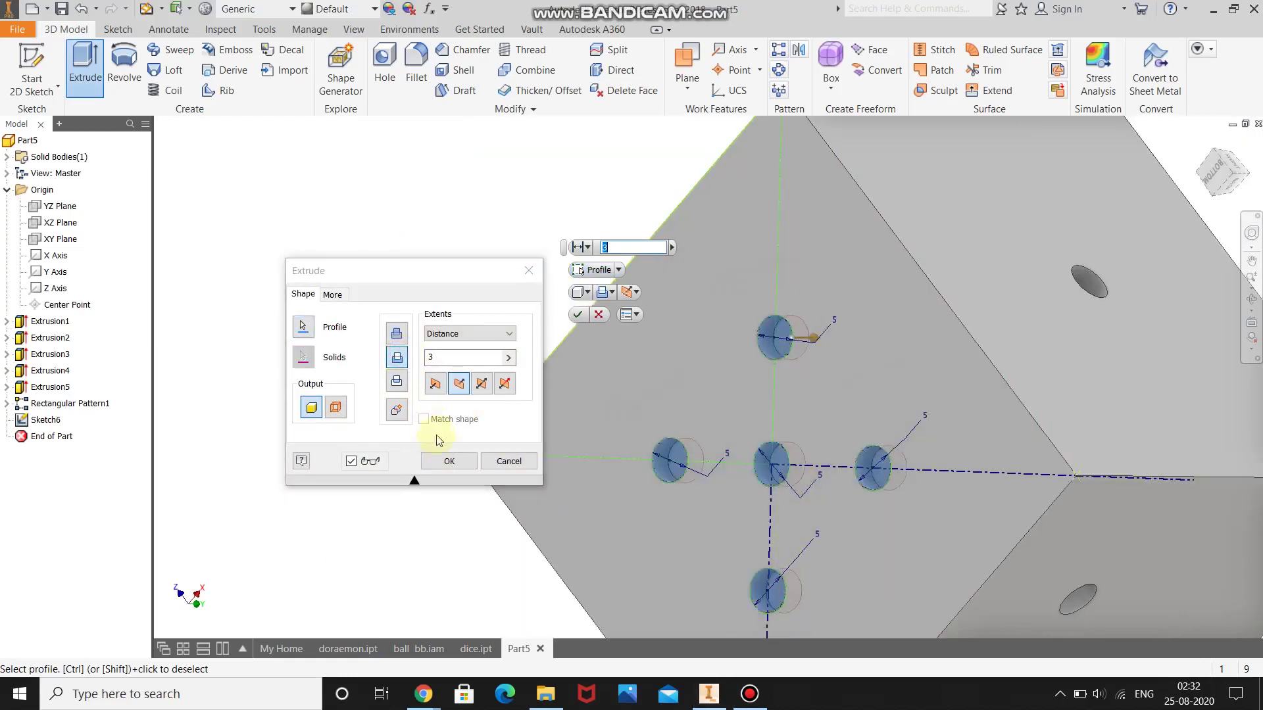
pyautogui.click(447, 463)
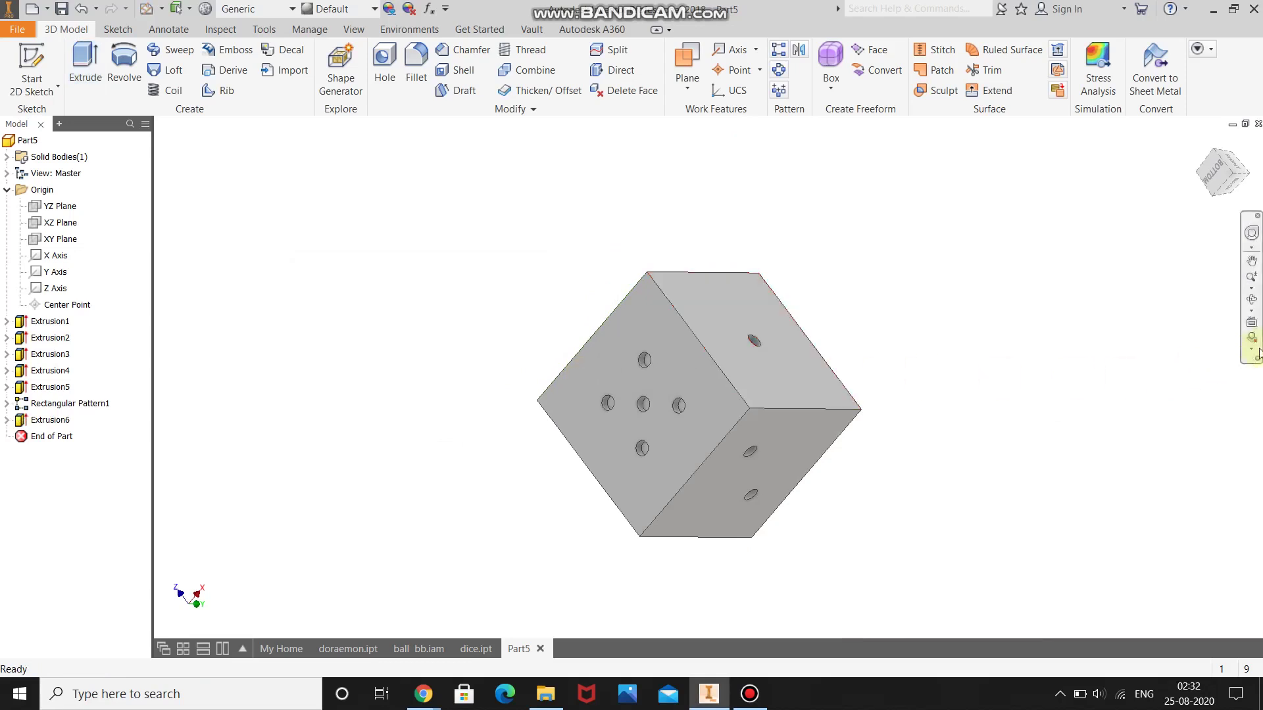
# Start a new sketch on the cube's blank top face.
pyautogui.click(1252, 300)
pyautogui.moveTo(756, 361); pyautogui.dragTo(738, 417)
pyautogui.press('Escape')
pyautogui.click(811, 355)
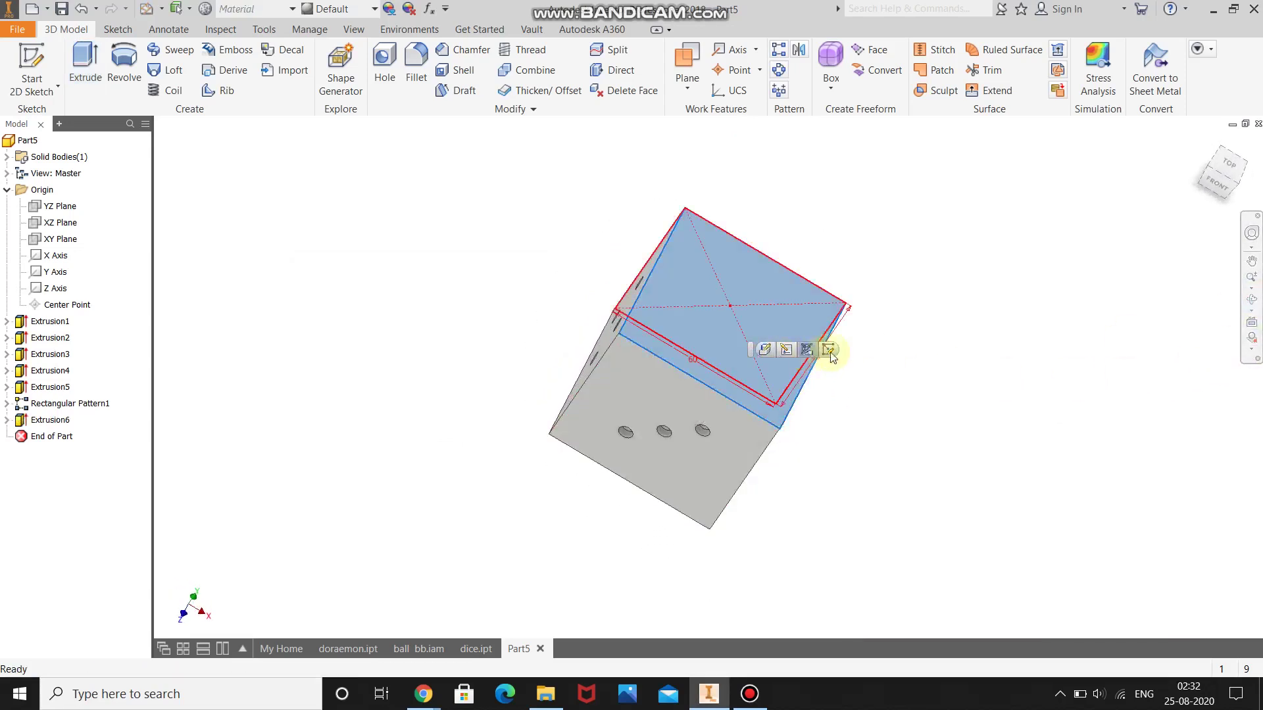
pyautogui.press('s')
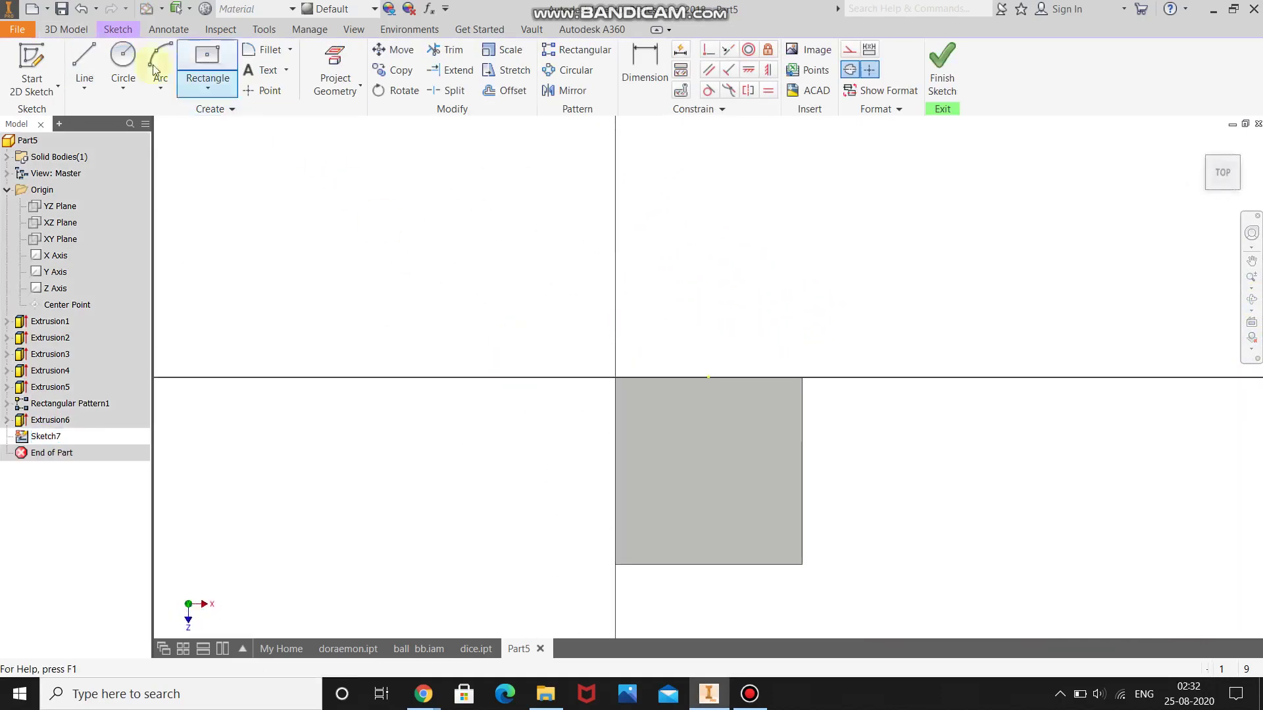
# Draw a 5 mm diameter circle centred at X 20 mm, Y -20 mm on the top face.
pyautogui.press('c')
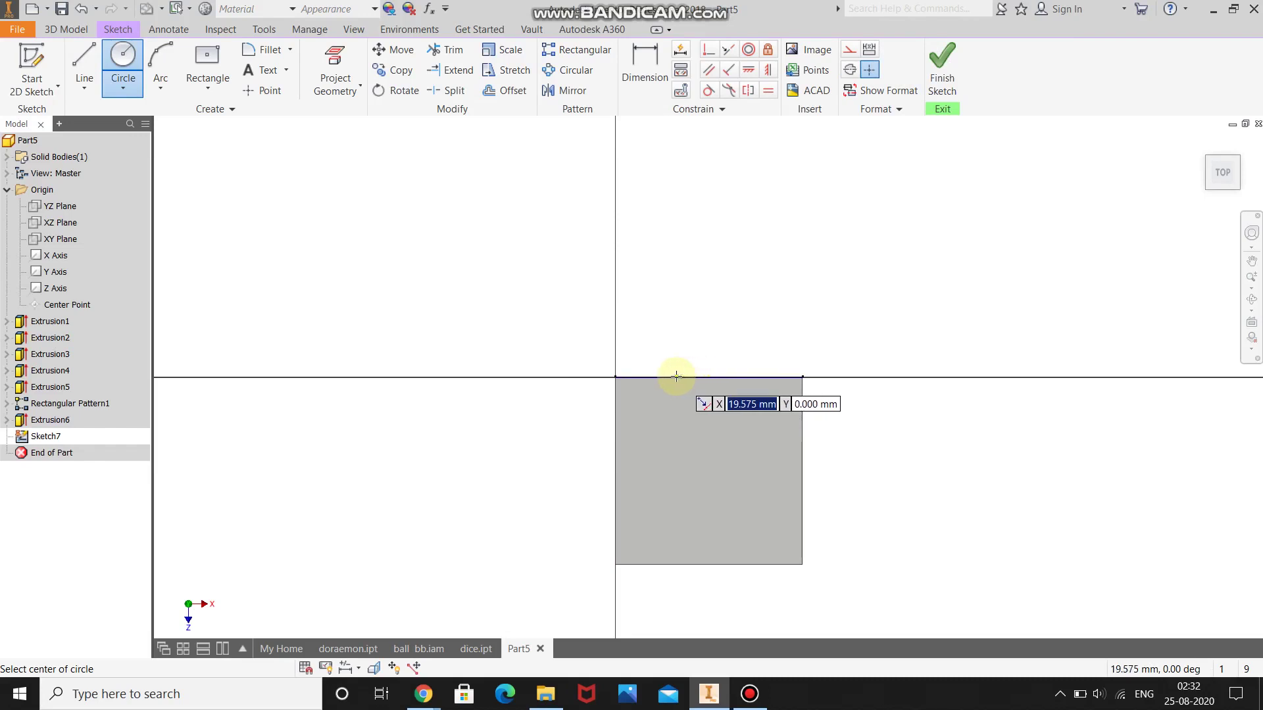
pyautogui.write('20')
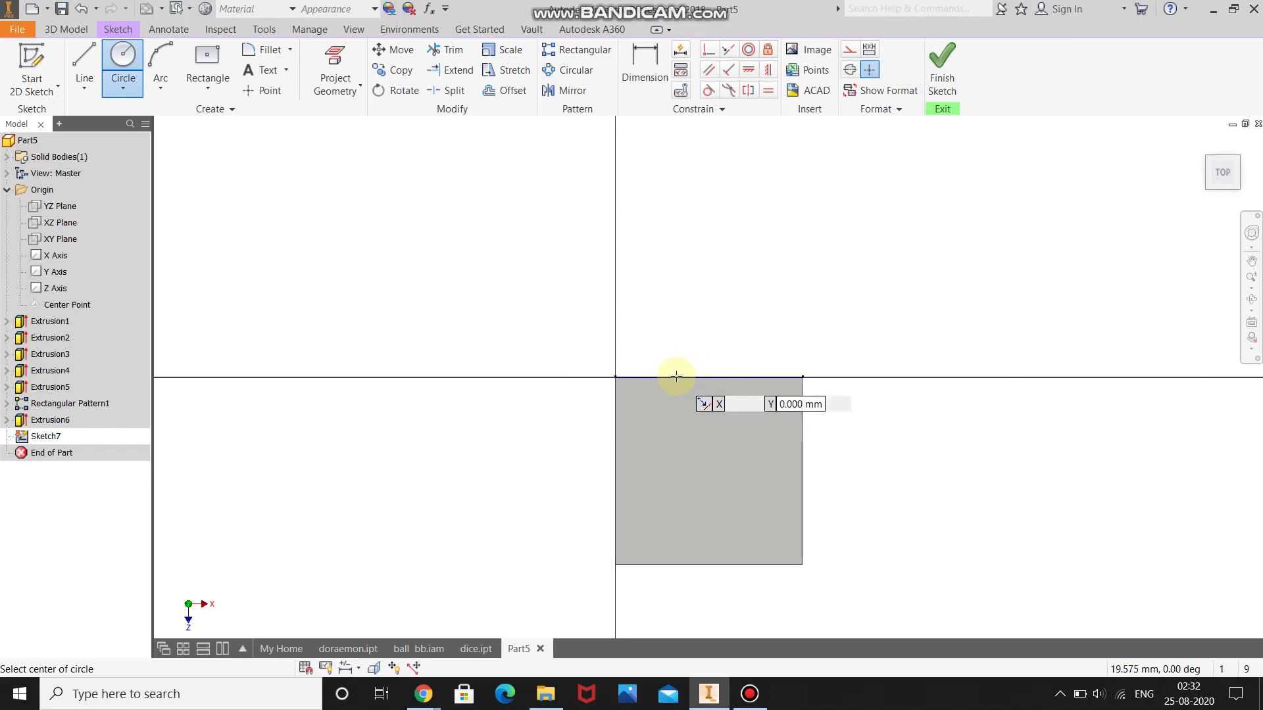
pyautogui.press('Tab')
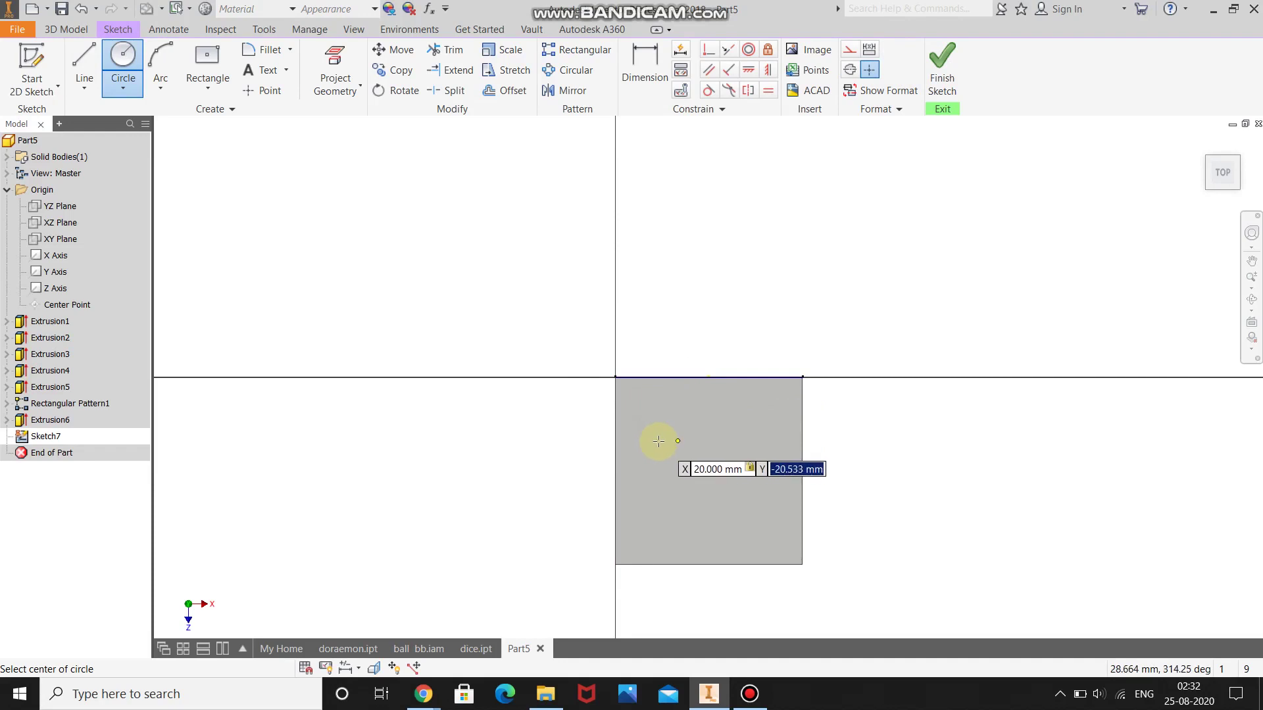
pyautogui.write('-')
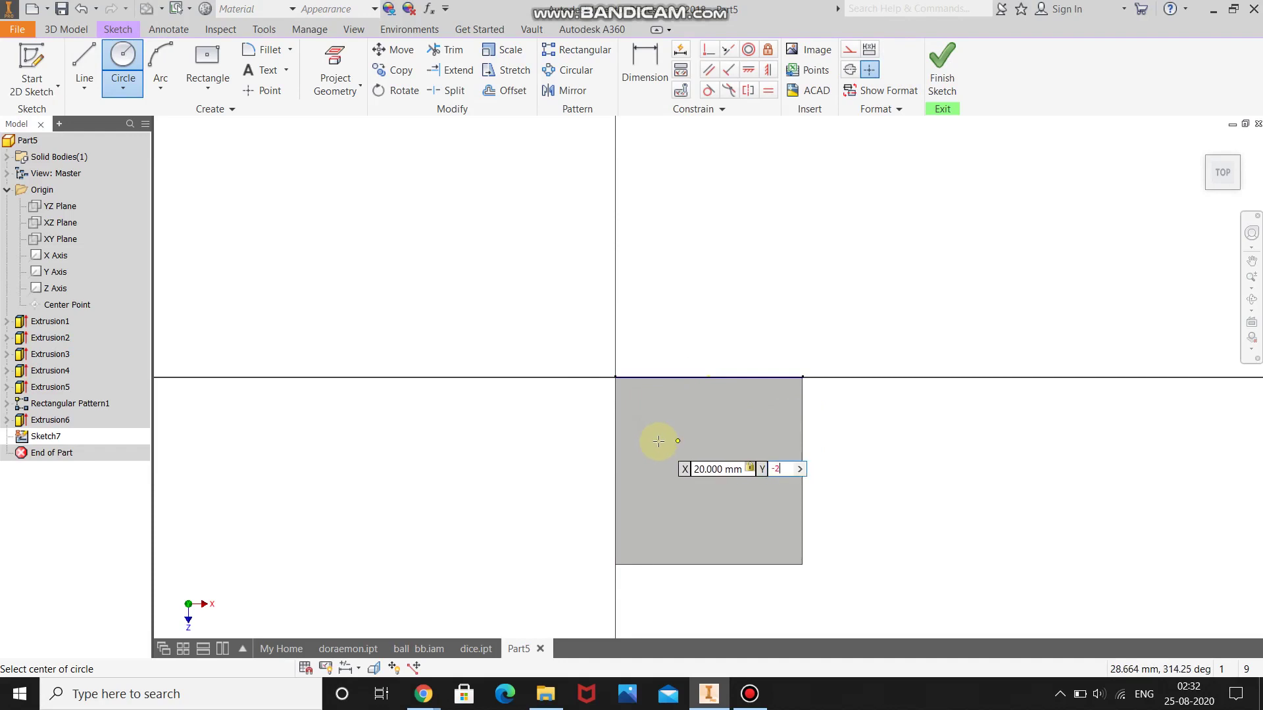
pyautogui.write('20')
pyautogui.press('Tab')
pyautogui.press('Return')
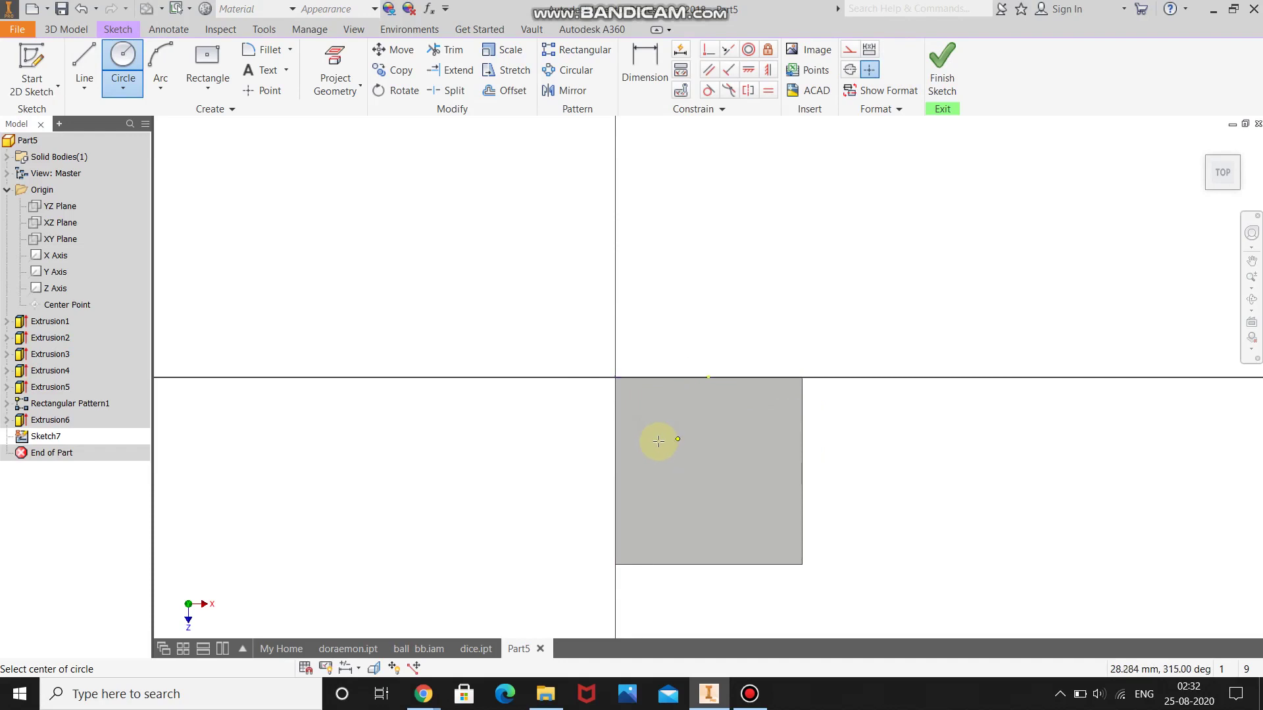
pyautogui.write('5')
pyautogui.press('Return')
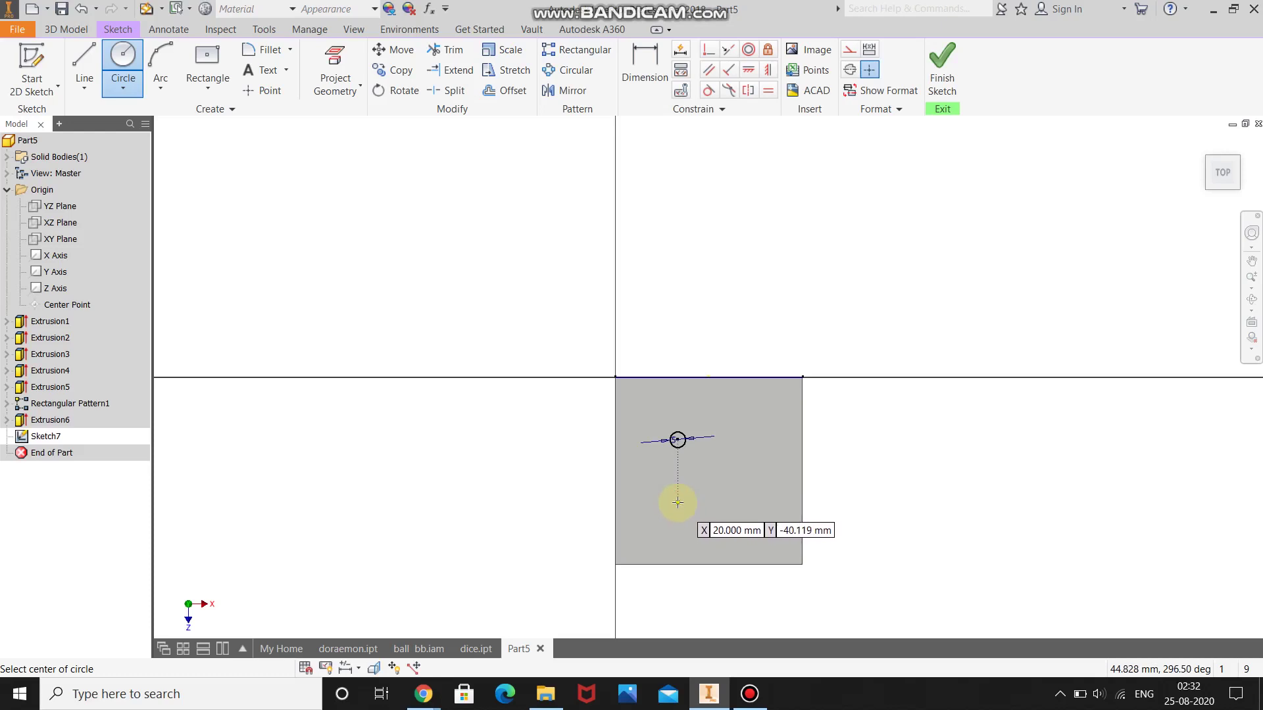
# Draw a 5 mm diameter circle centred at X 20 mm, Y -40 mm, and delete both circles from the sketch.
pyautogui.press('Tab')
pyautogui.write('-40')
pyautogui.press('Tab')
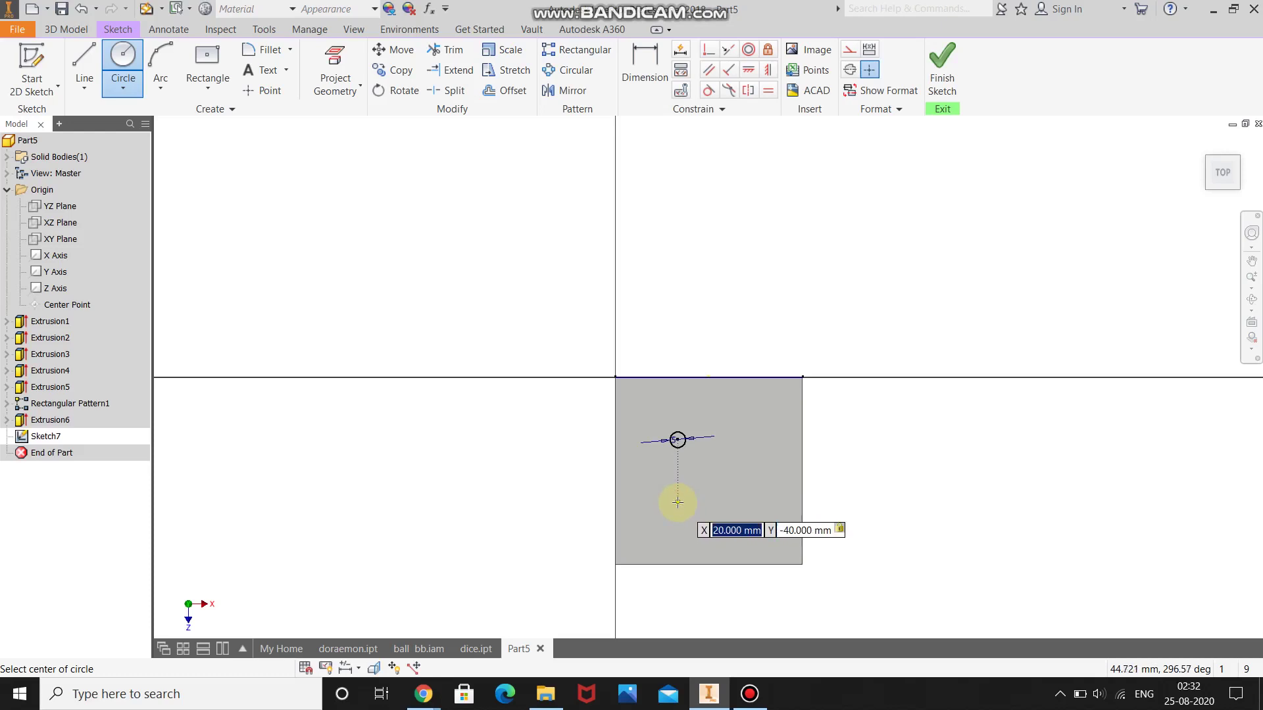
pyautogui.press('Return')
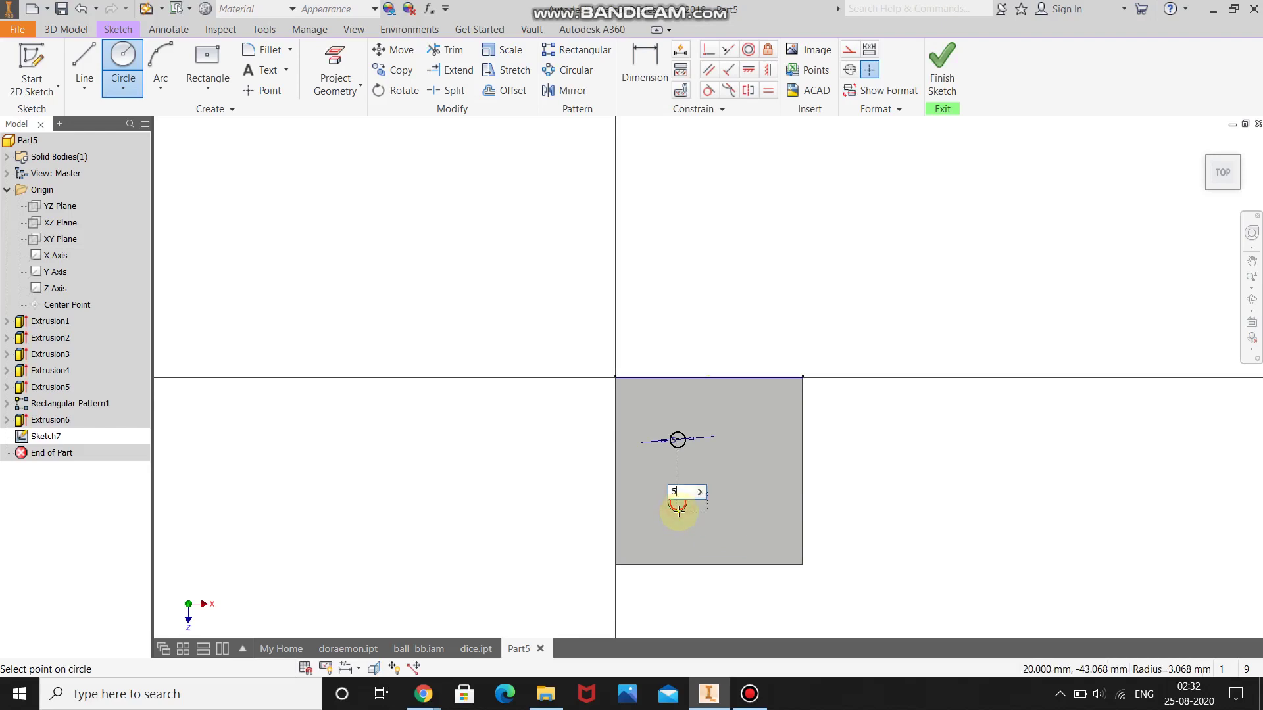
pyautogui.write('5')
pyautogui.press('Return')
pyautogui.press('Escape')
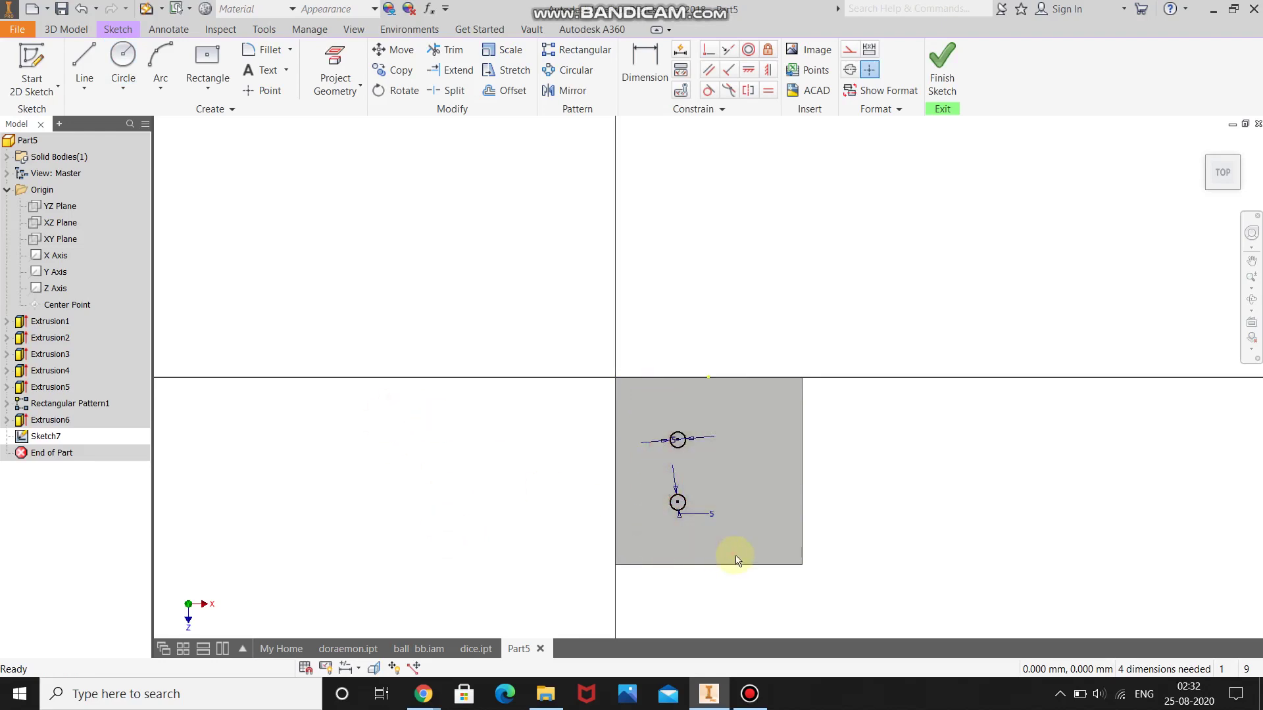
pyautogui.press('Delete')
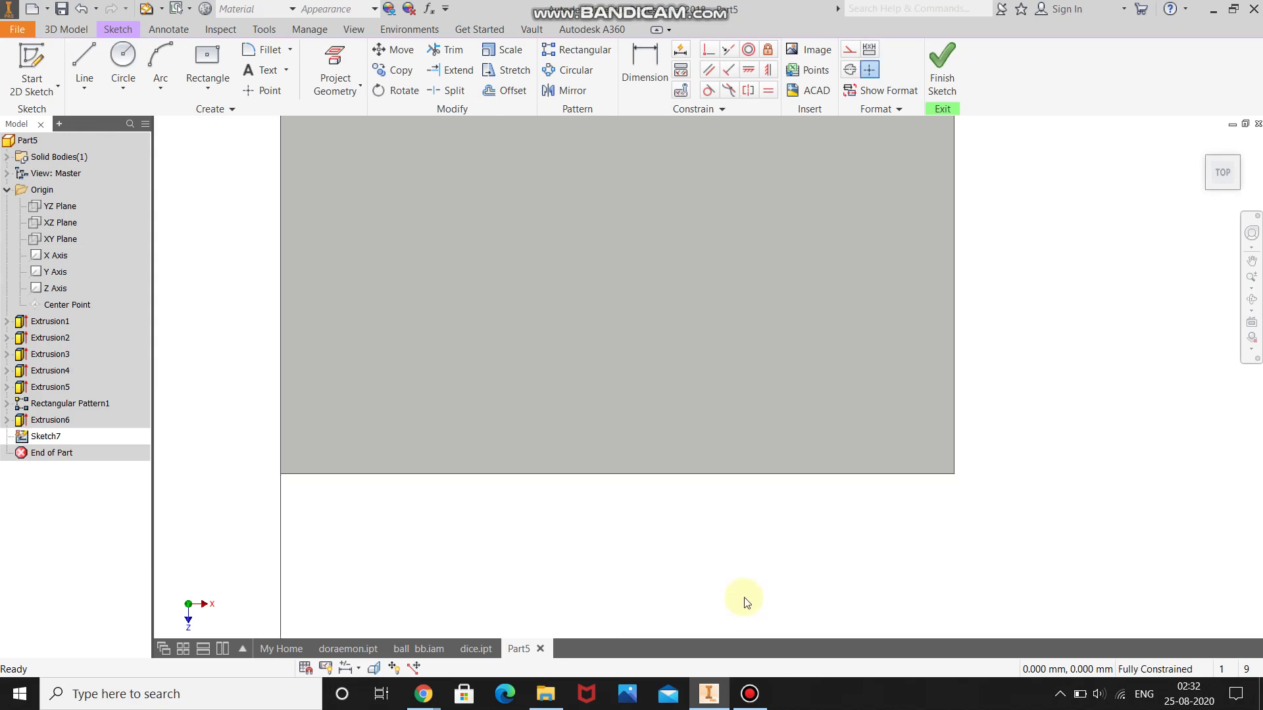
# Draw a 5 mm diameter circle centred at X 20 mm, Y -10 mm on the top face.
pyautogui.scroll(3, 744, 600)
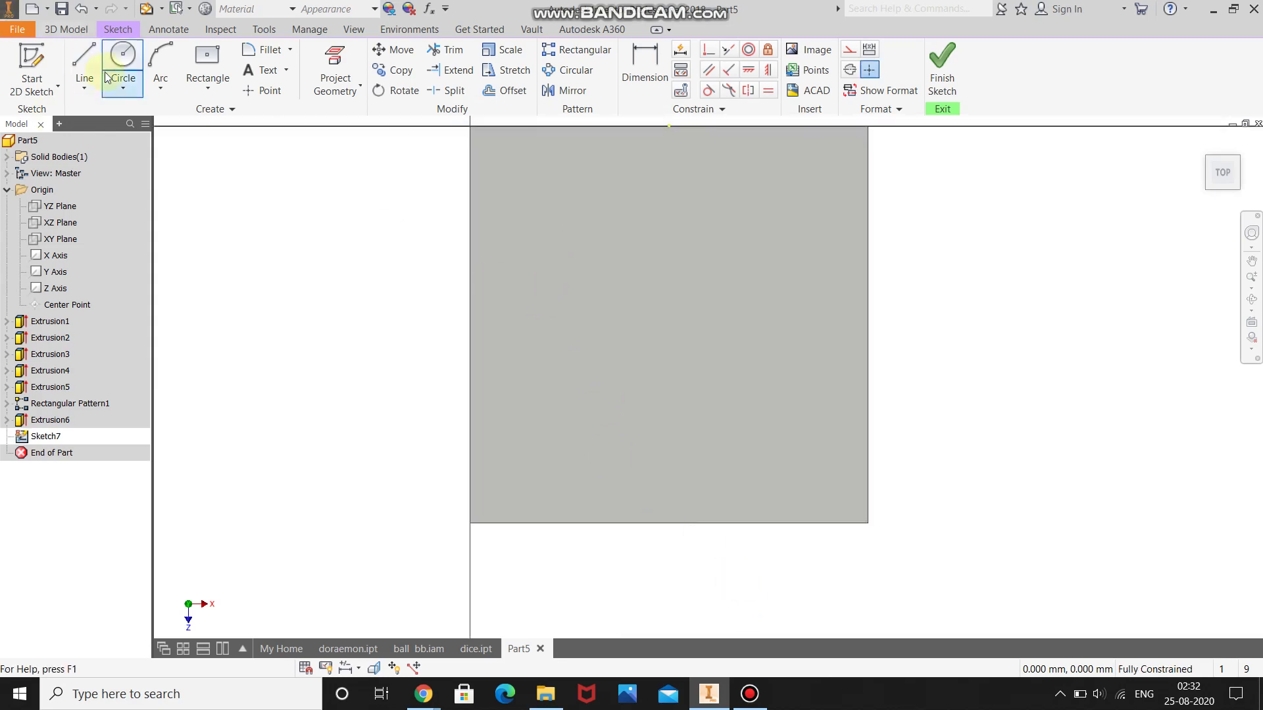
pyautogui.click(123, 56)
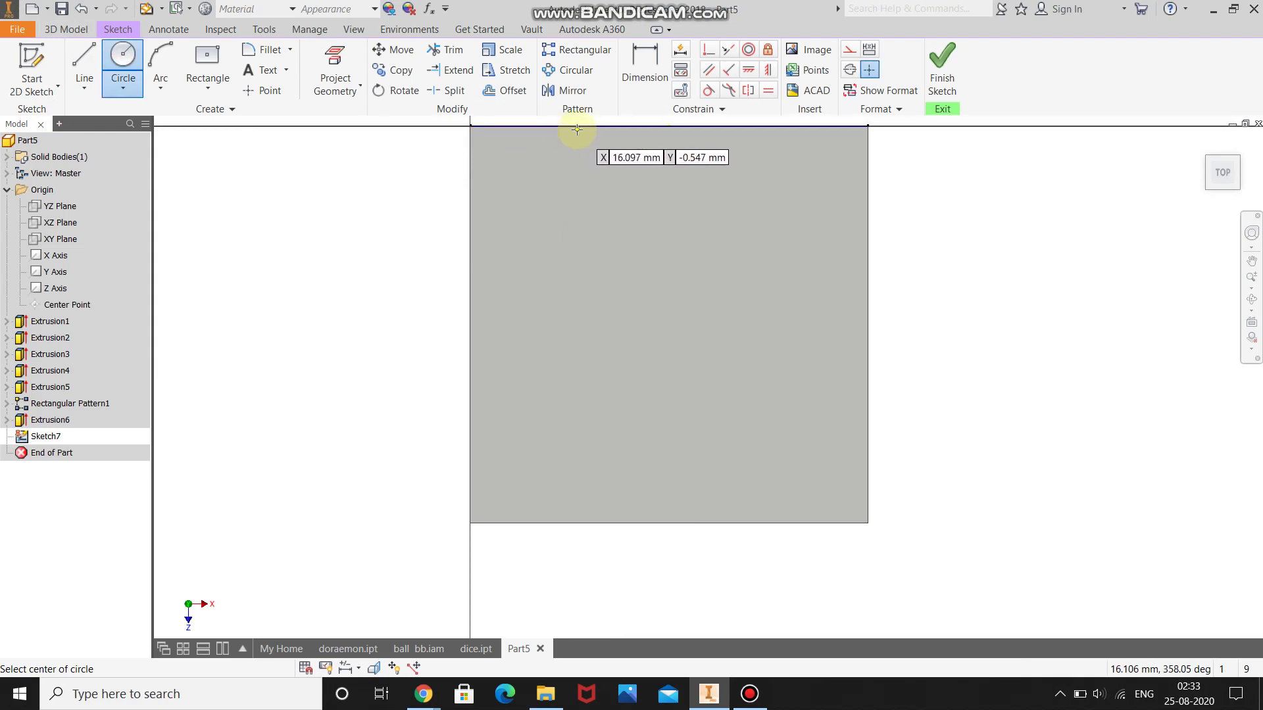
pyautogui.write('20')
pyautogui.press('Tab')
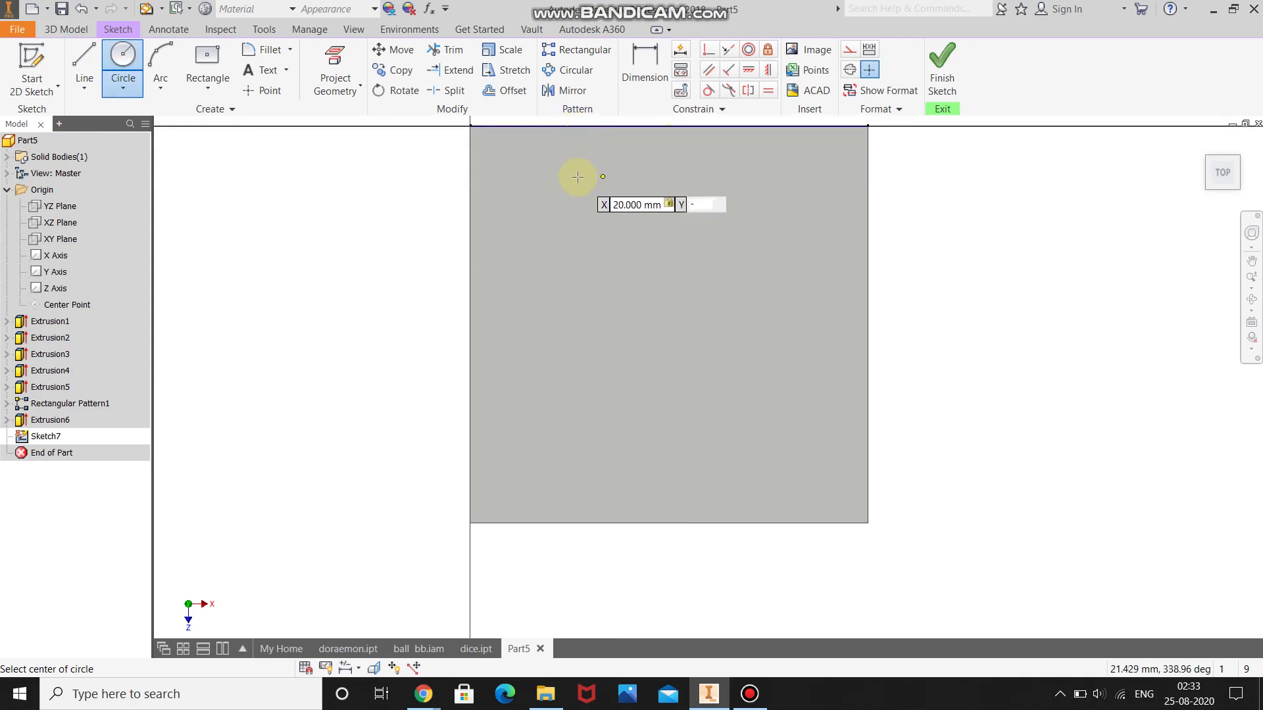
pyautogui.write('-10')
pyautogui.press('Tab')
pyautogui.press('Return')
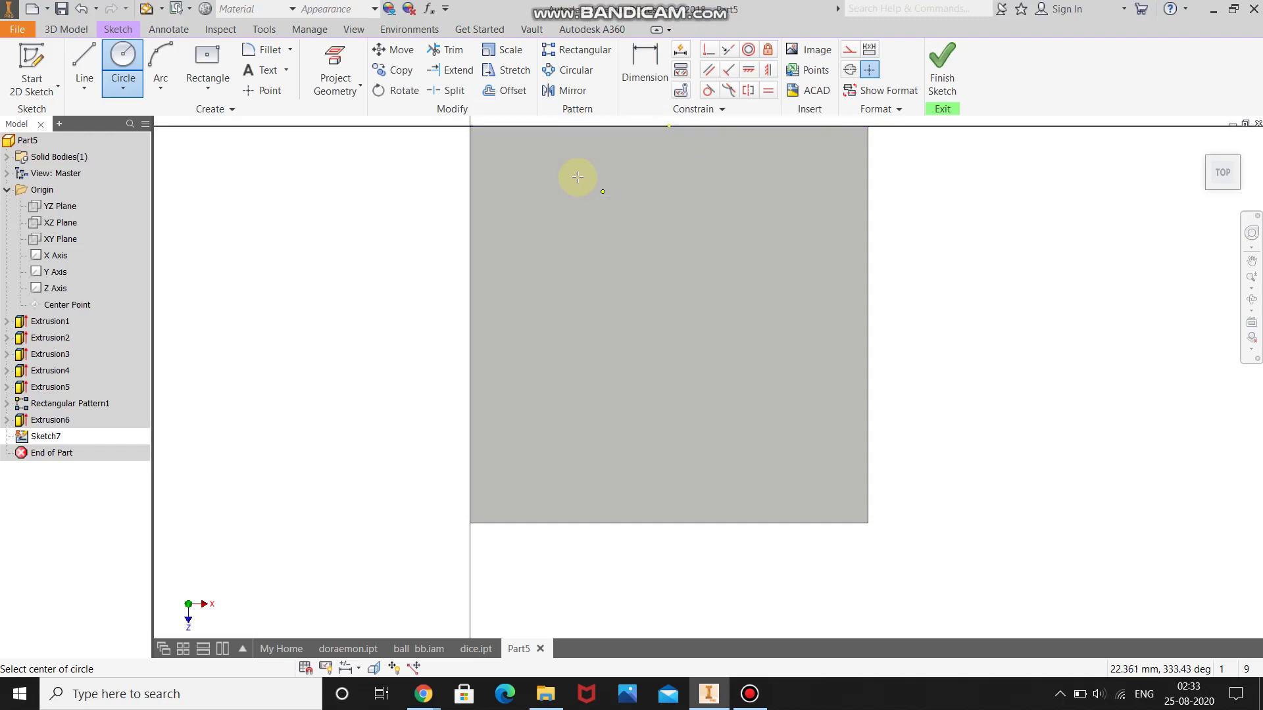
pyautogui.write('5')
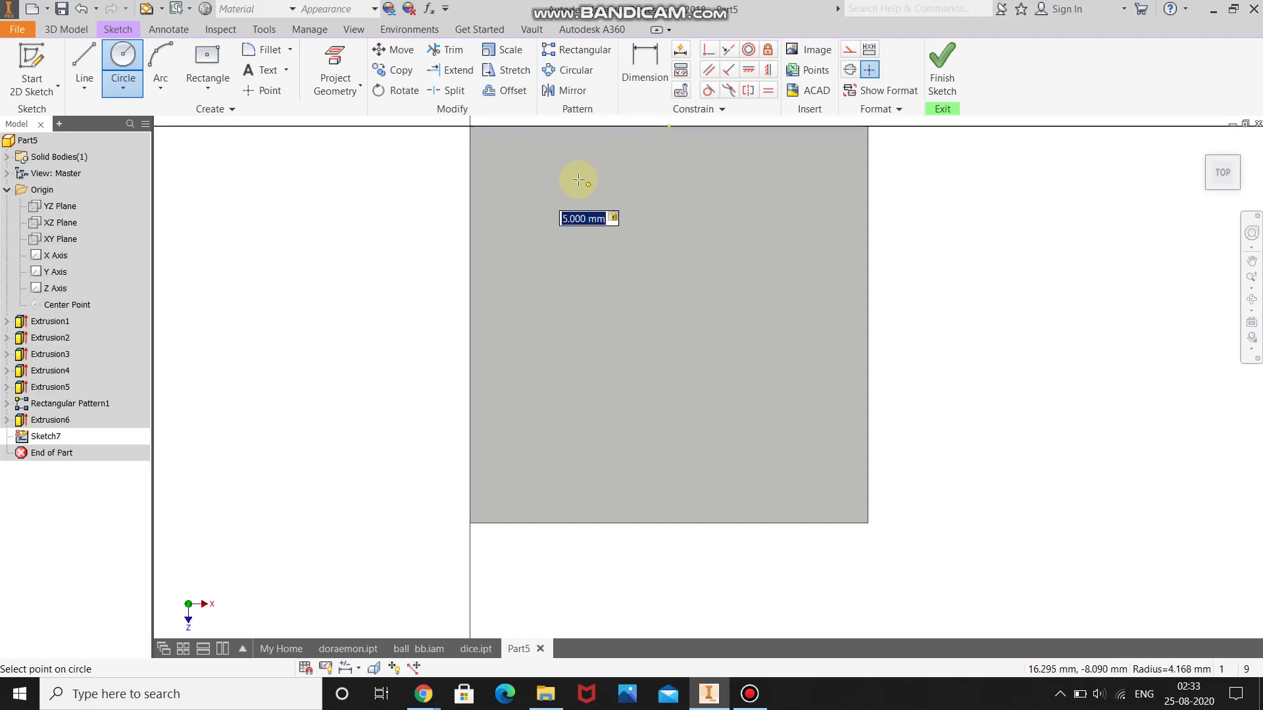
pyautogui.press('Return')
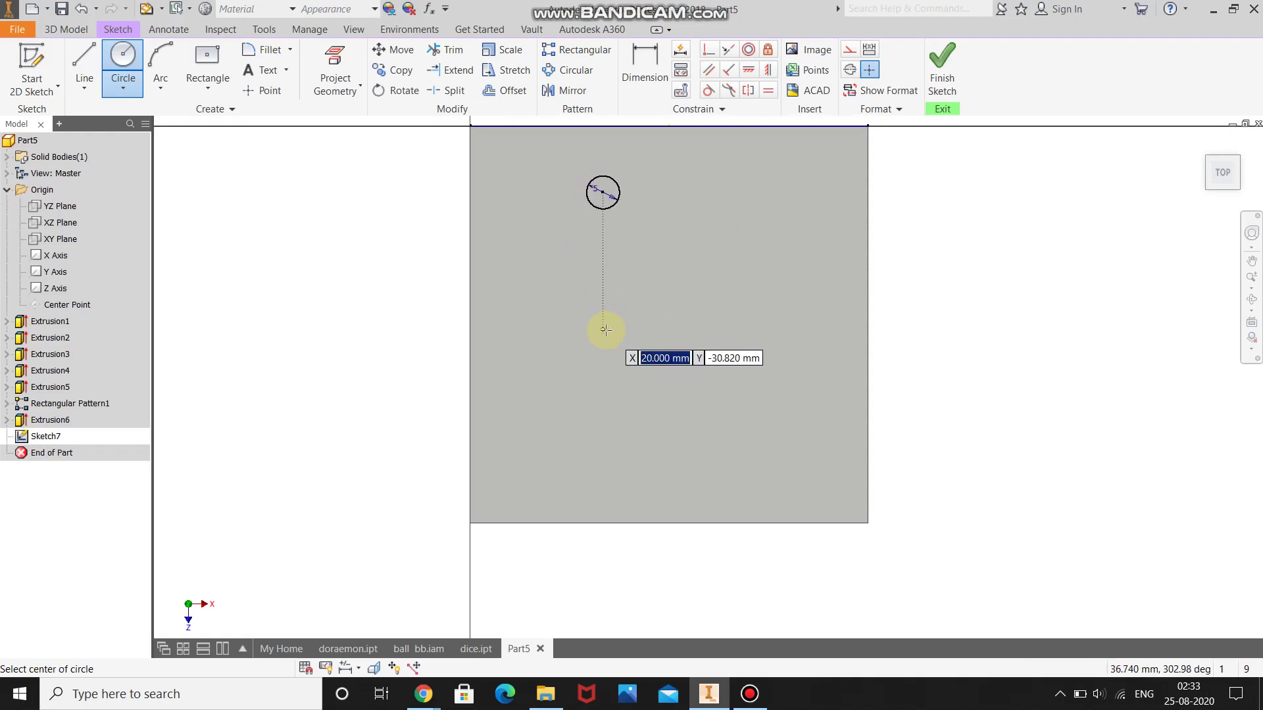
# Draw a 5 mm diameter circle centred at X 20 mm, Y -30 mm, directly below the first circle.
pyautogui.press('Tab')
pyautogui.write('-30')
pyautogui.press('Tab')
pyautogui.press('Return')
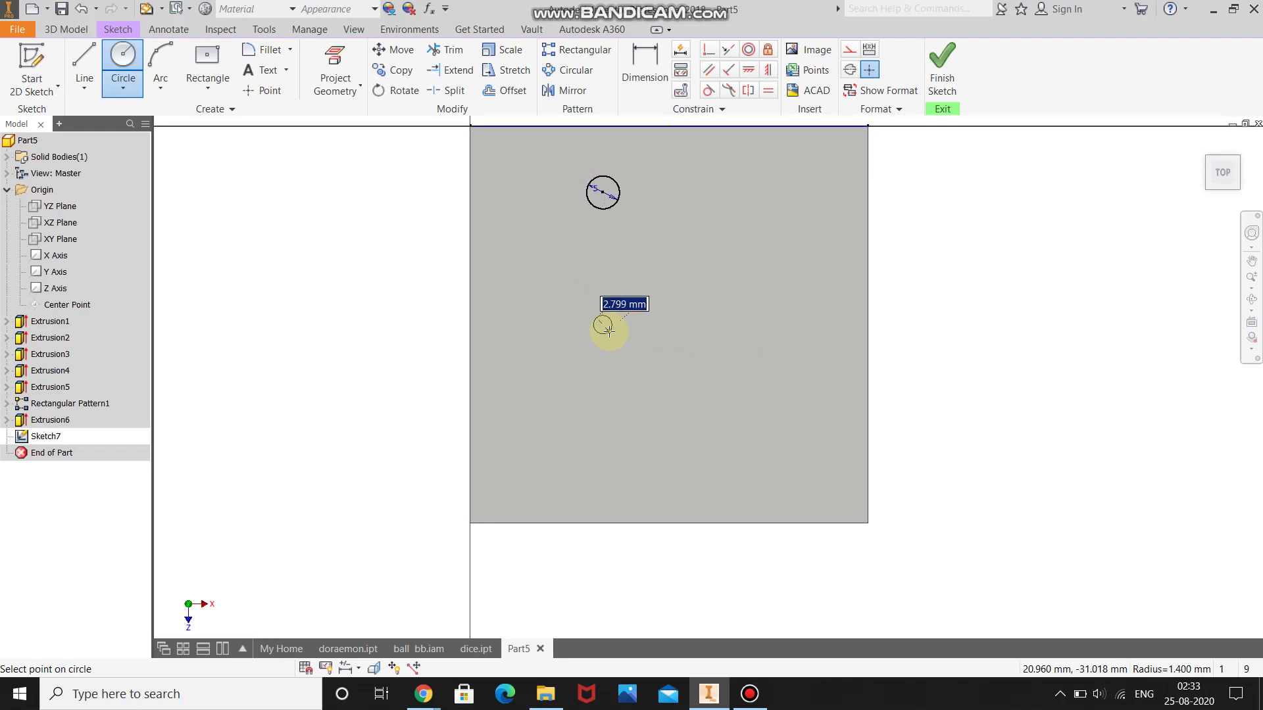
pyautogui.press('Return')
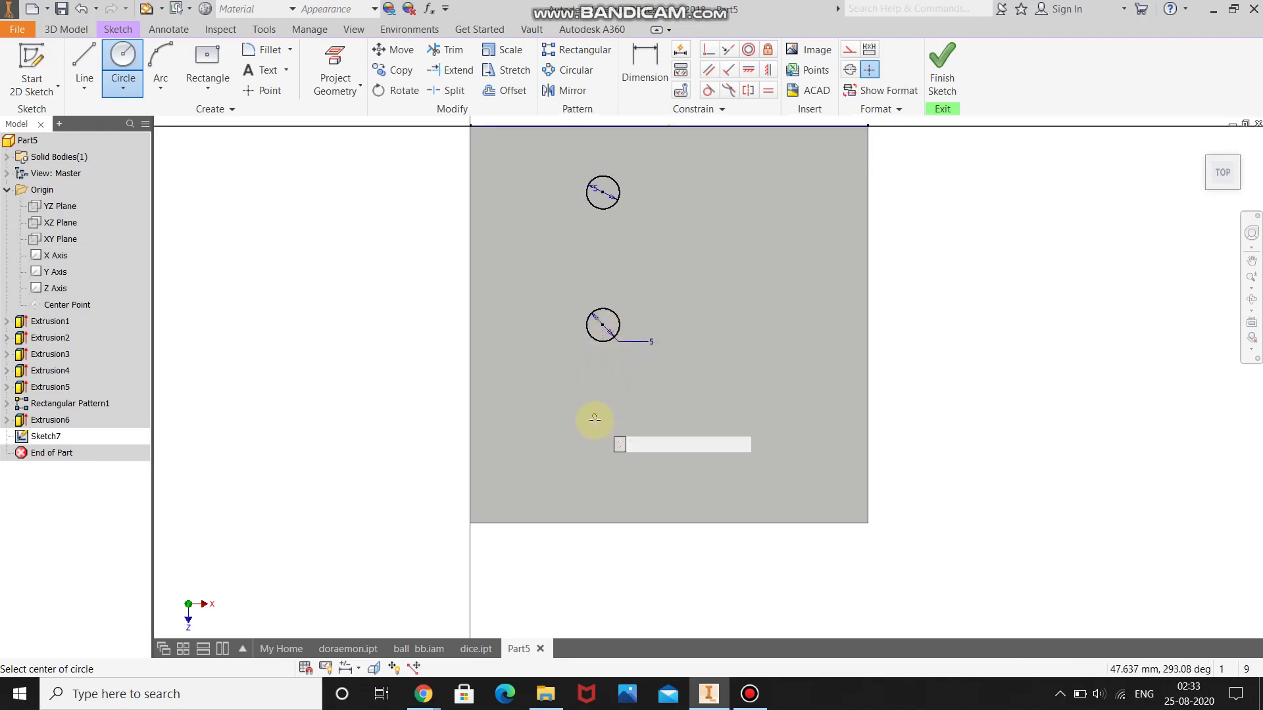
# Draw a 5 mm diameter circle centred at X 20 mm, Y -50 mm in the same column, and finish the sketch.
pyautogui.press('Tab')
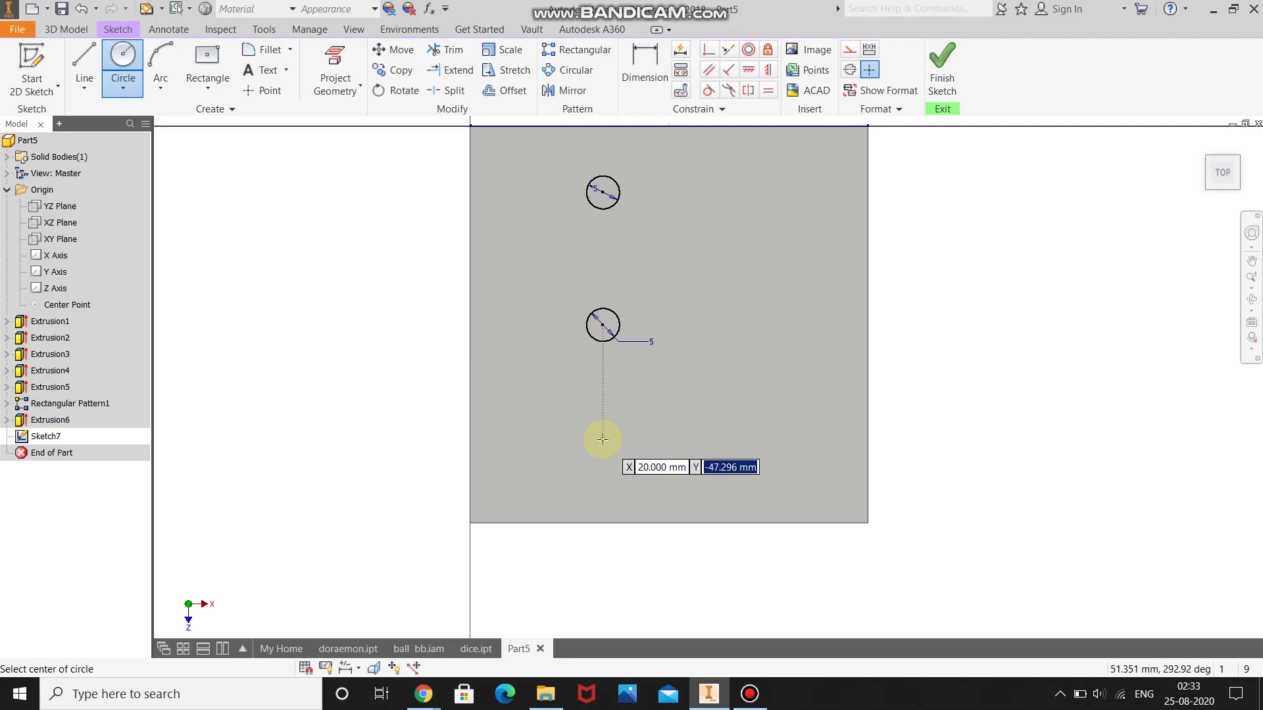
pyautogui.write('-')
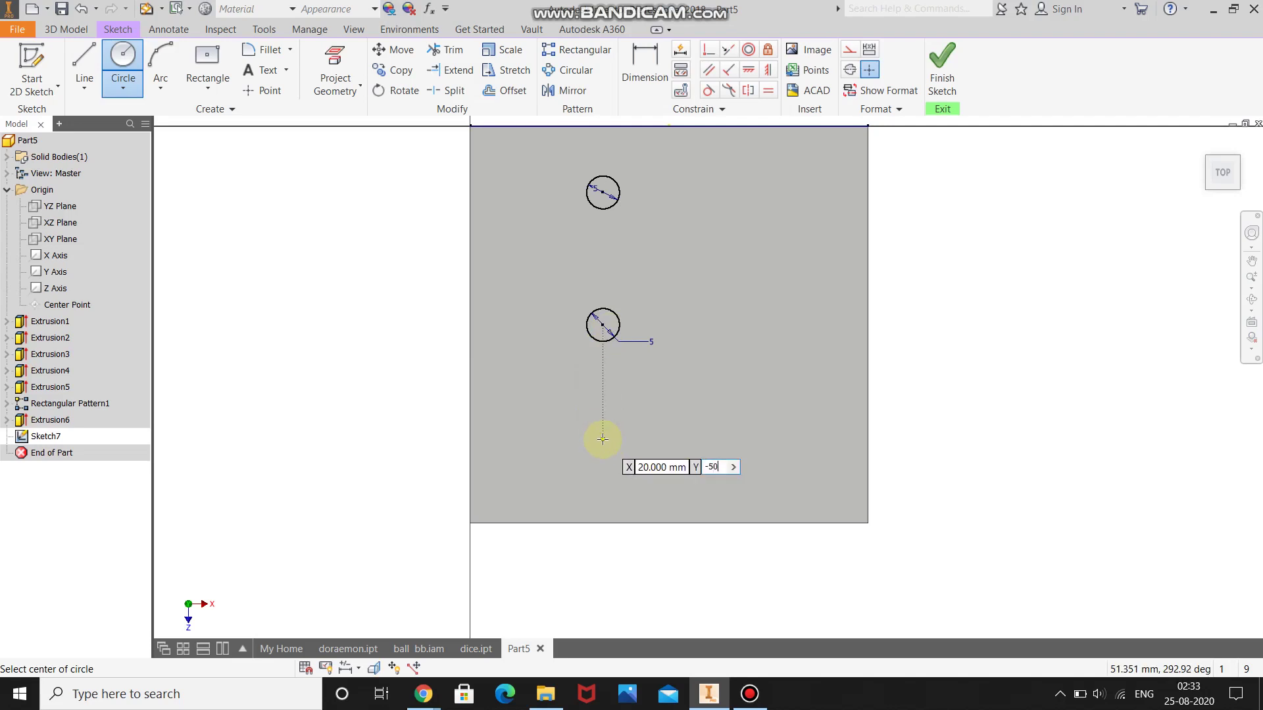
pyautogui.write('50')
pyautogui.press('Return')
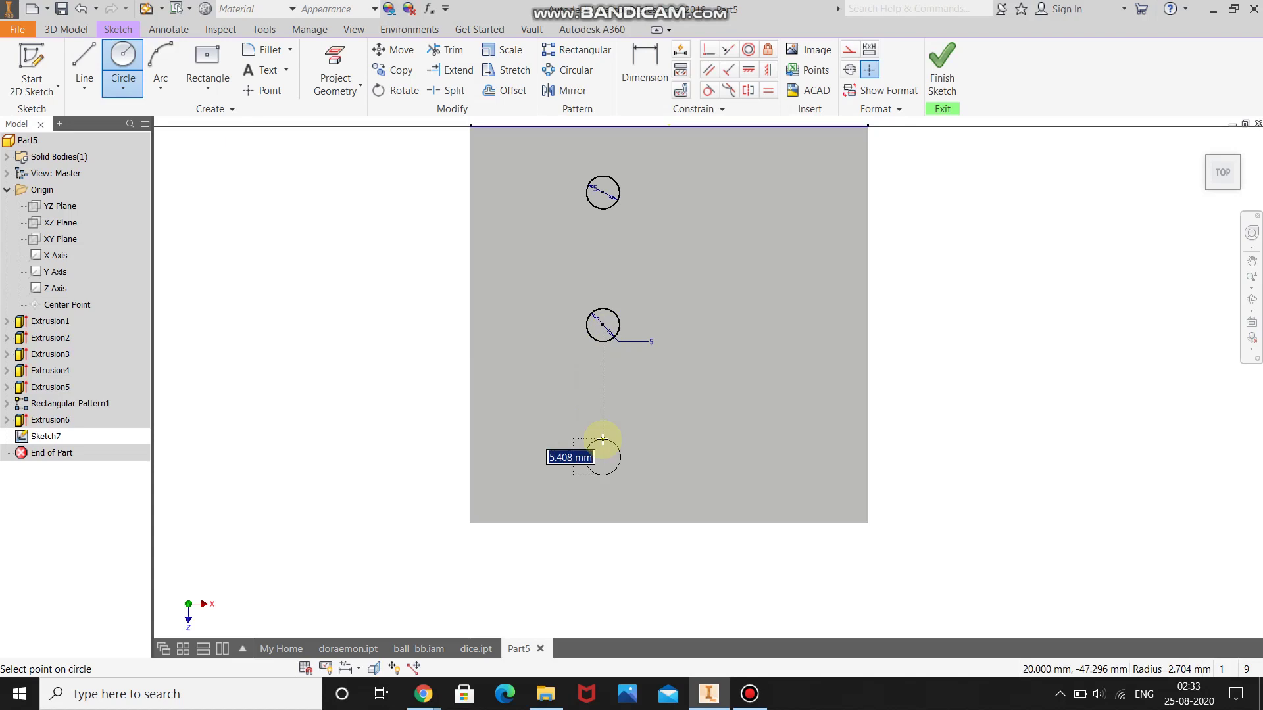
pyautogui.write('2.5')
pyautogui.press('Return')
pyautogui.rightClick(772, 395)
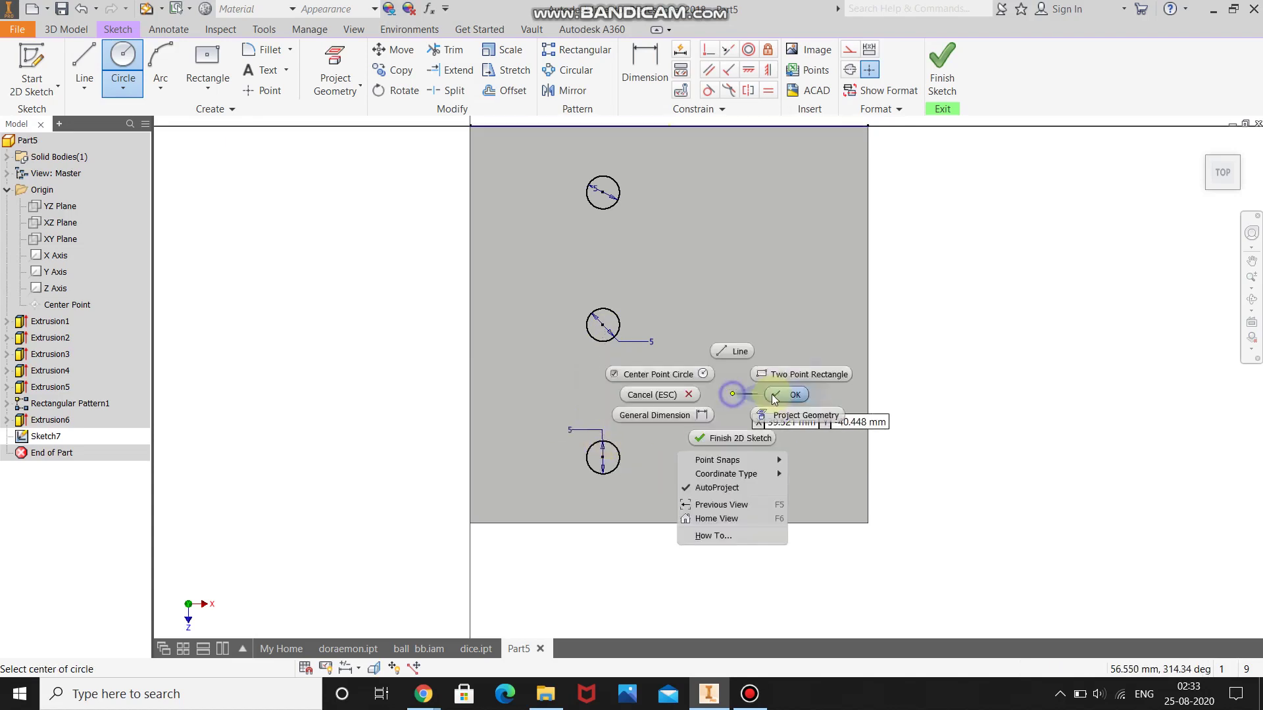
pyautogui.click(743, 352)
pyautogui.click(942, 66)
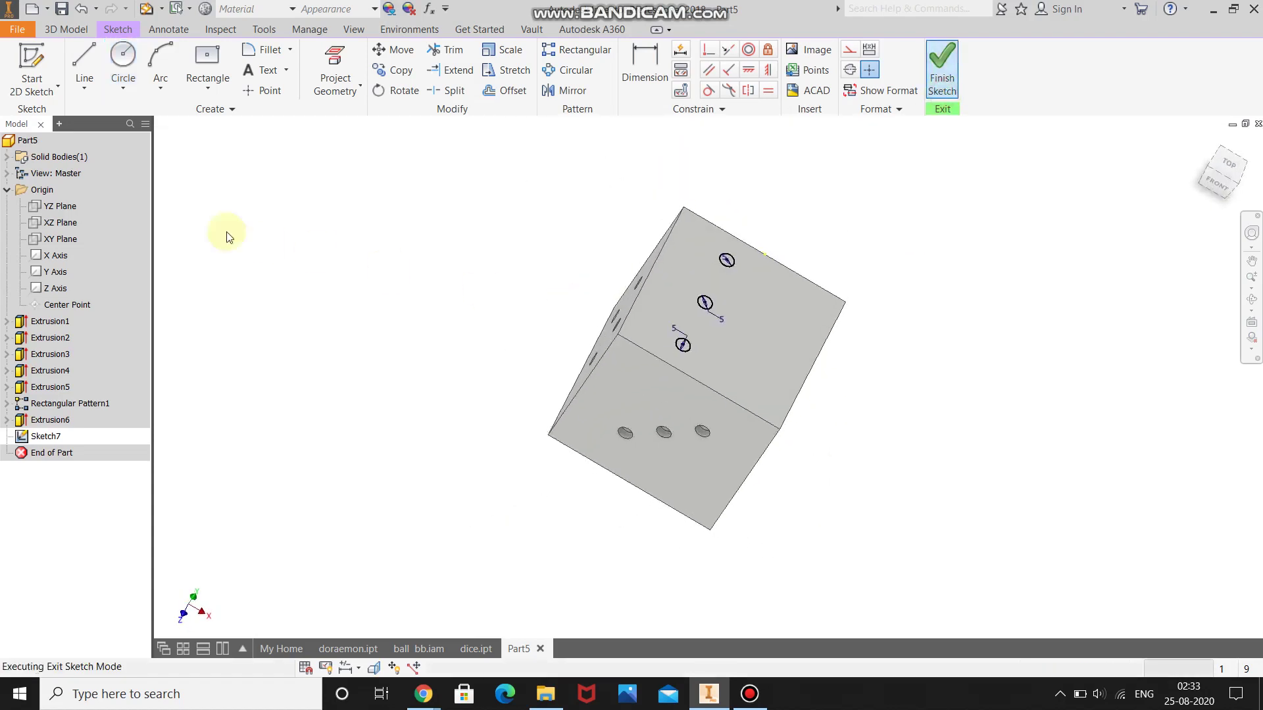
# Extrude the three circles on the top face as a cut 3 mm deep into the cube.
pyautogui.click(85, 69)
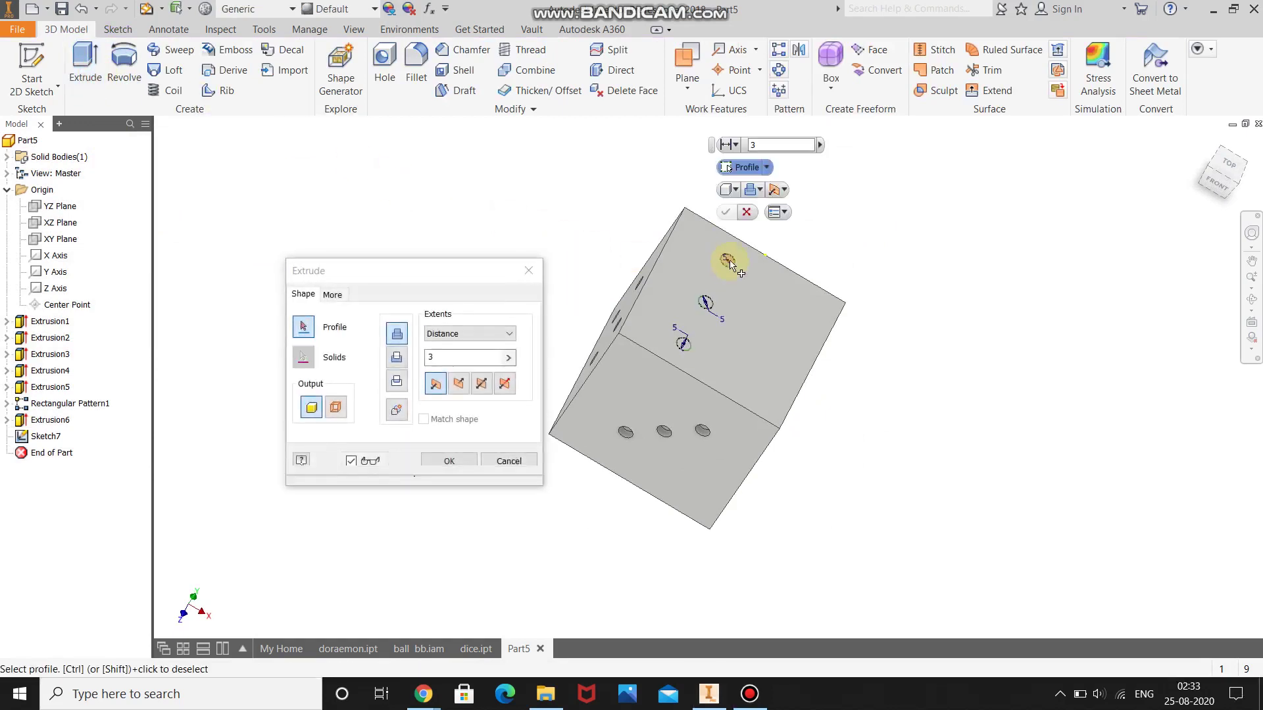
pyautogui.click(706, 301)
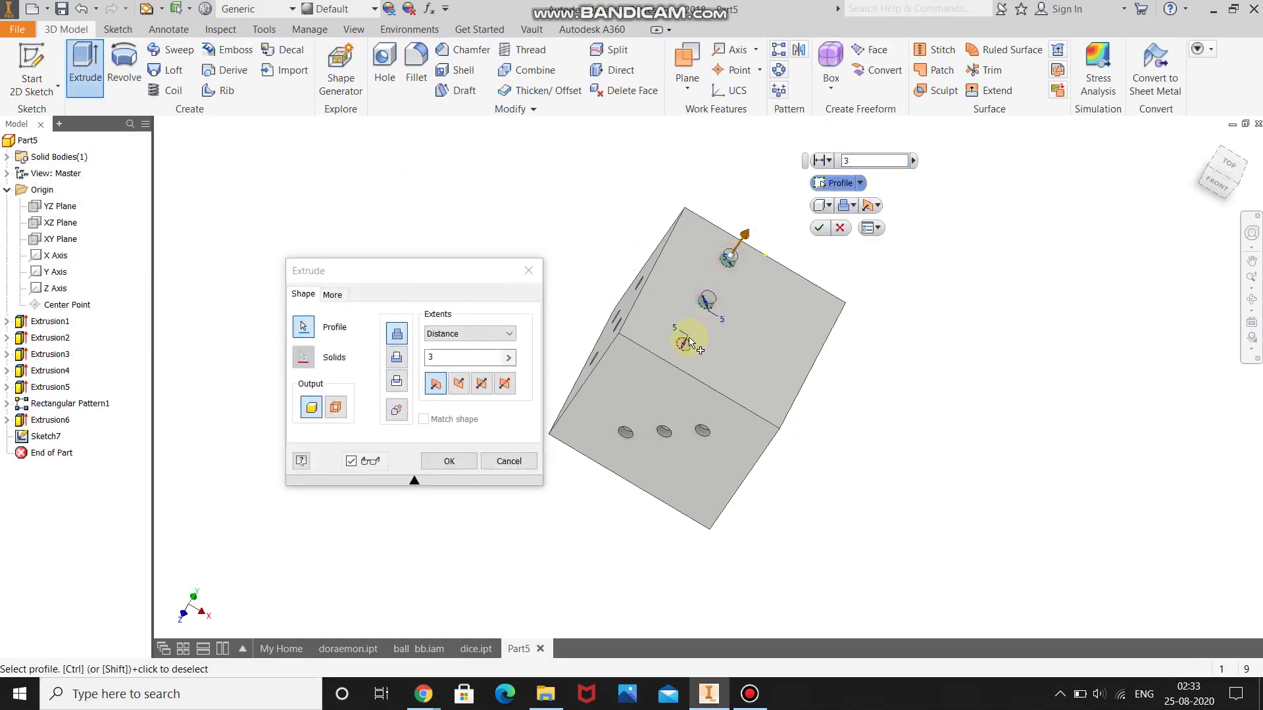
pyautogui.click(399, 358)
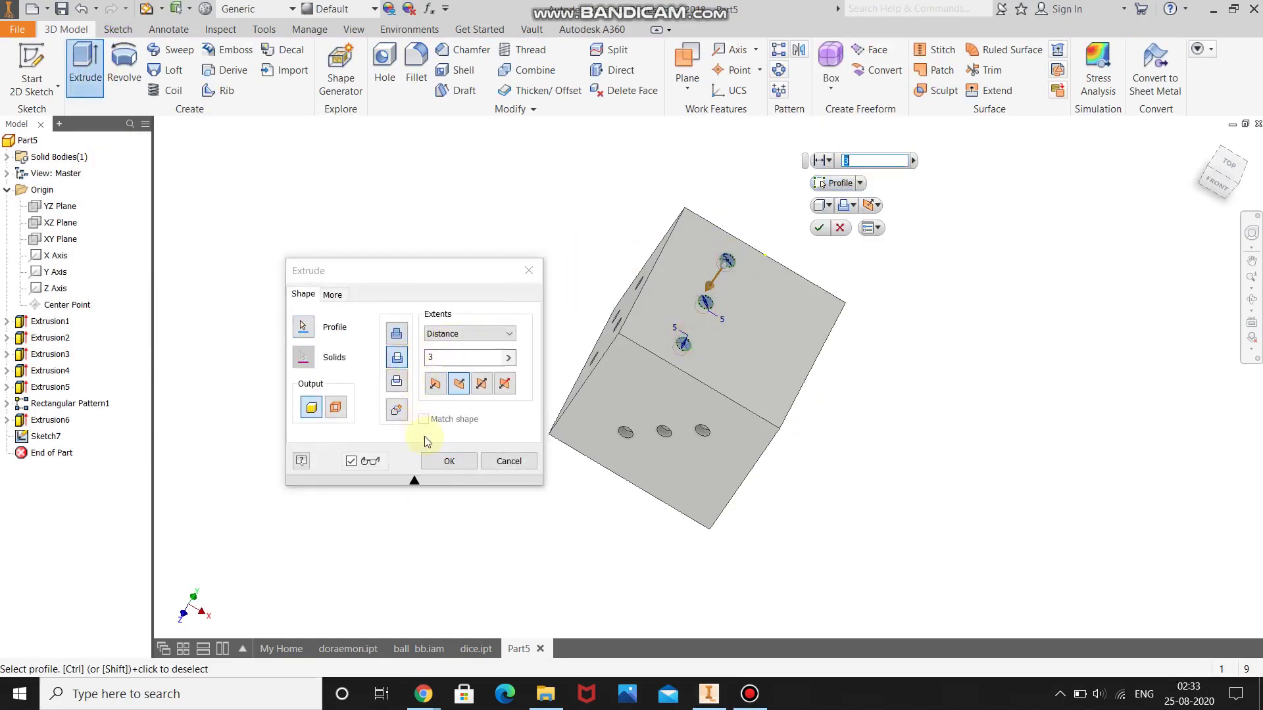
pyautogui.click(449, 461)
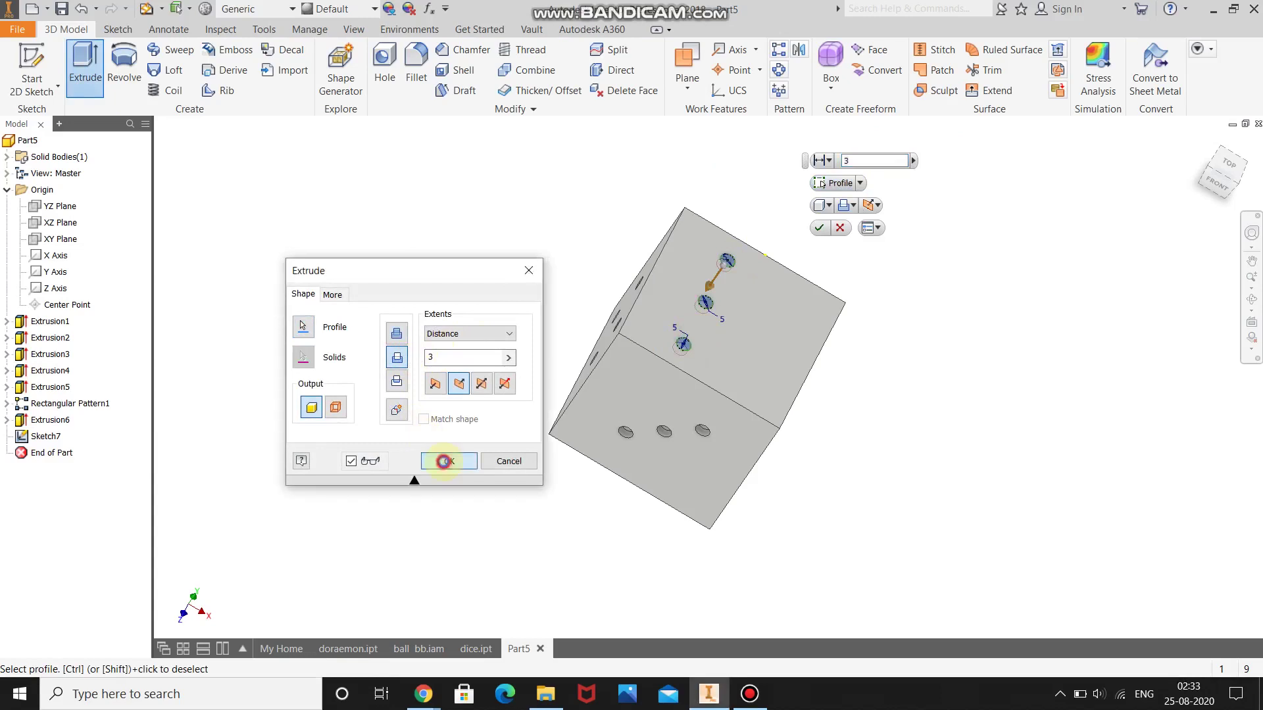
# Pattern the three-pip cut on the top face along the X axis with 2 occurrences spaced 20 mm apart.
pyautogui.click(1251, 299)
pyautogui.moveTo(651, 350); pyautogui.dragTo(648, 377)
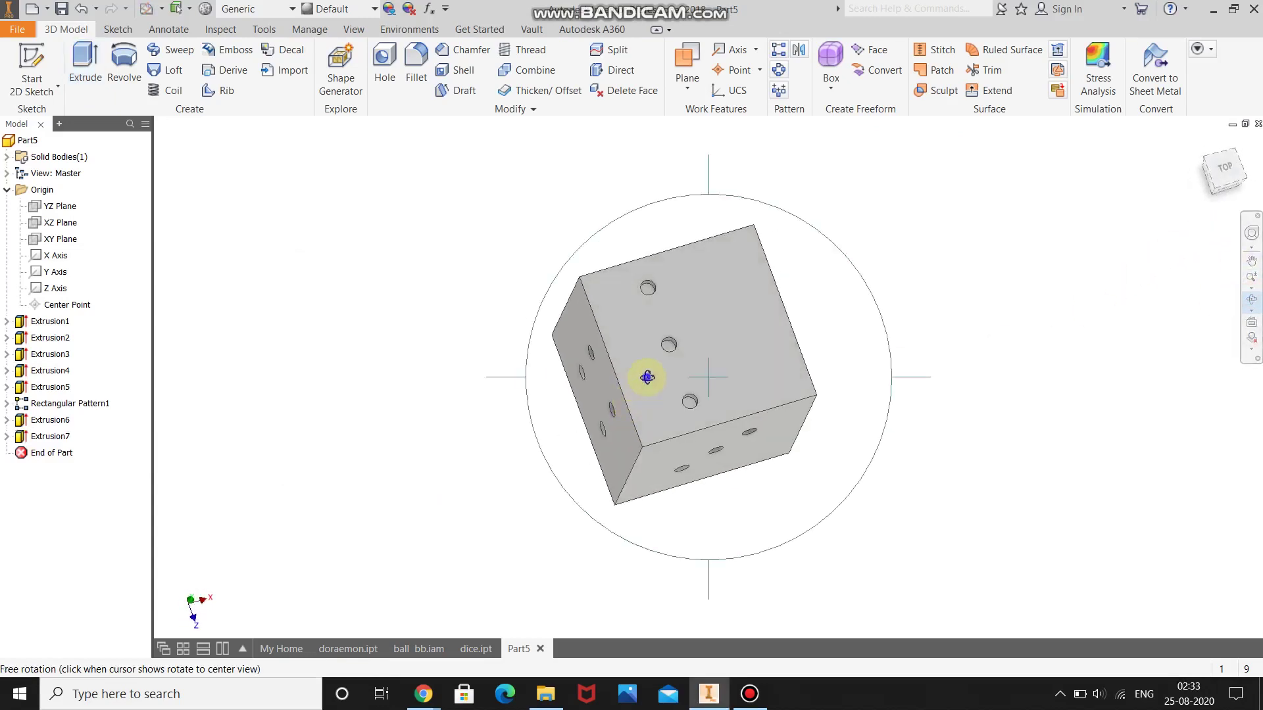
pyautogui.rightClick(452, 191)
pyautogui.click(496, 192)
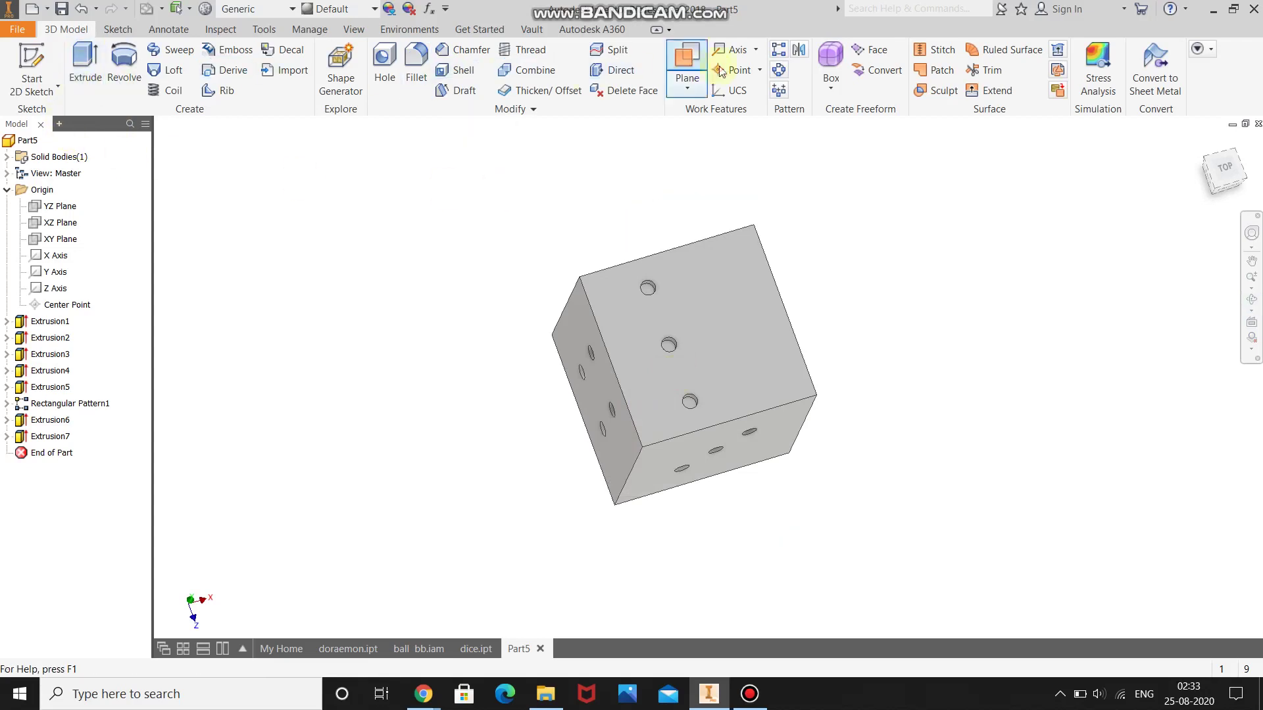
pyautogui.click(779, 50)
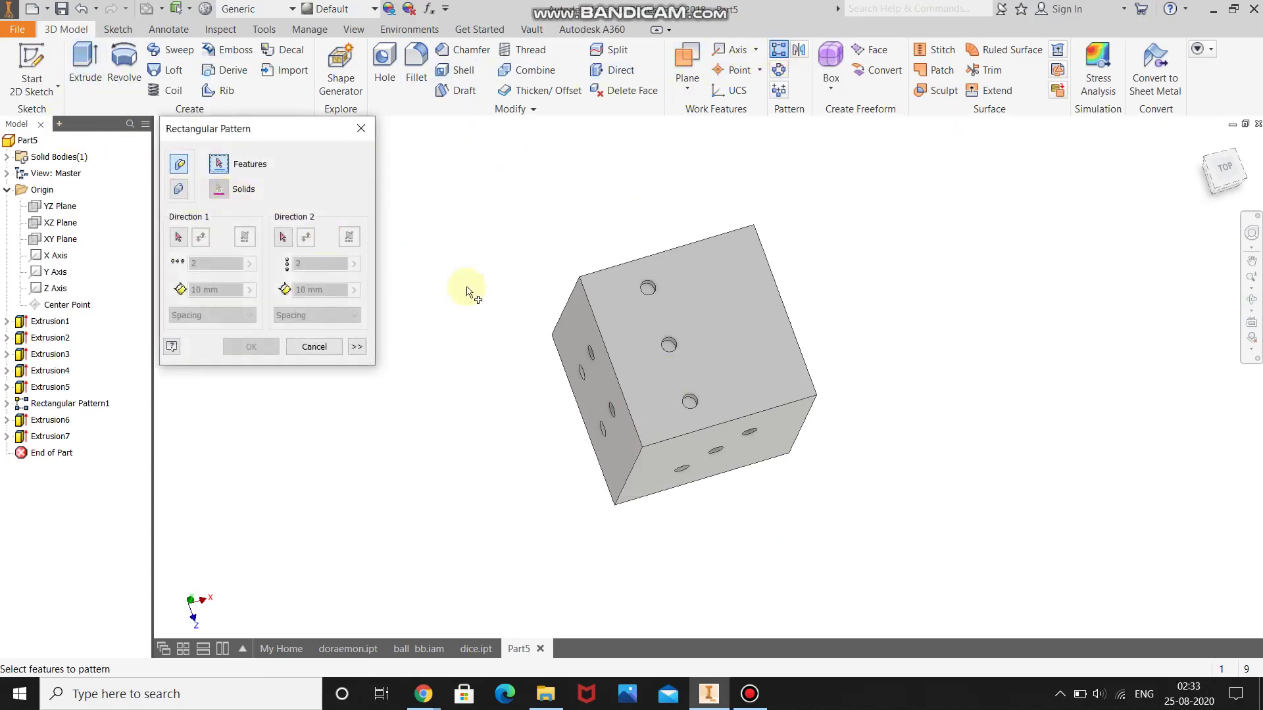
pyautogui.click(648, 287)
pyautogui.click(179, 237)
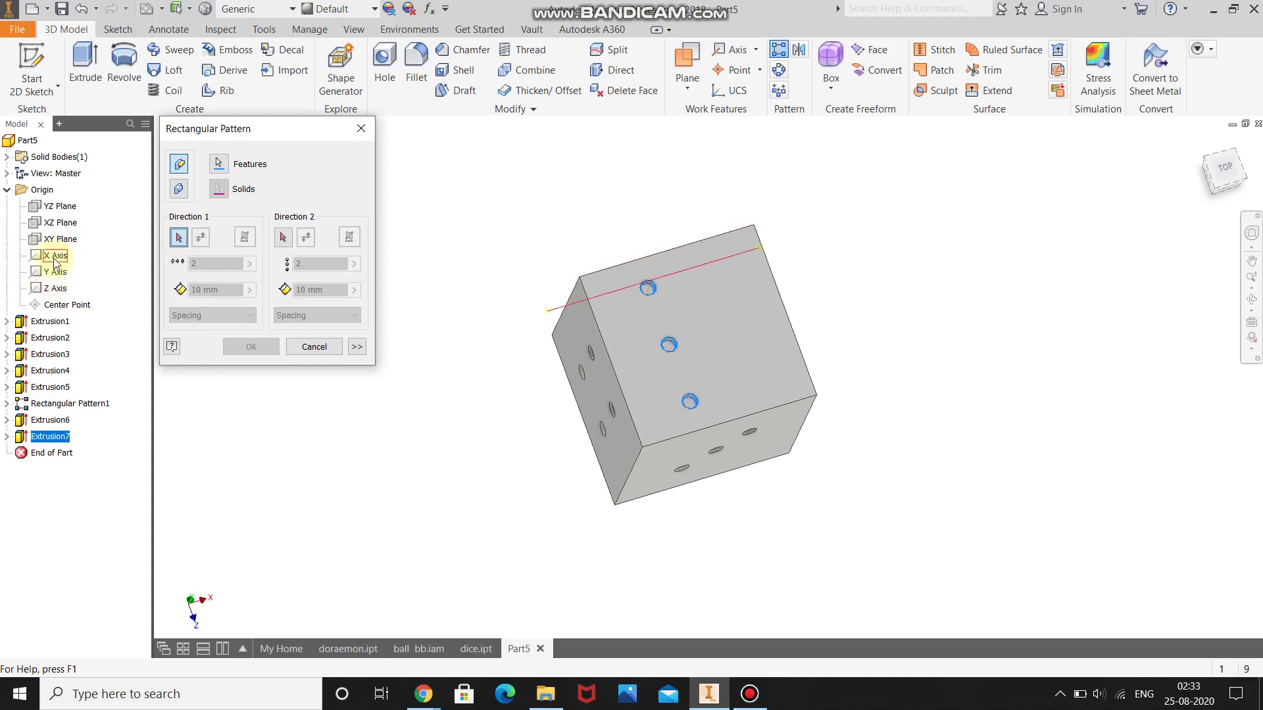
pyautogui.click(57, 257)
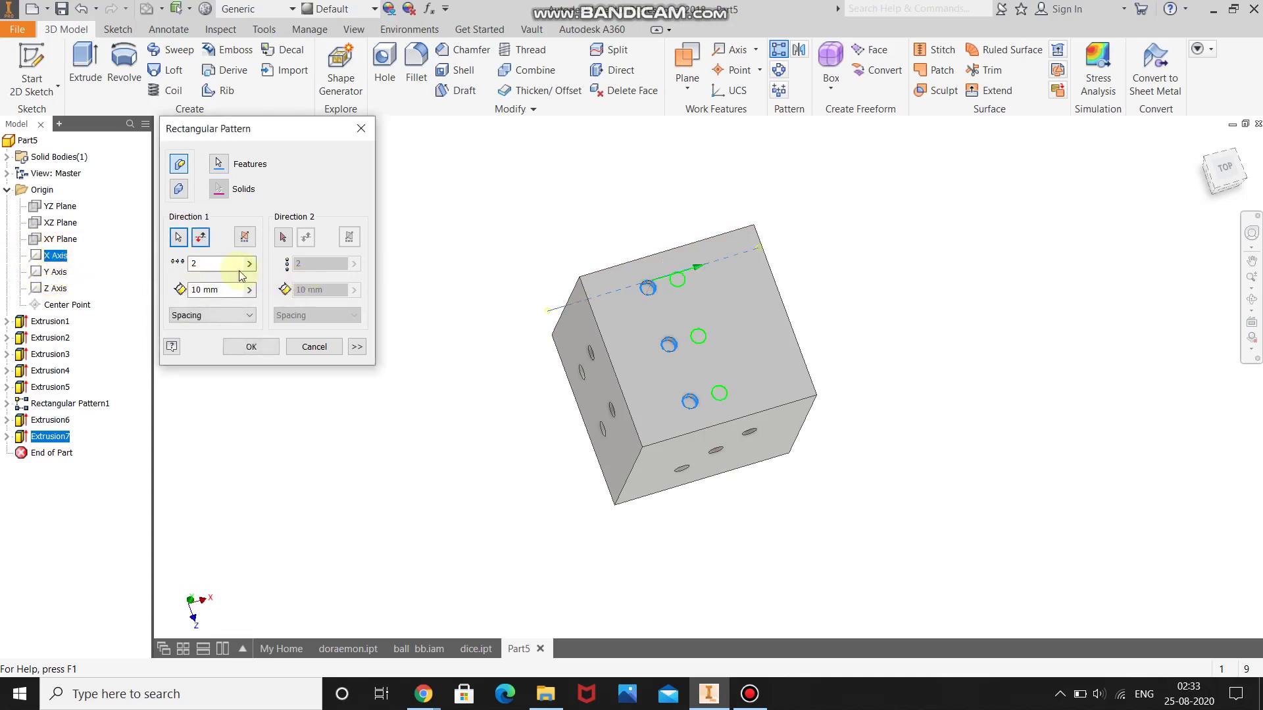
pyautogui.click(195, 287)
pyautogui.press('BackSpace')
pyautogui.write('2')
pyautogui.press('Return')
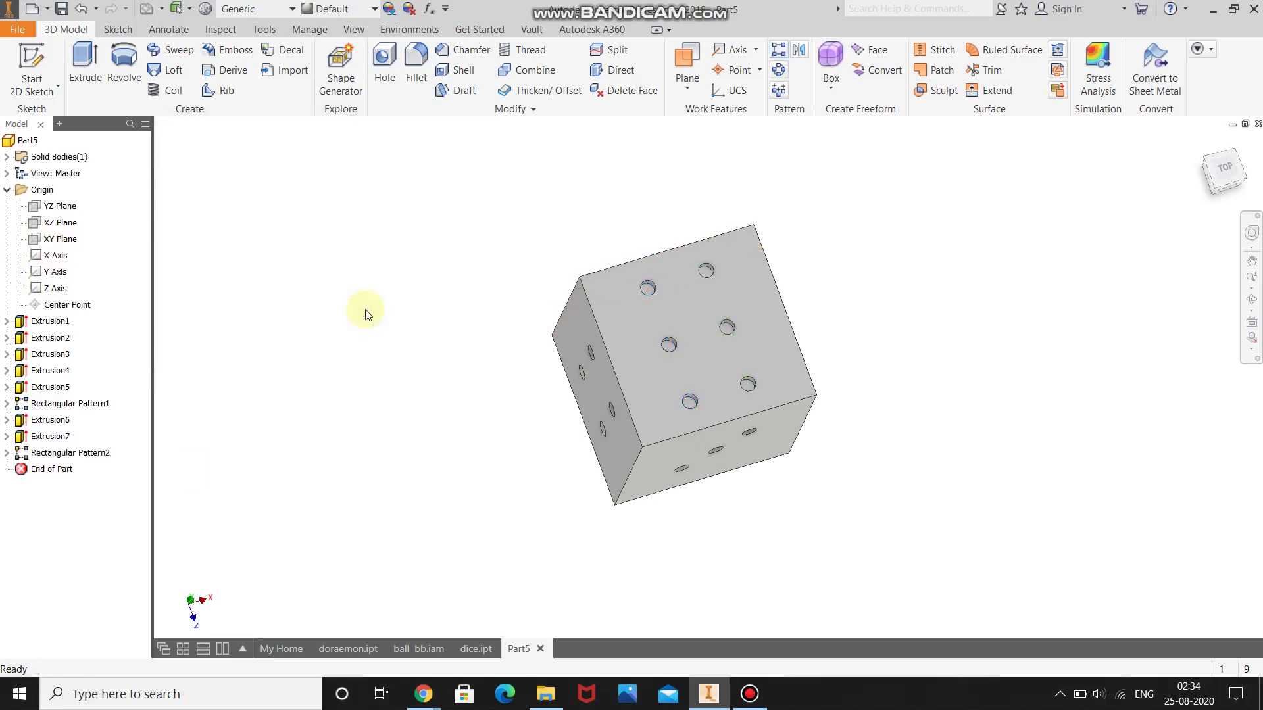
# Start a fillet of radius 3 mm on the rims of the four-pip face and the two-pip face.
pyautogui.click(1252, 299)
pyautogui.moveTo(862, 313); pyautogui.dragTo(712, 384)
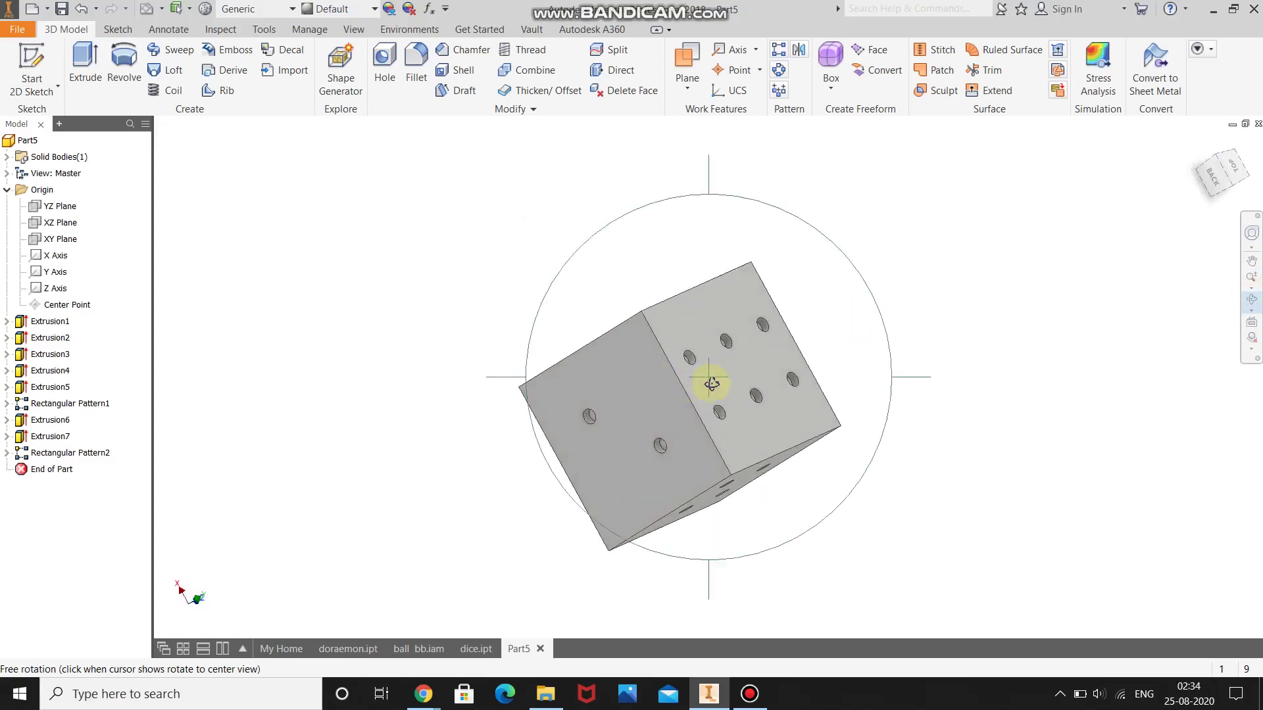
pyautogui.moveTo(745, 451); pyautogui.dragTo(752, 363)
pyautogui.press('Escape')
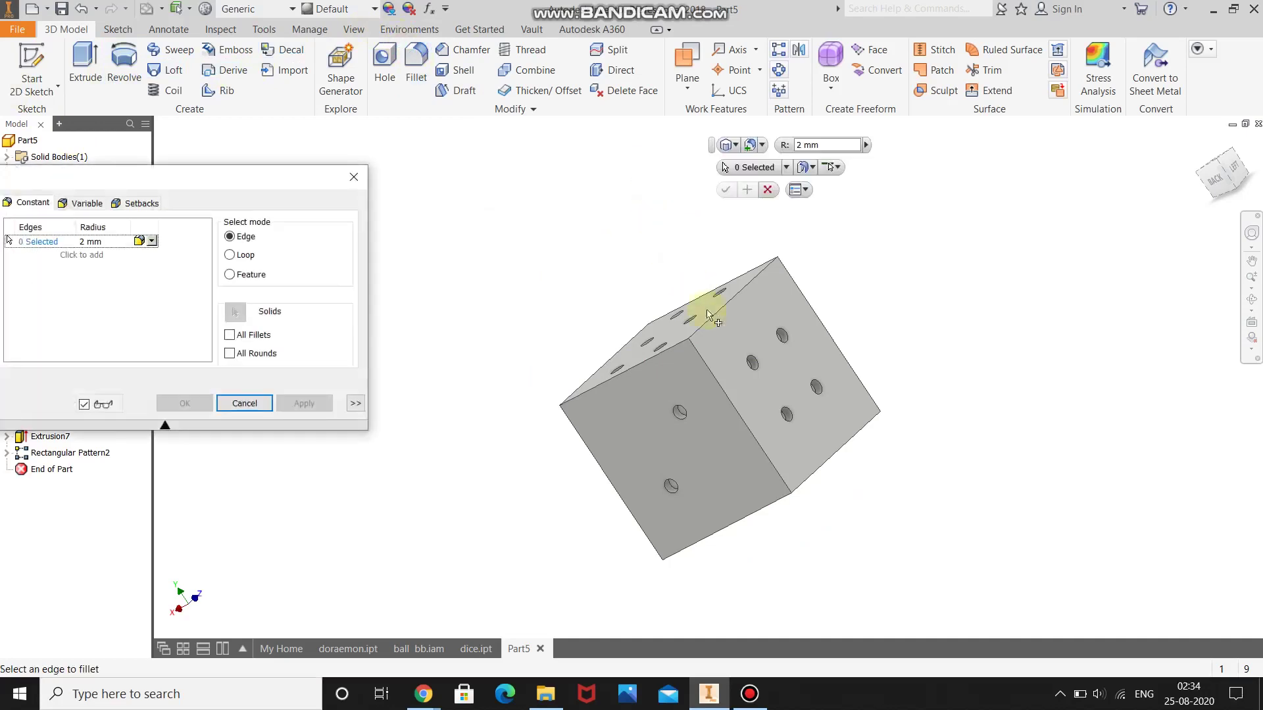
pyautogui.click(790, 334)
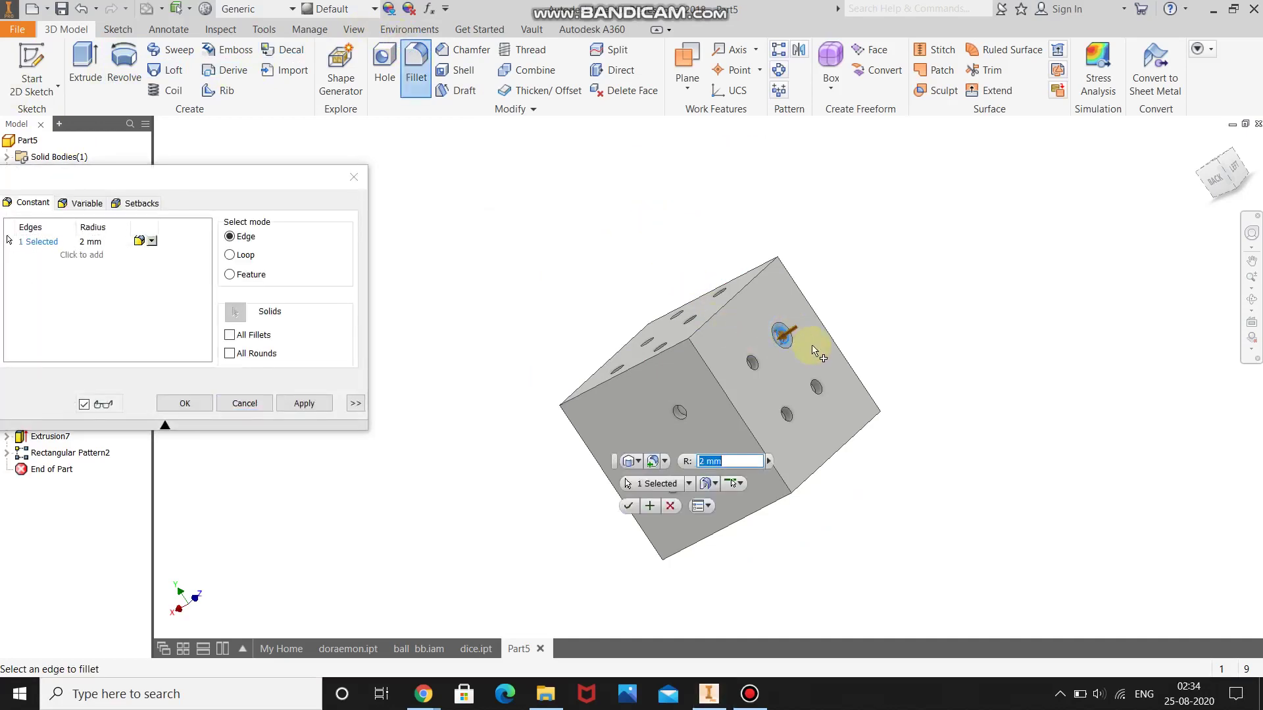
pyautogui.click(818, 385)
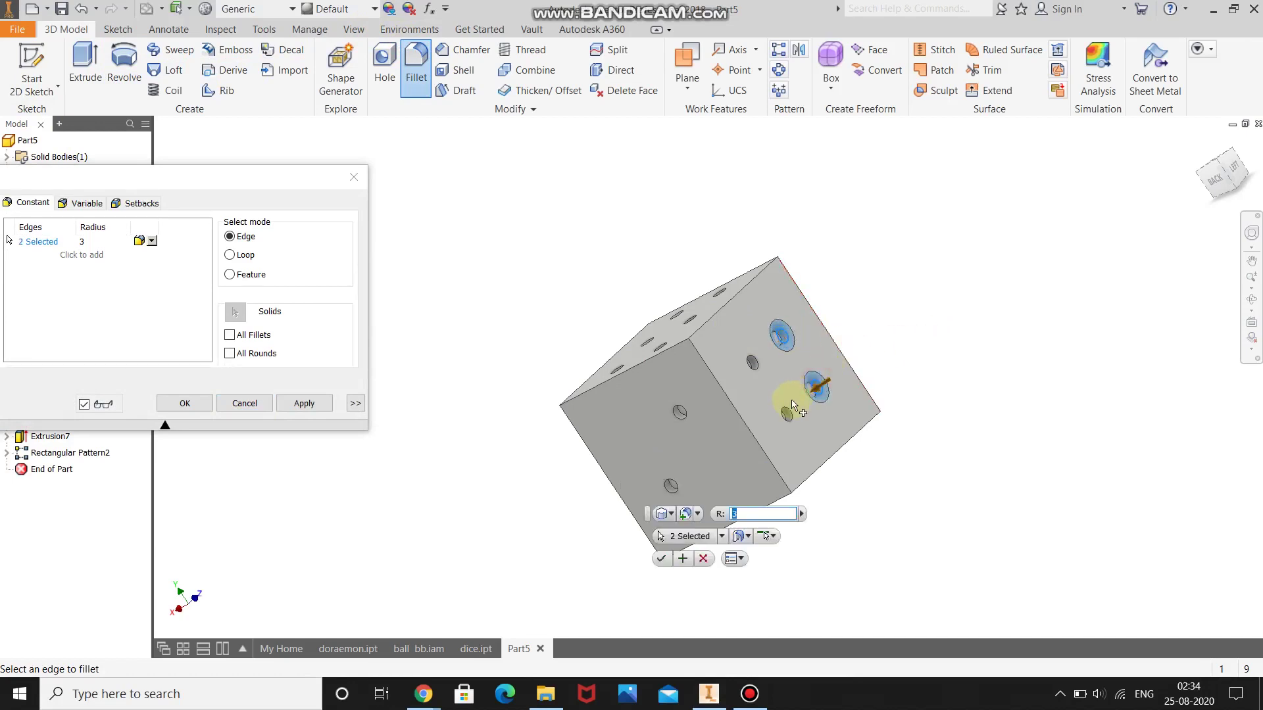
pyautogui.click(788, 410)
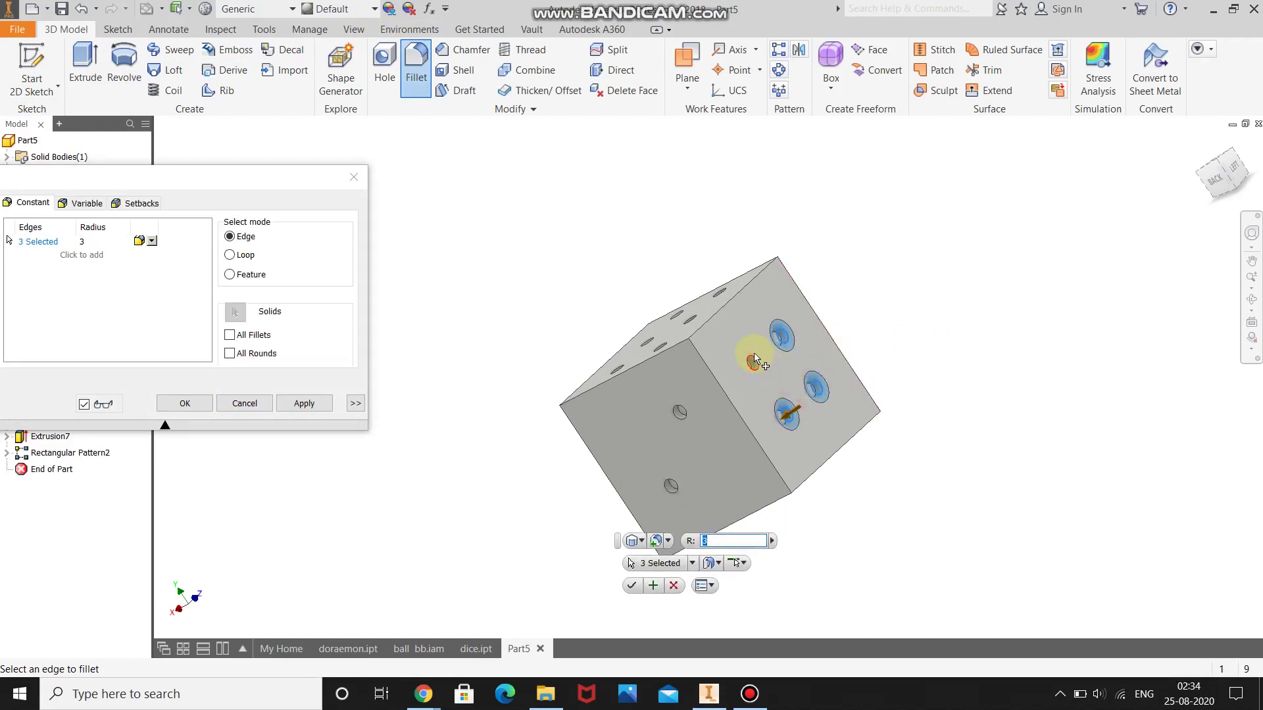
pyautogui.click(754, 359)
pyautogui.click(671, 404)
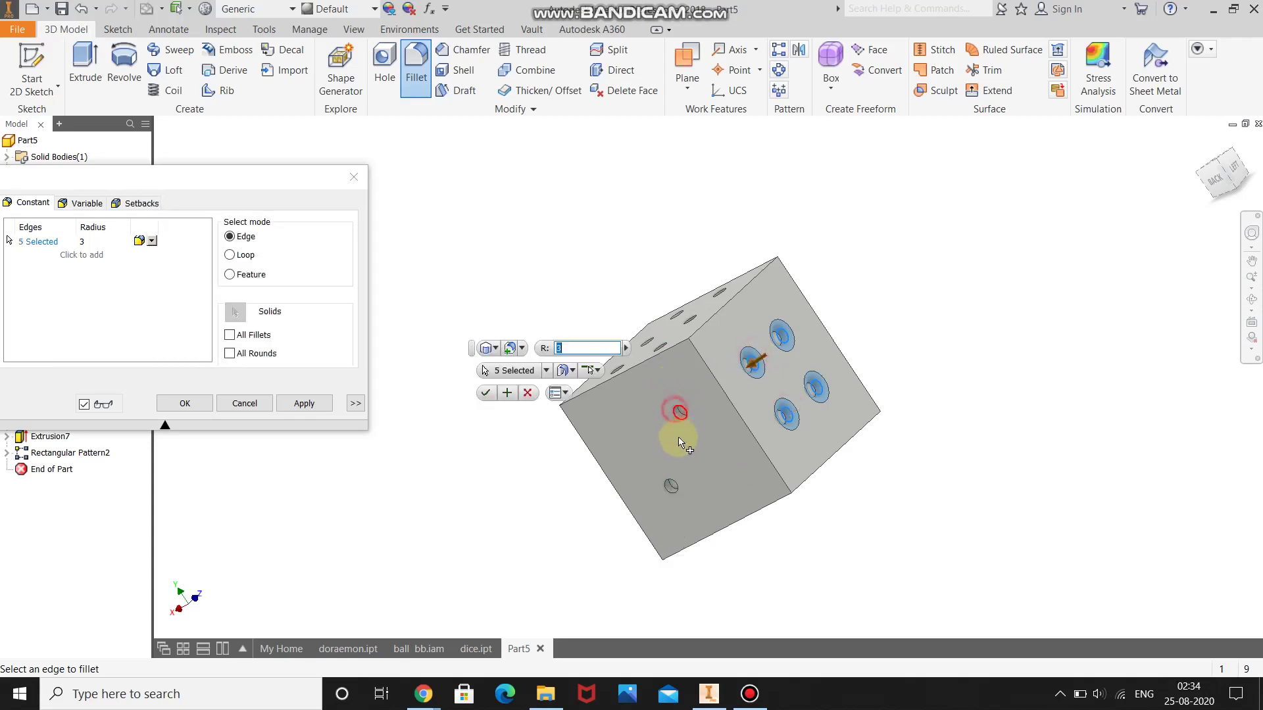
pyautogui.click(678, 487)
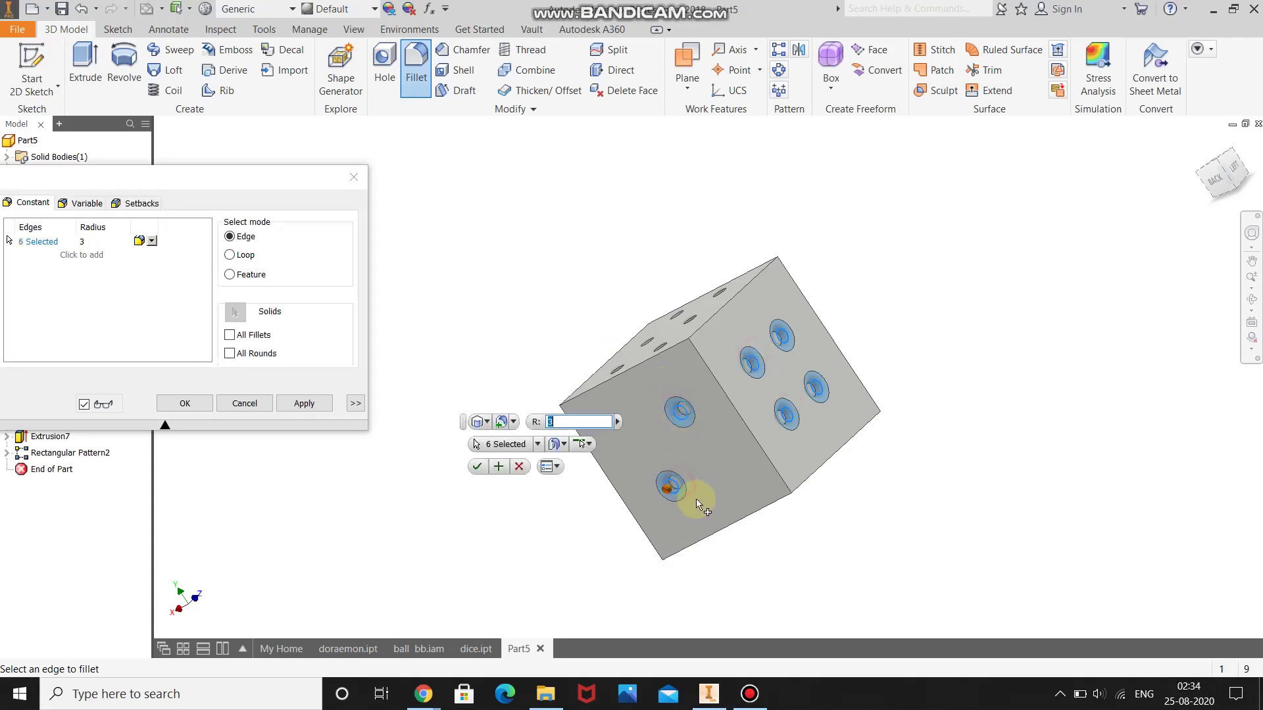
# Add the rims of all six pips on the top face to the 3 mm fillet and apply it.
pyautogui.click(1251, 299)
pyautogui.moveTo(761, 338); pyautogui.dragTo(781, 364)
pyautogui.press('Escape')
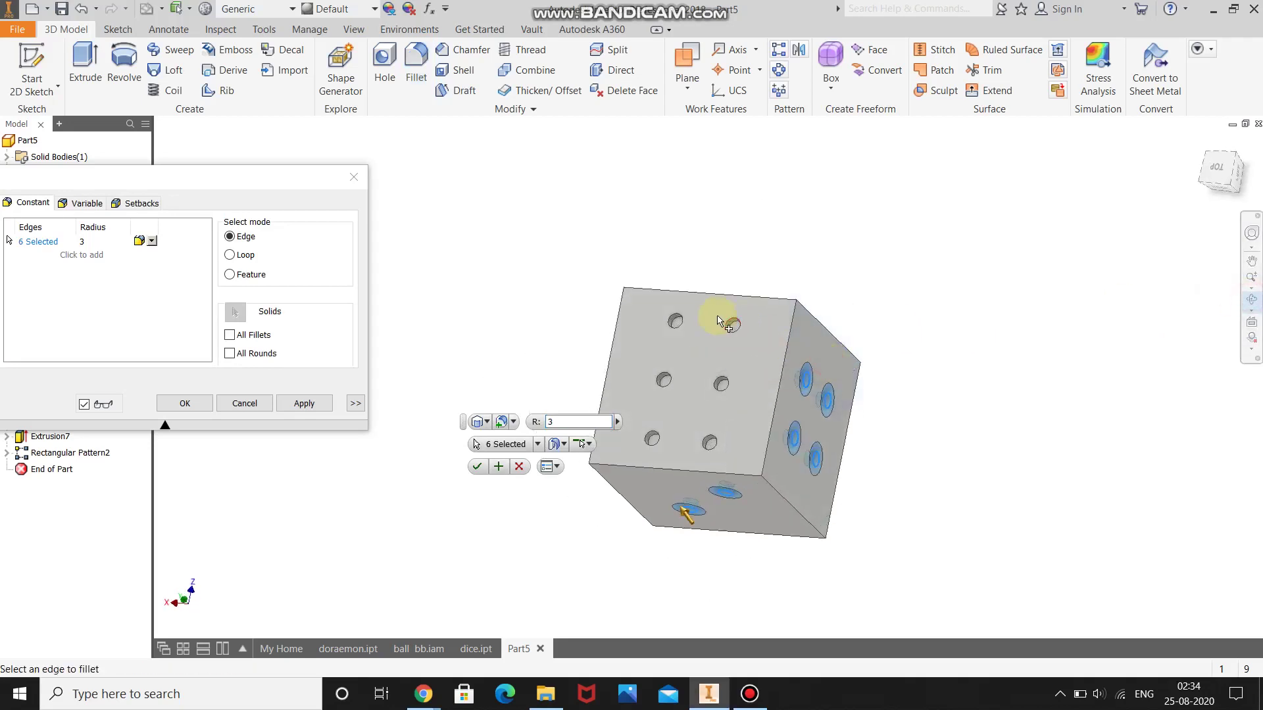
pyautogui.click(727, 323)
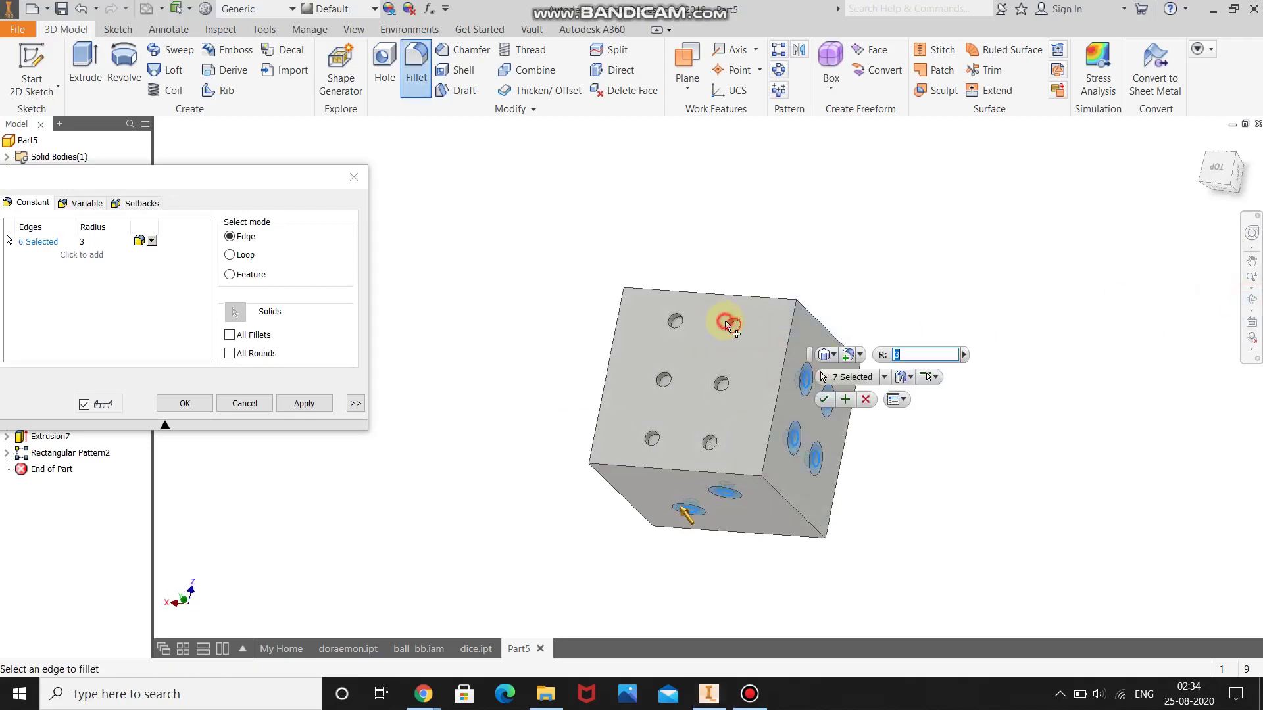
pyautogui.click(674, 321)
pyautogui.click(663, 380)
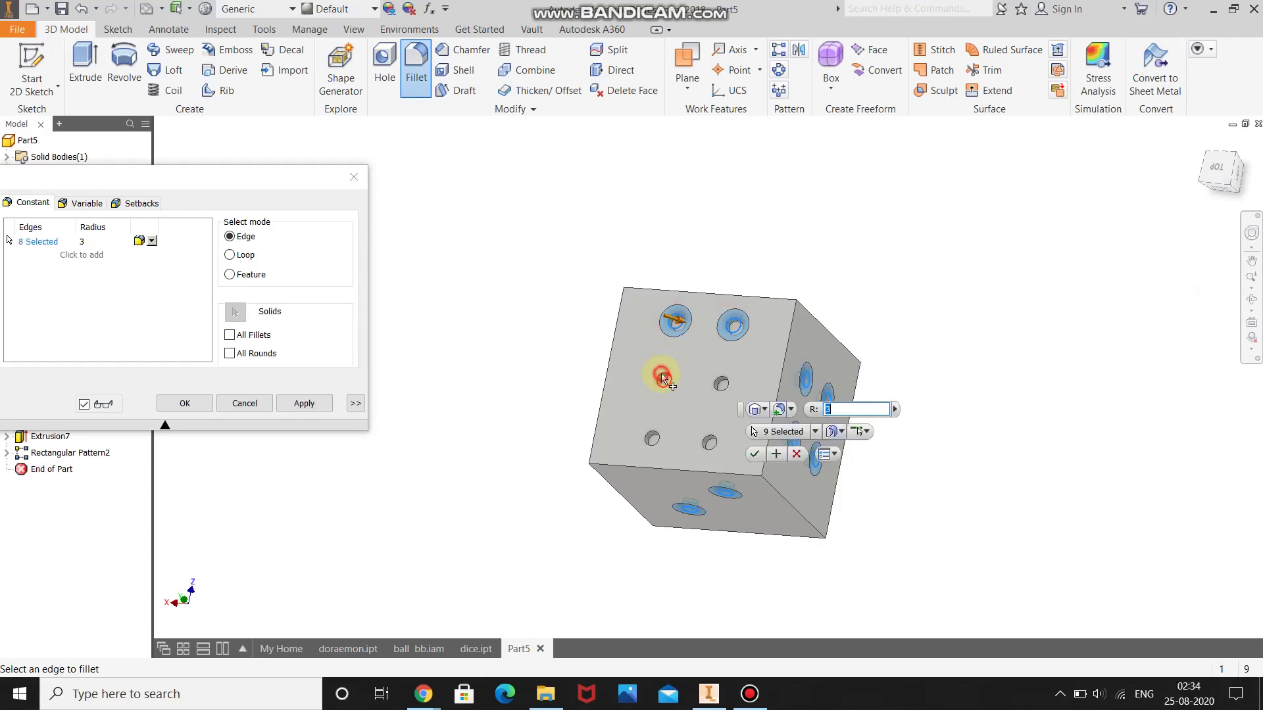
pyautogui.click(651, 436)
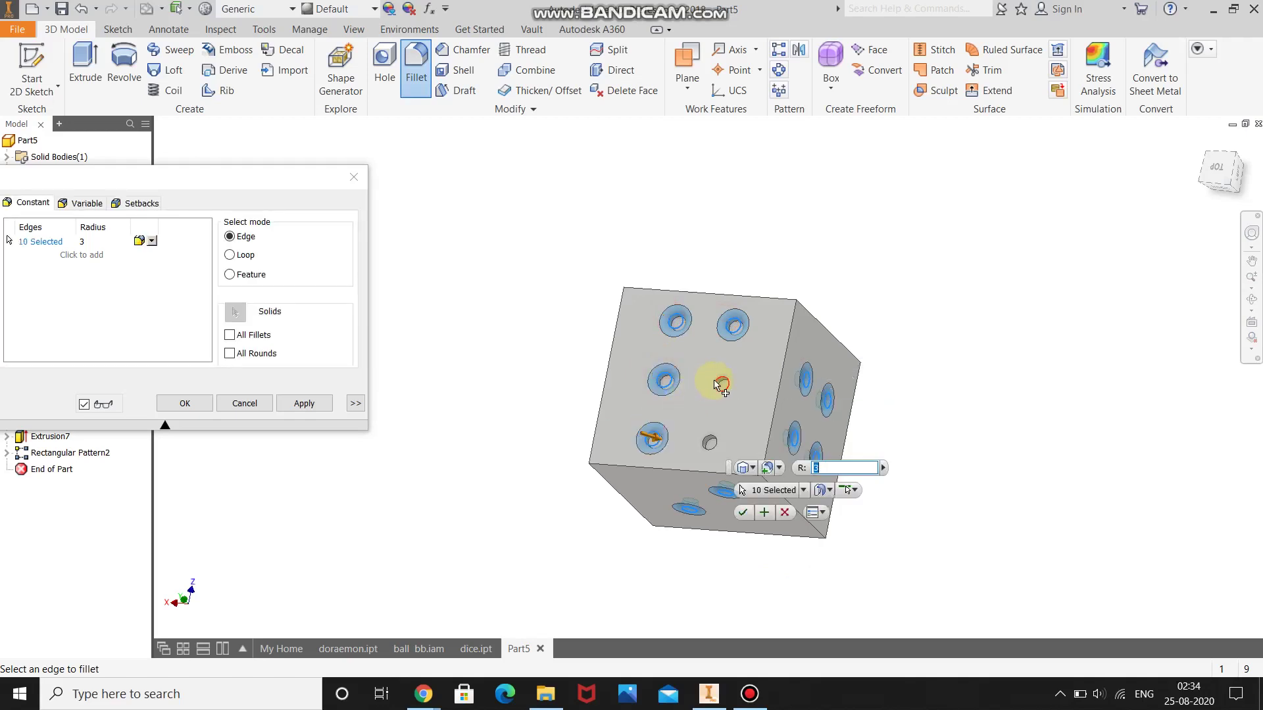
pyautogui.click(722, 385)
pyautogui.click(709, 441)
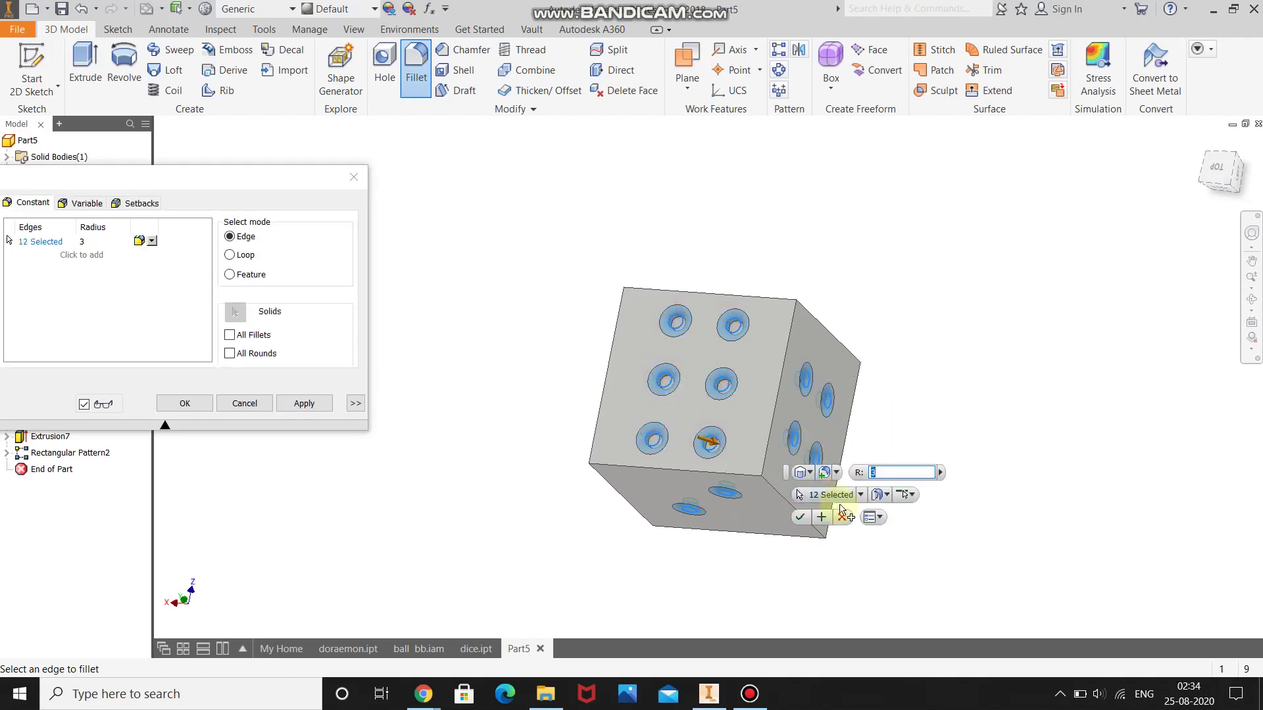
pyautogui.click(804, 517)
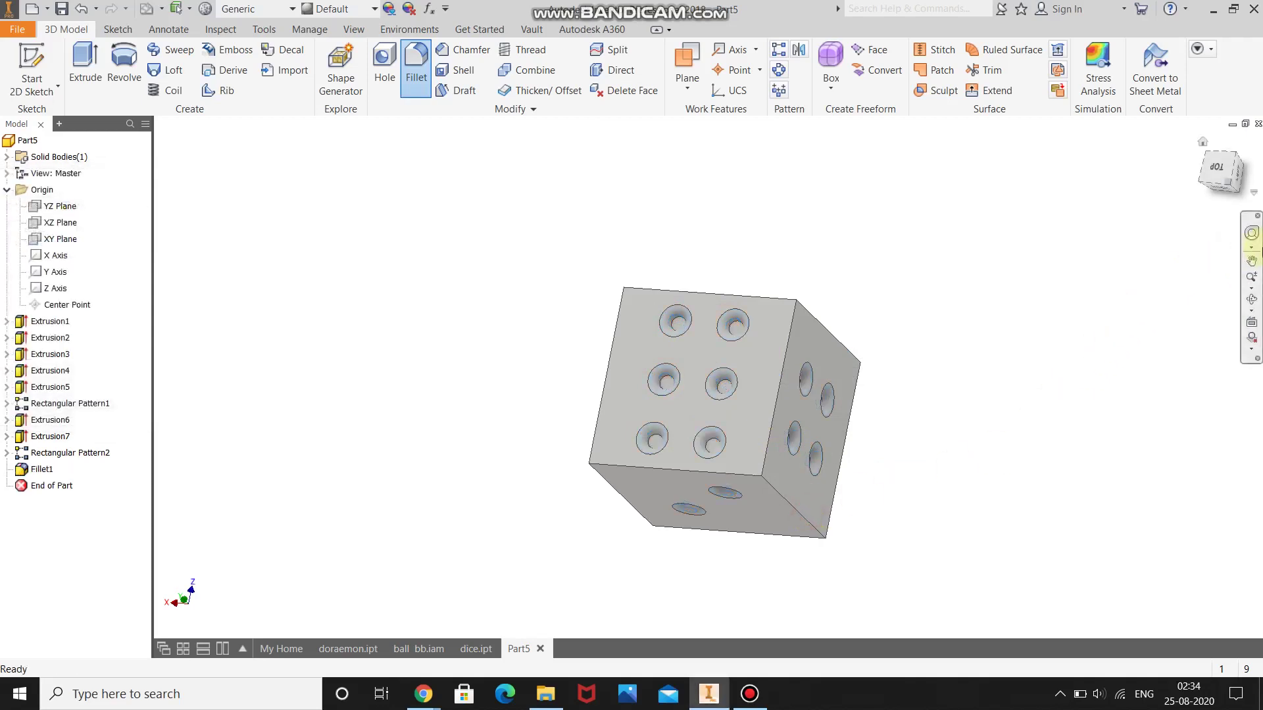
# Start another 3 mm fillet on the rims of the three-pip face and the single-pip face.
pyautogui.click(1252, 300)
pyautogui.moveTo(614, 358); pyautogui.dragTo(823, 302)
pyautogui.moveTo(762, 335); pyautogui.dragTo(819, 337, button='right')
pyautogui.click(818, 336)
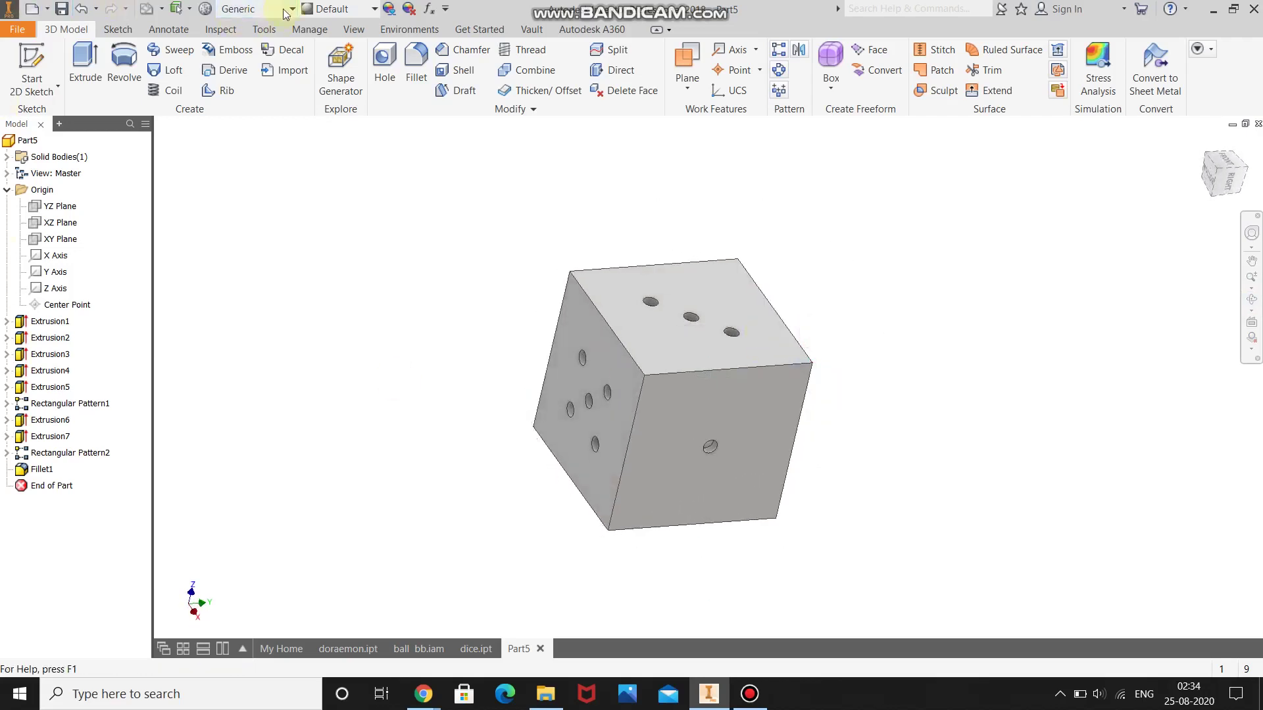
pyautogui.press('f')
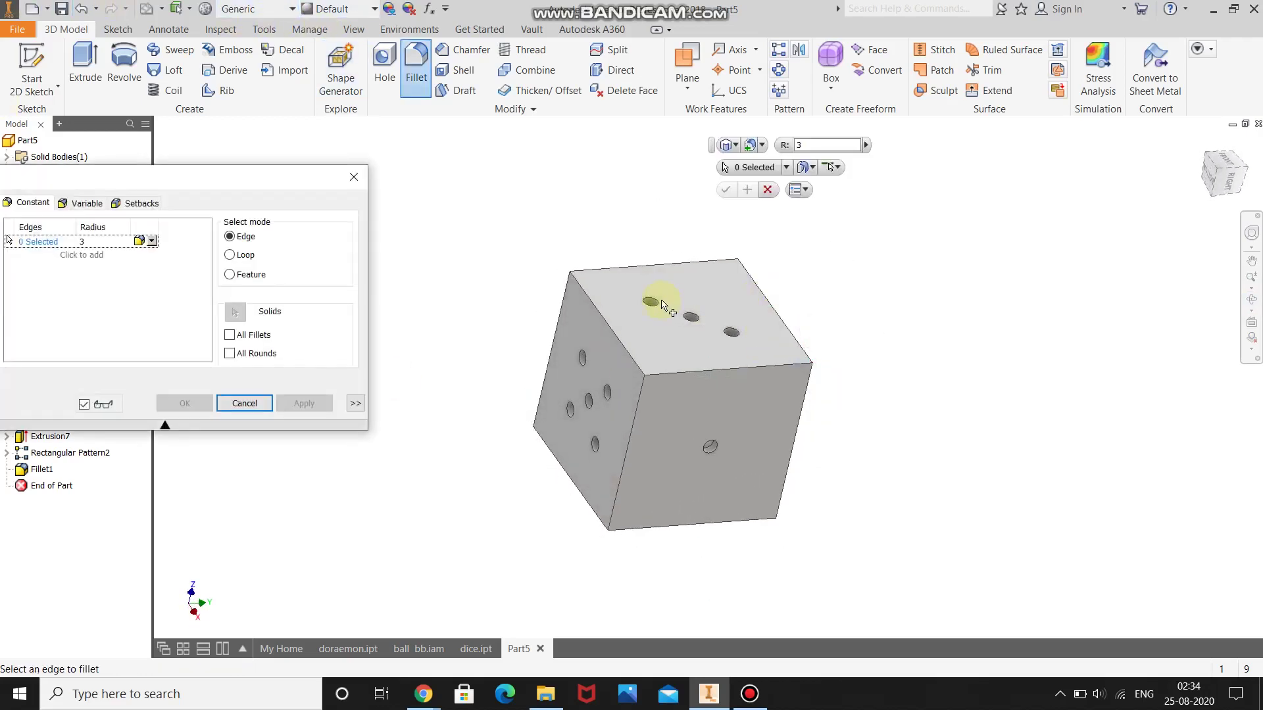
pyautogui.click(652, 301)
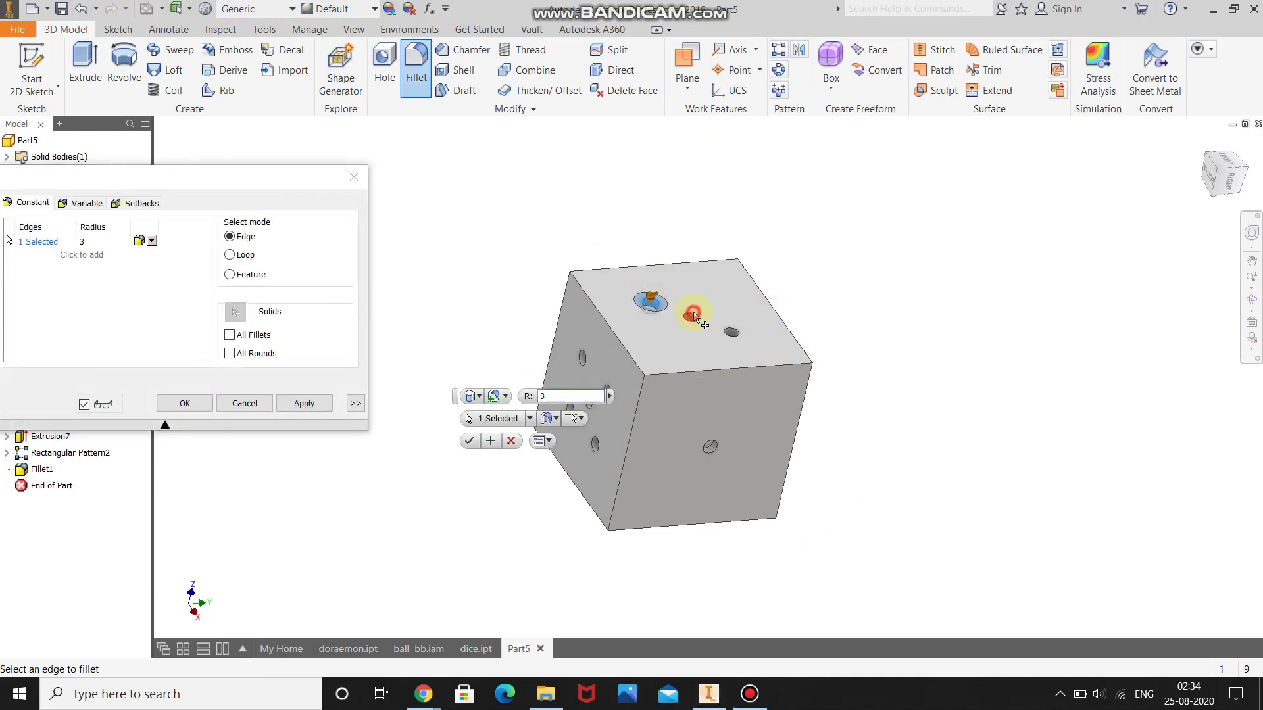
pyautogui.click(693, 317)
pyautogui.click(735, 332)
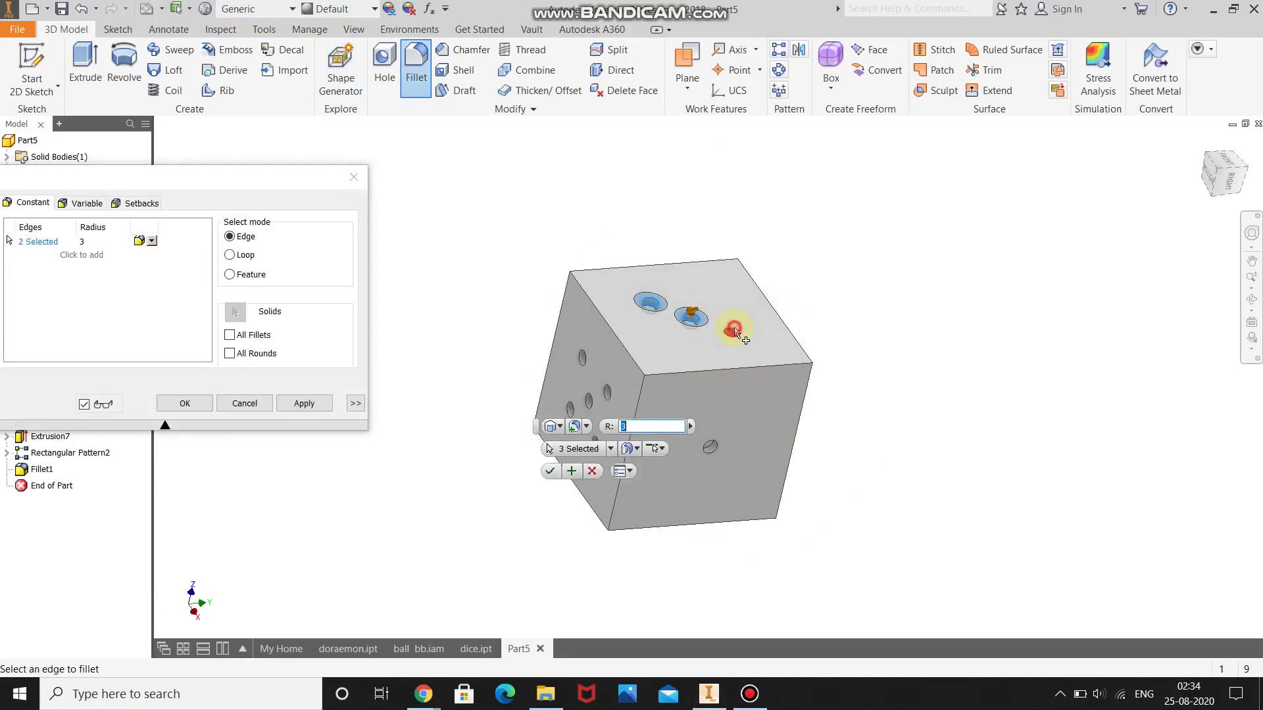
pyautogui.click(713, 448)
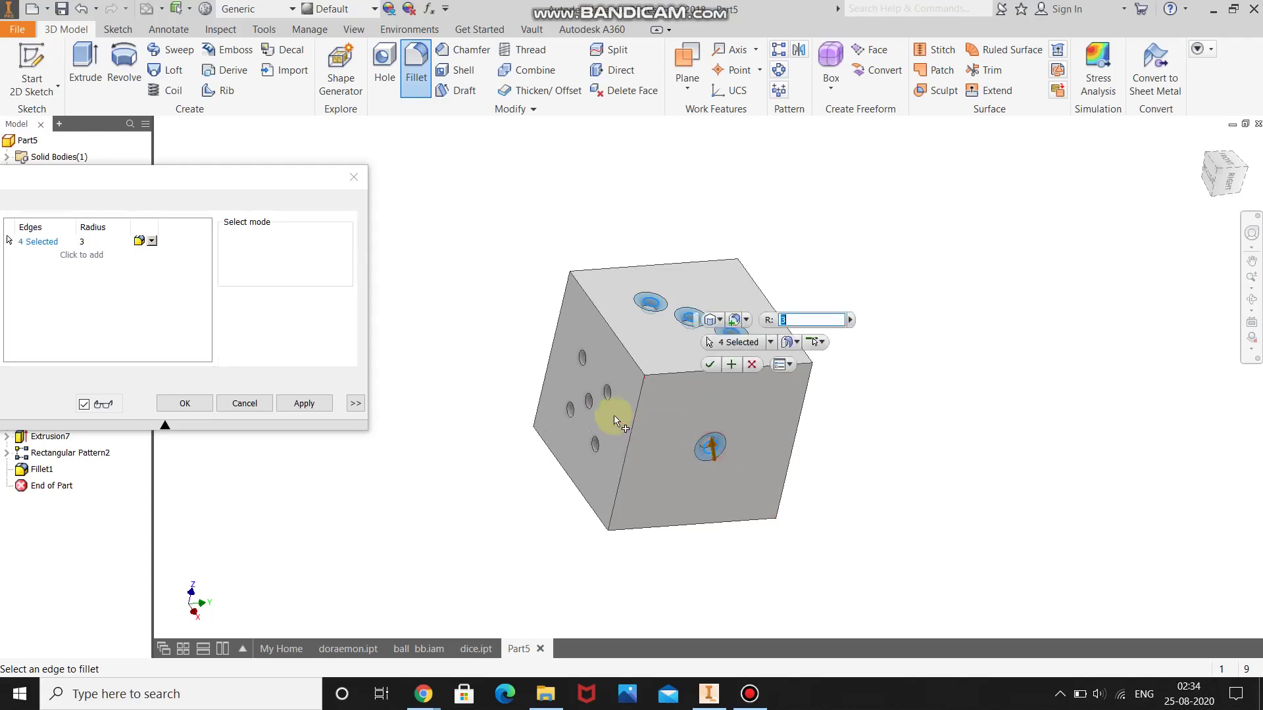
# Add the rims of the five-pip face to the 3 mm fillet and apply it.
pyautogui.click(588, 365)
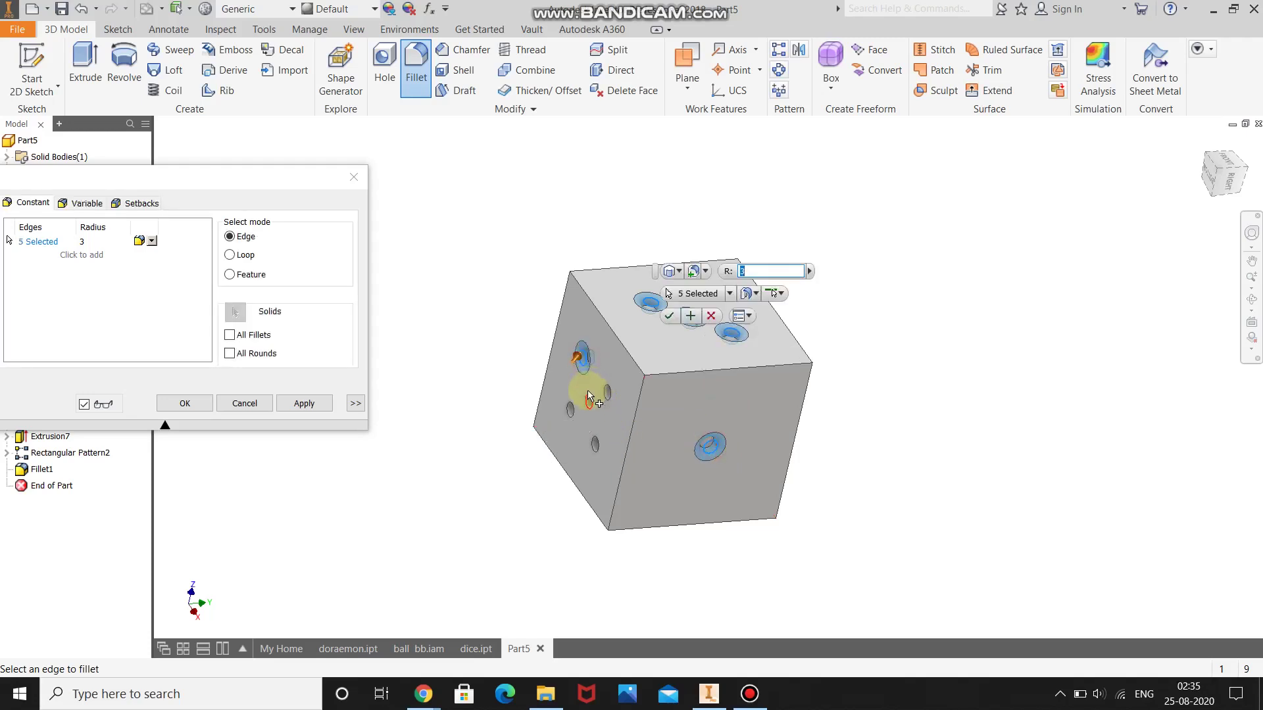
pyautogui.click(588, 392)
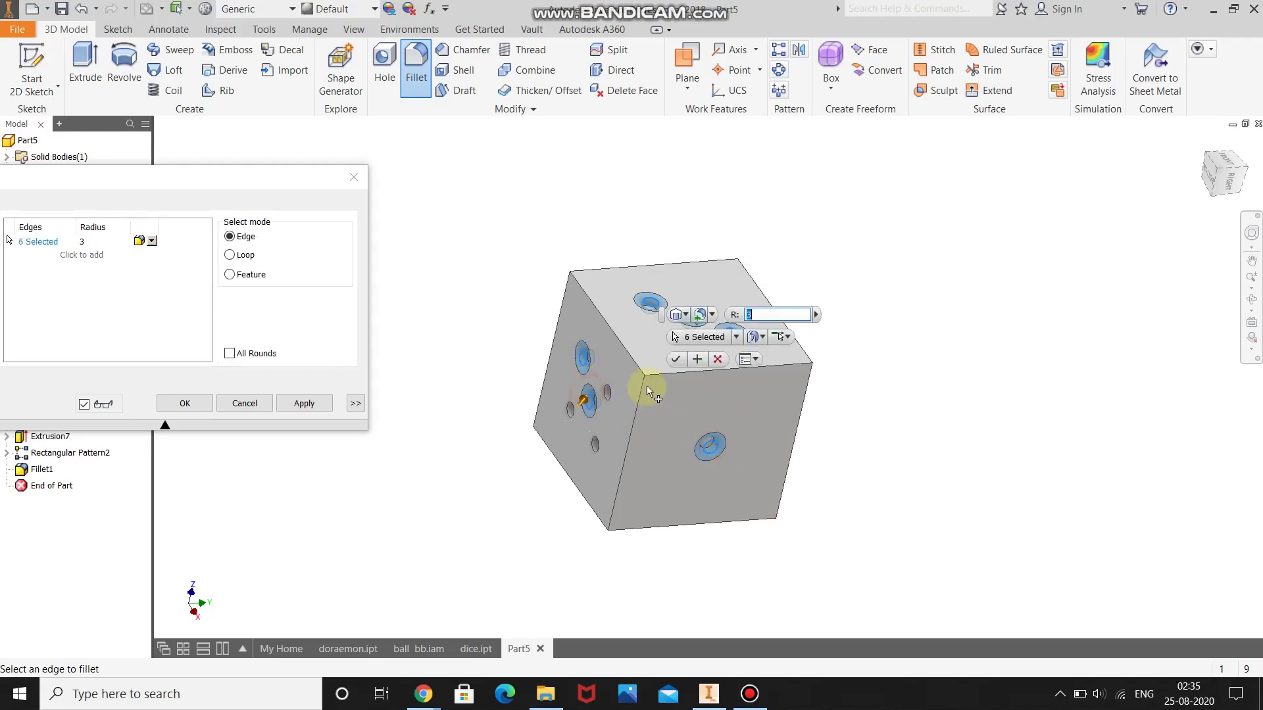
pyautogui.click(610, 394)
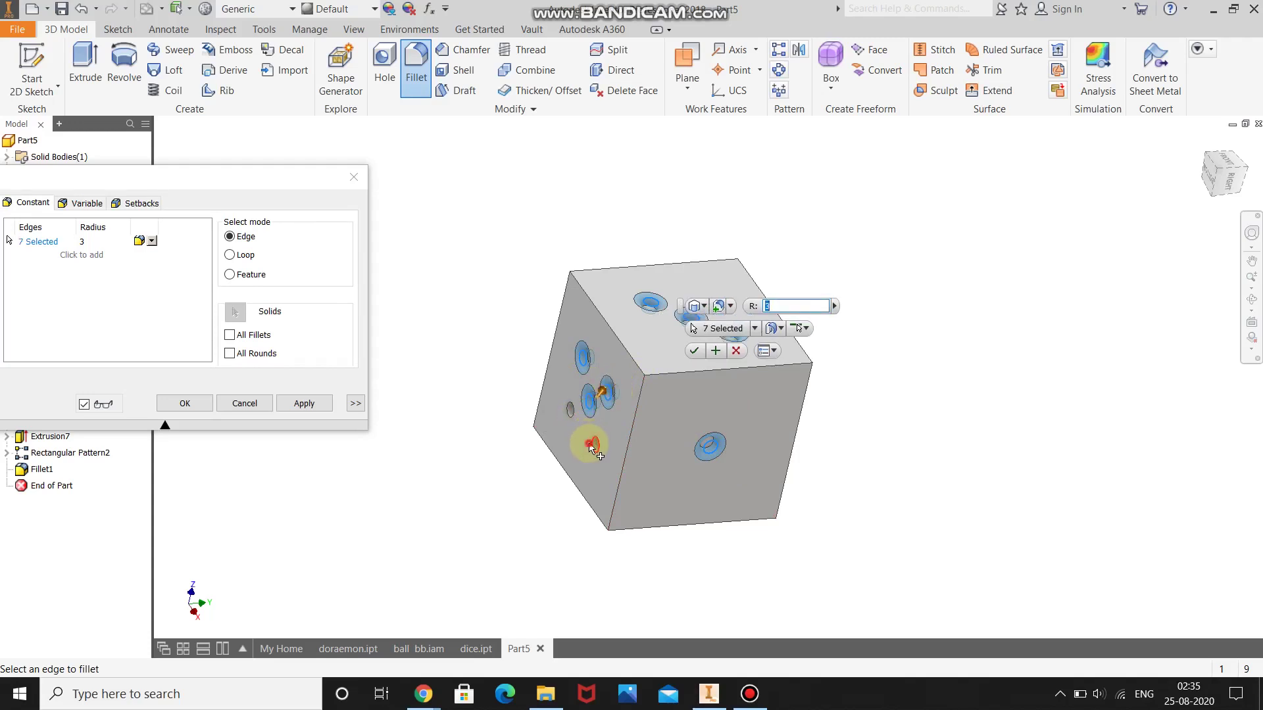
pyautogui.click(589, 440)
pyautogui.click(572, 419)
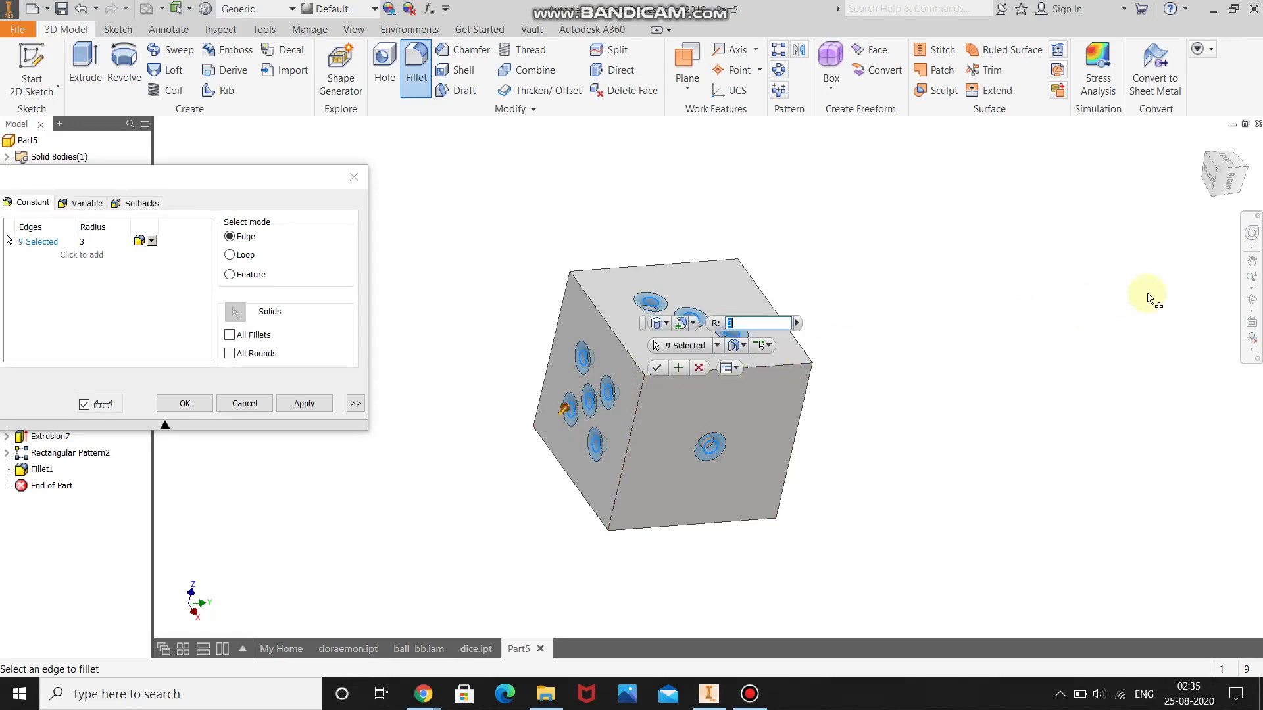
pyautogui.click(1252, 299)
pyautogui.moveTo(757, 370); pyautogui.dragTo(572, 403)
pyautogui.scroll(4, 573, 403)
pyautogui.rightClick(565, 461)
pyautogui.click(580, 467)
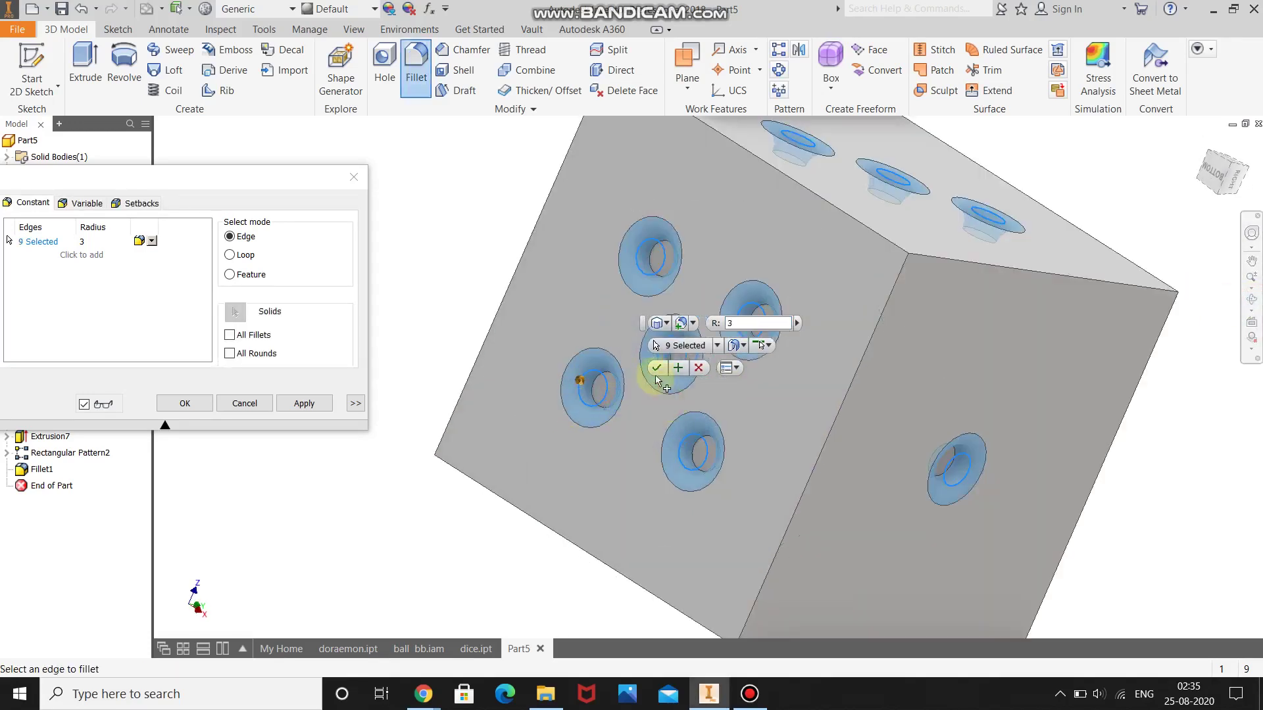
pyautogui.click(656, 368)
pyautogui.scroll(-4, 473, 414)
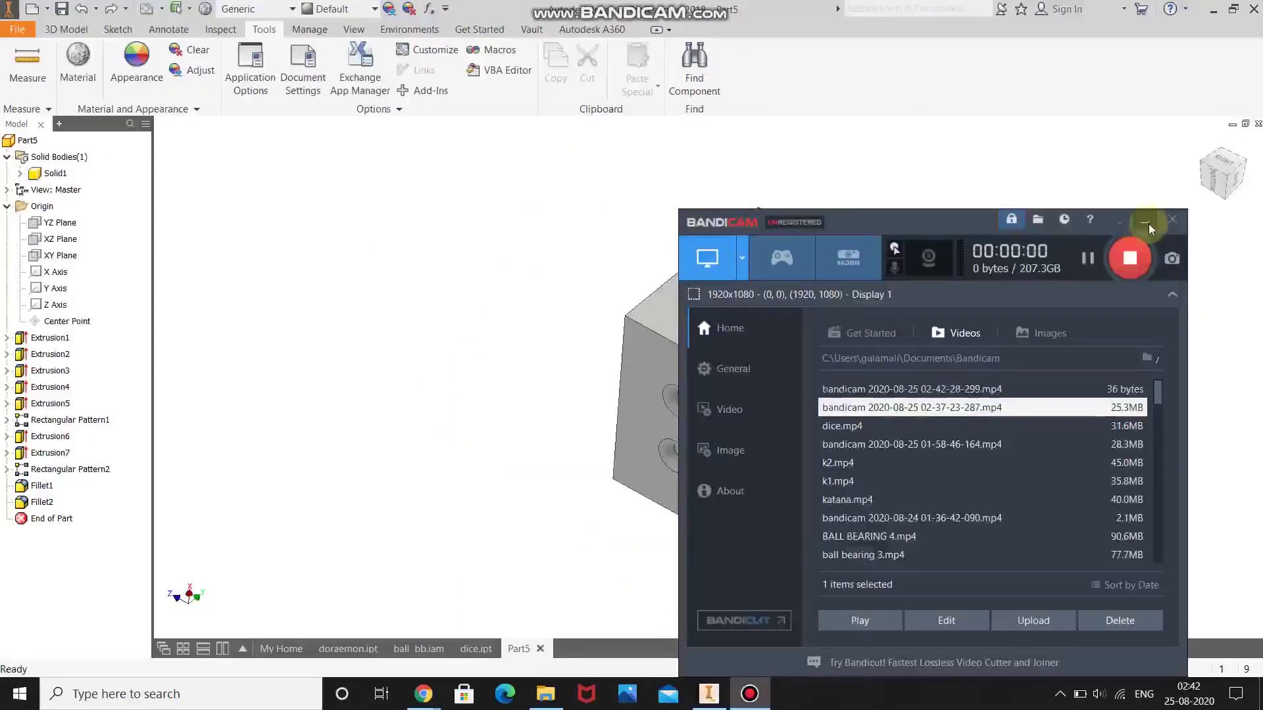
# Start a 3 mm fillet on the cube's outer edges with three edges of the single-pip face.
pyautogui.click(1147, 227)
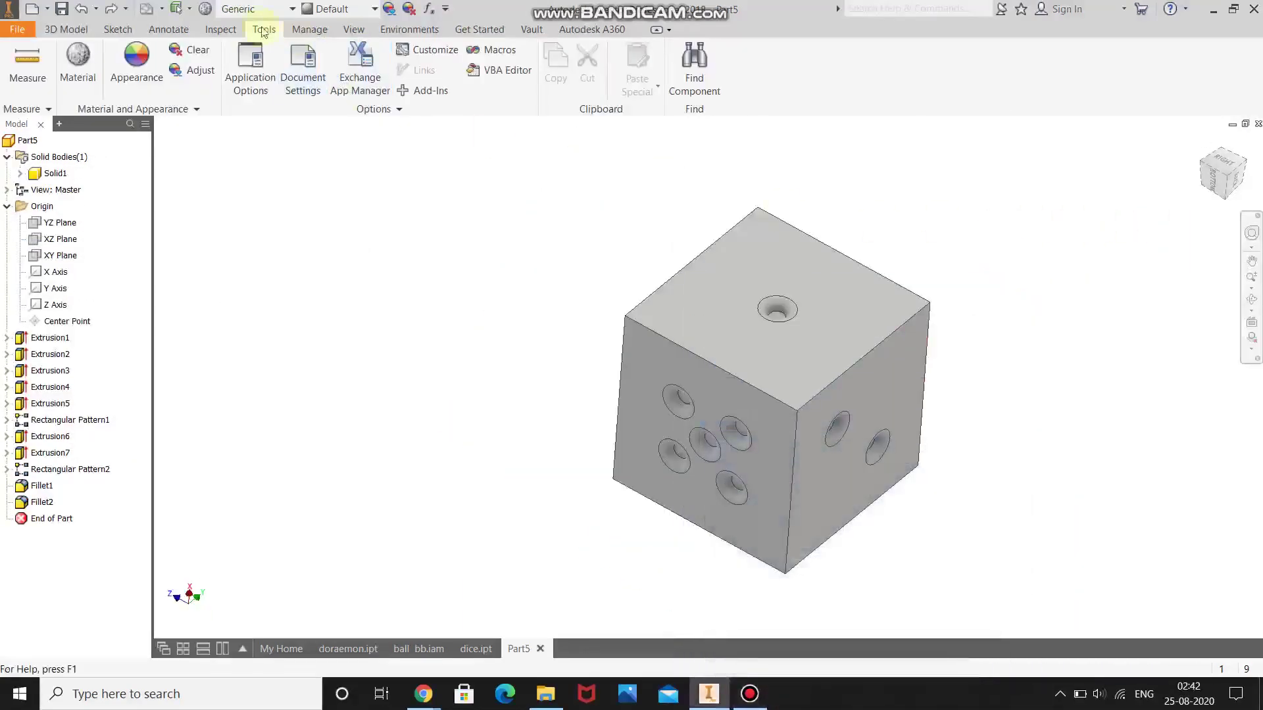
pyautogui.click(66, 29)
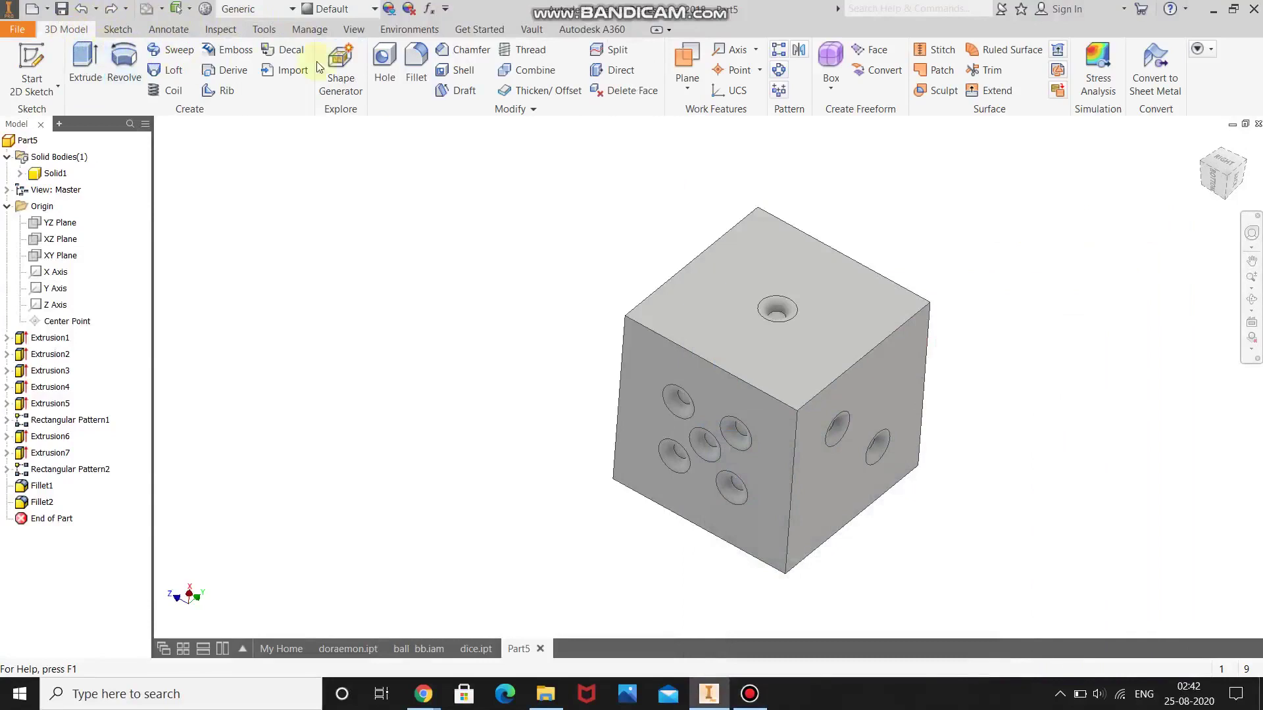
pyautogui.click(416, 66)
pyautogui.click(687, 263)
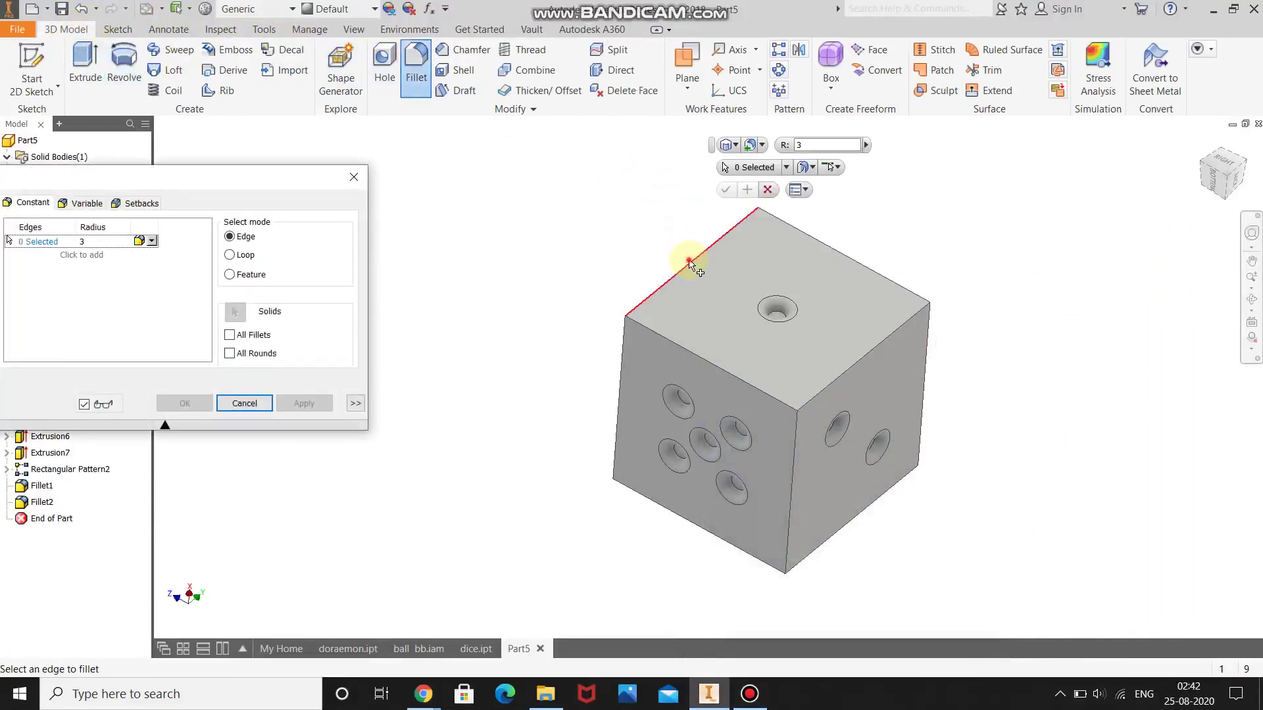
pyautogui.click(815, 234)
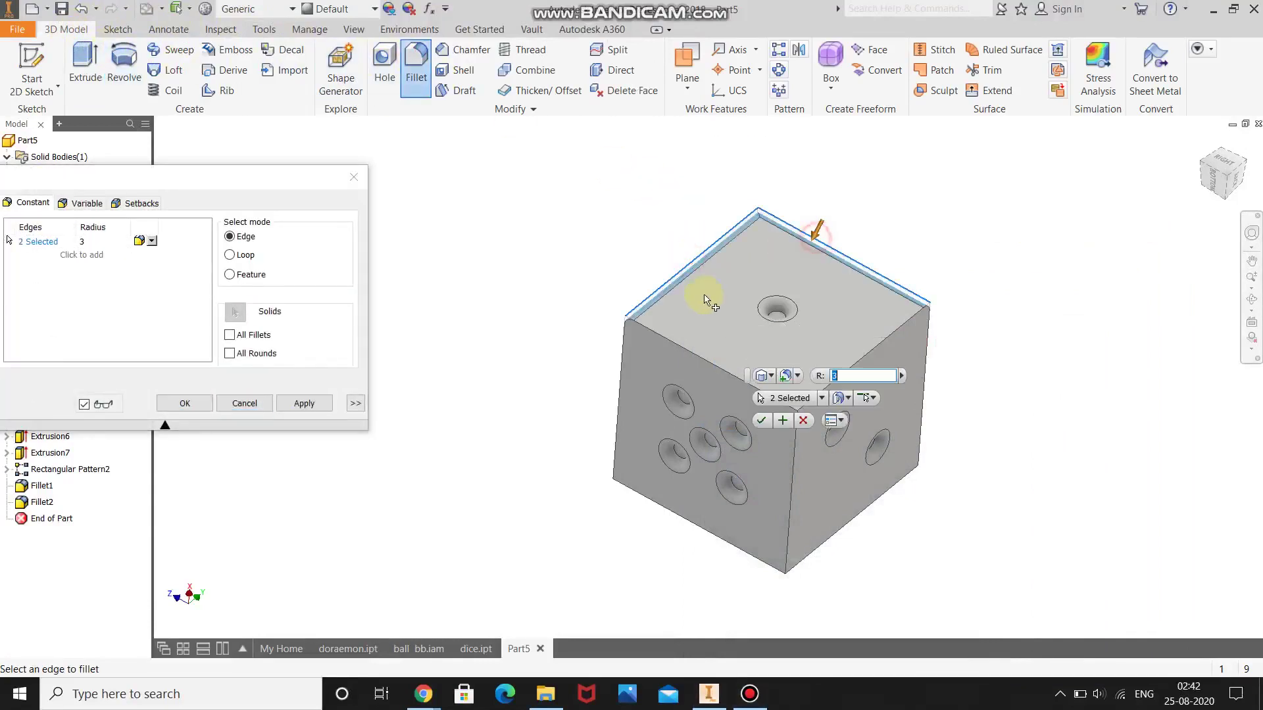
pyautogui.click(683, 347)
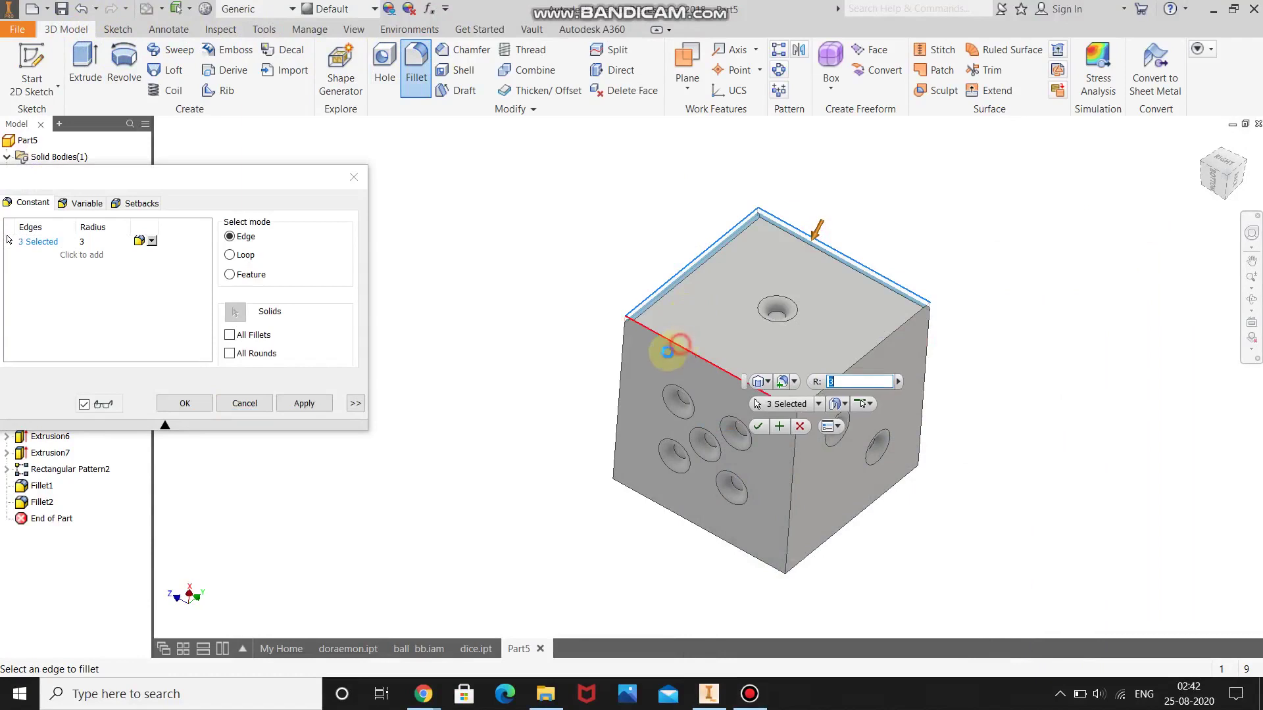
# Add the remaining outer edges of the five-pip face and the two-pip face to the 3 mm fillet.
pyautogui.click(624, 351)
pyautogui.click(640, 498)
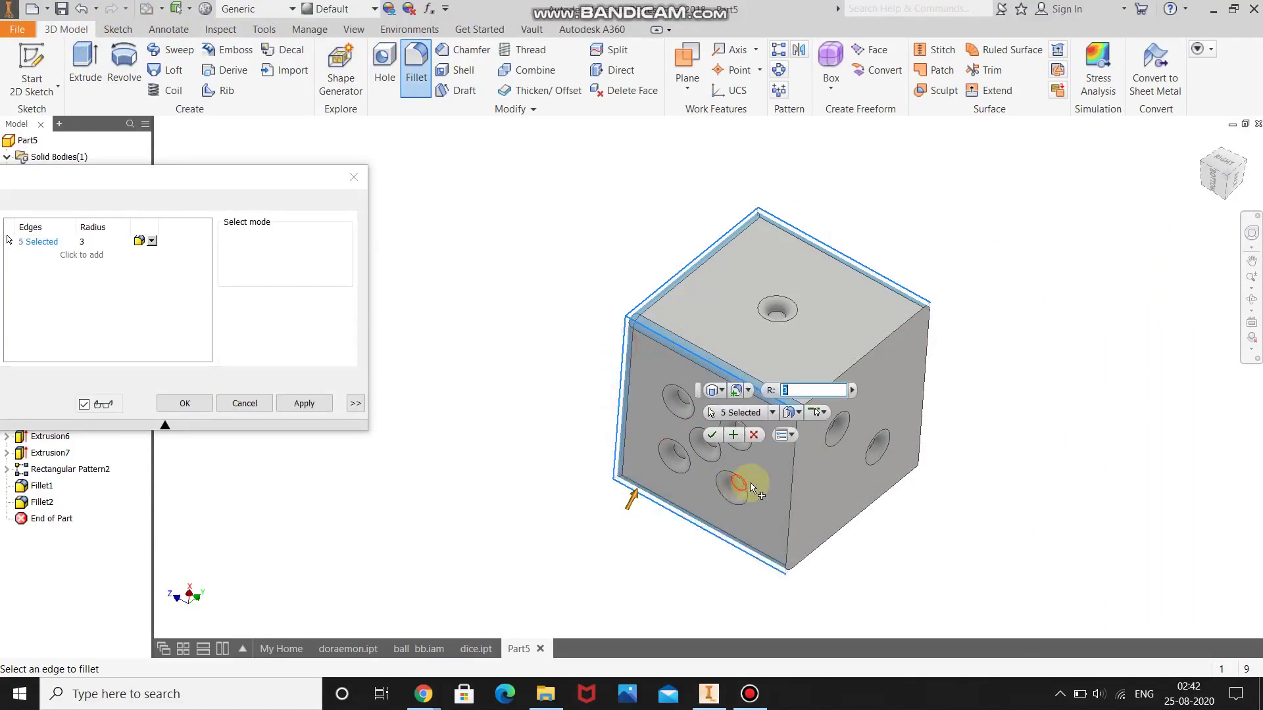
pyautogui.click(790, 510)
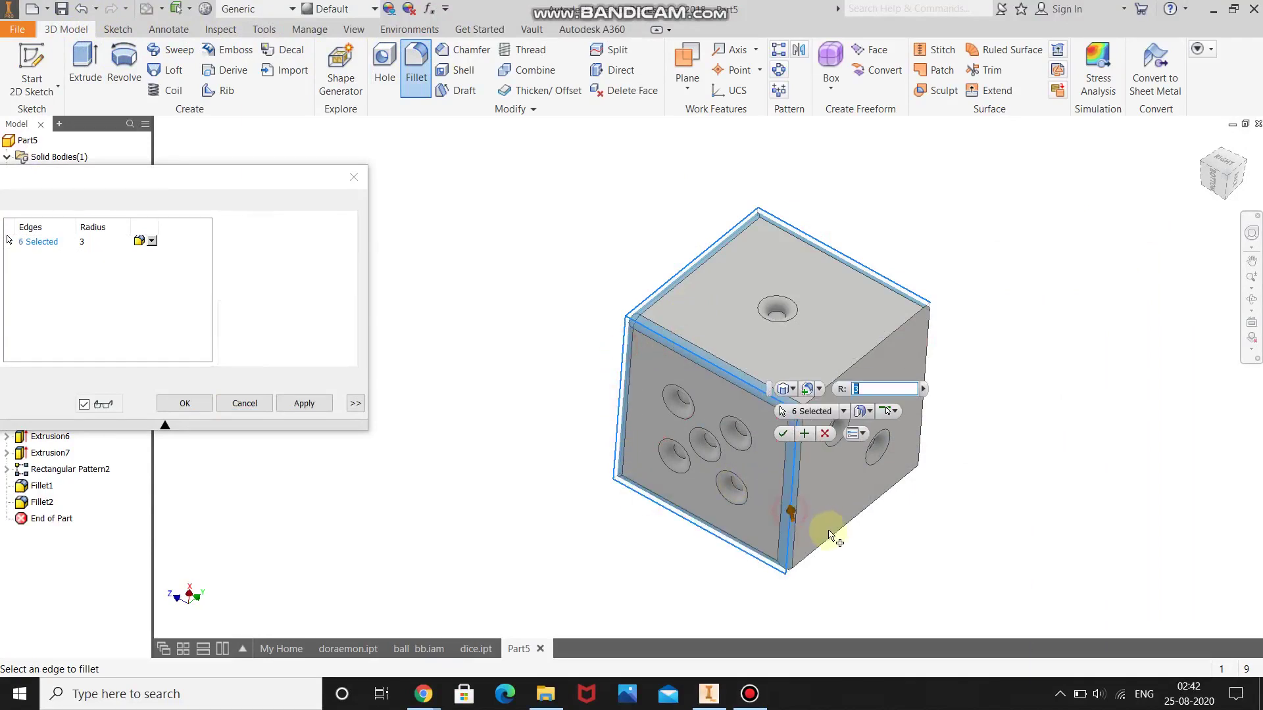
pyautogui.click(829, 540)
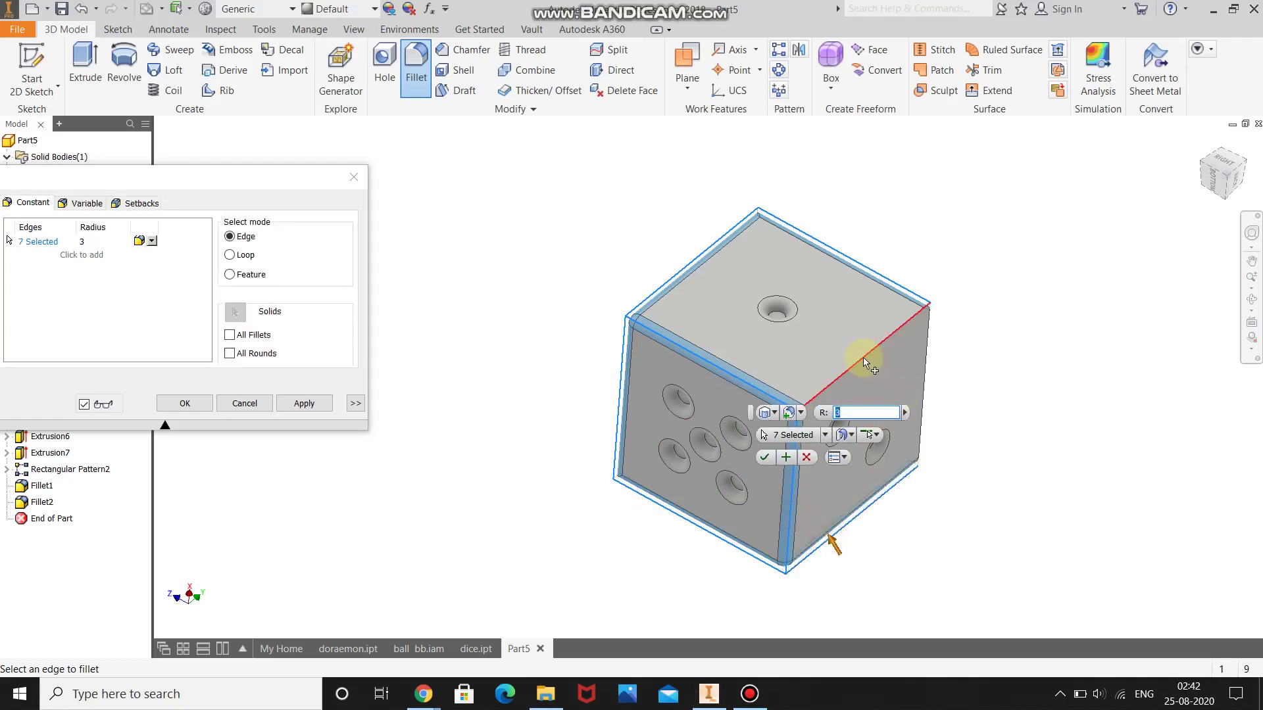
pyautogui.click(865, 364)
pyautogui.click(931, 378)
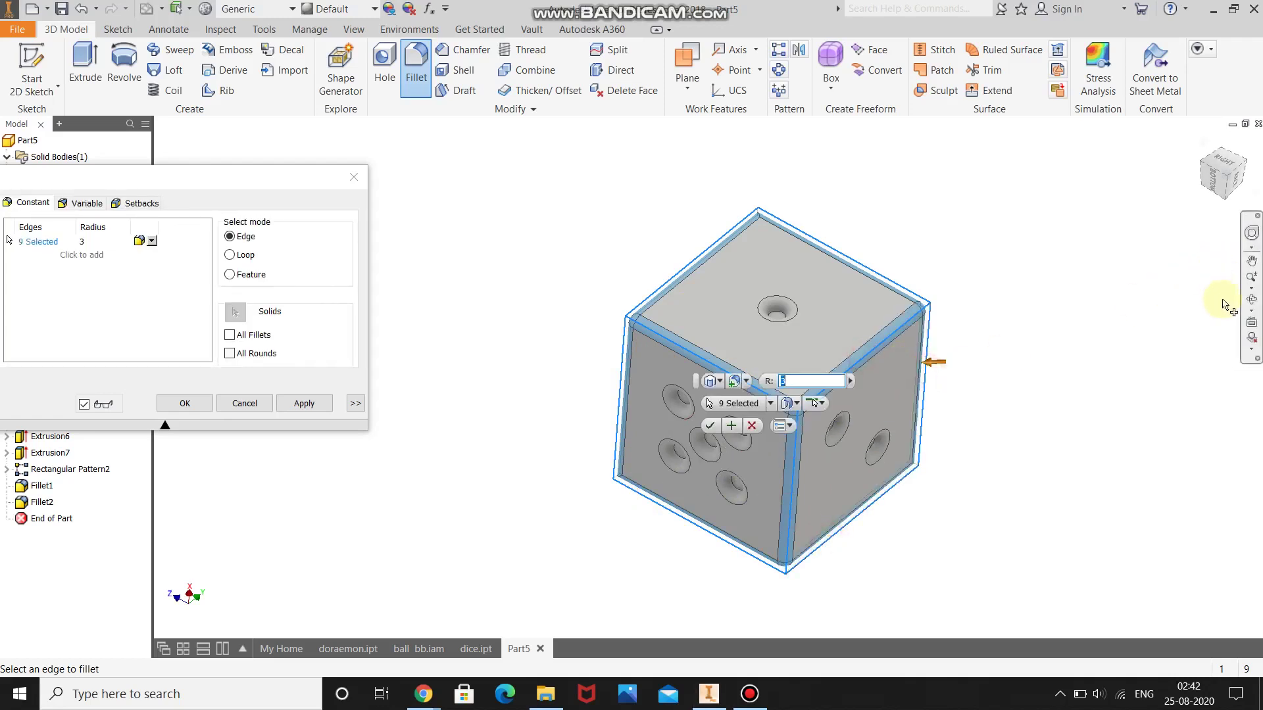
# Add the three edges where the three-, four- and six-pip faces meet, and apply the 3 mm fillet.
pyautogui.click(1248, 301)
pyautogui.moveTo(699, 487); pyautogui.dragTo(677, 325)
pyautogui.press('Escape')
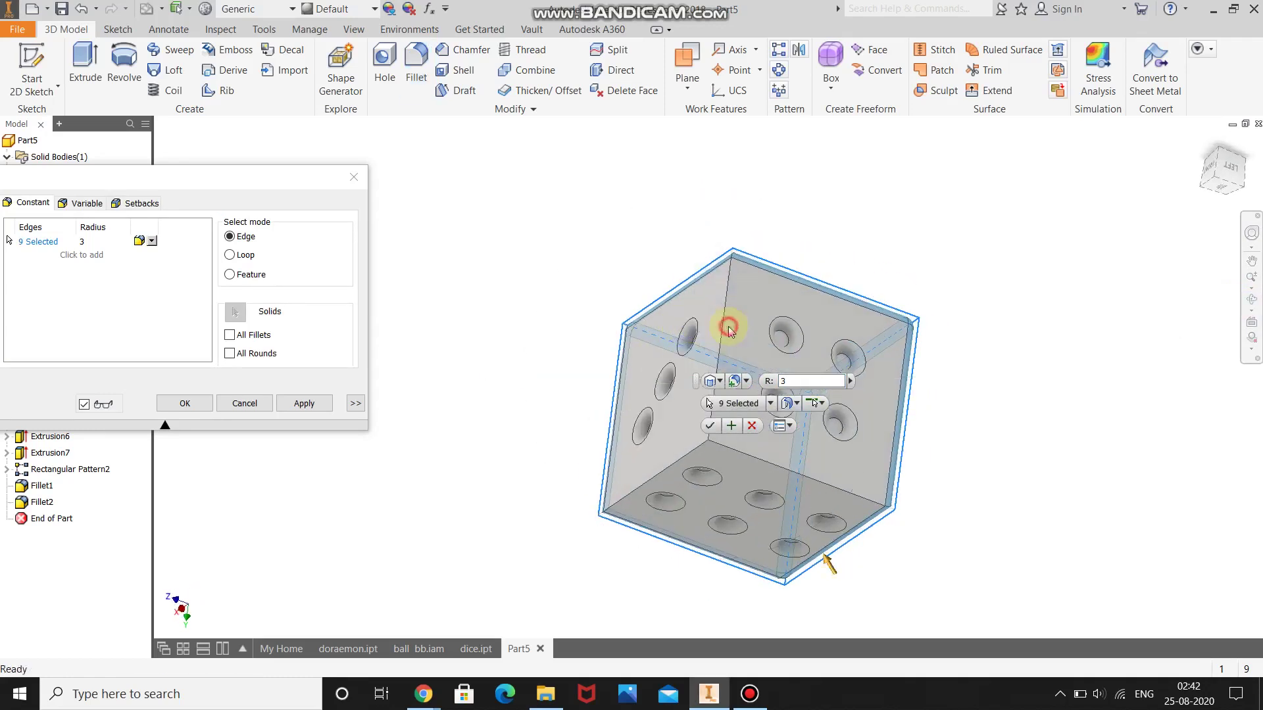
pyautogui.click(724, 324)
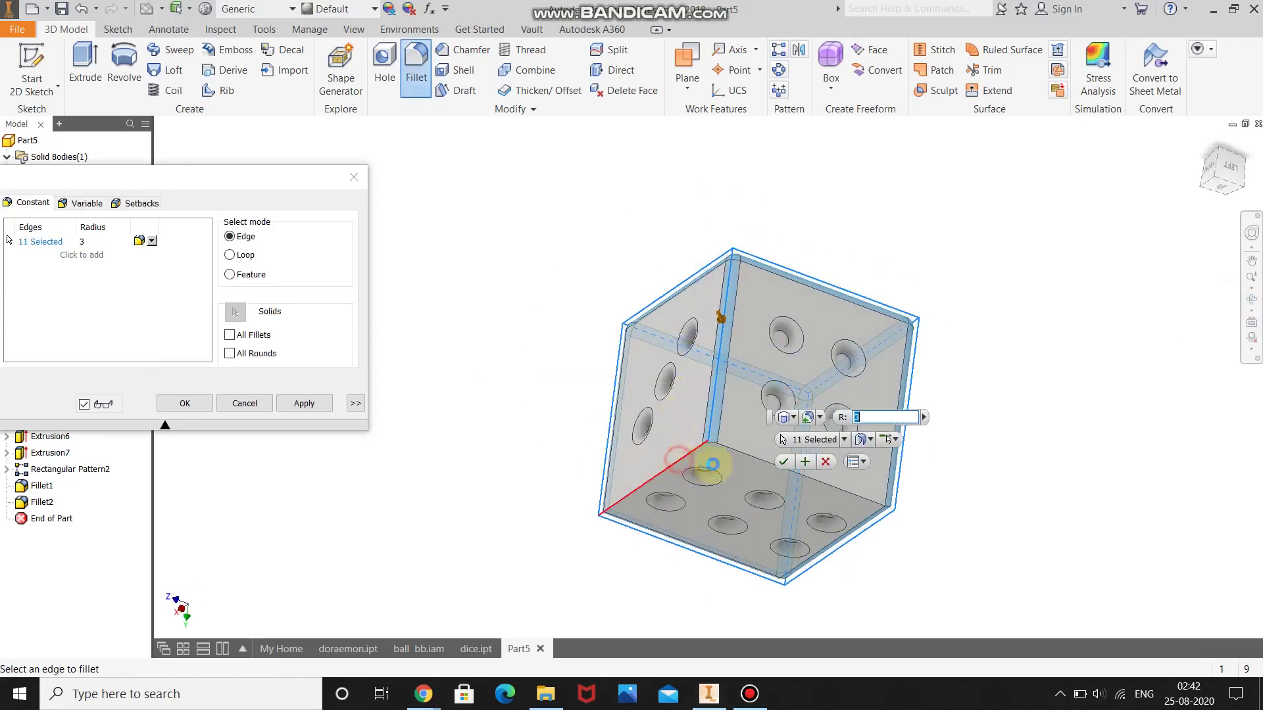
pyautogui.click(679, 460)
pyautogui.click(756, 459)
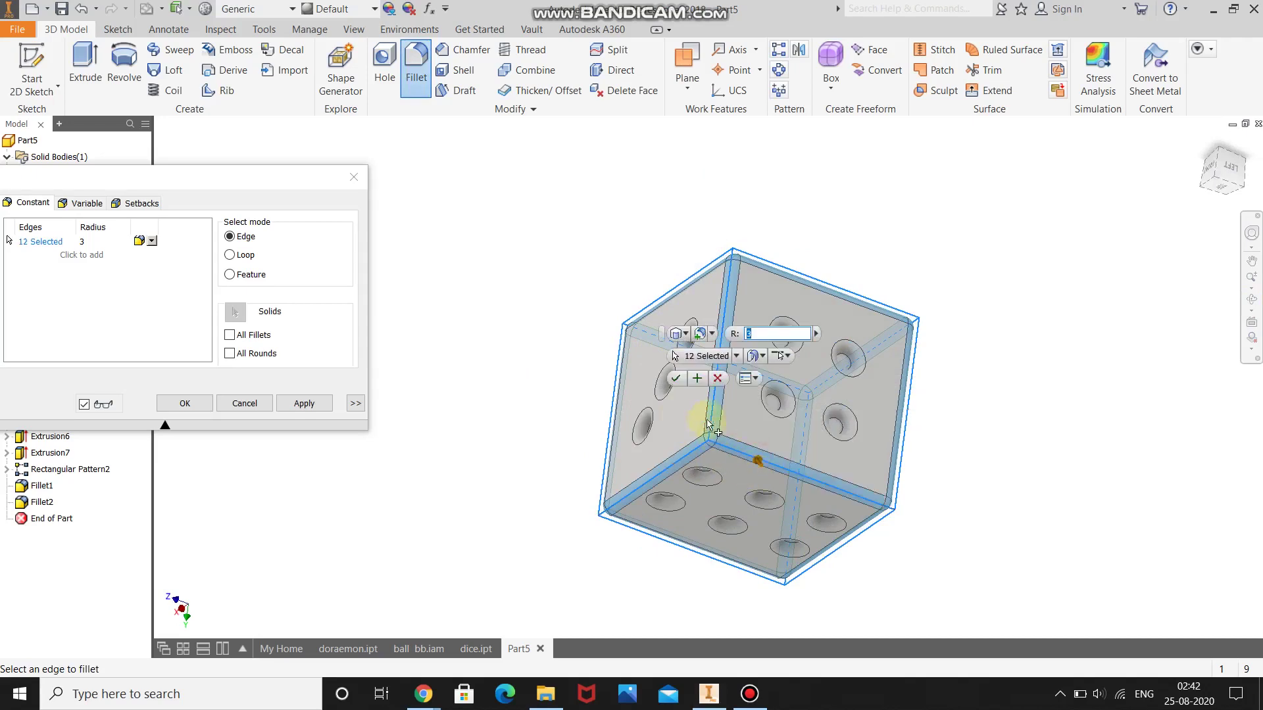
pyautogui.click(678, 379)
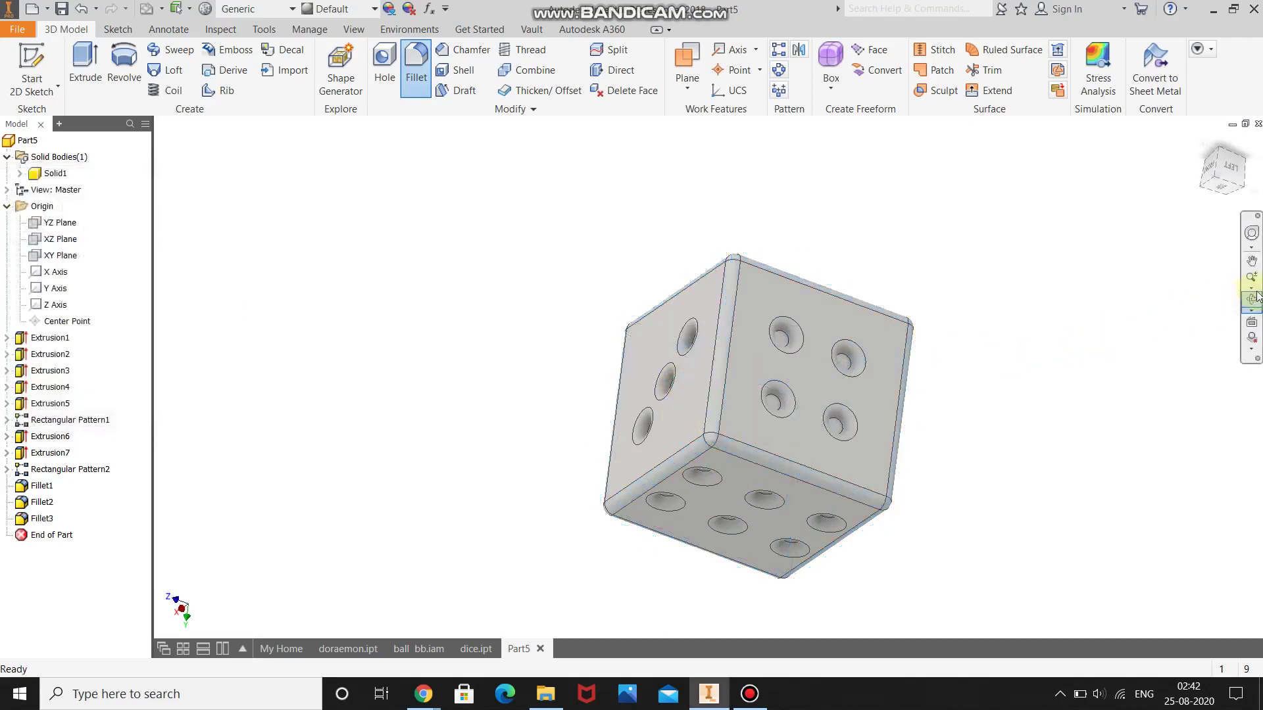
# Assign the Silicon Nitride material from the Inventor Material Library to the whole dice part.
pyautogui.moveTo(777, 381); pyautogui.dragTo(572, 421)
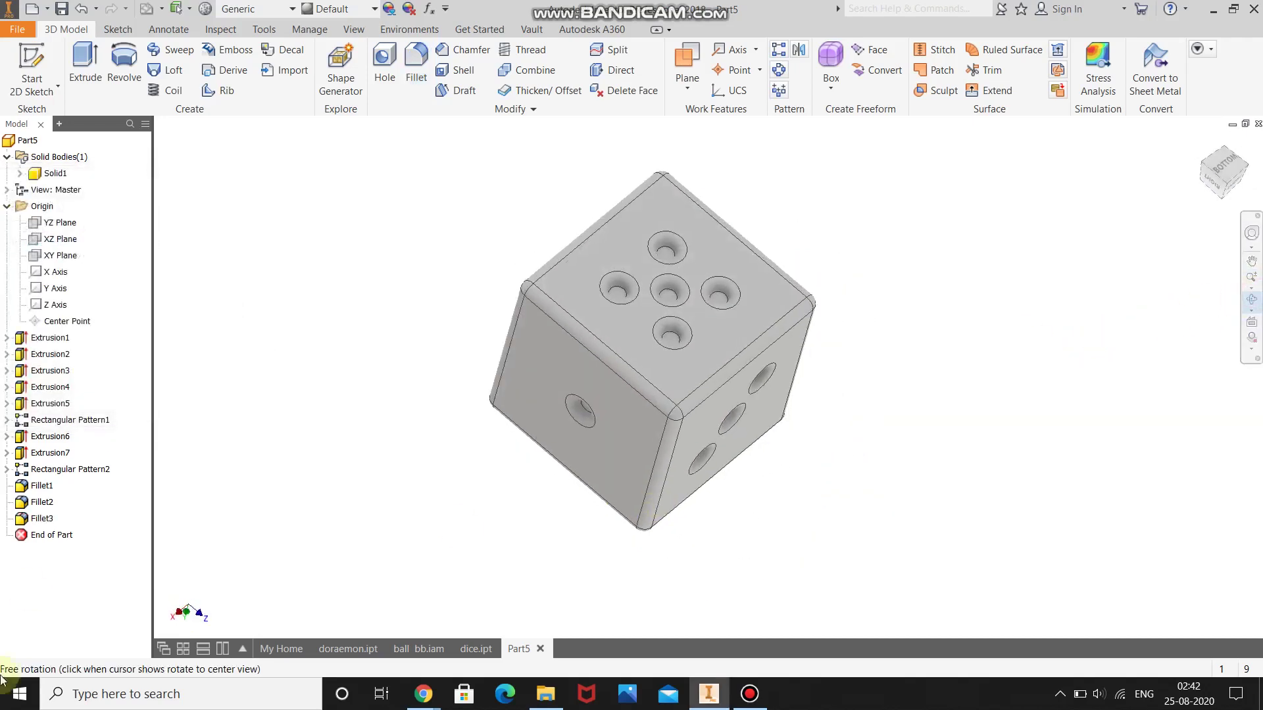
pyautogui.moveTo(689, 398); pyautogui.dragTo(649, 536)
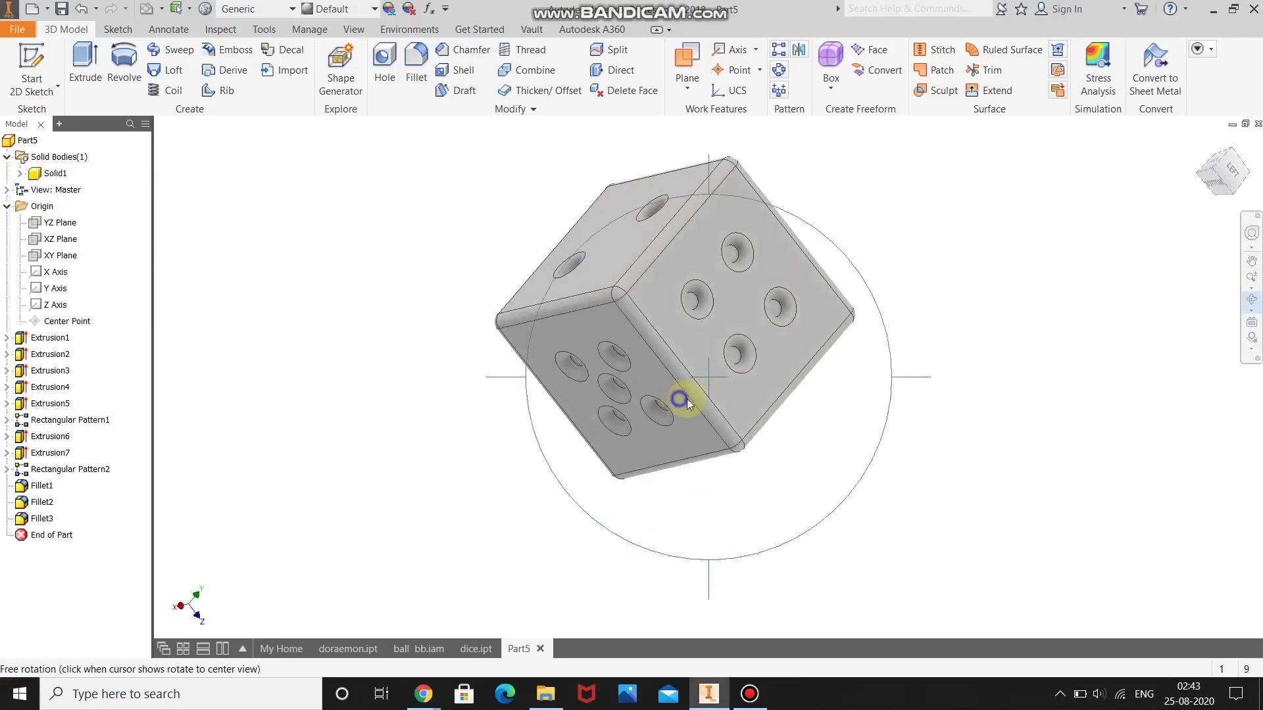
pyautogui.press('Escape')
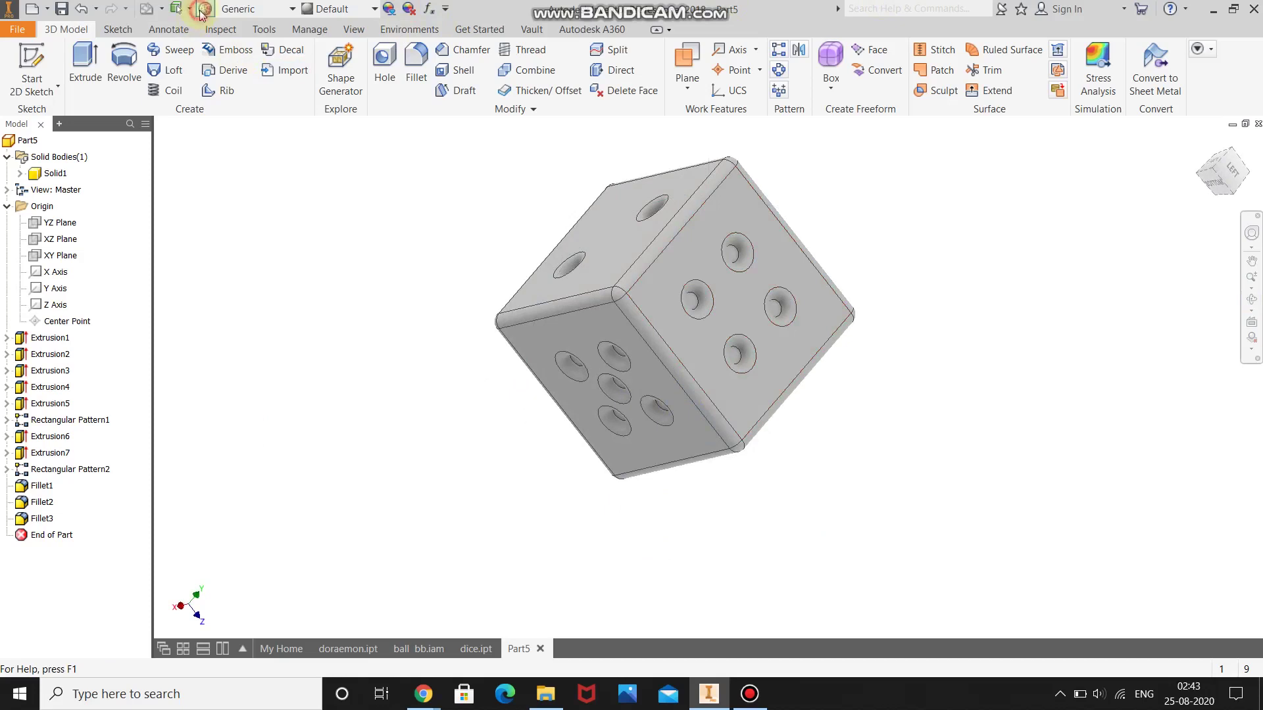
pyautogui.hotkey('ctrl', 'shift', 'm')
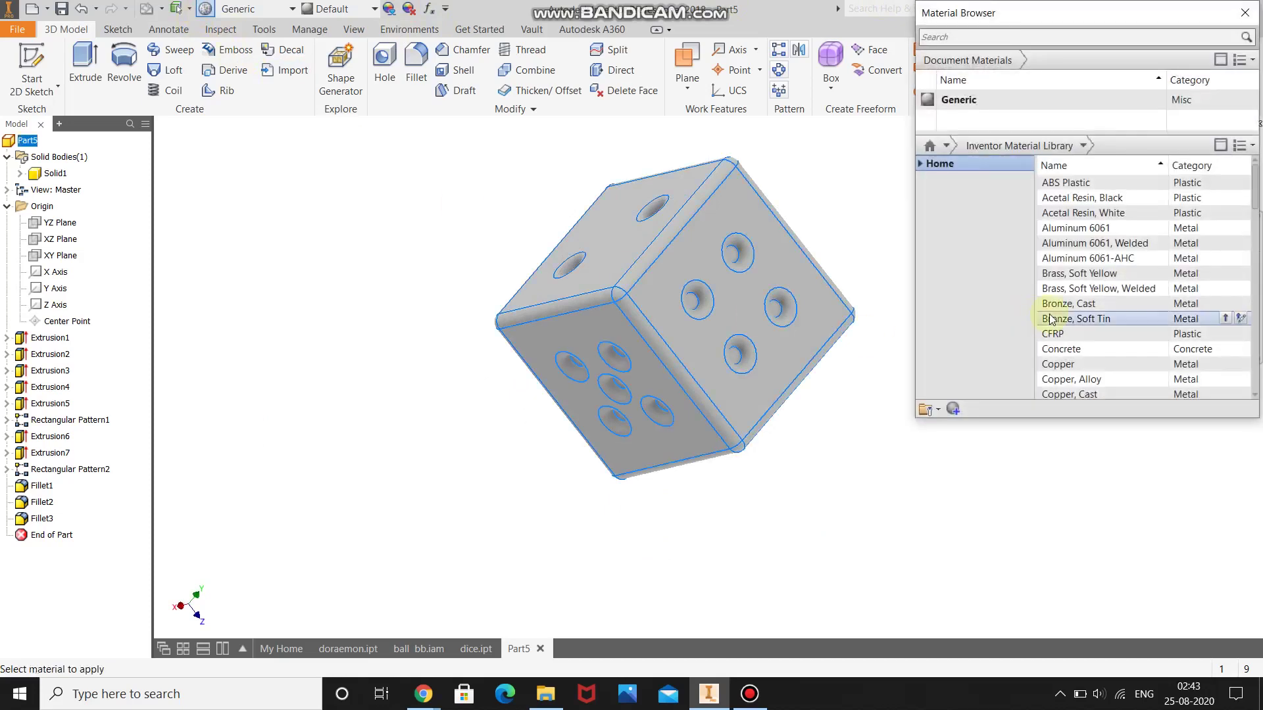
pyautogui.scroll(-3, 1072, 369)
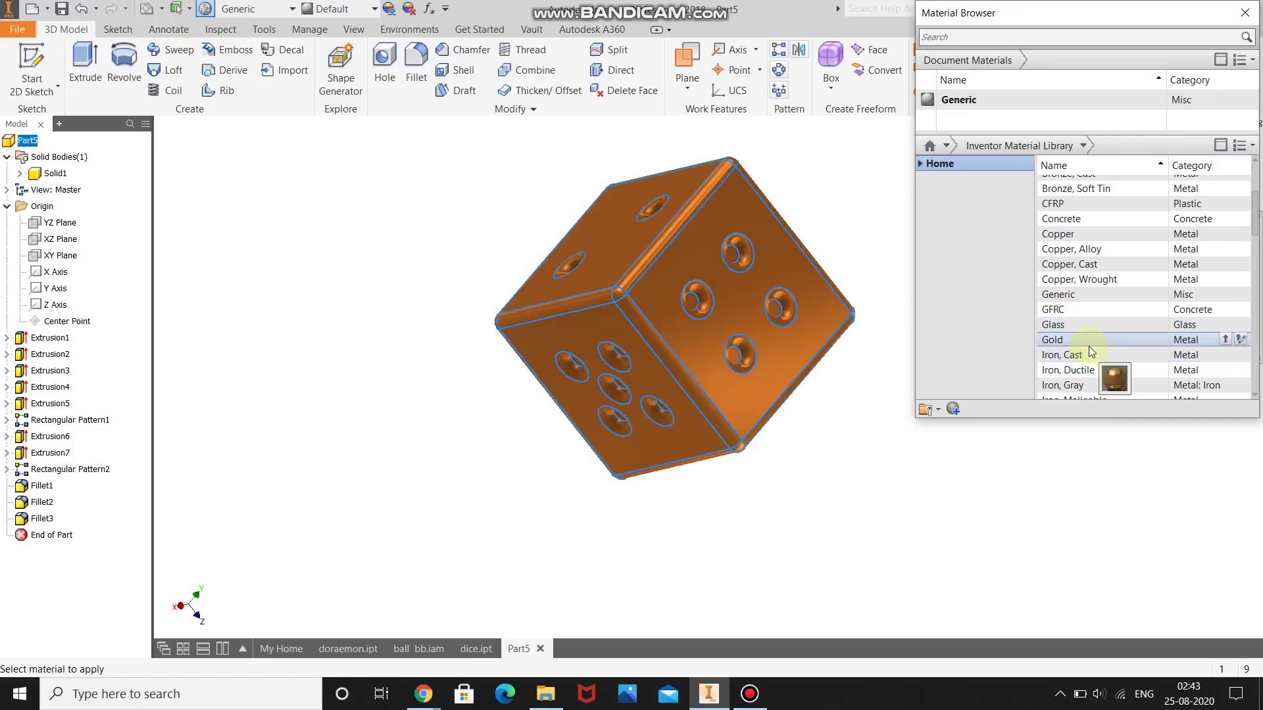
pyautogui.scroll(-1, 1087, 369)
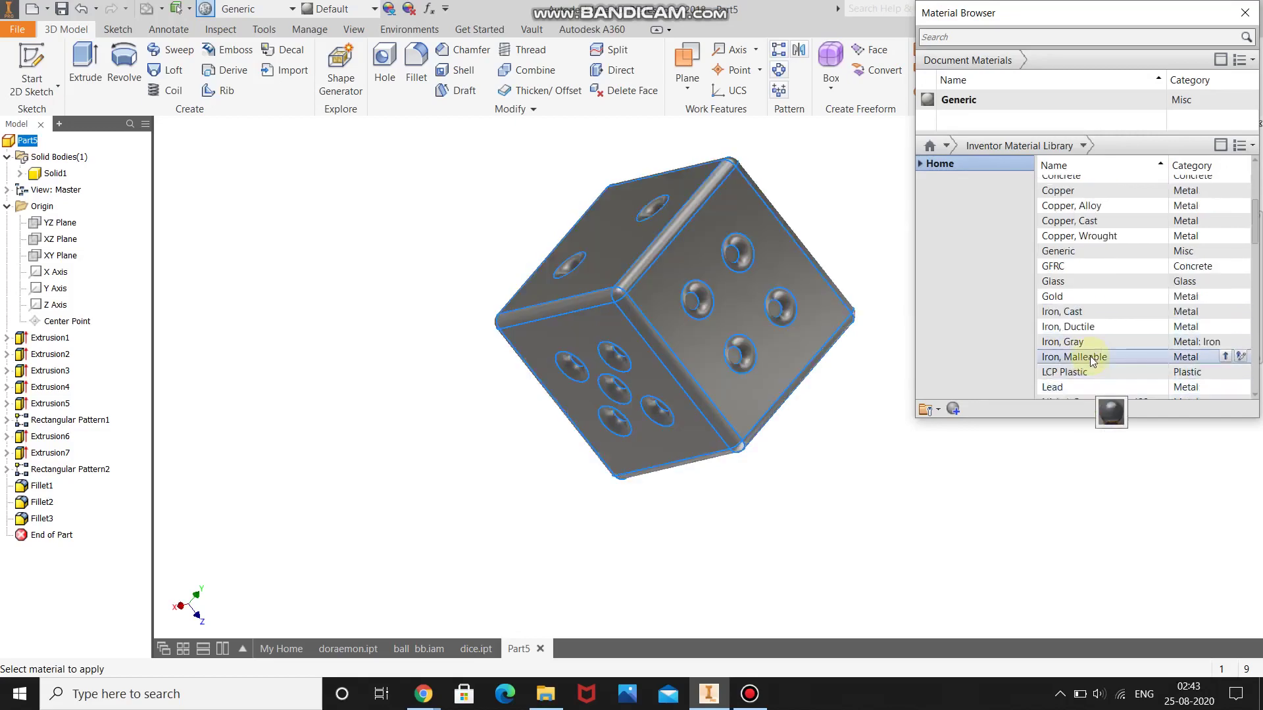
pyautogui.scroll(-2, 1090, 356)
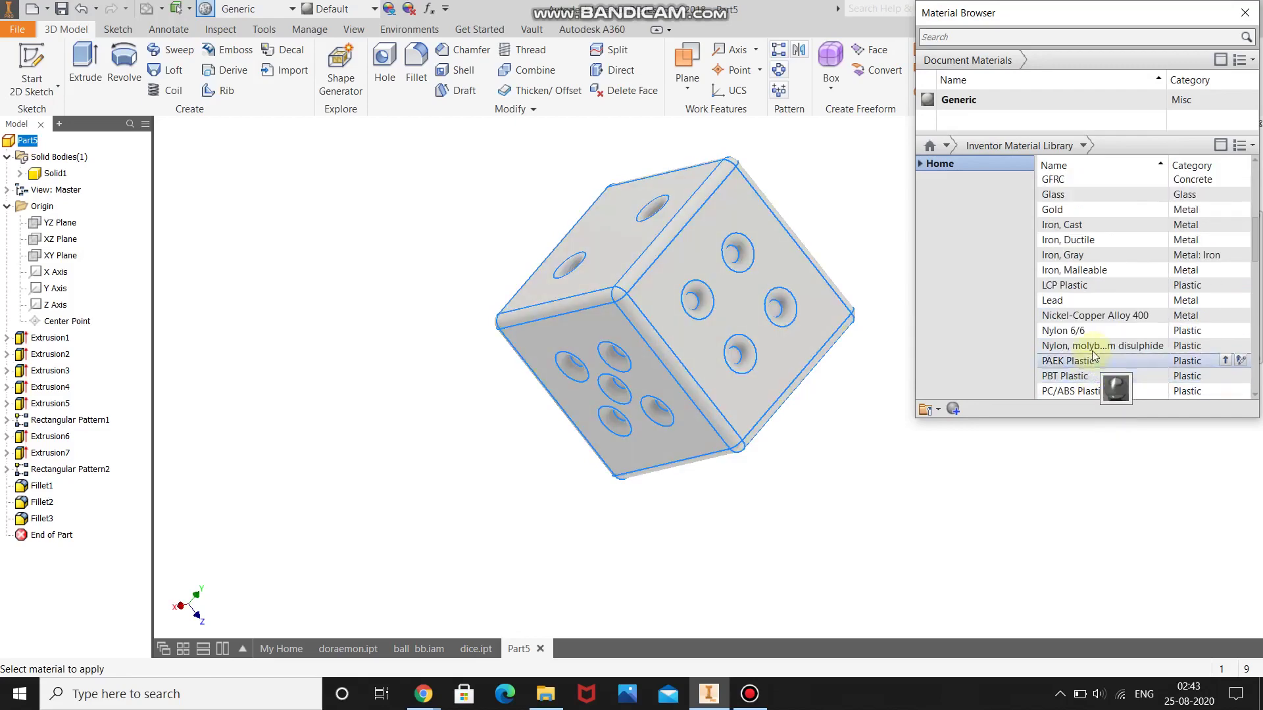
pyautogui.scroll(-7, 1092, 359)
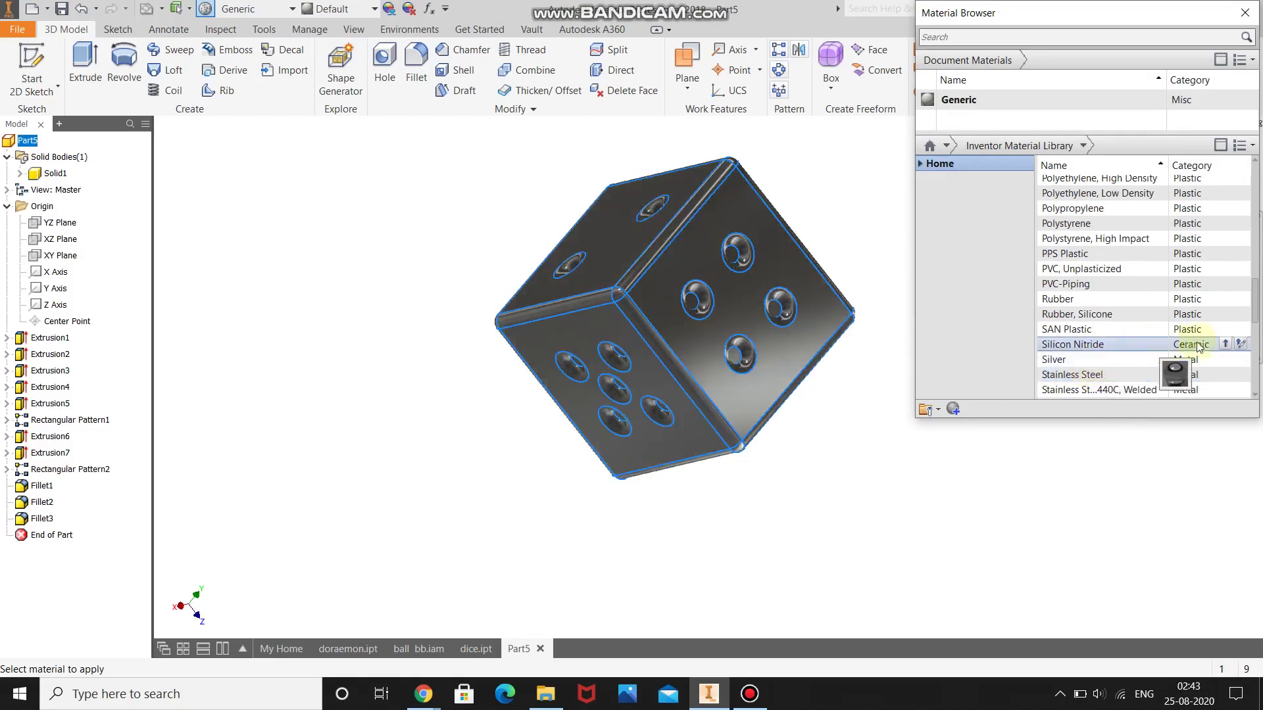
pyautogui.click(1225, 344)
pyautogui.click(1243, 14)
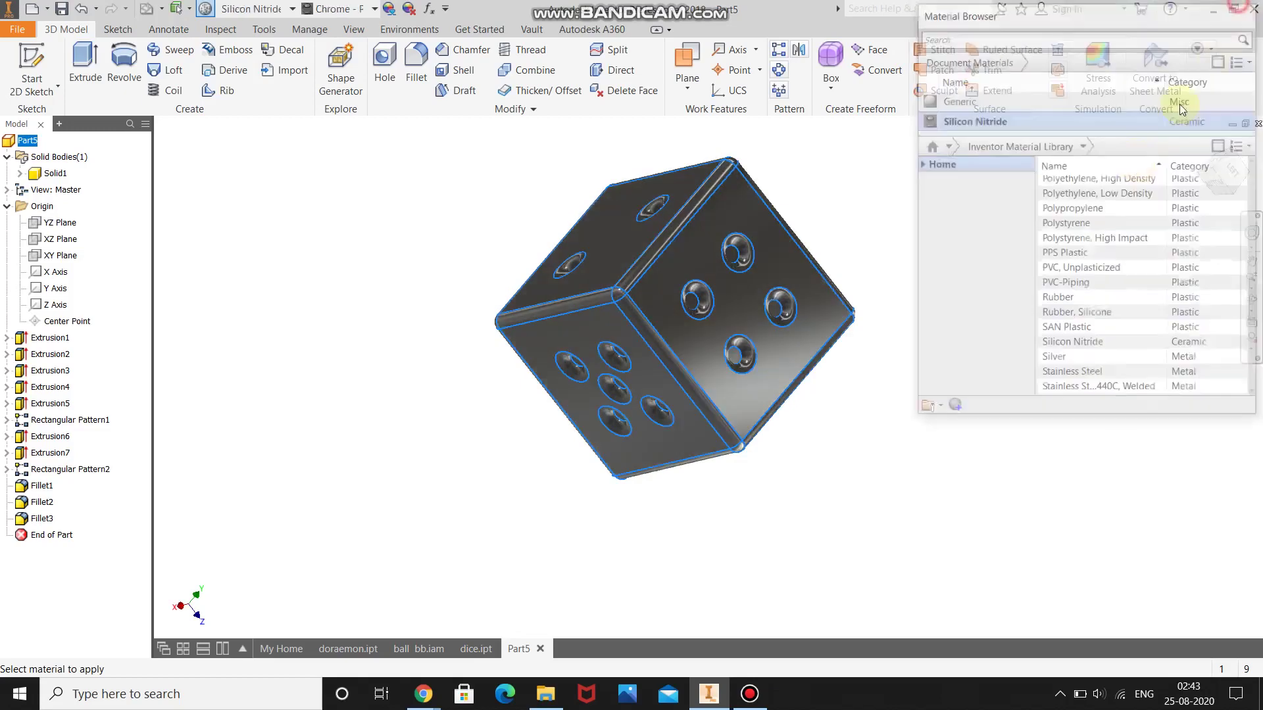
# Examine the finished dice from several sides to check its material look, pips and rounded edges.
pyautogui.click(1254, 309)
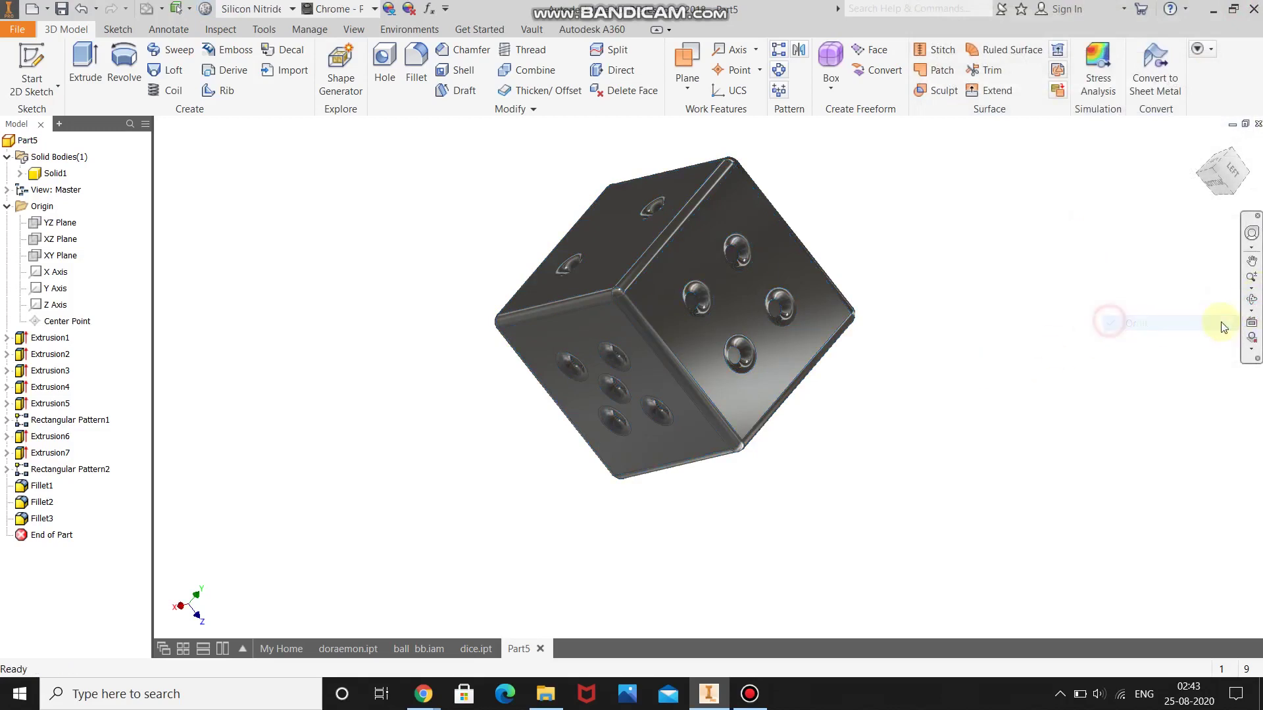
pyautogui.click(1252, 302)
pyautogui.moveTo(775, 425); pyautogui.dragTo(766, 480)
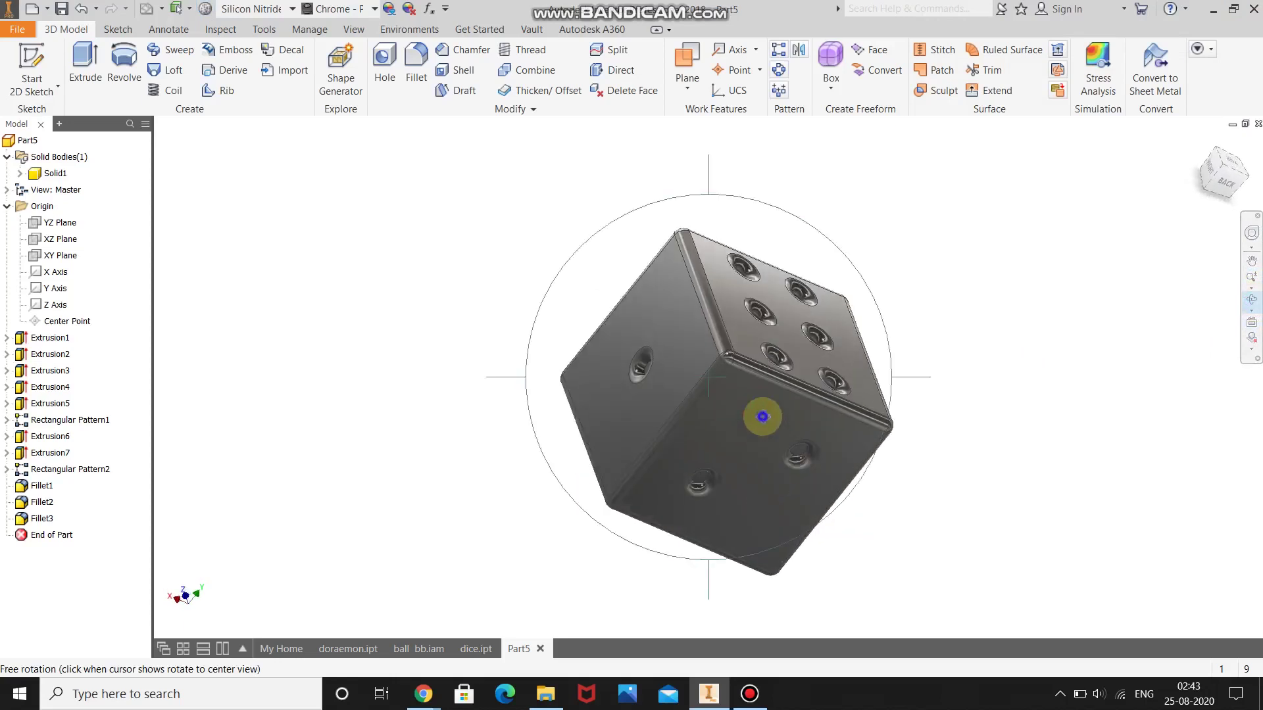
pyautogui.press('Escape')
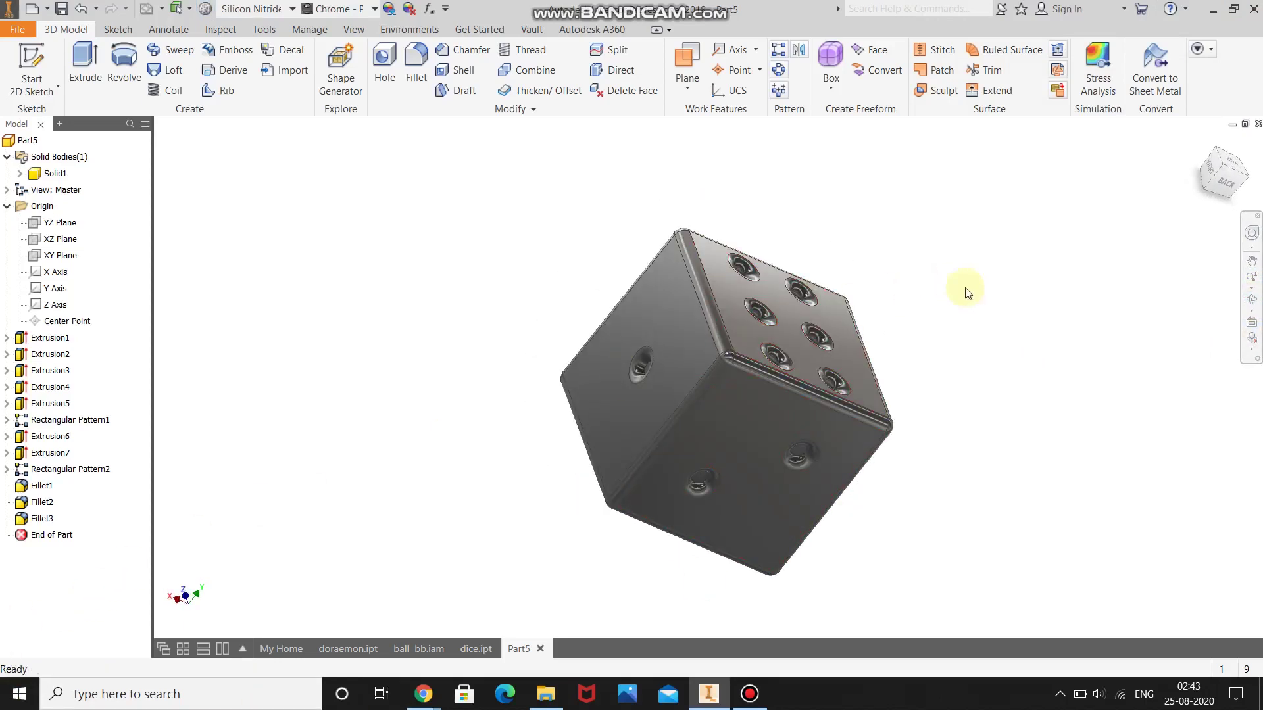
pyautogui.click(1252, 301)
pyautogui.moveTo(846, 333); pyautogui.dragTo(756, 391)
pyautogui.rightClick(757, 391)
pyautogui.click(737, 442)
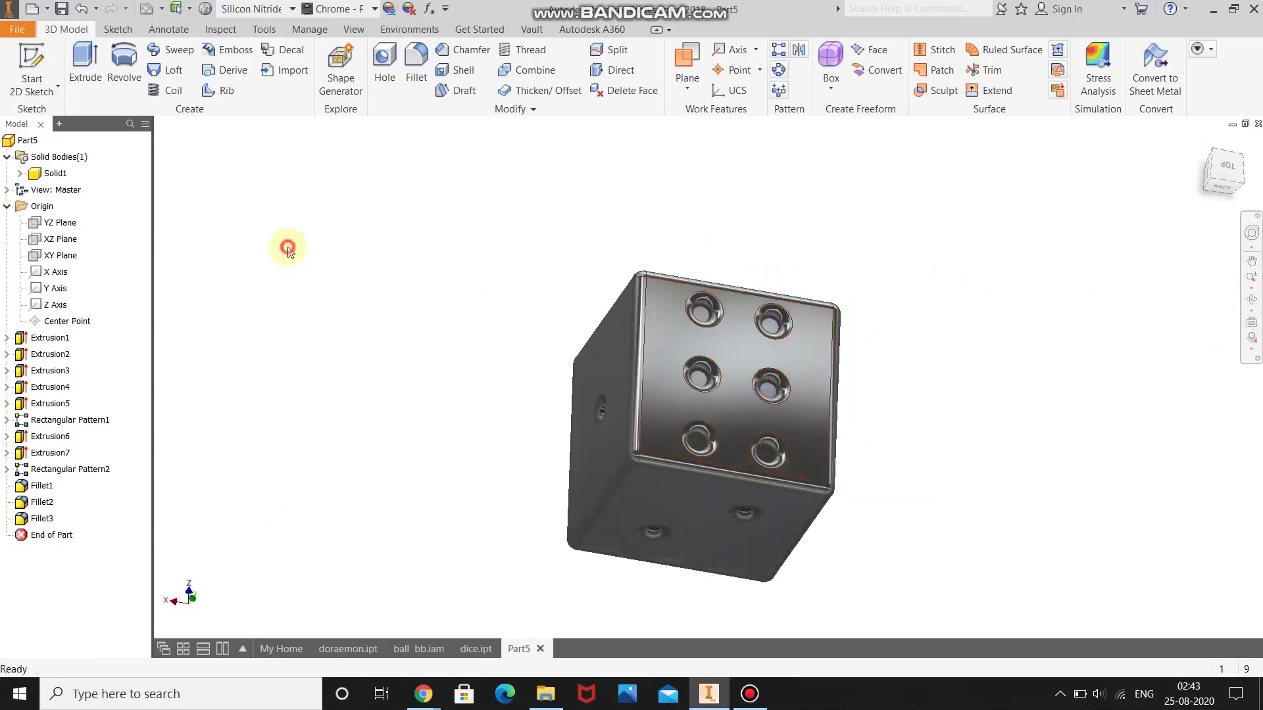